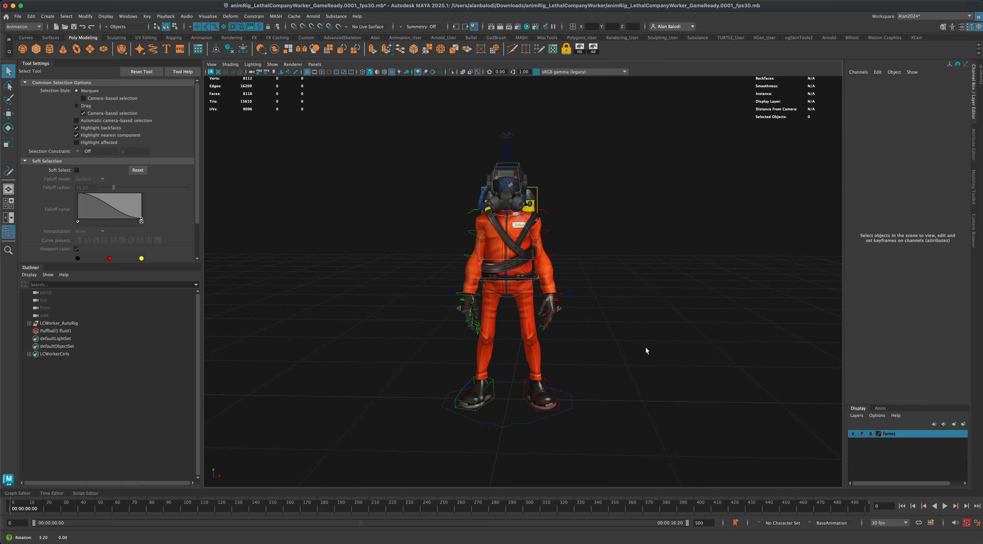
pyautogui.keyDown('alt'); pyautogui.moveTo(648, 346); pyautogui.dragTo(648, 347); pyautogui.keyUp('alt')
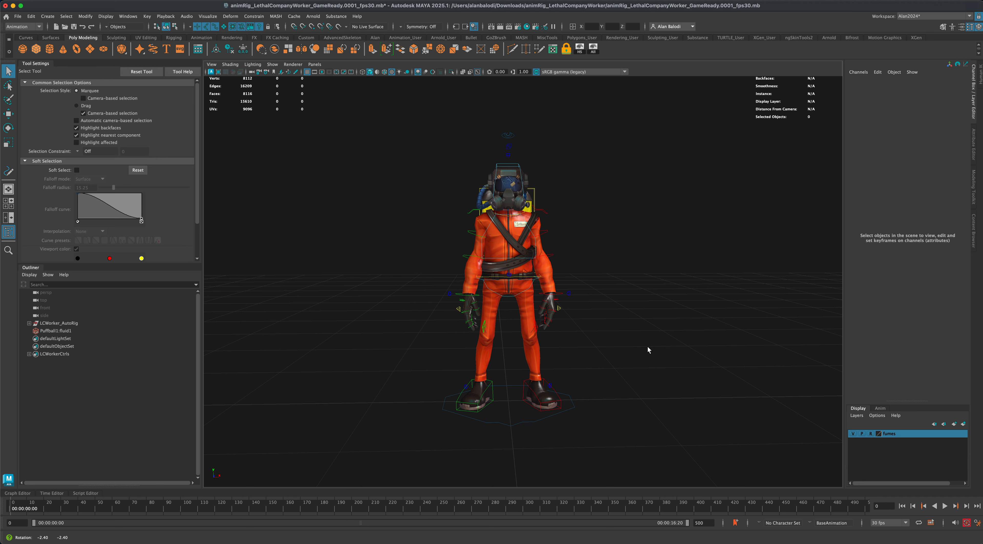
pyautogui.moveTo(649, 347)
pyautogui.keyDown('alt'); pyautogui.mouseDown()
pyautogui.moveTo(464, 346)
pyautogui.moveTo(652, 343)
pyautogui.mouseUp(); pyautogui.keyUp('alt')
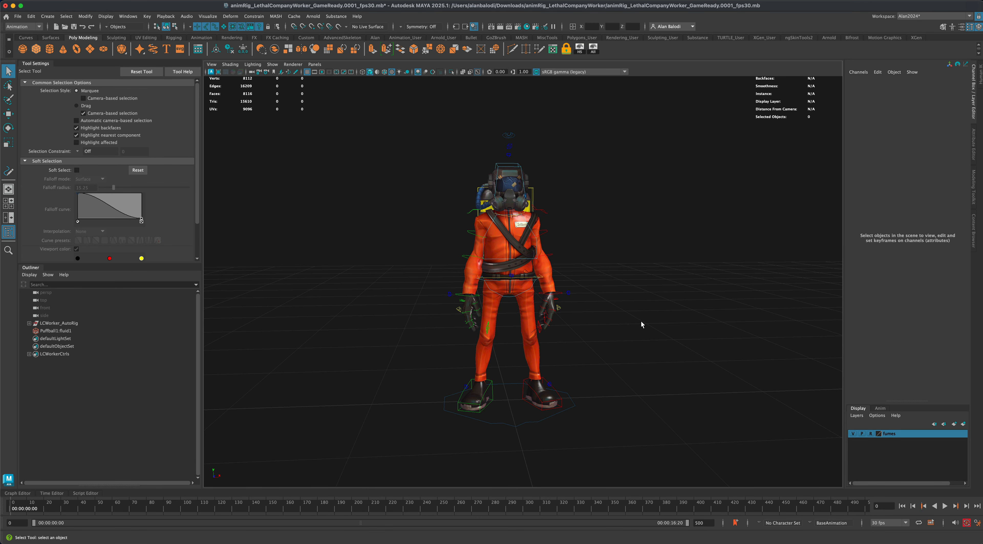
pyautogui.moveTo(641, 321)
pyautogui.keyDown('alt'); pyautogui.mouseDown()
pyautogui.moveTo(610, 309)
pyautogui.moveTo(629, 309)
pyautogui.mouseUp(); pyautogui.keyUp('alt')
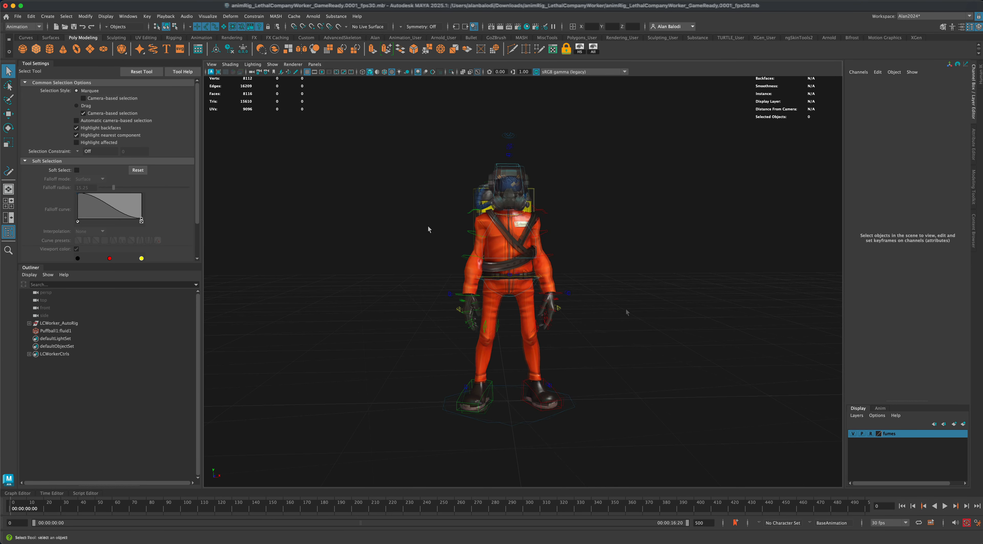
pyautogui.keyDown('alt'); pyautogui.moveTo(423, 228); pyautogui.dragTo(442, 194); pyautogui.keyUp('alt')
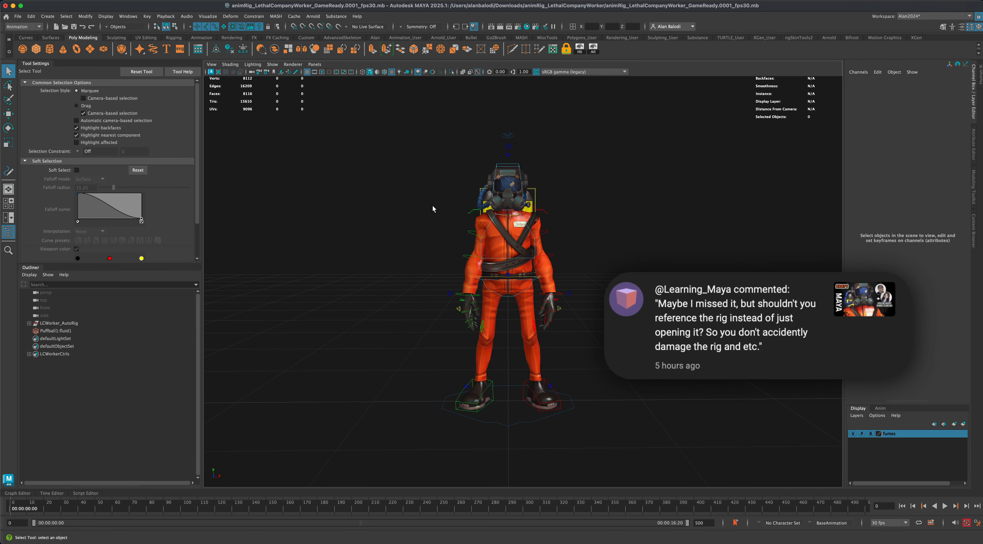
pyautogui.keyDown('alt'); pyautogui.moveTo(417, 217); pyautogui.dragTo(417, 220); pyautogui.keyUp('alt')
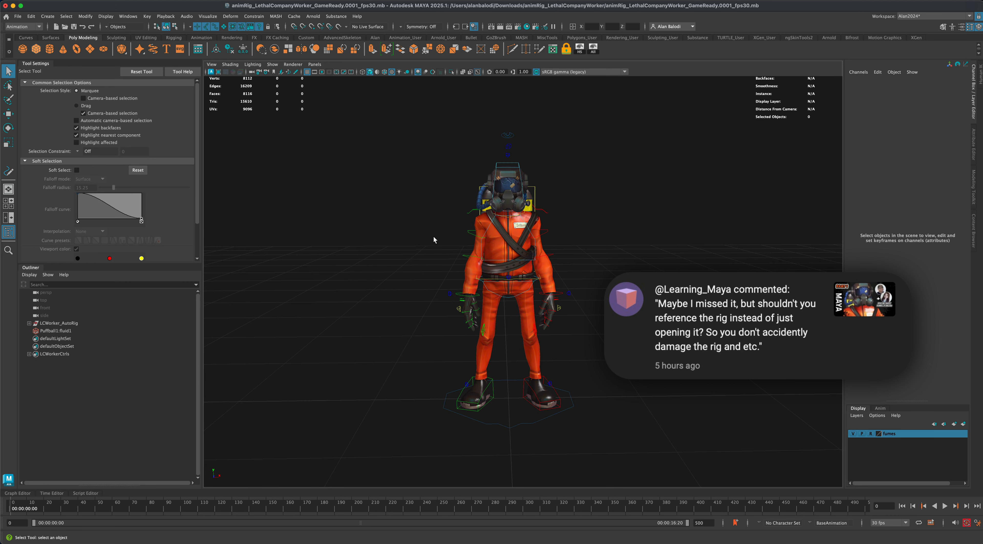
pyautogui.moveTo(379, 263)
pyautogui.keyDown('alt'); pyautogui.mouseDown()
pyautogui.moveTo(399, 257)
pyautogui.moveTo(383, 261)
pyautogui.mouseUp(); pyautogui.keyUp('alt')
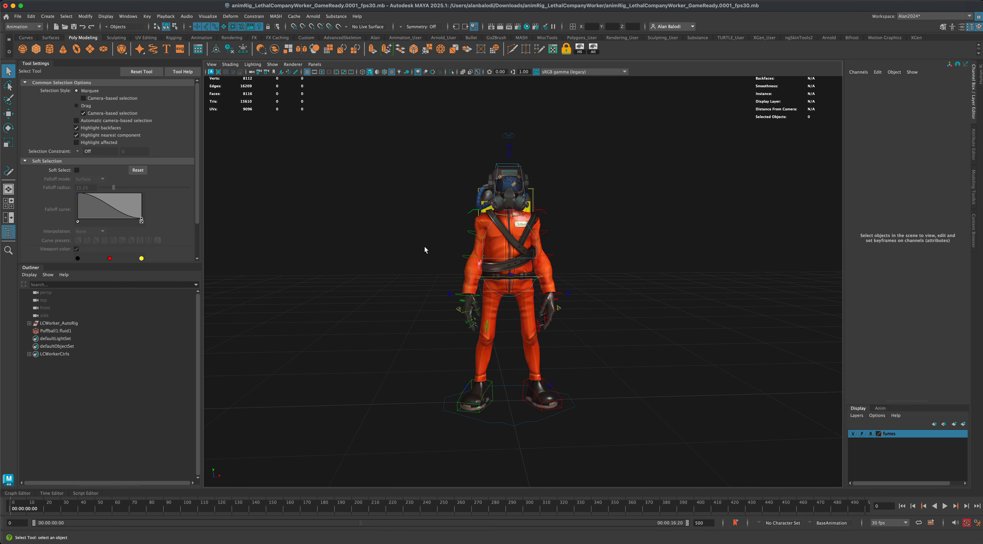
pyautogui.moveTo(588, 289)
pyautogui.keyDown('alt'); pyautogui.mouseDown()
pyautogui.moveTo(579, 287)
pyautogui.moveTo(595, 287)
pyautogui.mouseUp(); pyautogui.keyUp('alt')
pyautogui.keyDown('alt'); pyautogui.moveTo(430, 267); pyautogui.dragTo(433, 268); pyautogui.keyUp('alt')
pyautogui.keyDown('alt'); pyautogui.moveTo(588, 265); pyautogui.dragTo(571, 269); pyautogui.keyUp('alt')
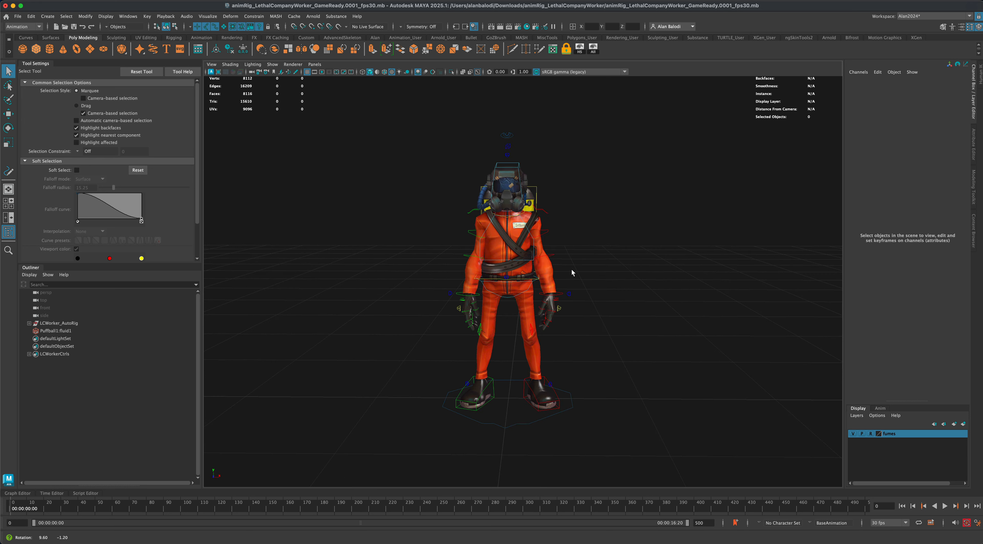
pyautogui.keyDown('alt'); pyautogui.moveTo(400, 276); pyautogui.dragTo(403, 277); pyautogui.keyUp('alt')
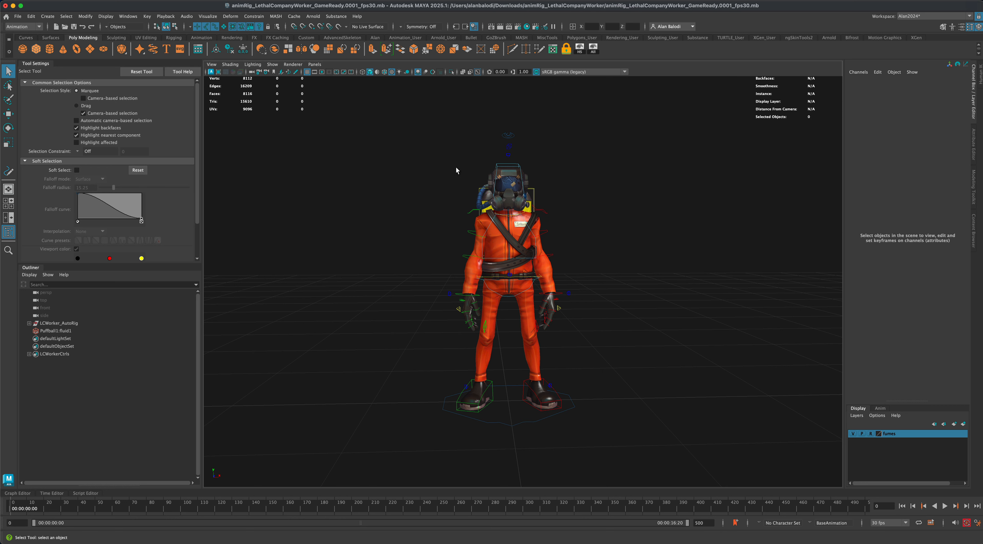
pyautogui.keyDown('alt'); pyautogui.moveTo(397, 296); pyautogui.dragTo(398, 296); pyautogui.keyUp('alt')
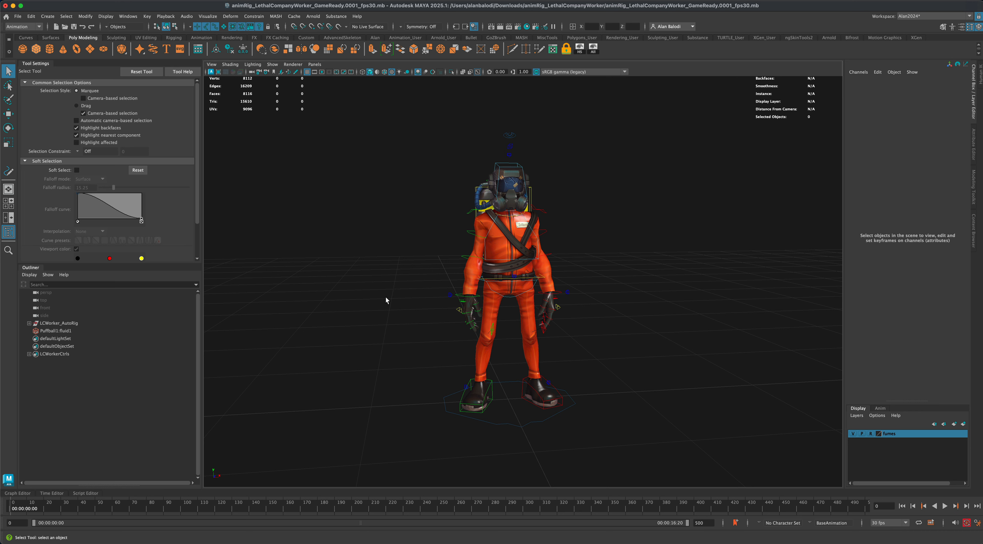
pyautogui.keyDown('alt'); pyautogui.moveTo(384, 297); pyautogui.dragTo(423, 284); pyautogui.keyUp('alt')
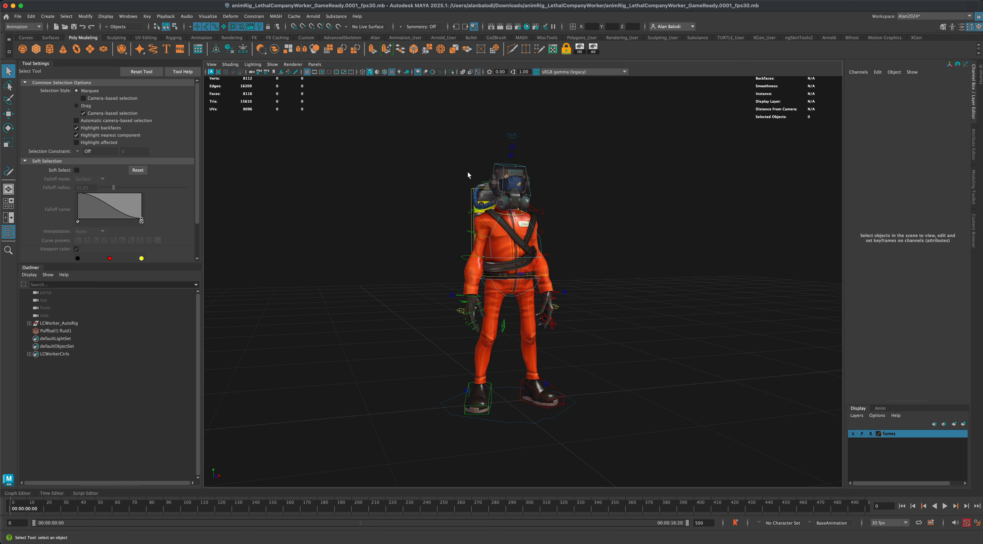
pyautogui.keyDown('alt'); pyautogui.moveTo(435, 376); pyautogui.dragTo(407, 295); pyautogui.keyUp('alt')
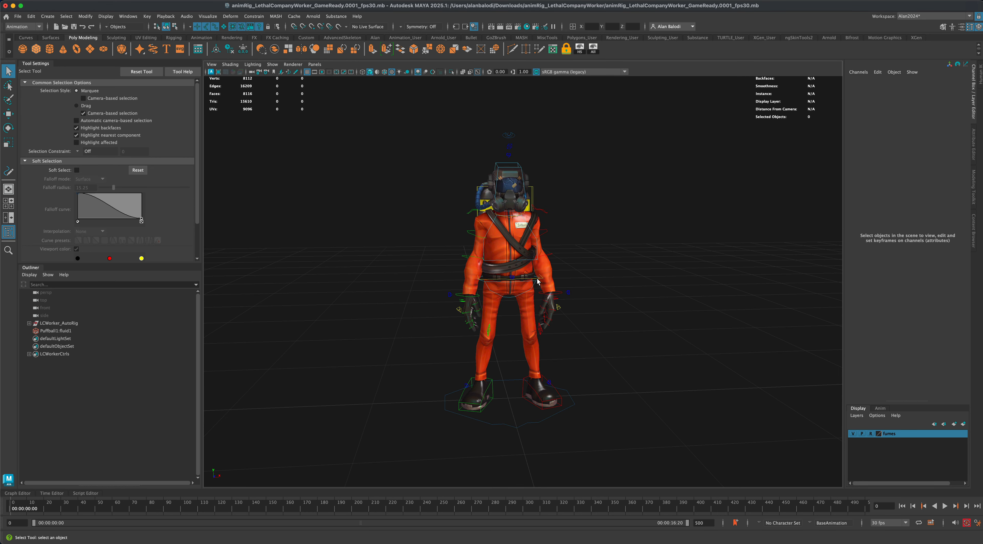
pyautogui.keyDown('alt'); pyautogui.moveTo(431, 287); pyautogui.dragTo(411, 251); pyautogui.keyUp('alt')
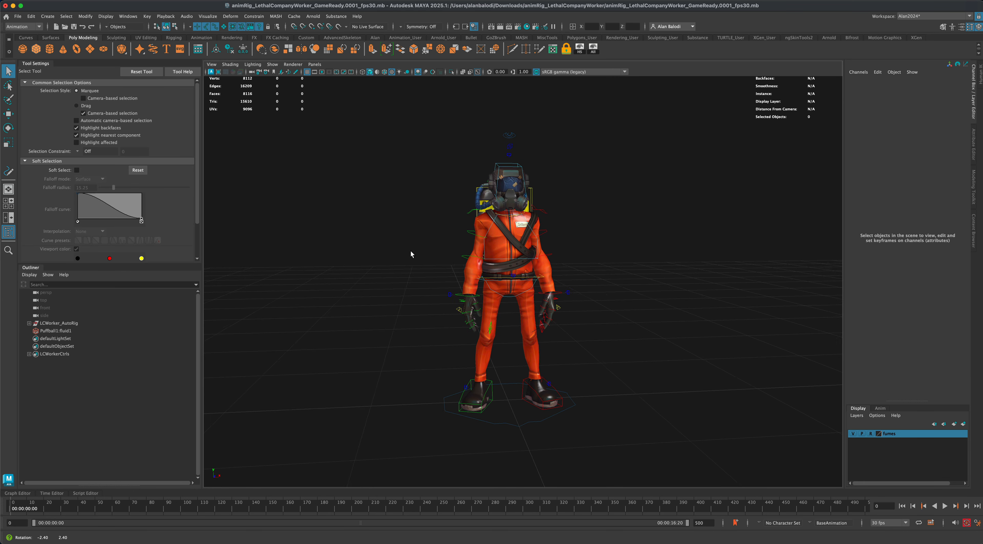
# Start a new scene and create a reference to the rig file animRig_LethalCompanyWorker_GameReady.ma in it.
pyautogui.click(18, 17)
pyautogui.click(27, 32)
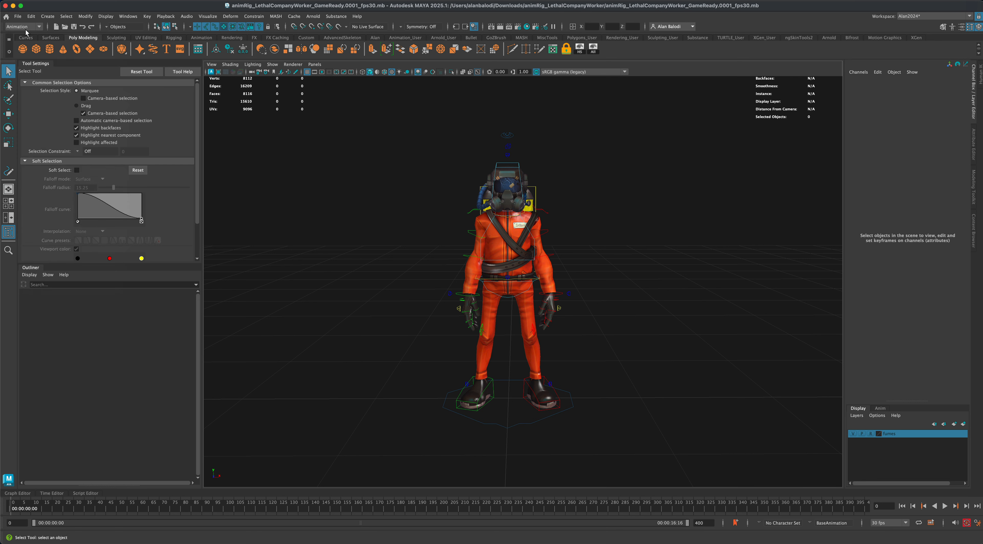
pyautogui.click(18, 16)
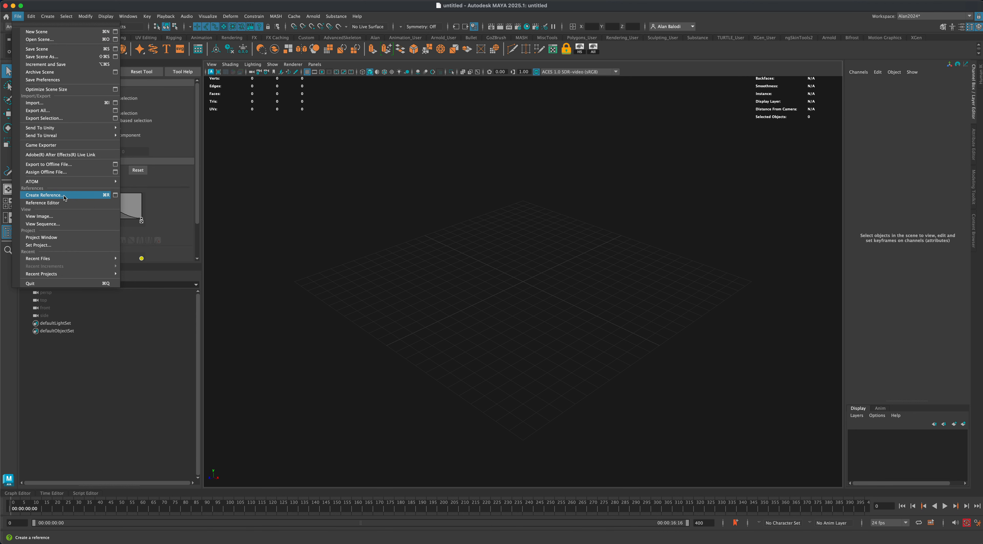
pyautogui.click(45, 195)
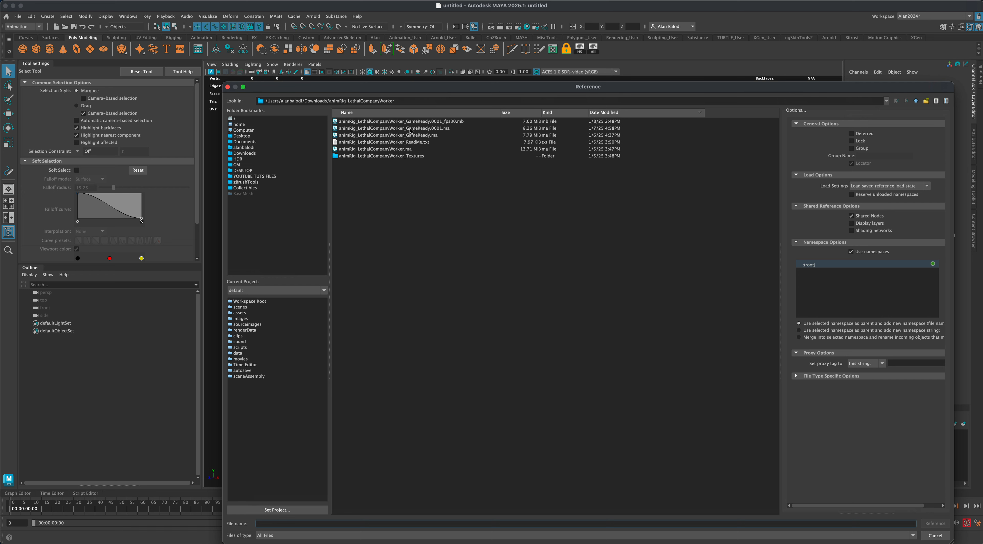
pyautogui.click(423, 136)
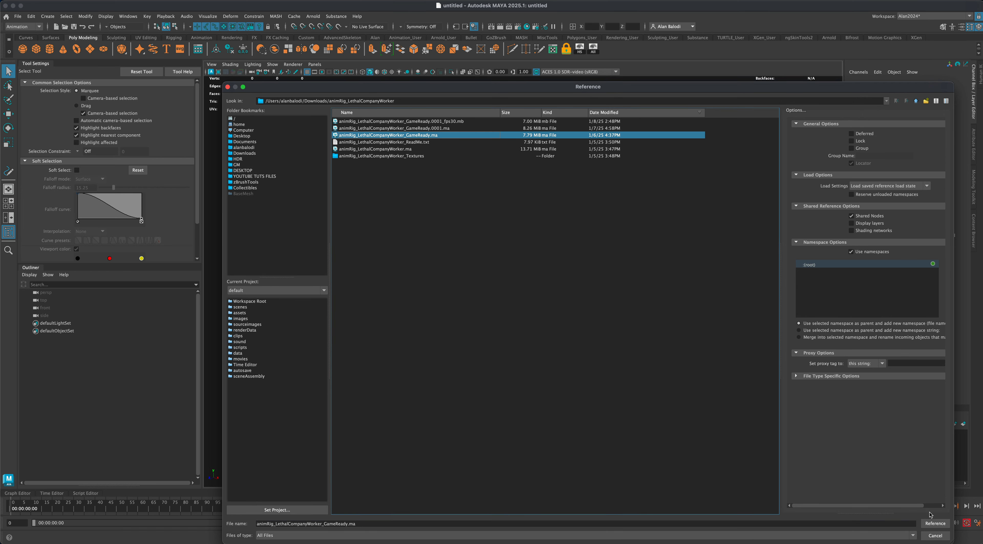
pyautogui.click(935, 523)
pyautogui.scroll(10, 574, 333)
pyautogui.keyDown('alt'); pyautogui.moveTo(598, 334); pyautogui.dragTo(372, 315); pyautogui.keyUp('alt')
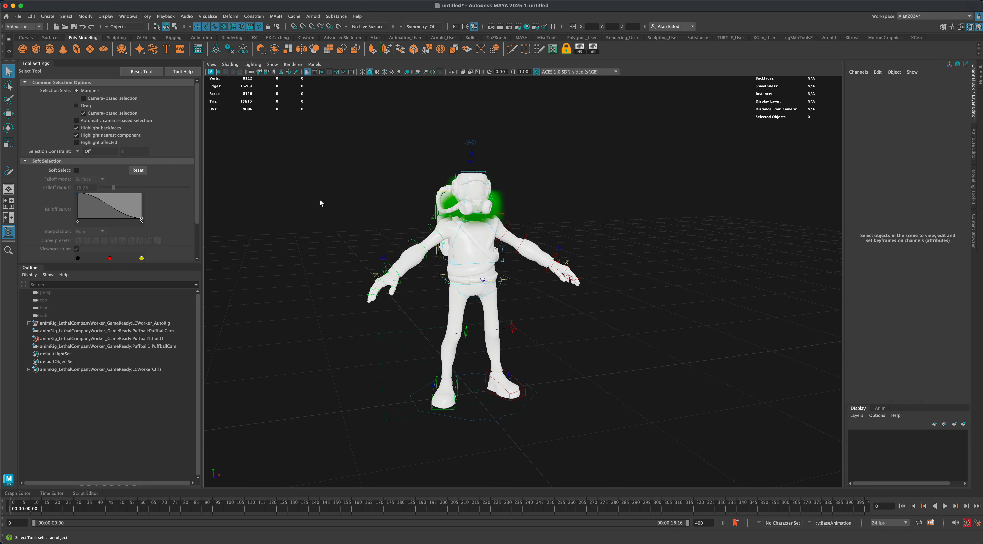
pyautogui.keyDown('alt'); pyautogui.moveTo(320, 200); pyautogui.dragTo(307, 199); pyautogui.keyUp('alt')
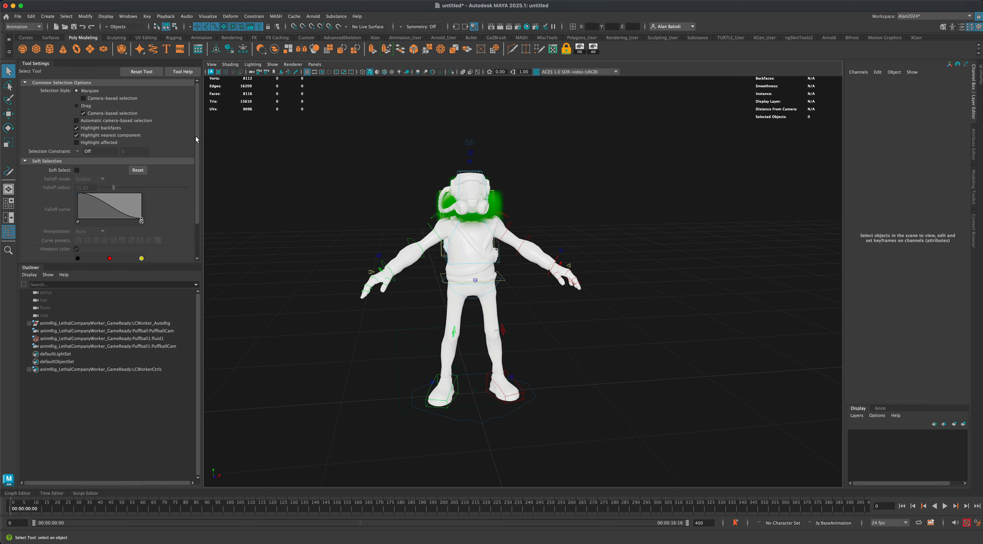
# Reference animRig_LethalCompanyWorker_GameReady.ma a second time so the scene holds two copies of the worker rig.
pyautogui.click(17, 16)
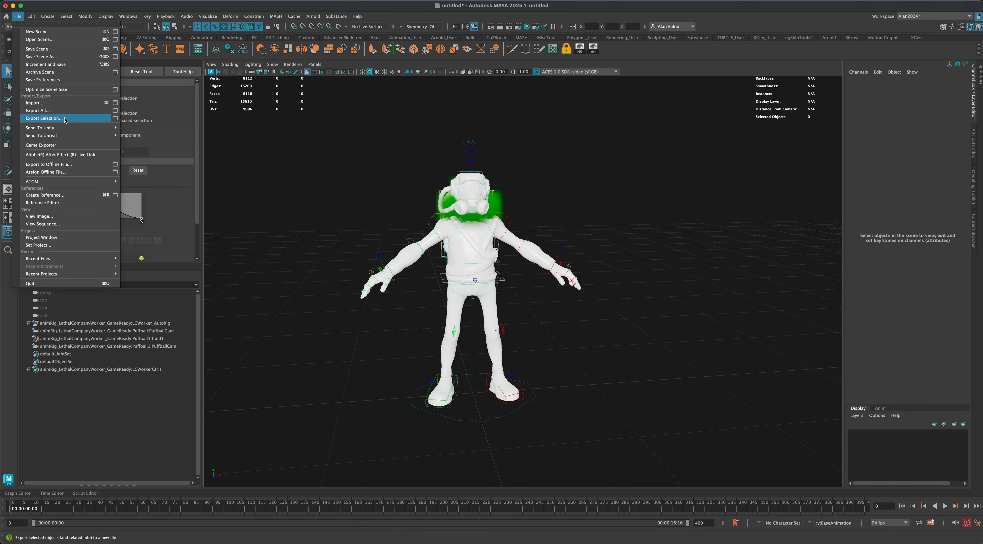
pyautogui.click(65, 195)
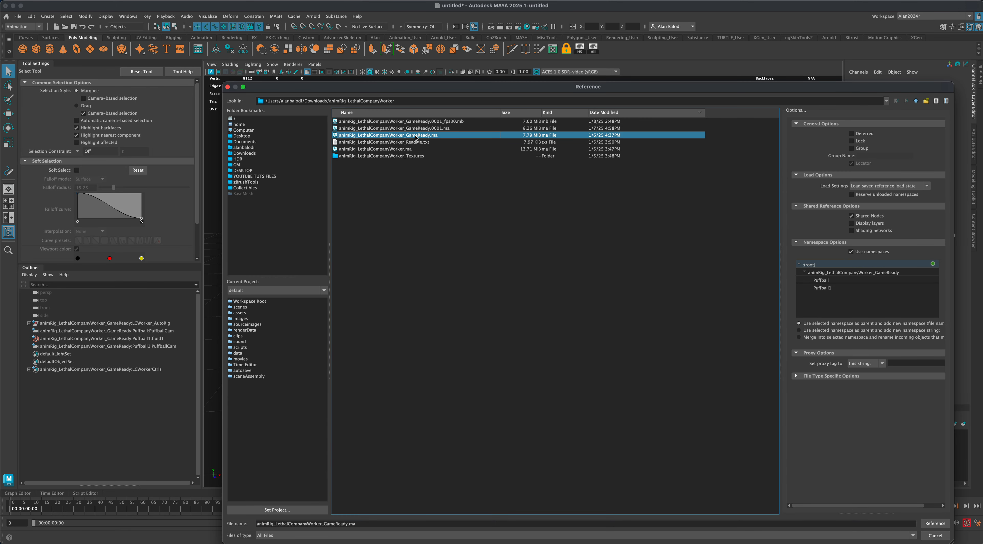
pyautogui.click(936, 523)
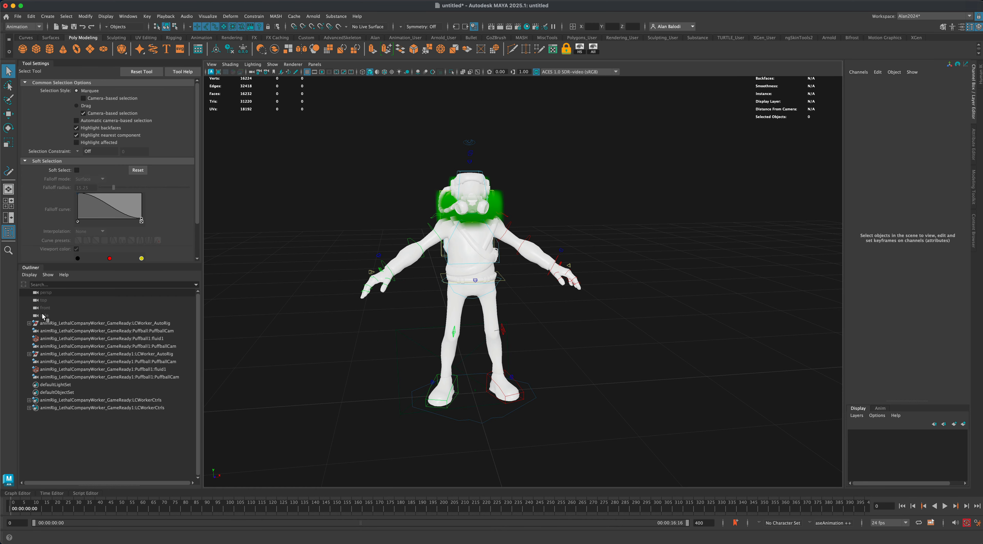
# Move the first worker rig's world control about 120 units along X, clear of the overlapping copy.
pyautogui.click(484, 423)
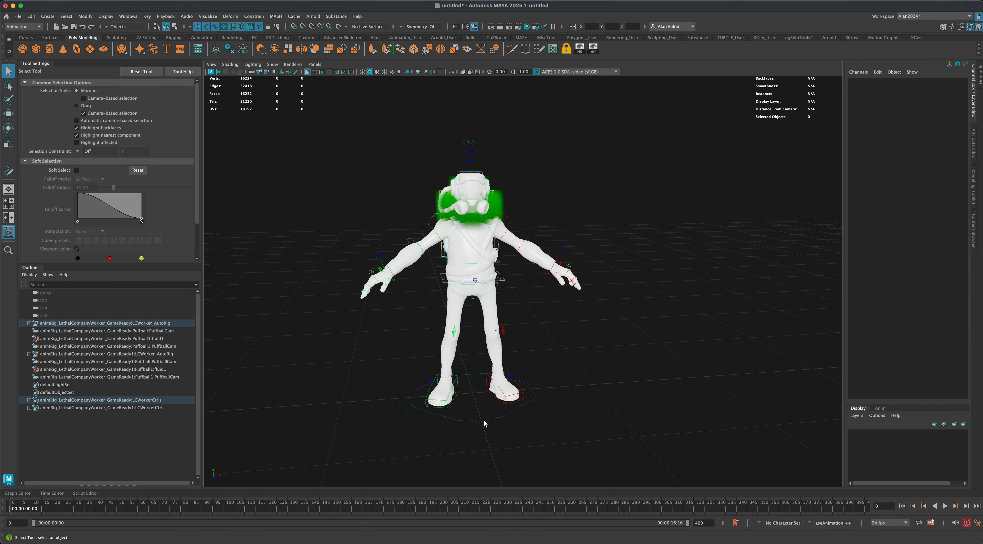
pyautogui.click(11, 117)
pyautogui.moveTo(494, 392); pyautogui.dragTo(635, 381)
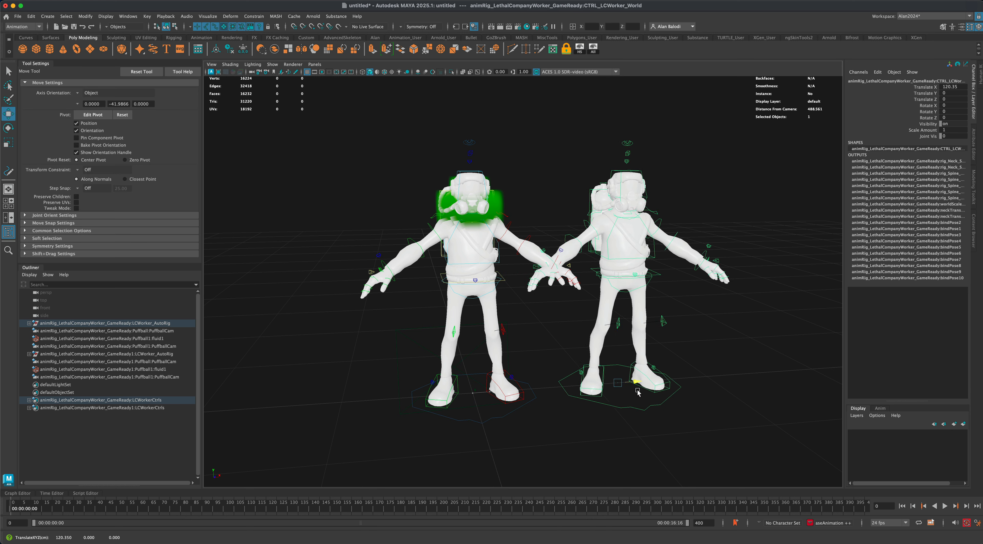
# Examine the two referenced worker rigs side by side from several angles and distances.
pyautogui.keyDown('alt'); pyautogui.moveTo(620, 304); pyautogui.dragTo(500, 324); pyautogui.keyUp('alt')
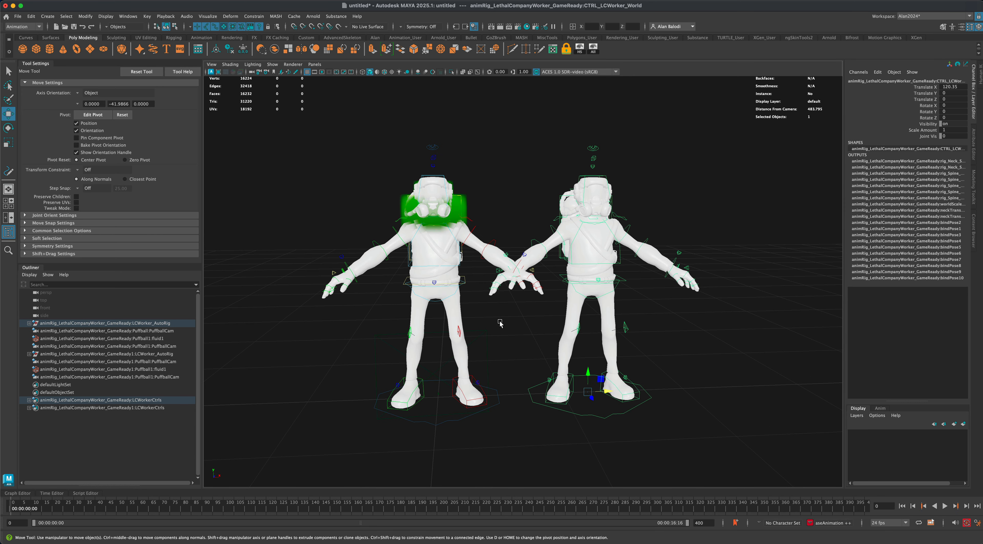
pyautogui.keyDown('alt'); pyautogui.moveTo(376, 310); pyautogui.dragTo(384, 311); pyautogui.keyUp('alt')
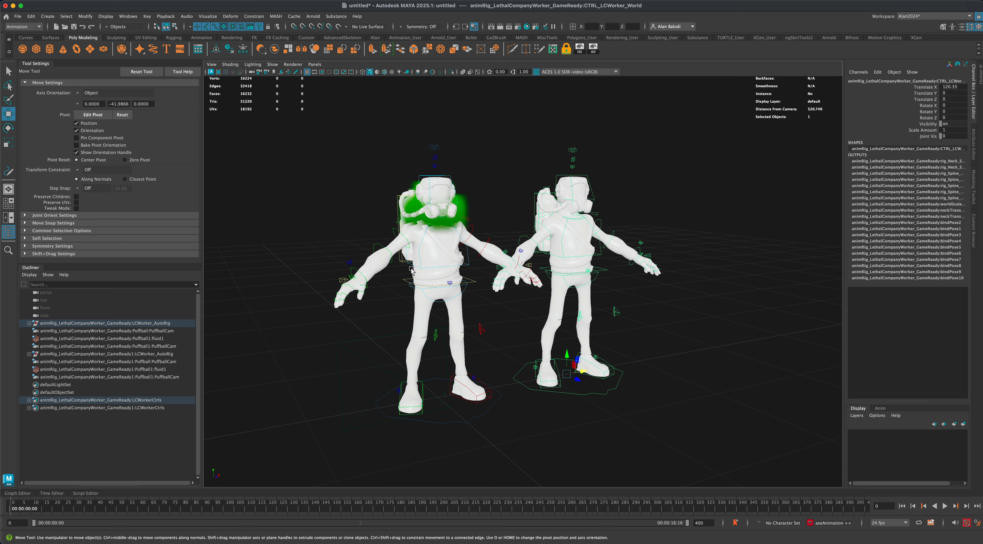
pyautogui.scroll(-2, 414, 268)
pyautogui.scroll(-2, 479, 344)
pyautogui.keyDown('alt'); pyautogui.moveTo(414, 304); pyautogui.dragTo(402, 308); pyautogui.keyUp('alt')
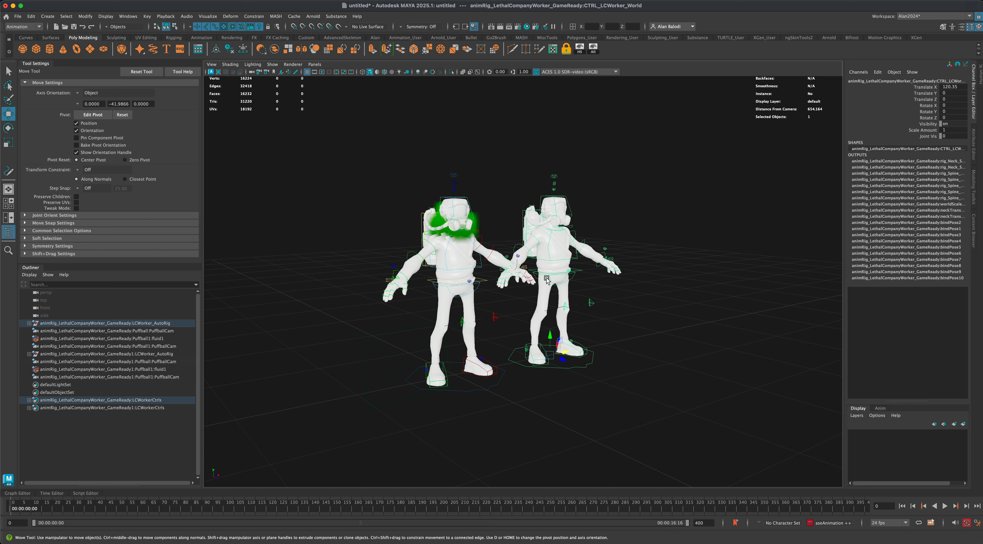
pyautogui.moveTo(351, 341)
pyautogui.keyDown('alt'); pyautogui.mouseDown()
pyautogui.moveTo(332, 338)
pyautogui.moveTo(347, 339)
pyautogui.mouseUp(); pyautogui.keyUp('alt')
pyautogui.keyDown('alt'); pyautogui.moveTo(294, 320); pyautogui.dragTo(471, 322); pyautogui.keyUp('alt')
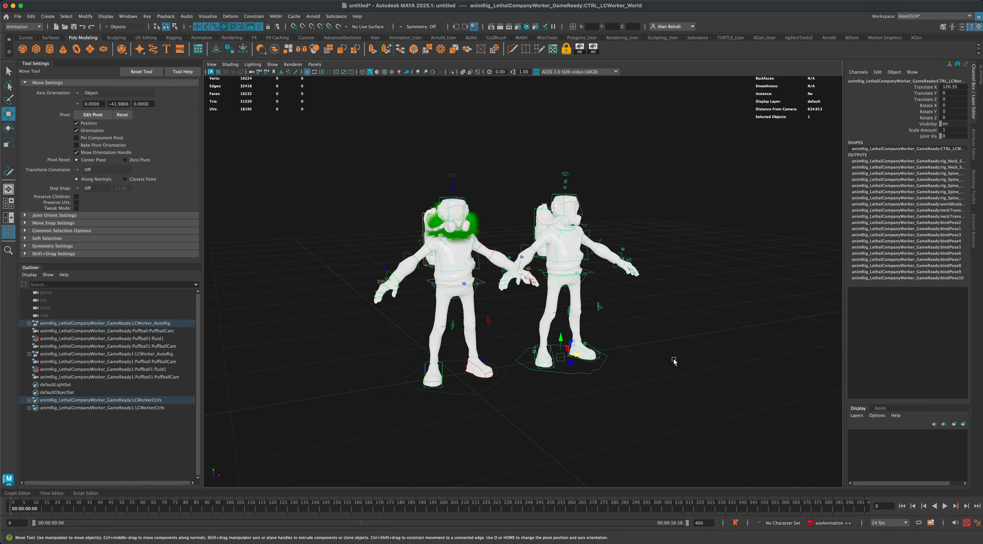
pyautogui.scroll(2, 488, 340)
pyautogui.keyDown('alt'); pyautogui.moveTo(487, 340); pyautogui.dragTo(456, 350, button='middle'); pyautogui.keyUp('alt')
pyautogui.scroll(1, 451, 340)
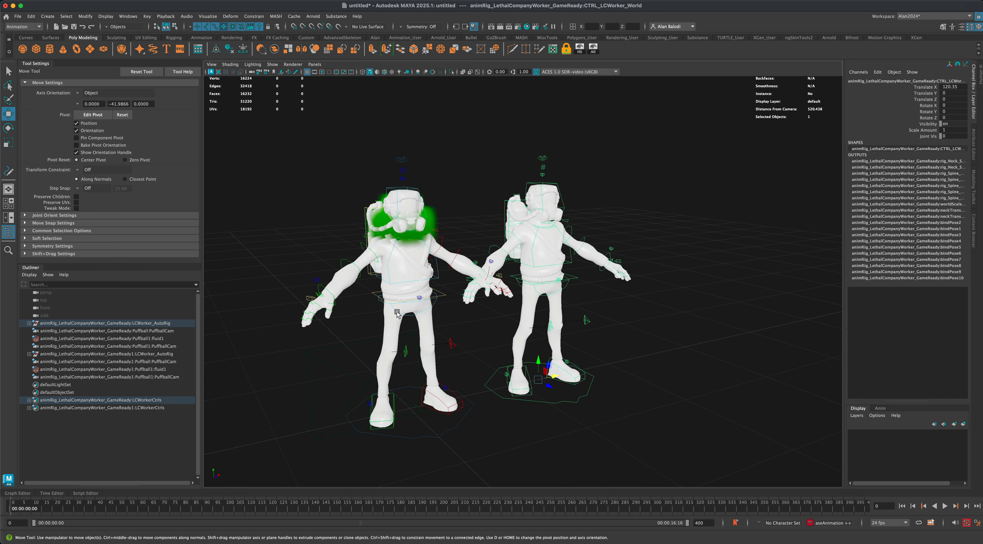
# Select the body mesh of the second referenced worker, the one still at the origin.
pyautogui.click(376, 308)
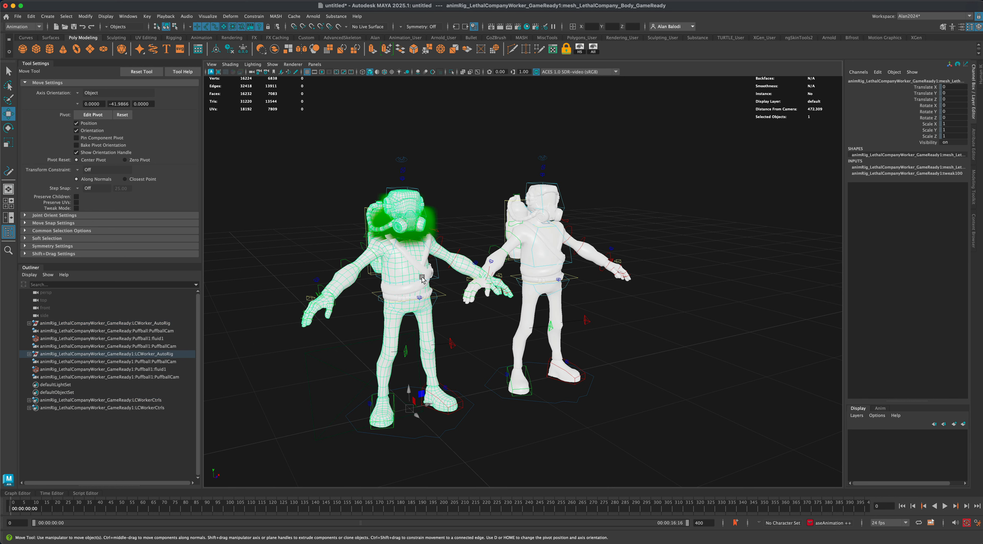
pyautogui.keyDown('alt'); pyautogui.moveTo(440, 331); pyautogui.dragTo(435, 323); pyautogui.keyUp('alt')
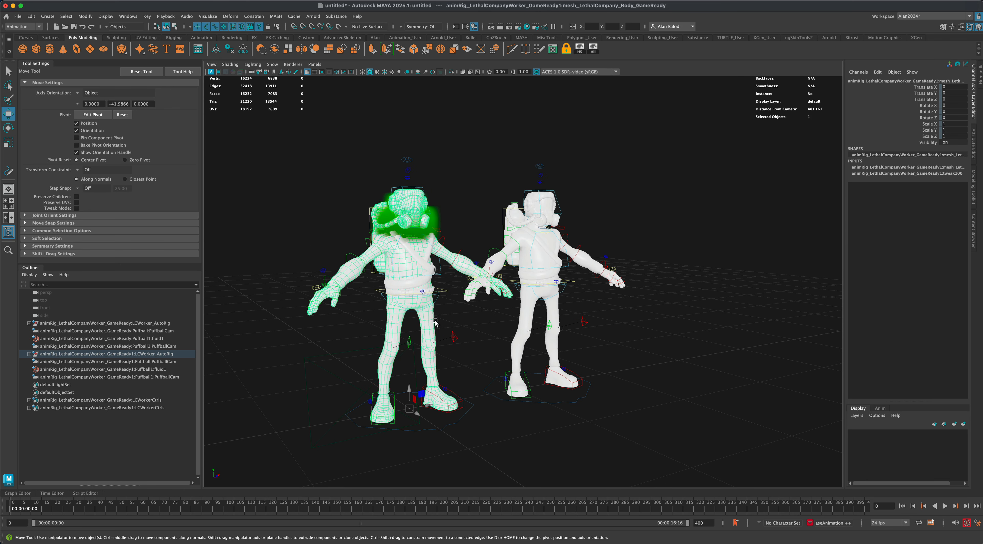
pyautogui.keyDown('alt'); pyautogui.moveTo(366, 331); pyautogui.dragTo(420, 262); pyautogui.keyUp('alt')
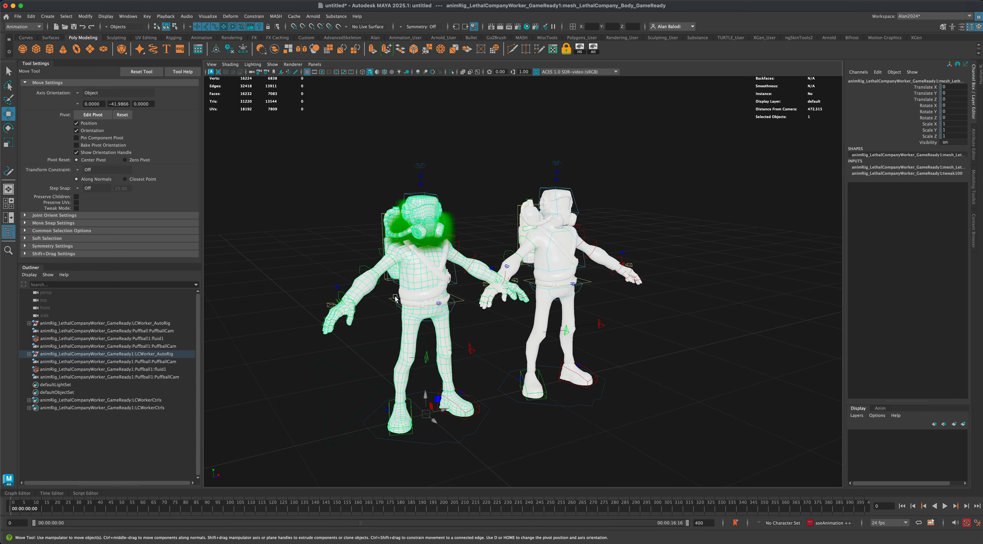
pyautogui.keyDown('alt'); pyautogui.moveTo(396, 299); pyautogui.dragTo(369, 323); pyautogui.keyUp('alt')
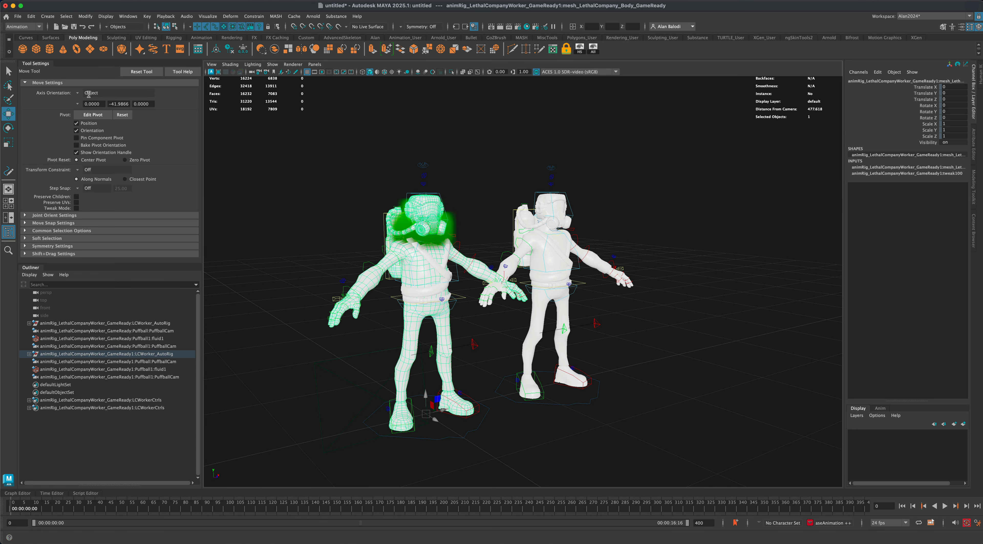
# Open the Reference Editor, place it beside the two characters and make its window taller.
pyautogui.click(18, 16)
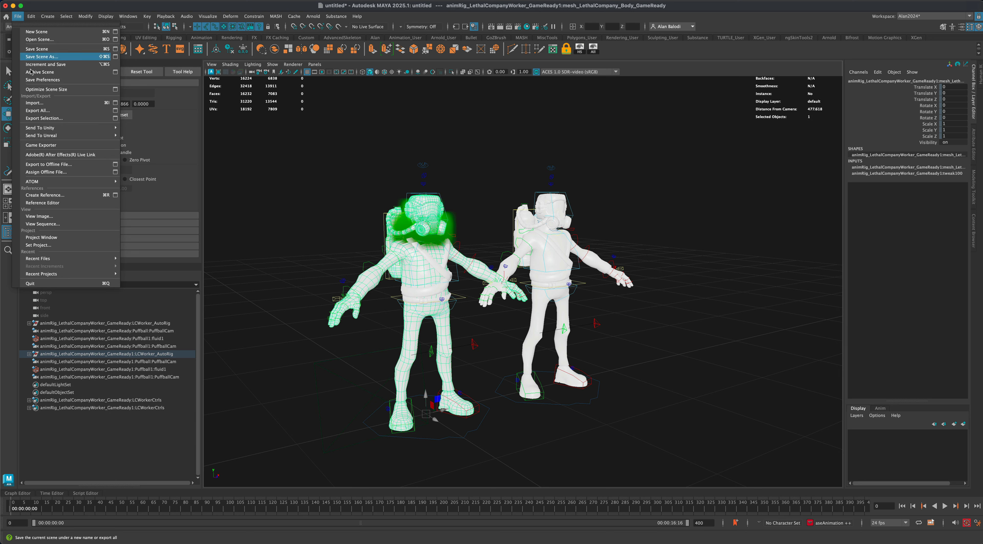
pyautogui.click(65, 203)
pyautogui.moveTo(191, 222); pyautogui.dragTo(738, 234)
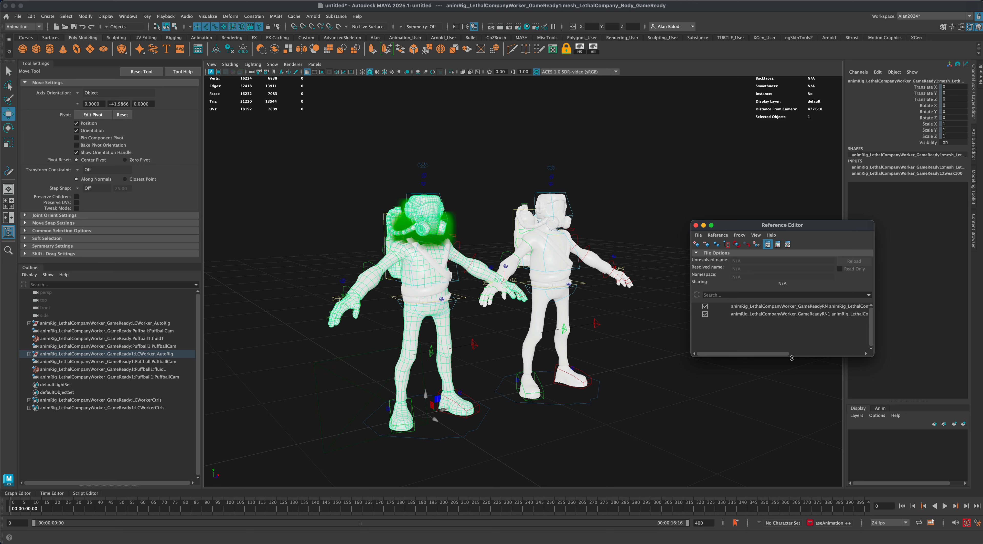
pyautogui.moveTo(792, 357); pyautogui.dragTo(792, 435)
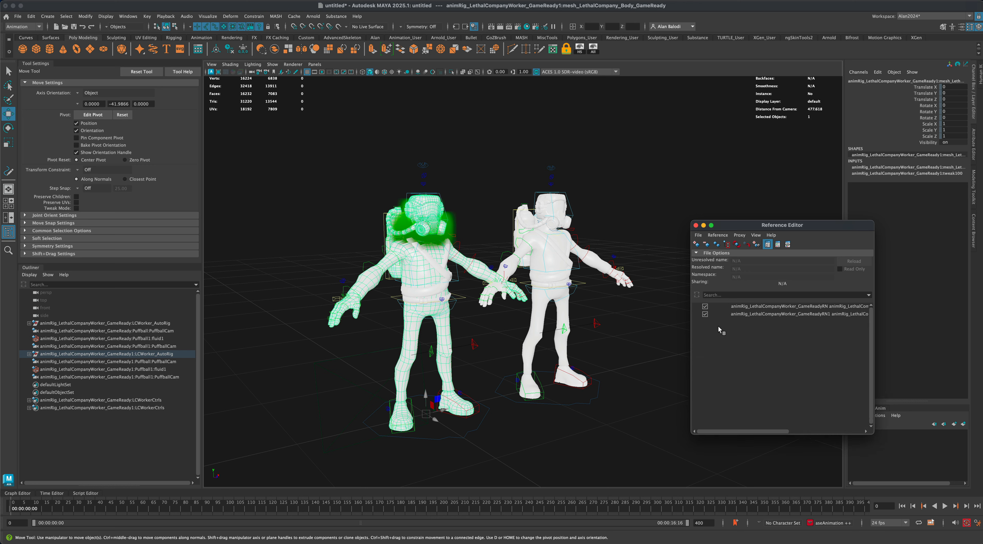
# Unload the second worker rig reference, then unload the first one and reload the second.
pyautogui.click(705, 314)
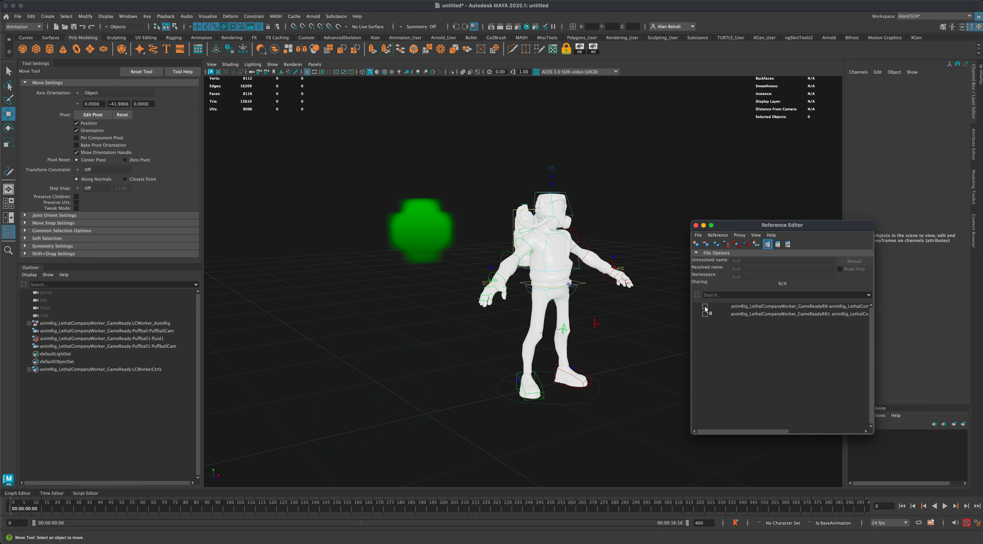
pyautogui.click(705, 307)
pyautogui.click(705, 314)
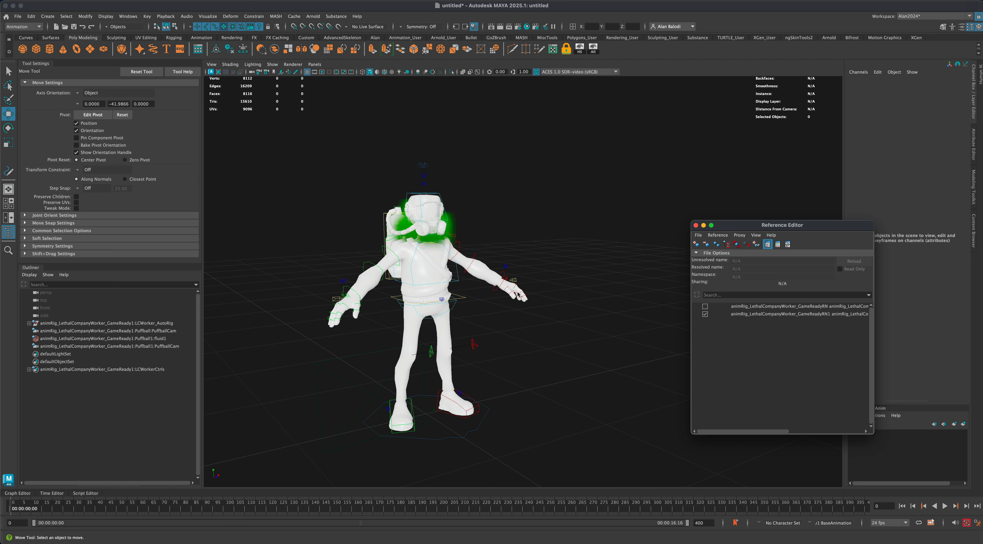
pyautogui.moveTo(757, 228); pyautogui.dragTo(615, 209)
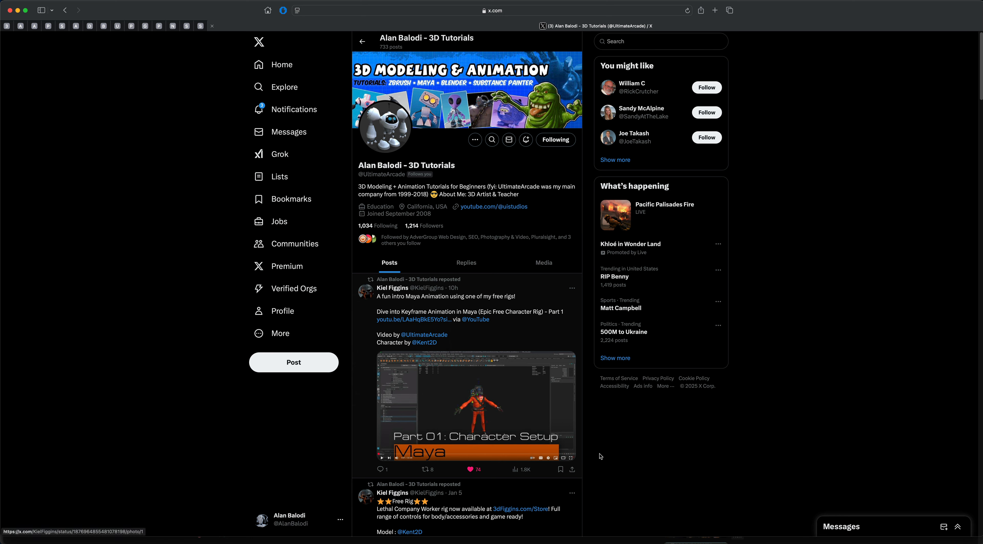
# Switch to the 3D tutorials profile on X and browse its posts about the free Lethal Company Worker rig.
pyautogui.scroll(-4, 598, 455)
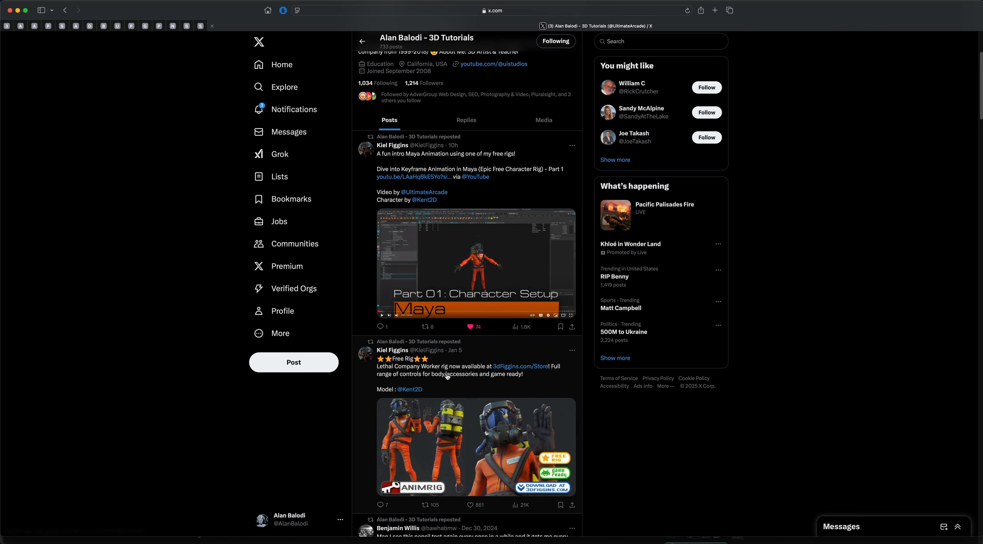
pyautogui.scroll(4, 640, 459)
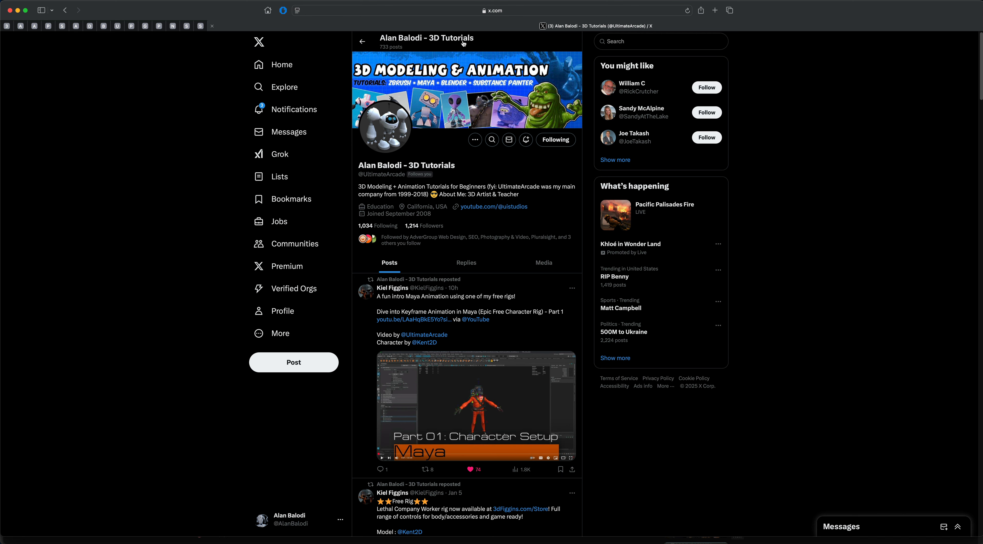
pyautogui.scroll(-2, 598, 451)
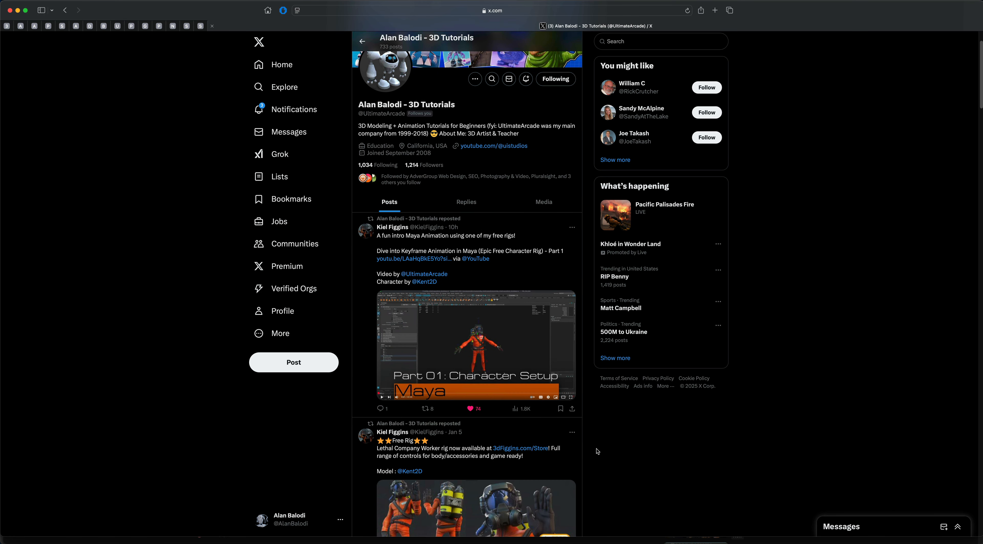
pyautogui.scroll(-7, 598, 451)
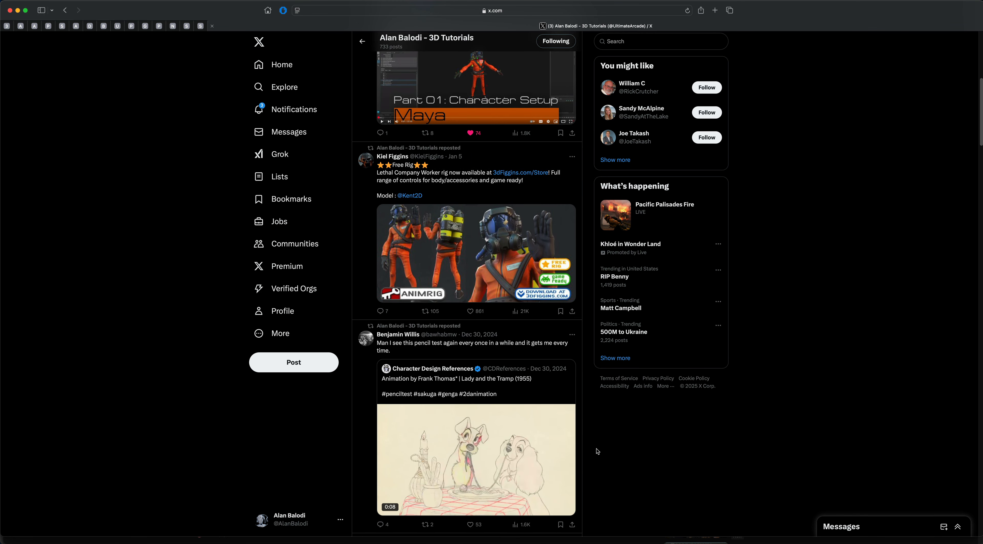
pyautogui.scroll(9, 597, 451)
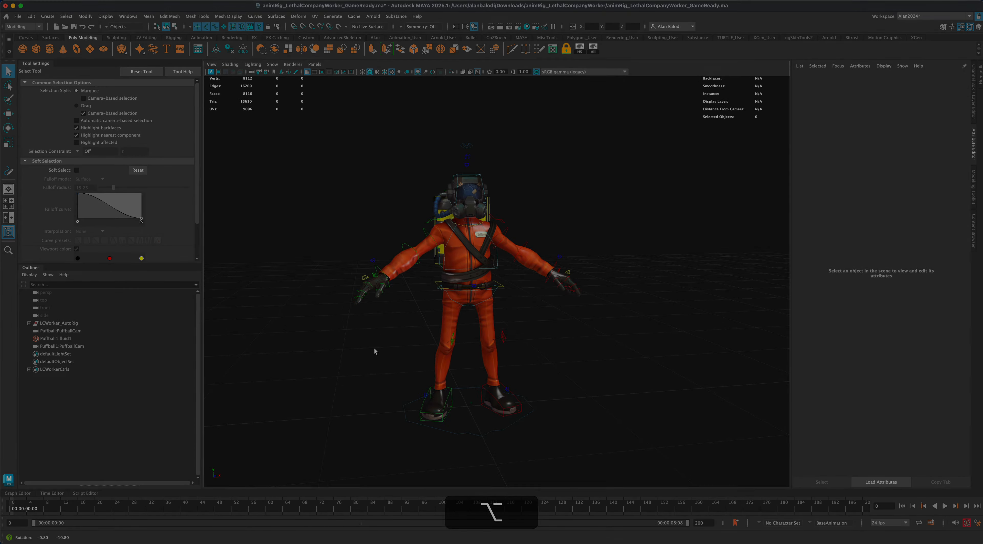
# Return to the worker rig scene in Maya and place the ref.mp4 video window in the viewport beside the character.
pyautogui.keyDown('alt'); pyautogui.moveTo(374, 347); pyautogui.dragTo(376, 346); pyautogui.keyUp('alt')
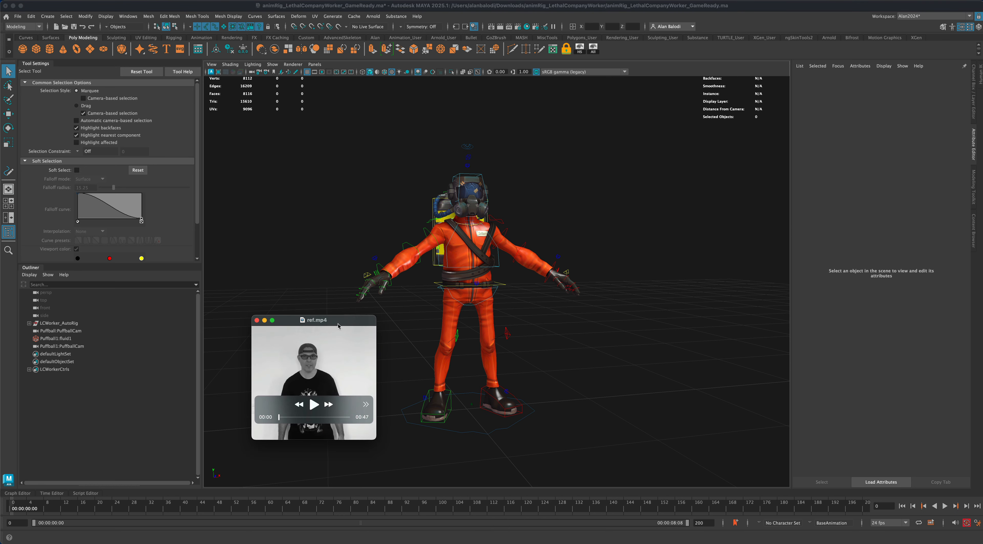
pyautogui.moveTo(339, 324); pyautogui.dragTo(300, 327)
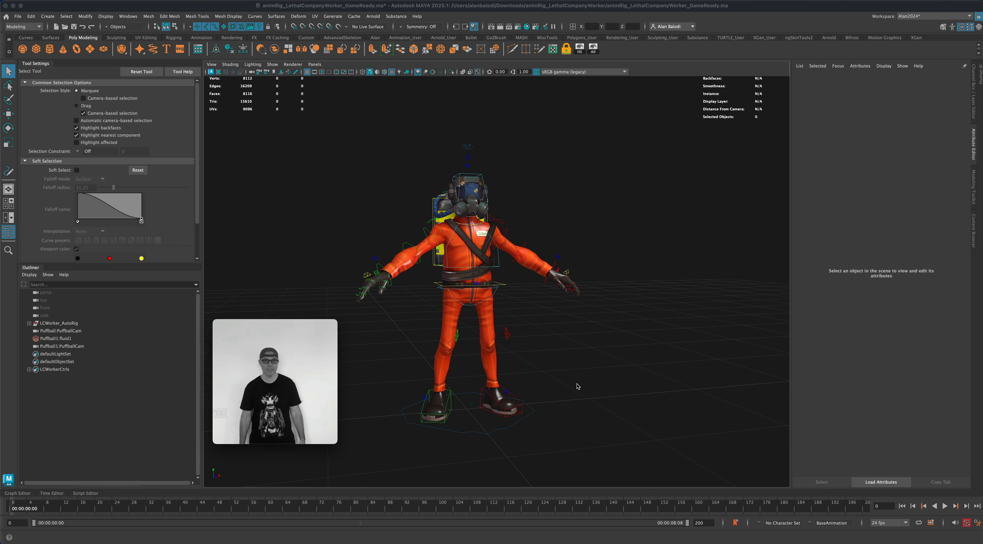
pyautogui.moveTo(326, 342); pyautogui.dragTo(322, 359)
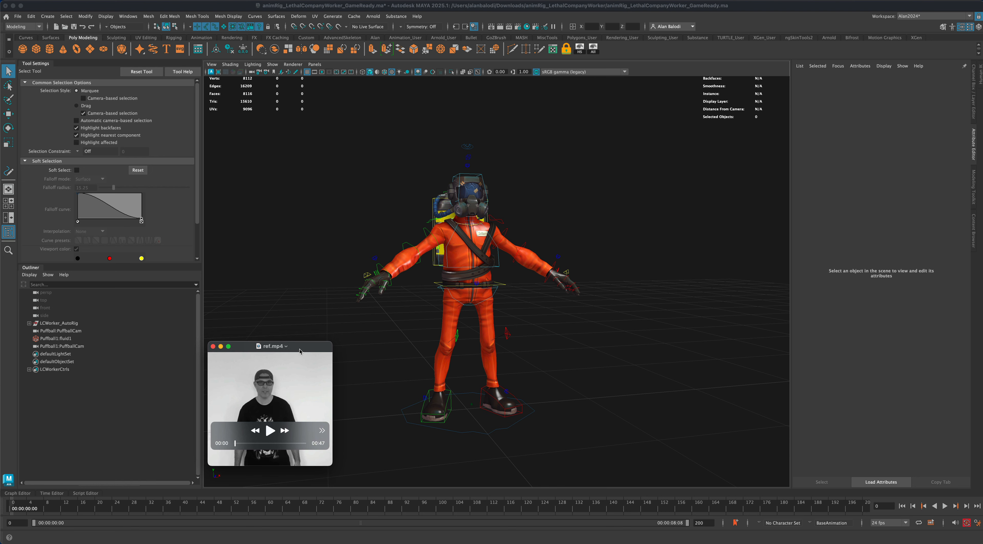
# Play back the scene's existing animation around the worker, stop it and return to the start frame.
pyautogui.keyDown('alt'); pyautogui.moveTo(610, 351); pyautogui.dragTo(581, 339); pyautogui.keyUp('alt')
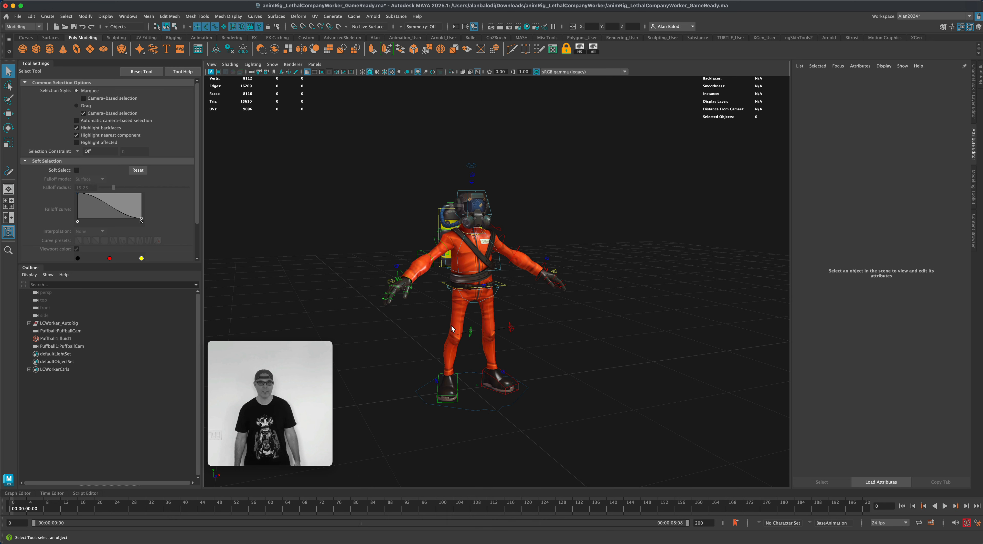
pyautogui.moveTo(394, 321)
pyautogui.keyDown('alt'); pyautogui.mouseDown()
pyautogui.moveTo(412, 323)
pyautogui.moveTo(390, 321)
pyautogui.mouseUp(); pyautogui.keyUp('alt')
pyautogui.keyDown('alt'); pyautogui.moveTo(545, 330); pyautogui.dragTo(550, 334); pyautogui.keyUp('alt')
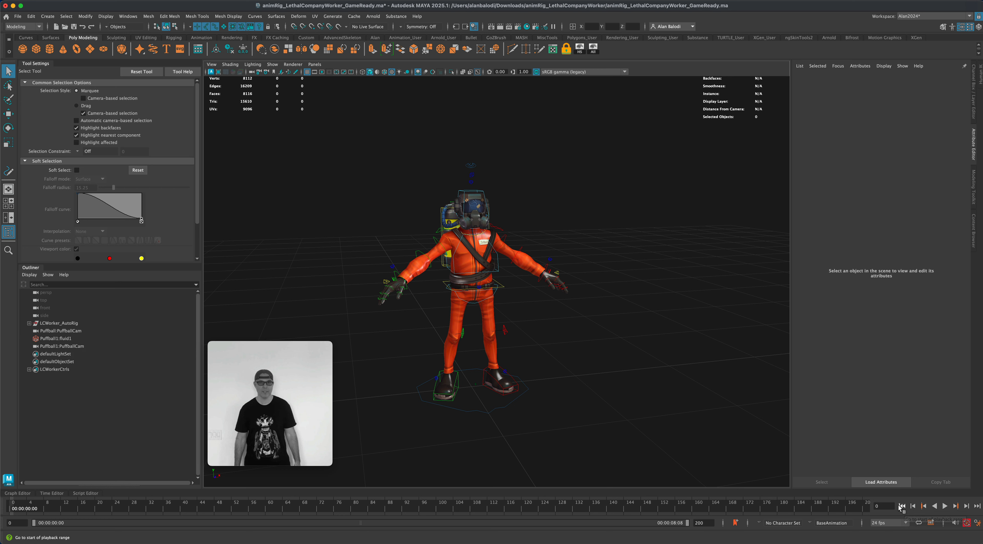
pyautogui.click(945, 506)
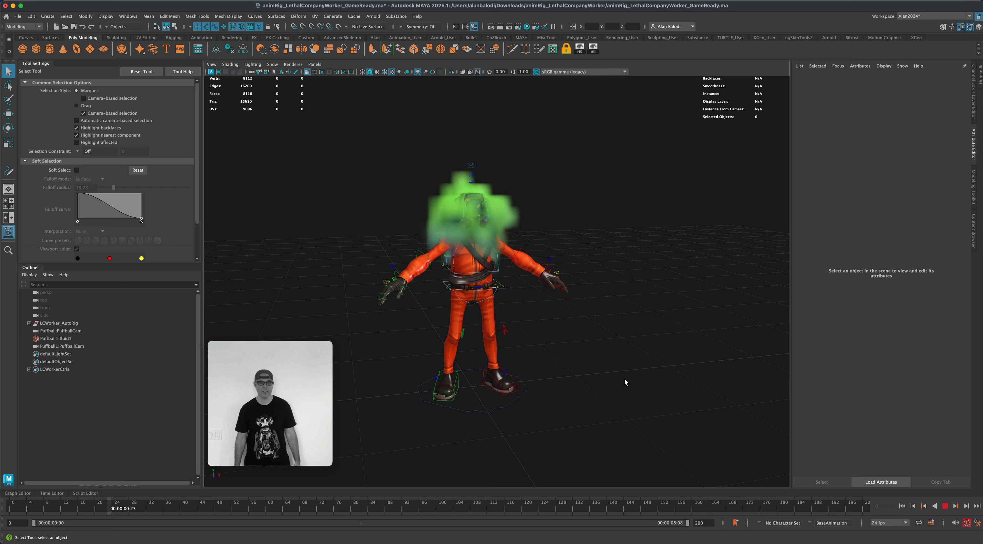
pyautogui.click(945, 506)
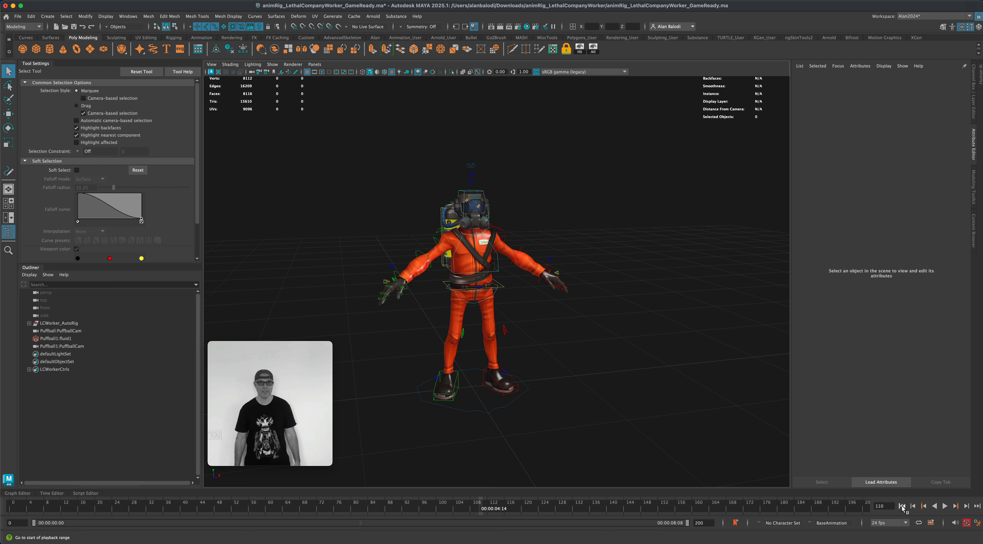
pyautogui.click(902, 506)
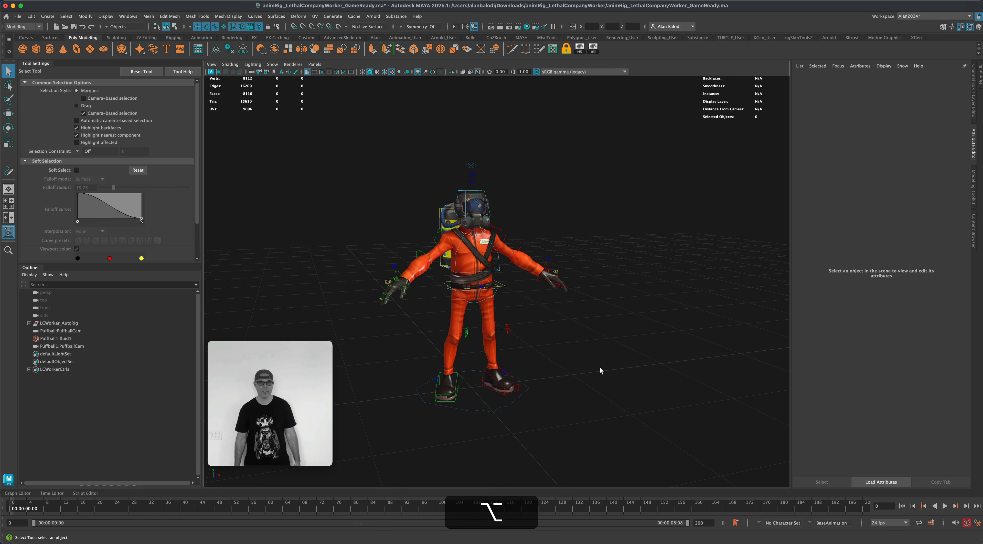
pyautogui.keyDown('alt'); pyautogui.moveTo(600, 367); pyautogui.dragTo(562, 374); pyautogui.keyUp('alt')
# Shift the ref.mp4 video window slightly lower in the viewport, keeping it clear of the worker.
pyautogui.moveTo(313, 383)
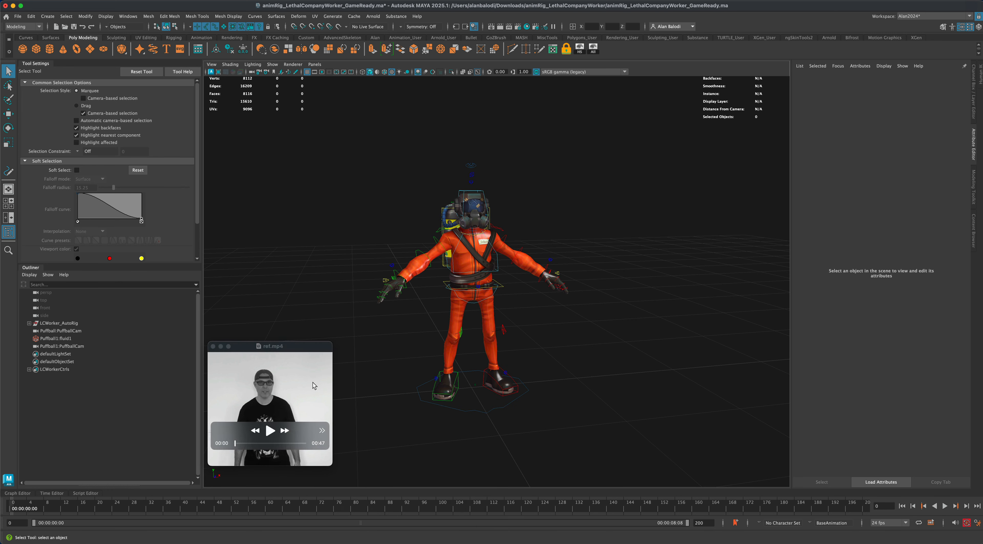
pyautogui.moveTo(303, 350); pyautogui.dragTo(300, 351)
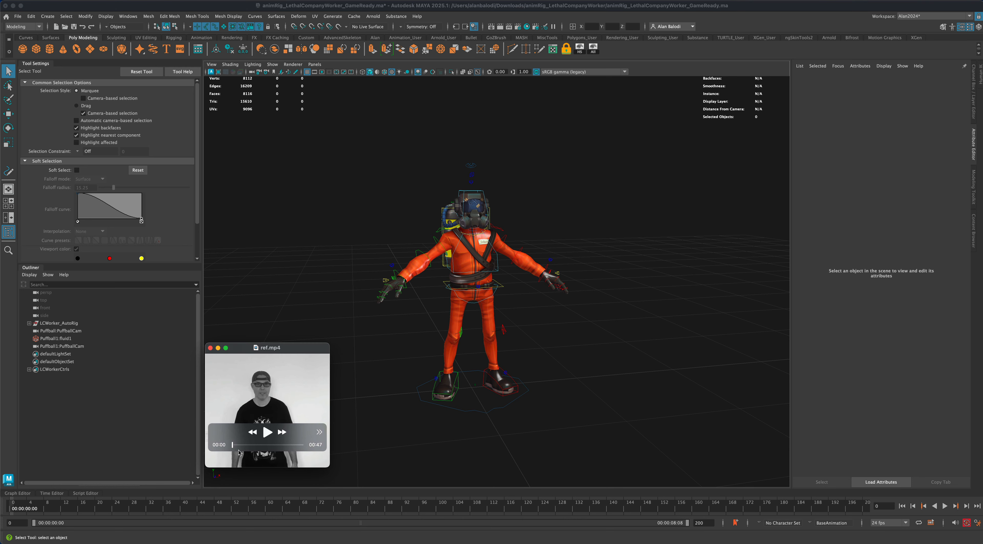
pyautogui.moveTo(233, 445)
pyautogui.mouseDown()
pyautogui.moveTo(241, 447)
pyautogui.moveTo(232, 448)
pyautogui.mouseUp()
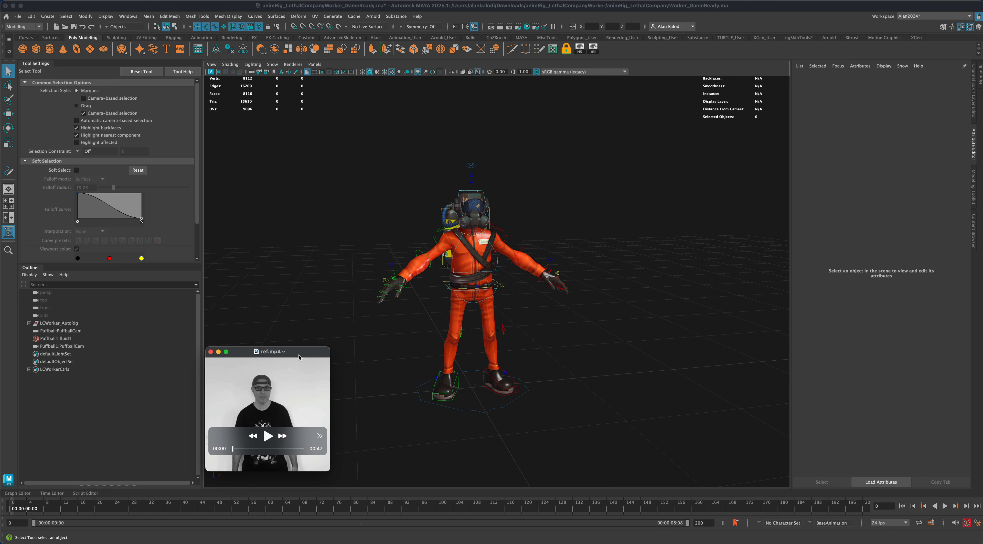
pyautogui.keyDown('alt'); pyautogui.moveTo(397, 370); pyautogui.dragTo(395, 368); pyautogui.keyUp('alt')
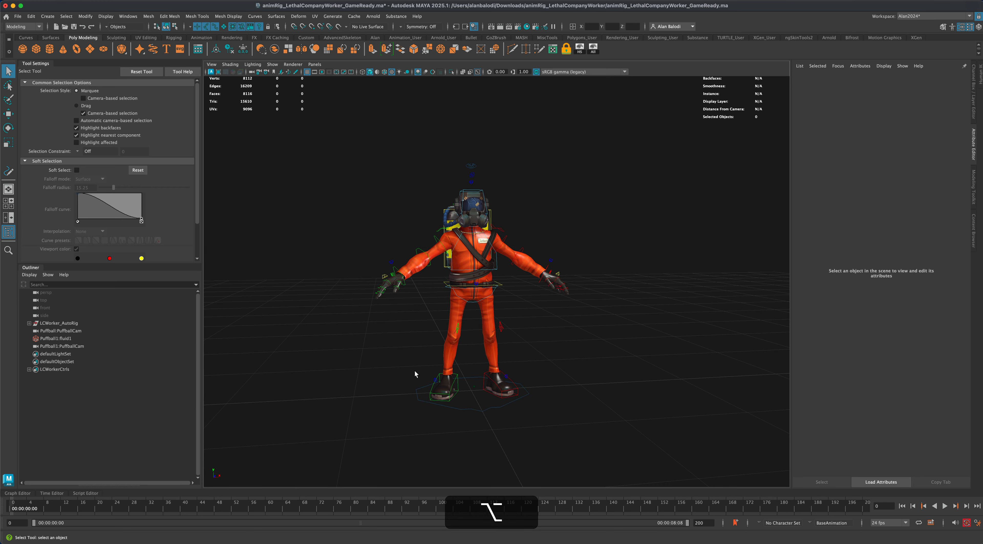
# Hide the Puffball1:fluid1 smoke effect in the scene and clear the selection.
pyautogui.click(92, 337)
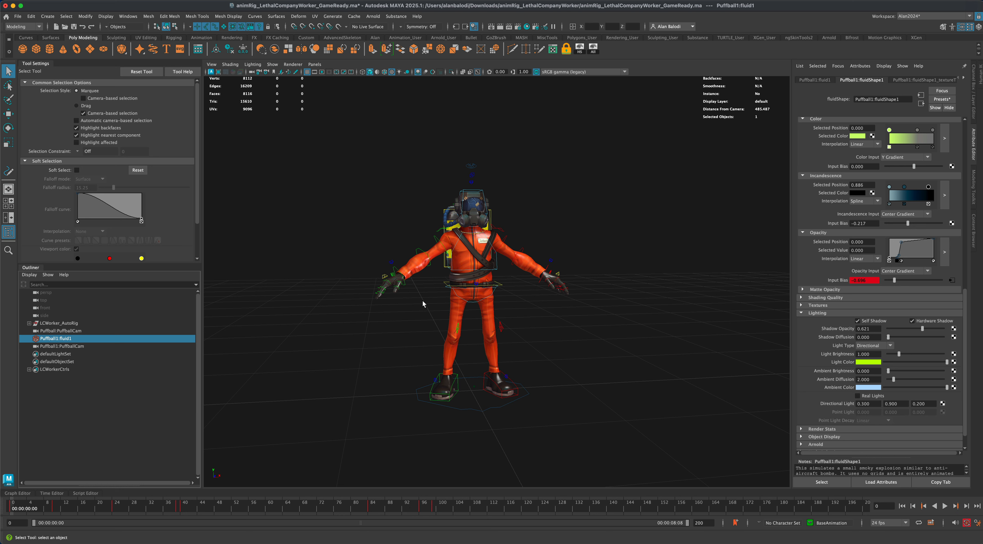
pyautogui.click(109, 389)
pyautogui.click(72, 340)
pyautogui.press('h')
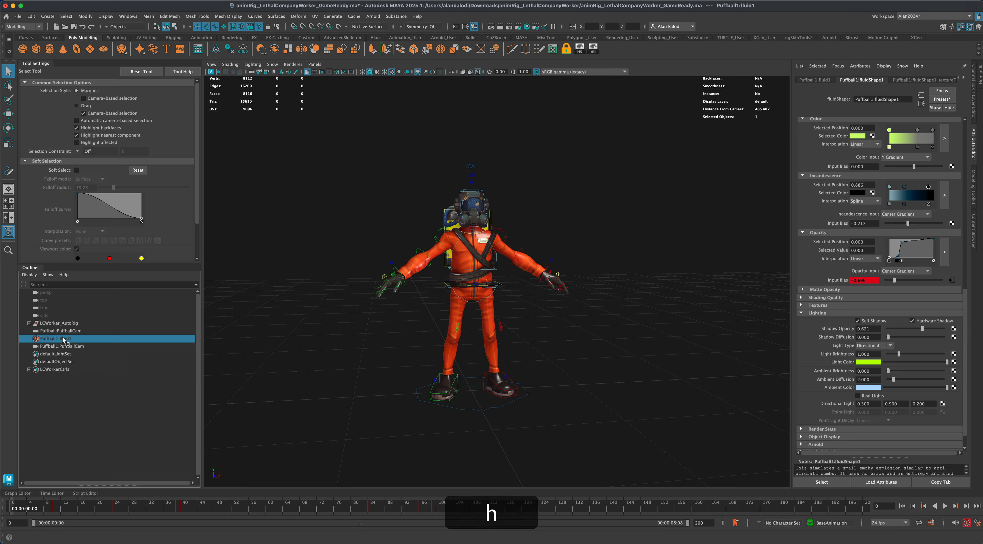
pyautogui.click(96, 426)
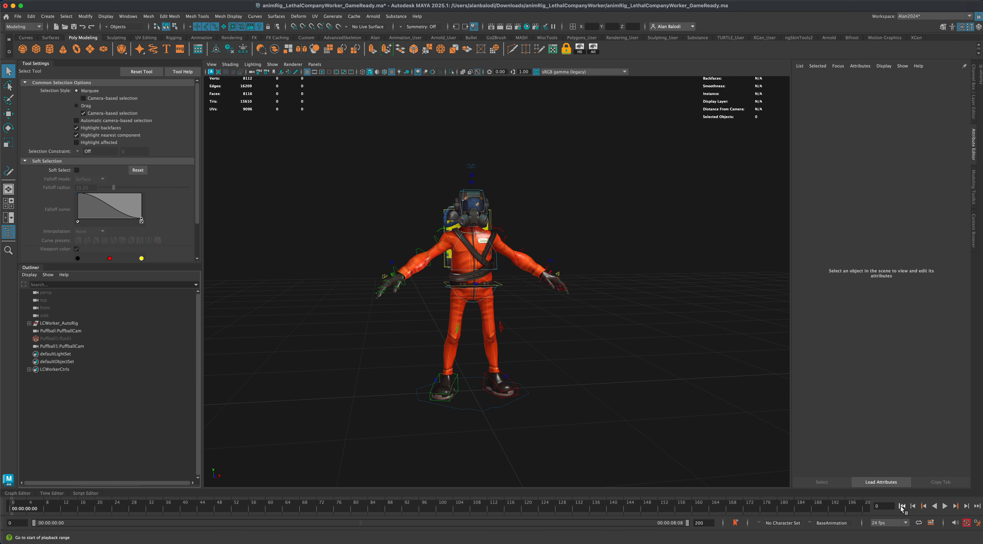
# Play the timeline to check the scene without the smoke effect, stop at frame 120 and inspect the worker rig.
pyautogui.click(945, 506)
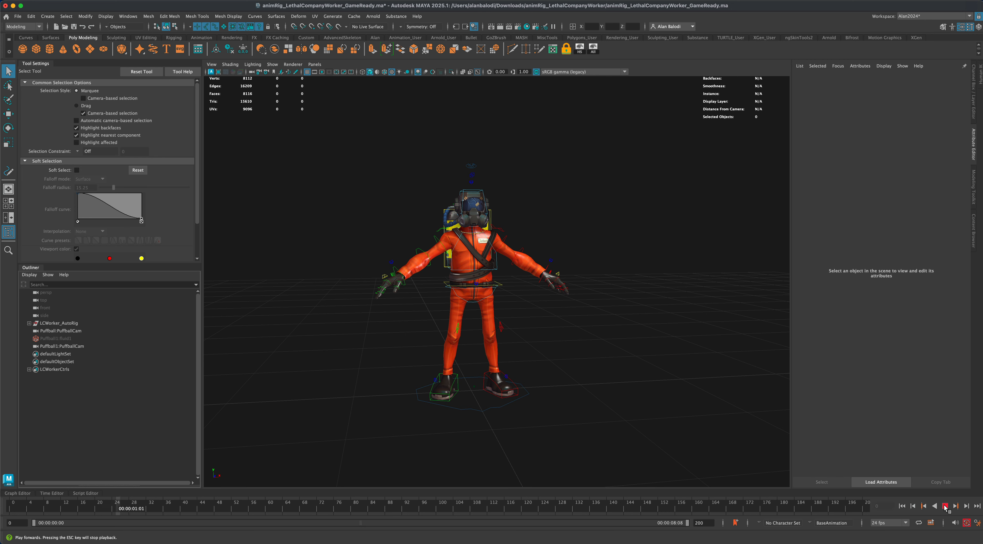
pyautogui.moveTo(687, 415)
pyautogui.keyDown('alt'); pyautogui.mouseDown()
pyautogui.moveTo(665, 419)
pyautogui.moveTo(683, 419)
pyautogui.mouseUp(); pyautogui.keyUp('alt')
pyautogui.click(945, 506)
pyautogui.moveTo(642, 401)
pyautogui.keyDown('alt'); pyautogui.mouseDown()
pyautogui.moveTo(632, 386)
pyautogui.moveTo(642, 382)
pyautogui.moveTo(632, 385)
pyautogui.mouseUp(); pyautogui.keyUp('alt')
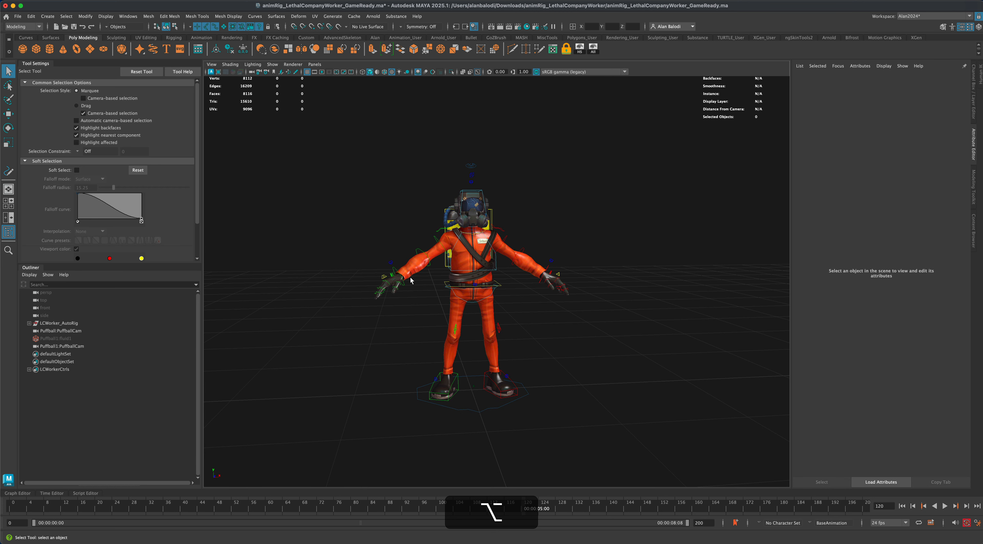
pyautogui.keyDown('alt'); pyautogui.moveTo(527, 346); pyautogui.dragTo(519, 345); pyautogui.keyUp('alt')
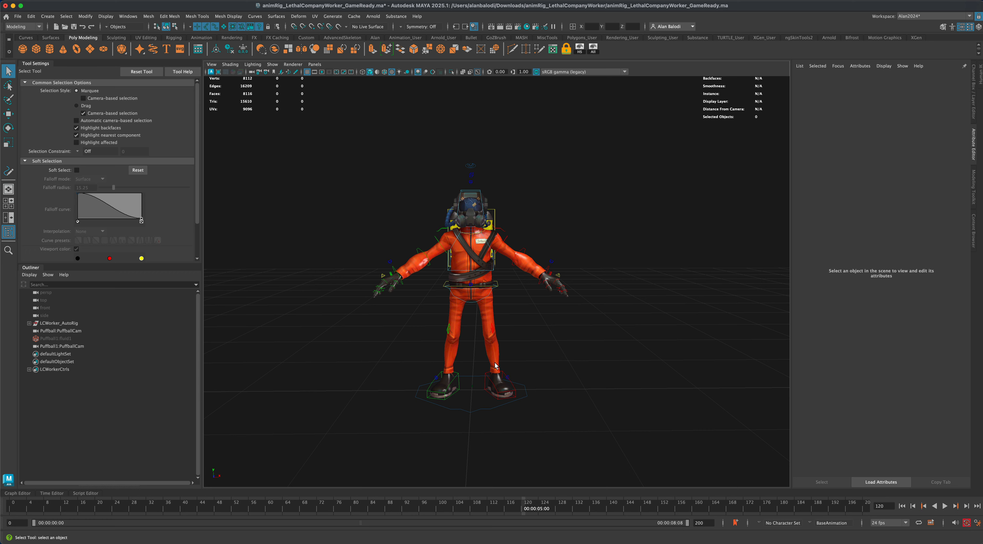
pyautogui.keyDown('alt'); pyautogui.moveTo(491, 291); pyautogui.dragTo(372, 333); pyautogui.keyUp('alt')
pyautogui.moveTo(552, 316)
pyautogui.keyDown('alt'); pyautogui.mouseDown()
pyautogui.moveTo(584, 324)
pyautogui.moveTo(556, 319)
pyautogui.mouseUp(); pyautogui.keyUp('alt')
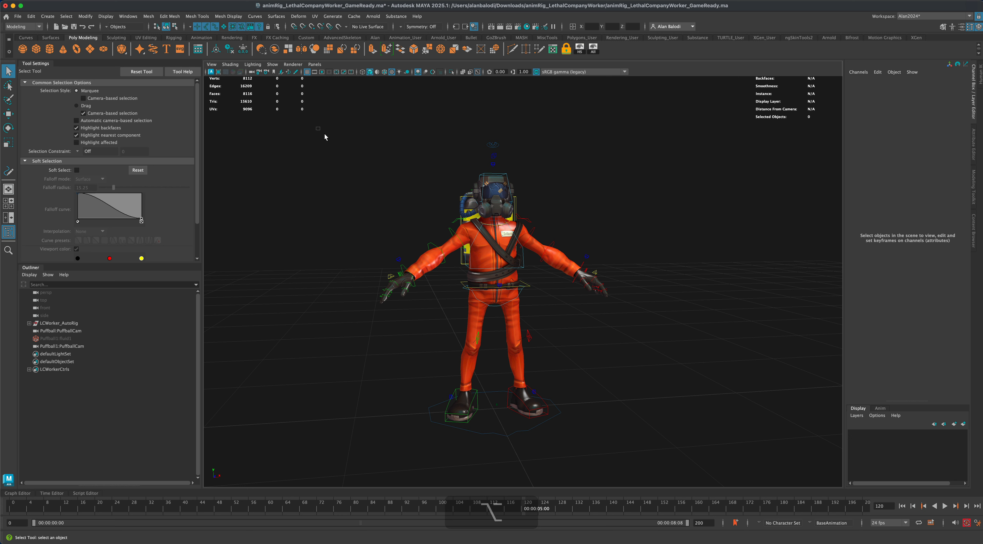
# Select all of the worker's rig controls, set a key on them at frame 0 and clear the selection.
pyautogui.moveTo(320, 130); pyautogui.dragTo(689, 460)
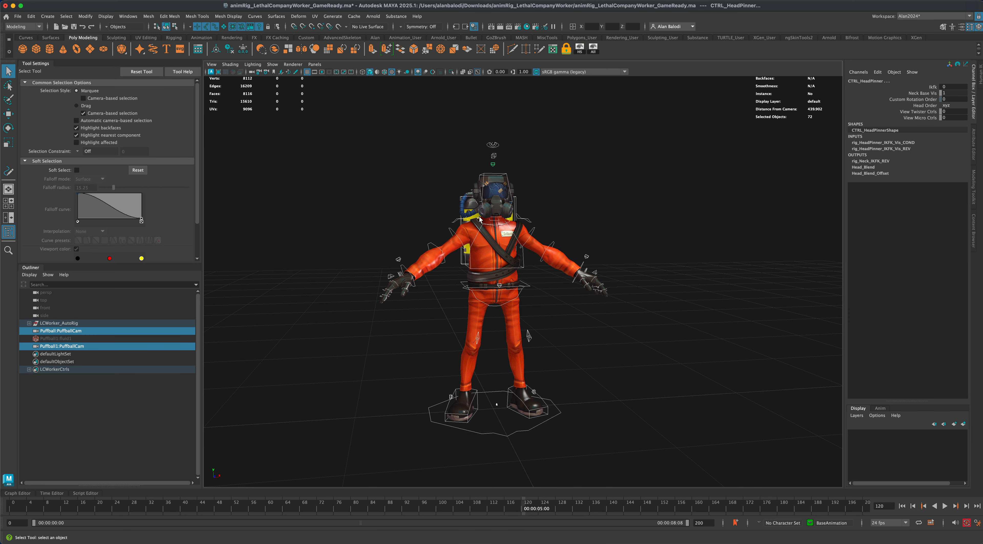
pyautogui.click(336, 128)
pyautogui.moveTo(337, 110); pyautogui.dragTo(700, 460)
pyautogui.keyDown('alt'); pyautogui.moveTo(591, 222); pyautogui.dragTo(605, 222); pyautogui.keyUp('alt')
pyautogui.moveTo(123, 505); pyautogui.dragTo(27, 511)
pyautogui.press('s')
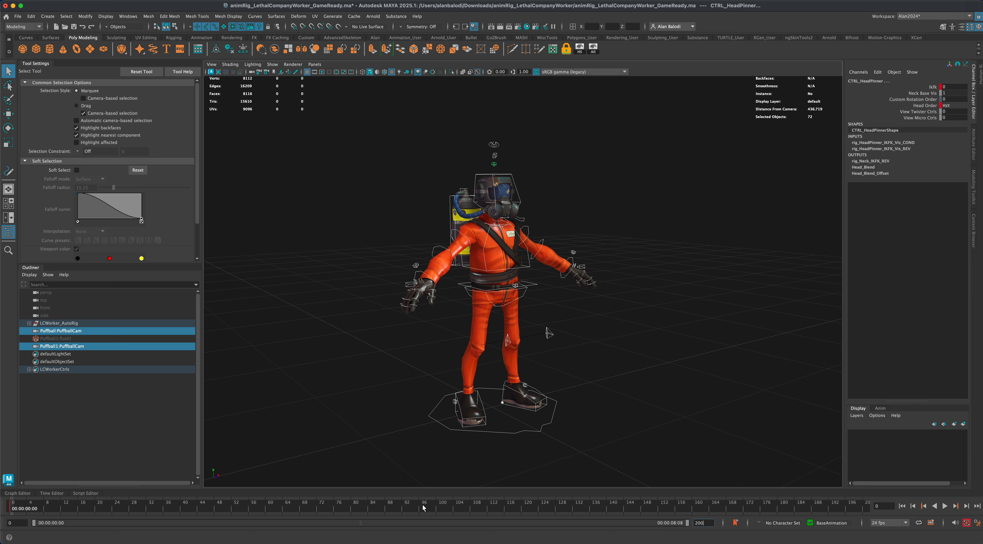
pyautogui.moveTo(687, 521); pyautogui.dragTo(297, 528)
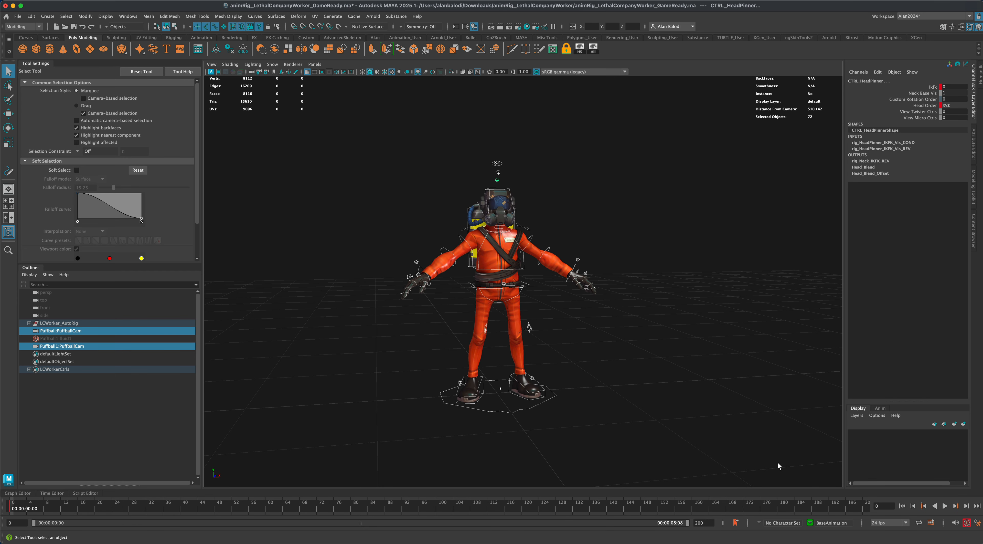
pyautogui.keyDown('alt'); pyautogui.moveTo(636, 397); pyautogui.dragTo(624, 394); pyautogui.keyUp('alt')
pyautogui.scroll(2, 456, 315)
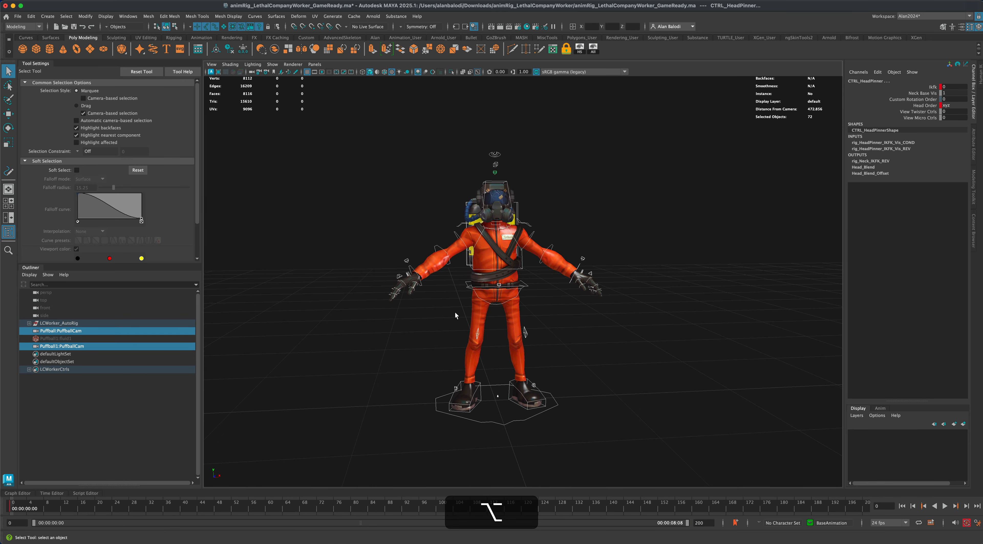
pyautogui.click(324, 359)
pyautogui.moveTo(359, 358)
pyautogui.keyDown('alt'); pyautogui.mouseDown()
pyautogui.moveTo(374, 356)
pyautogui.moveTo(364, 358)
pyautogui.mouseUp(); pyautogui.keyUp('alt')
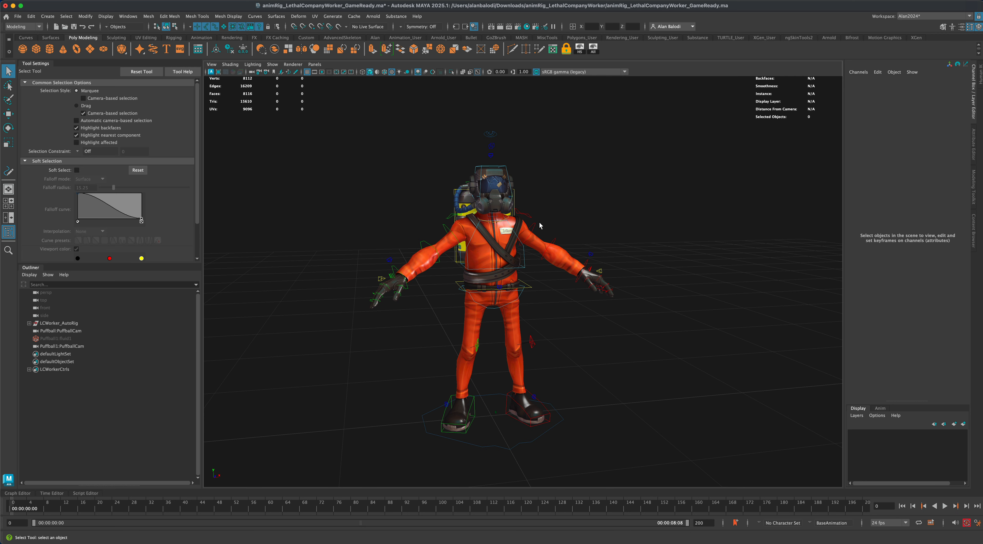
# Select the left and right WristPinner controls together and check their IKFK setting.
pyautogui.keyDown('alt'); pyautogui.moveTo(564, 232); pyautogui.dragTo(451, 238); pyautogui.keyUp('alt')
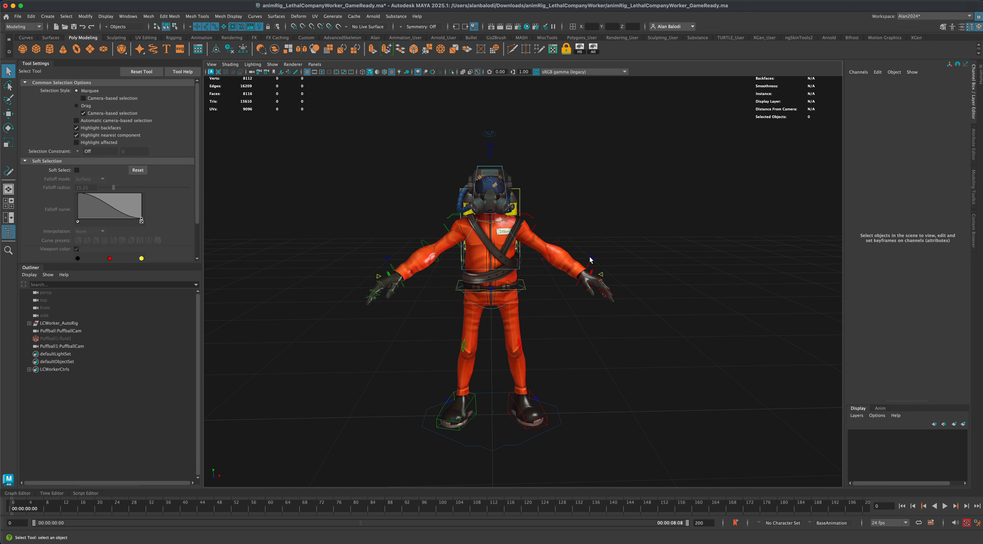
pyautogui.moveTo(588, 252); pyautogui.dragTo(596, 261)
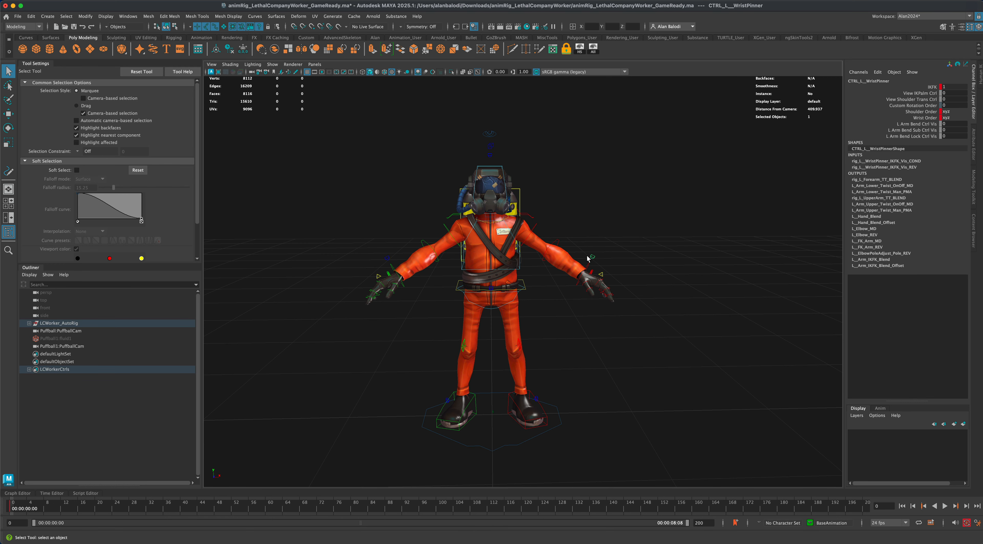
pyautogui.keyDown('shift'); pyautogui.click(386, 259); pyautogui.keyUp('shift')
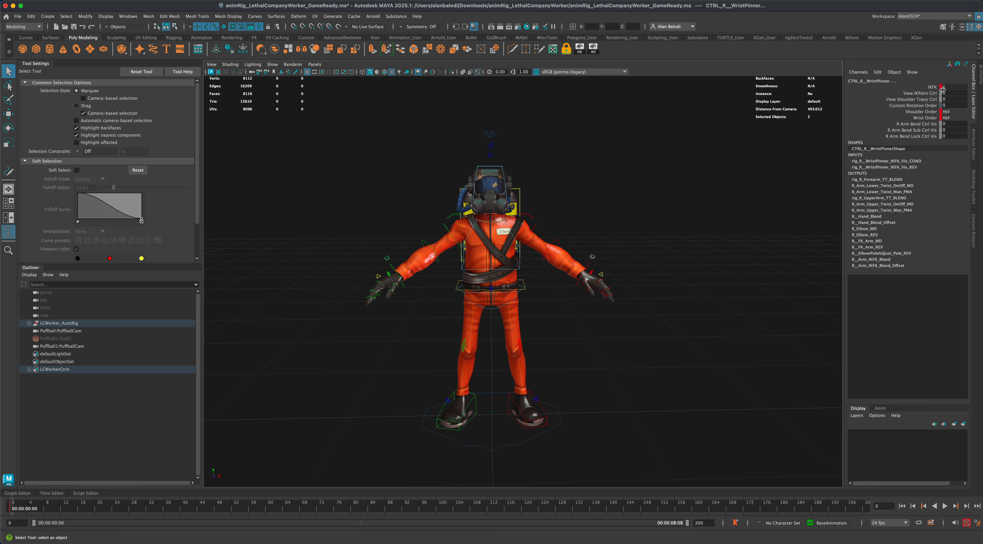
# Rotate both FK shoulder controls to lower the arms beside the body, at about X 1.8, Y 10.5 and Z -55.3.
pyautogui.moveTo(430, 226); pyautogui.dragTo(446, 230)
pyautogui.keyDown('shift'); pyautogui.moveTo(533, 228); pyautogui.dragTo(533, 229); pyautogui.keyUp('shift')
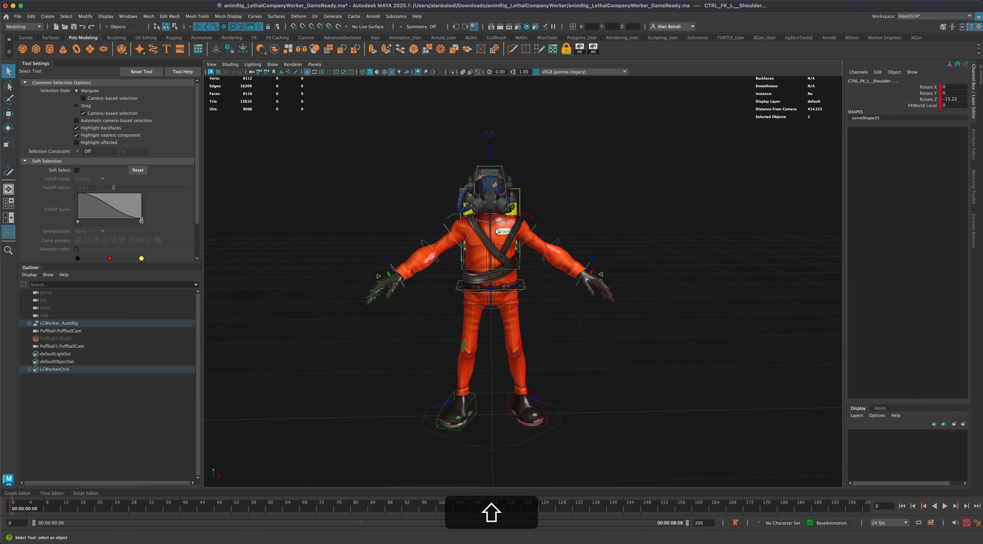
pyautogui.press('e')
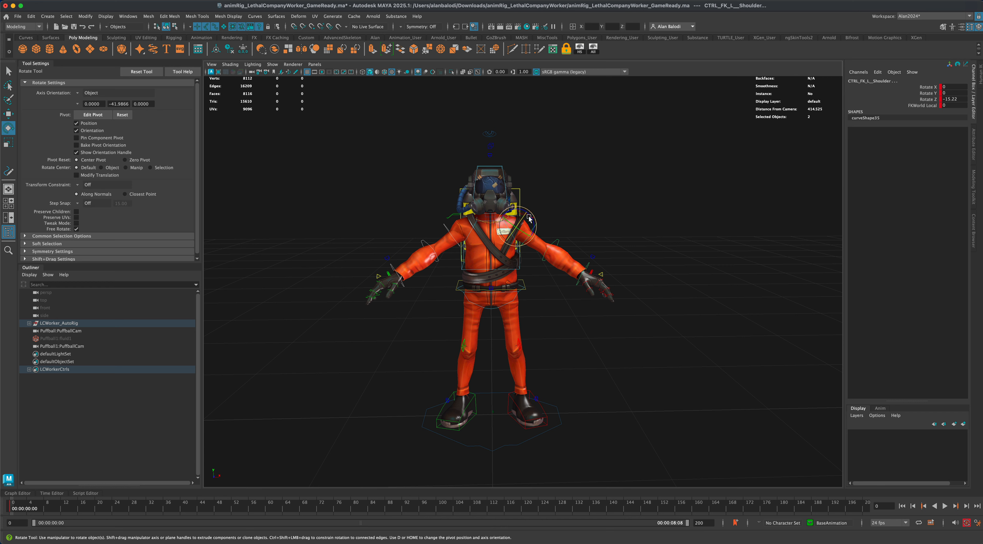
pyautogui.moveTo(530, 217); pyautogui.dragTo(531, 230)
pyautogui.keyDown('alt'); pyautogui.moveTo(624, 265); pyautogui.dragTo(596, 275); pyautogui.keyUp('alt')
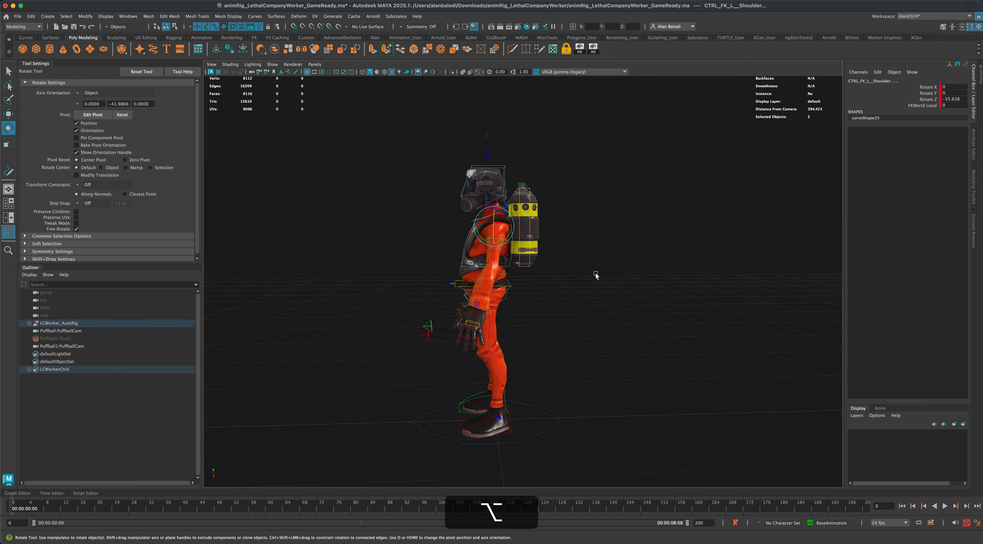
pyautogui.moveTo(512, 235); pyautogui.dragTo(605, 303)
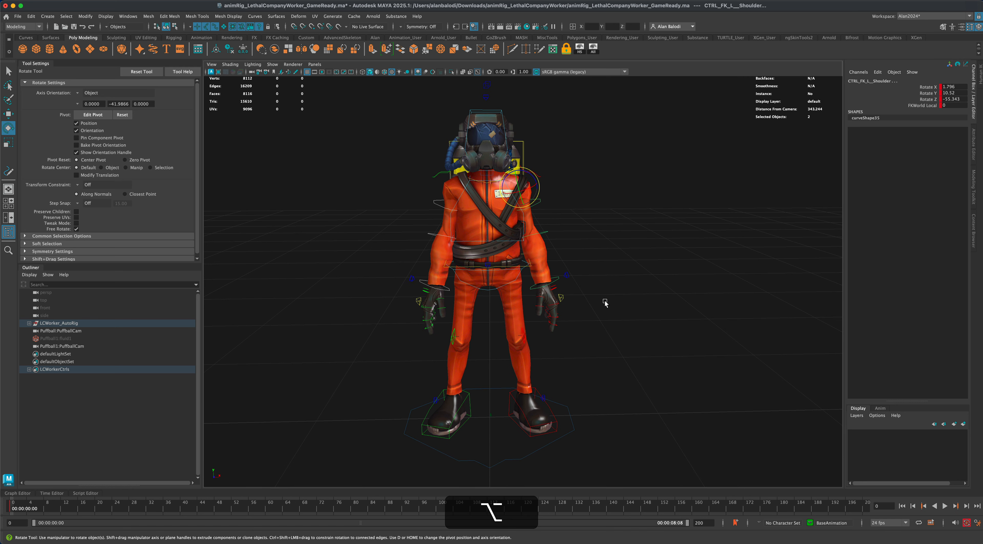
# Rotate the left FK wrist to about -20.5 in Z and the right FK wrist to about -15 in Z.
pyautogui.click(556, 282)
pyautogui.moveTo(559, 272); pyautogui.dragTo(557, 284)
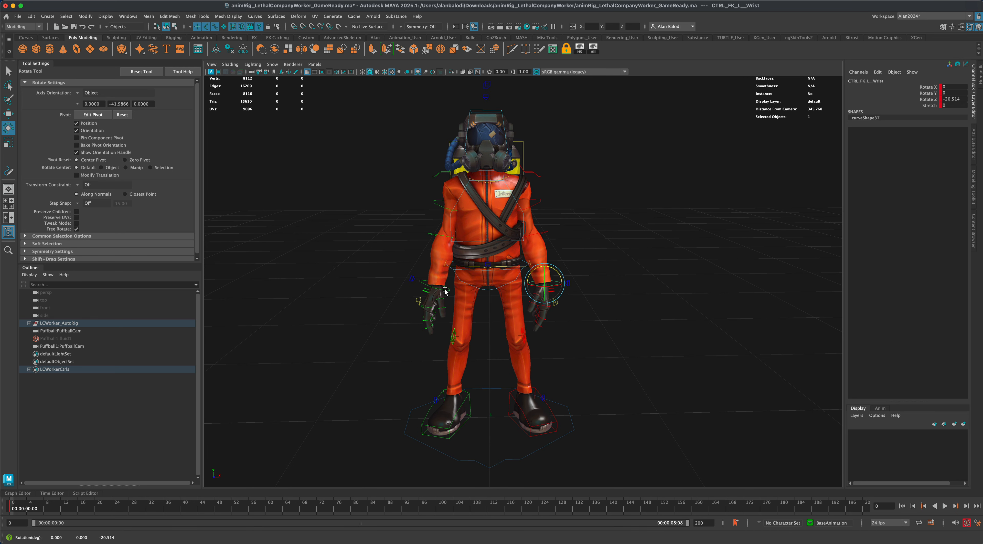
pyautogui.click(447, 291)
pyautogui.moveTo(447, 286); pyautogui.dragTo(444, 279)
# Select the lower finger controls on both hands, leaving out the thumbs, and curl them to about -15.9 in Z rotation.
pyautogui.keyDown('alt'); pyautogui.moveTo(612, 333); pyautogui.dragTo(608, 386); pyautogui.keyUp('alt')
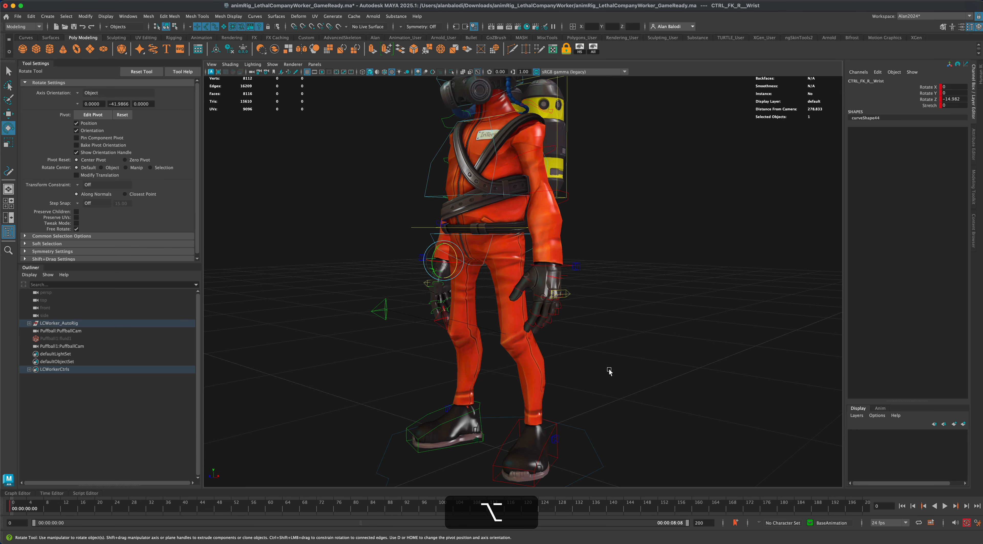
pyautogui.press('q')
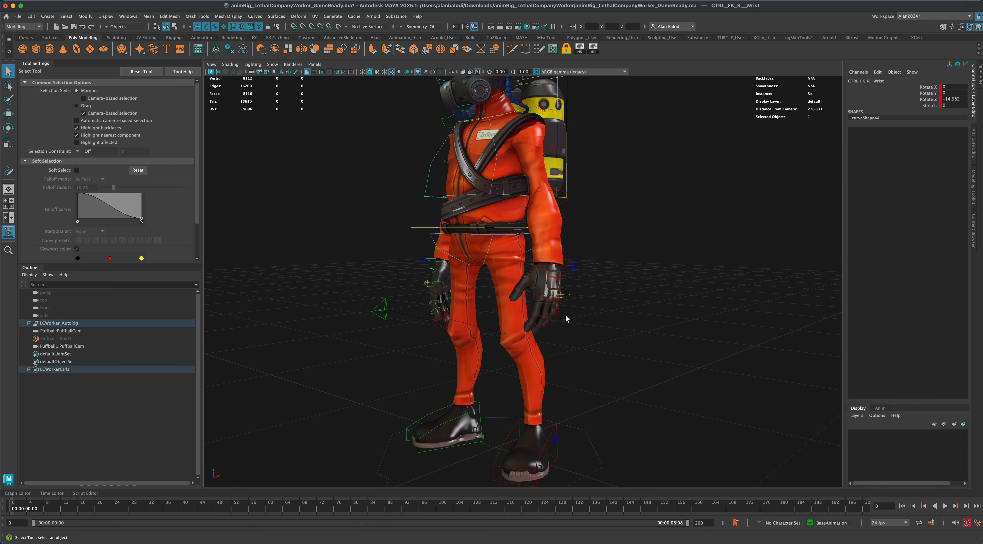
pyautogui.keyDown('alt'); pyautogui.moveTo(566, 316); pyautogui.dragTo(610, 353); pyautogui.keyUp('alt')
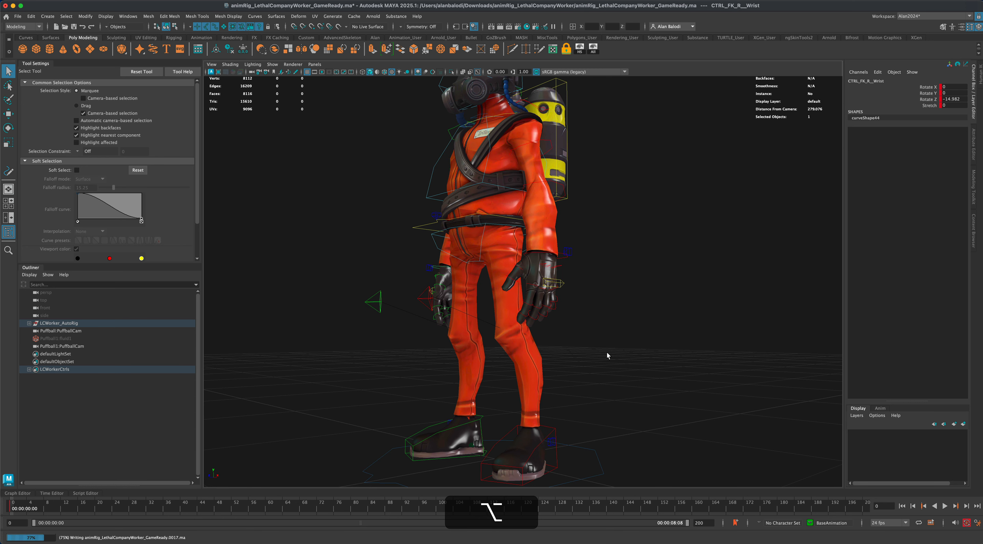
pyautogui.keyDown('alt'); pyautogui.moveTo(607, 351); pyautogui.dragTo(560, 304, button='right'); pyautogui.keyUp('alt')
pyautogui.keyDown('alt'); pyautogui.moveTo(568, 329); pyautogui.dragTo(539, 297); pyautogui.keyUp('alt')
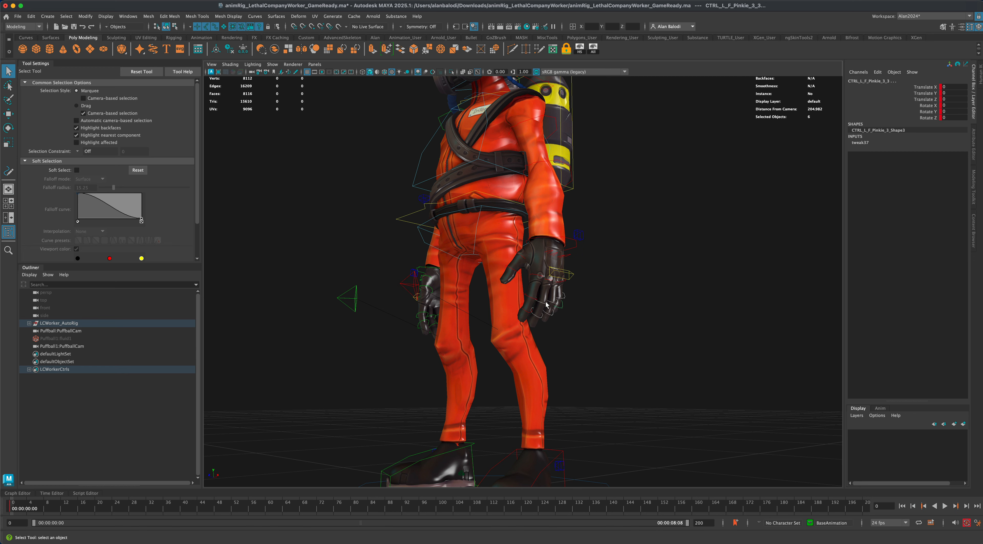
pyautogui.keyDown('alt'); pyautogui.moveTo(558, 320); pyautogui.dragTo(615, 344); pyautogui.keyUp('alt')
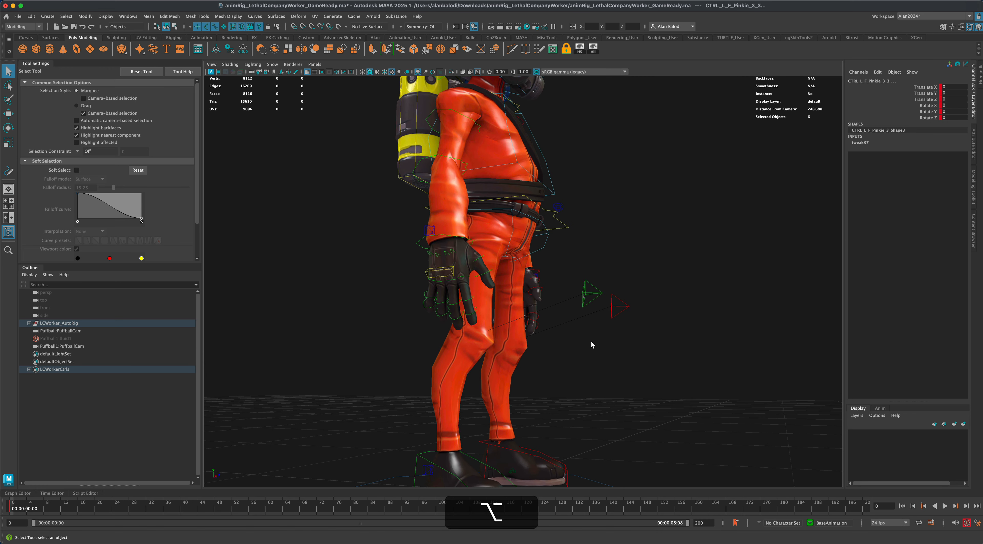
pyautogui.keyDown('shift'); pyautogui.moveTo(397, 345); pyautogui.dragTo(453, 298); pyautogui.keyUp('shift')
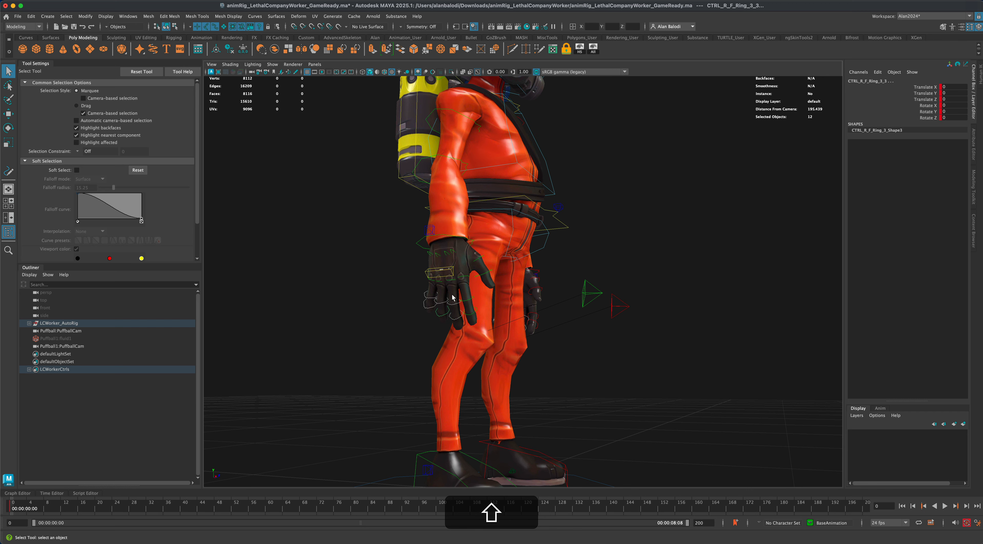
pyautogui.keyDown('alt'); pyautogui.moveTo(581, 352); pyautogui.dragTo(559, 377); pyautogui.keyUp('alt')
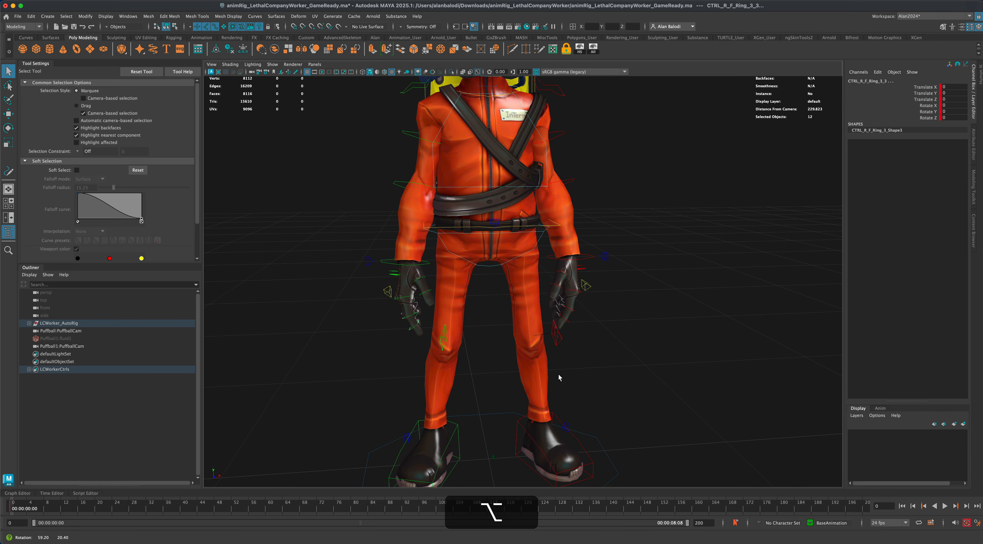
pyautogui.click(8, 128)
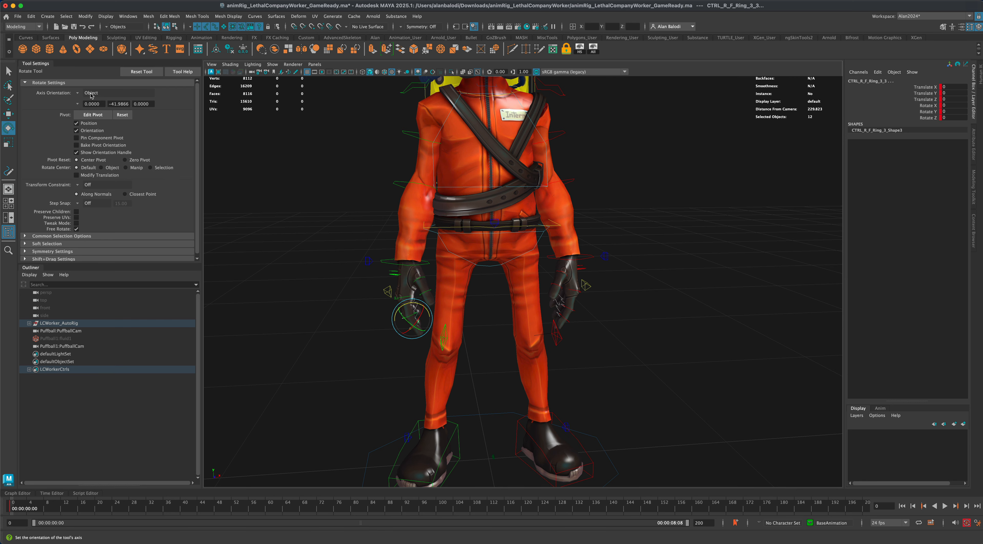
pyautogui.keyDown('alt'); pyautogui.moveTo(559, 285); pyautogui.dragTo(610, 318); pyautogui.keyUp('alt')
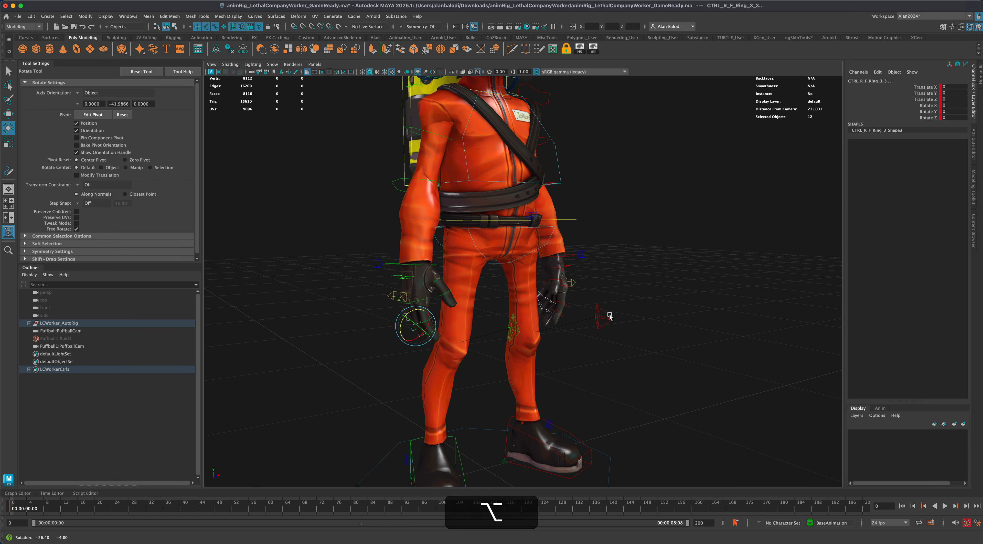
pyautogui.moveTo(403, 324); pyautogui.dragTo(329, 358)
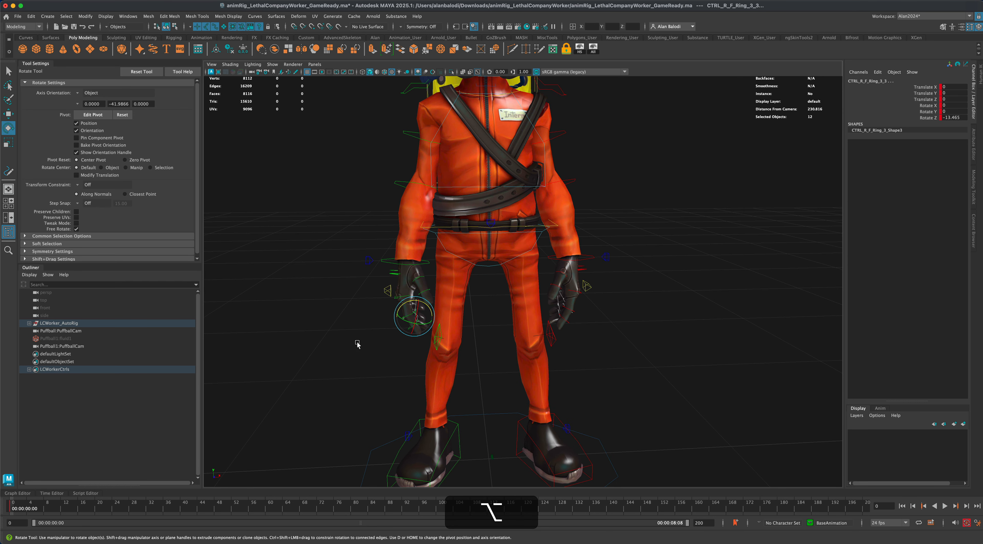
pyautogui.moveTo(401, 310); pyautogui.dragTo(402, 312)
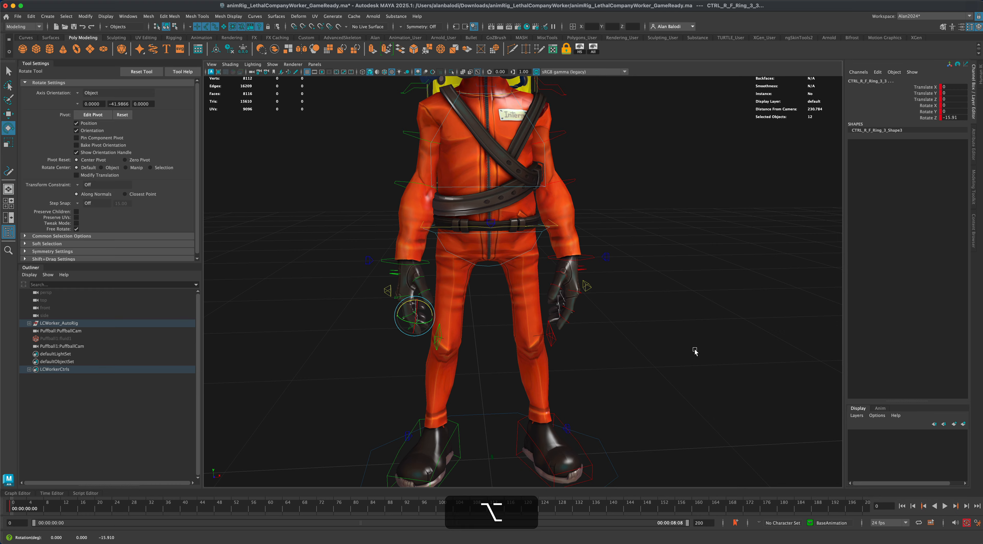
# Rotate the second thumb controls of both hands to about -21.7 in Z, and clear the selection.
pyautogui.keyDown('alt'); pyautogui.moveTo(694, 350); pyautogui.dragTo(558, 360); pyautogui.keyUp('alt')
pyautogui.click(449, 280)
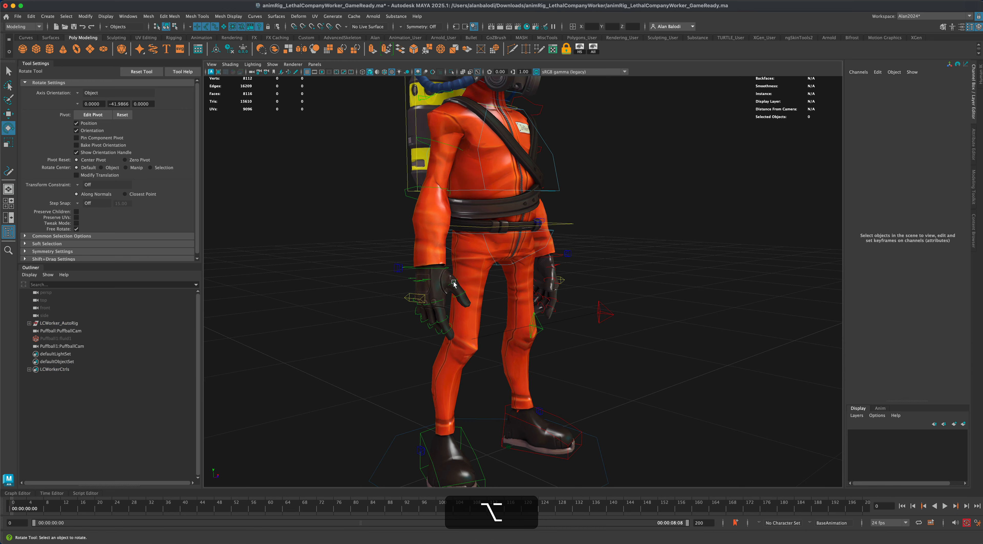
pyautogui.click(451, 280)
pyautogui.keyDown('alt'); pyautogui.moveTo(364, 345); pyautogui.dragTo(346, 344); pyautogui.keyUp('alt')
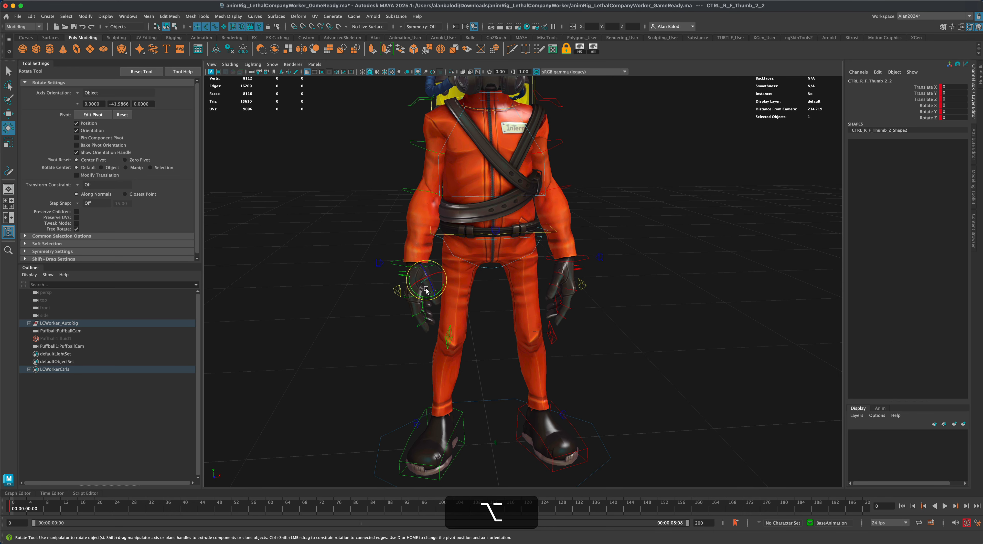
pyautogui.keyDown('shift'); pyautogui.click(545, 275); pyautogui.keyUp('shift')
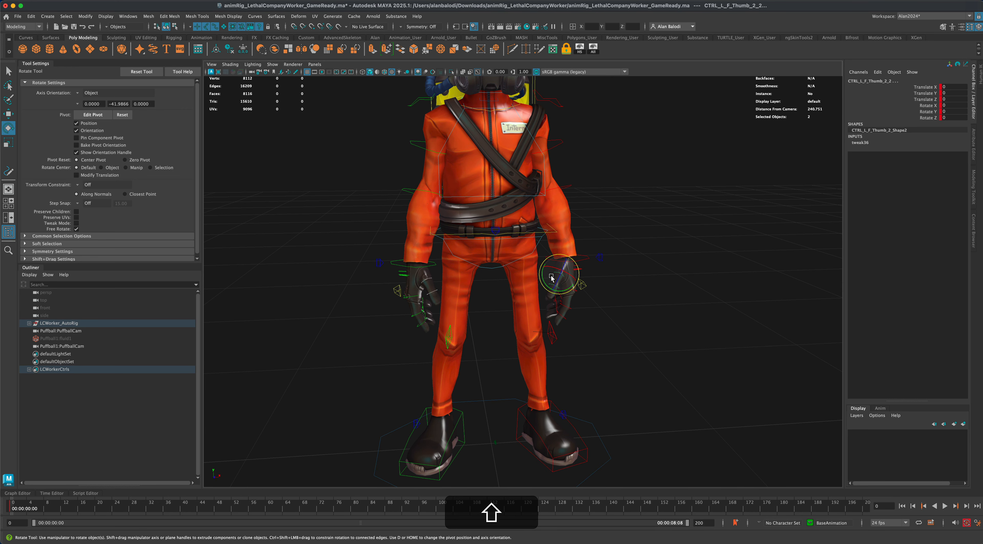
pyautogui.moveTo(550, 274); pyautogui.dragTo(557, 281)
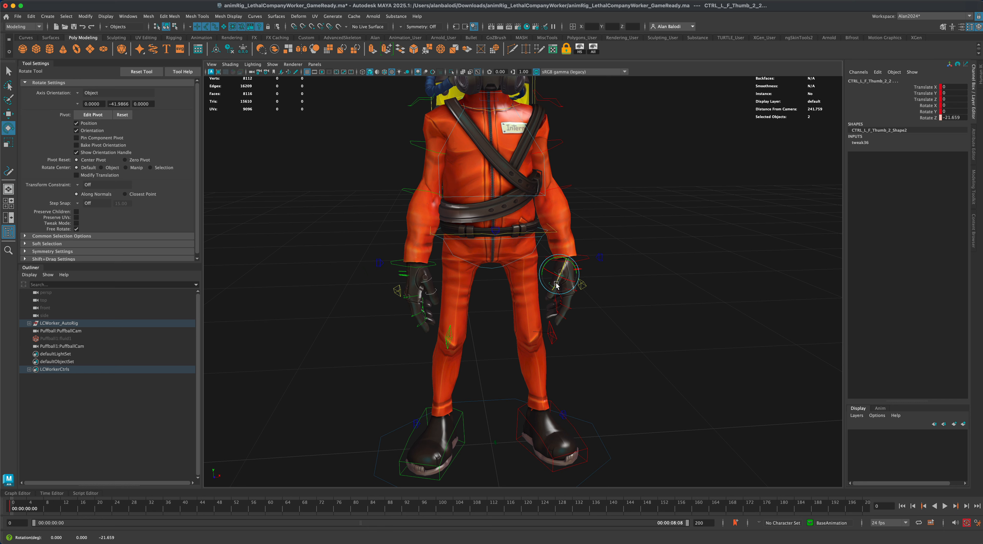
pyautogui.click(656, 358)
# Tilt the worker's head control to about 10.3 in X rotation and check the pose from several angles.
pyautogui.moveTo(656, 358)
pyautogui.keyDown('alt'); pyautogui.mouseDown()
pyautogui.moveTo(669, 366)
pyautogui.moveTo(645, 343)
pyautogui.moveTo(671, 344)
pyautogui.moveTo(635, 351)
pyautogui.moveTo(673, 349)
pyautogui.moveTo(649, 350)
pyautogui.mouseUp(); pyautogui.keyUp('alt')
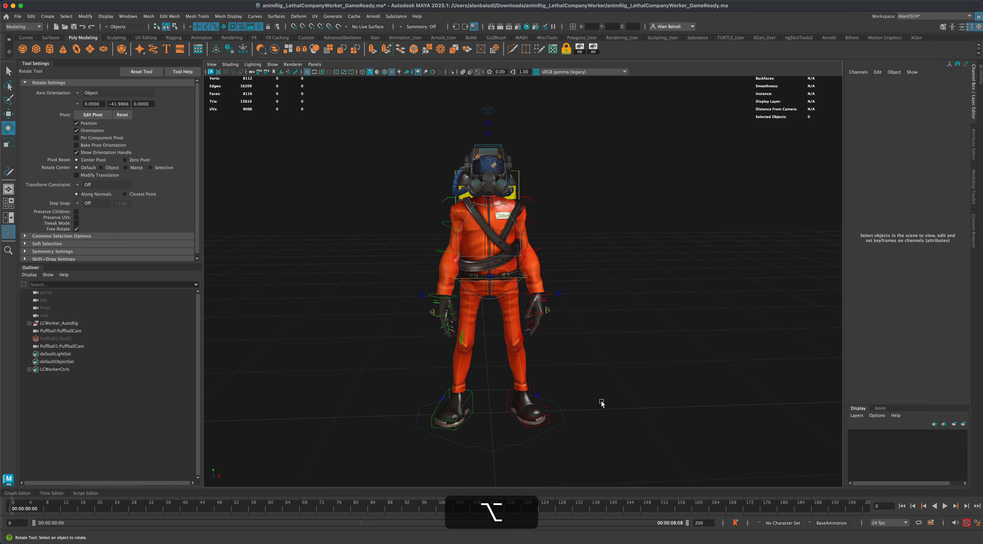
pyautogui.moveTo(600, 400)
pyautogui.keyDown('alt'); pyautogui.mouseDown()
pyautogui.moveTo(577, 405)
pyautogui.moveTo(577, 388)
pyautogui.moveTo(596, 391)
pyautogui.mouseUp(); pyautogui.keyUp('alt')
pyautogui.click(518, 172)
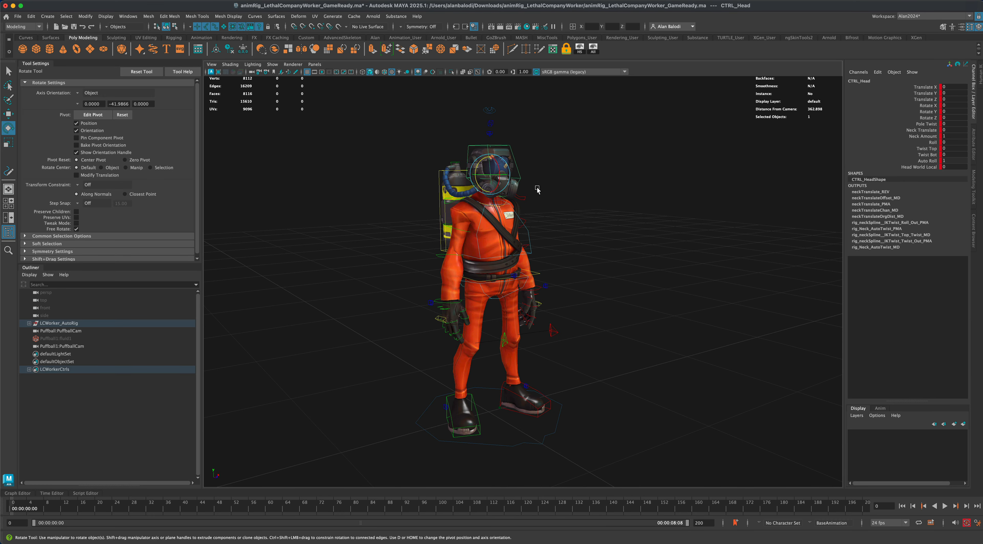
pyautogui.keyDown('alt'); pyautogui.moveTo(501, 171); pyautogui.dragTo(612, 267); pyautogui.keyUp('alt')
pyautogui.keyDown('alt'); pyautogui.moveTo(625, 329); pyautogui.dragTo(620, 343, button='right'); pyautogui.keyUp('alt')
pyautogui.keyDown('alt'); pyautogui.moveTo(620, 343); pyautogui.dragTo(603, 341); pyautogui.keyUp('alt')
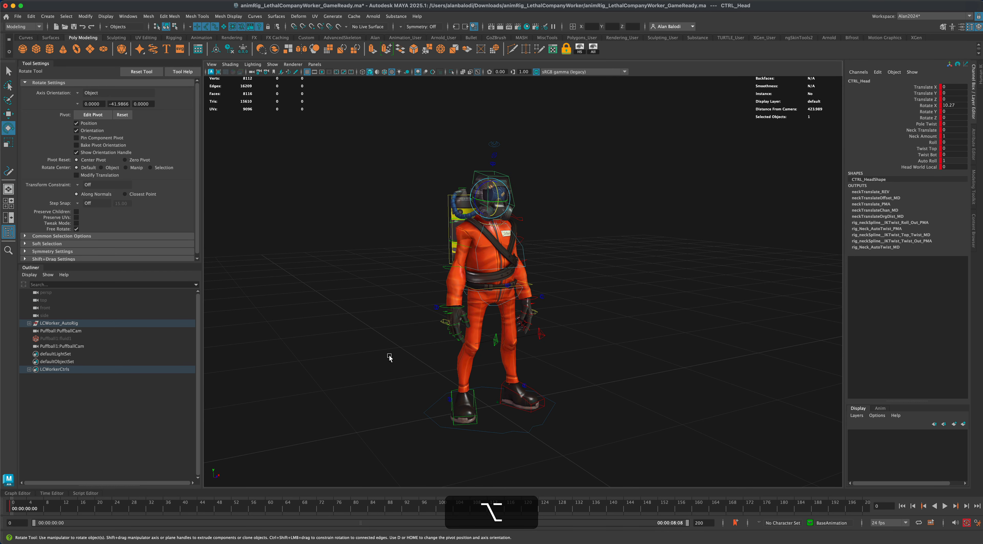
pyautogui.keyDown('alt'); pyautogui.moveTo(672, 314); pyautogui.dragTo(638, 309); pyautogui.keyUp('alt')
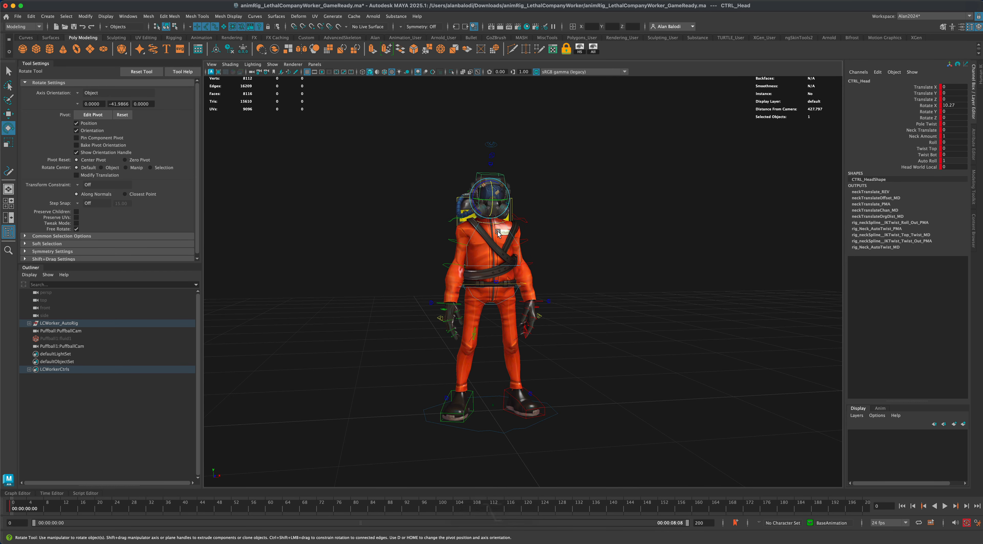
pyautogui.keyDown('alt'); pyautogui.moveTo(481, 219); pyautogui.dragTo(244, 210); pyautogui.keyUp('alt')
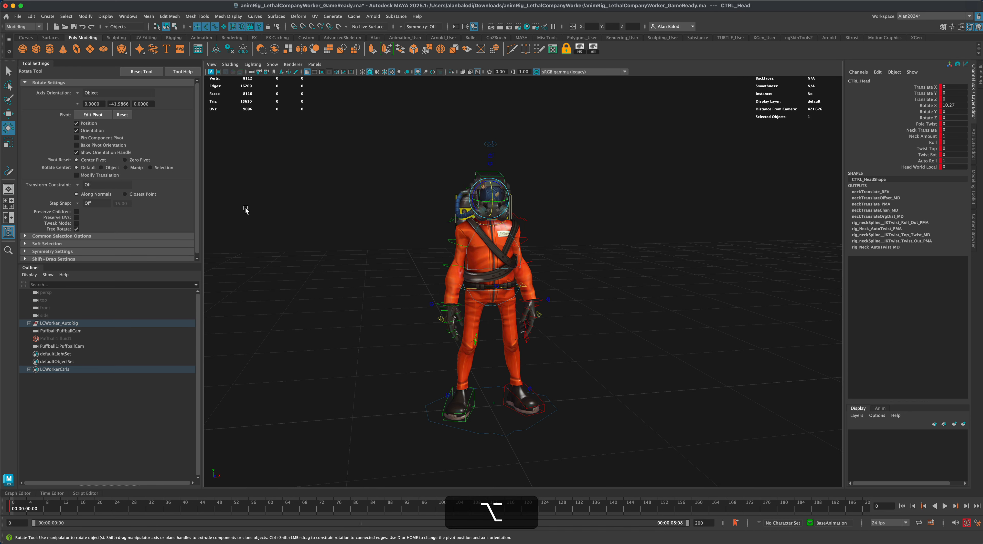
# Select all of the worker's rig controls, play the timeline, stop at frame 40 and key the standing pose there.
pyautogui.click(8, 70)
pyautogui.moveTo(390, 169); pyautogui.dragTo(595, 452)
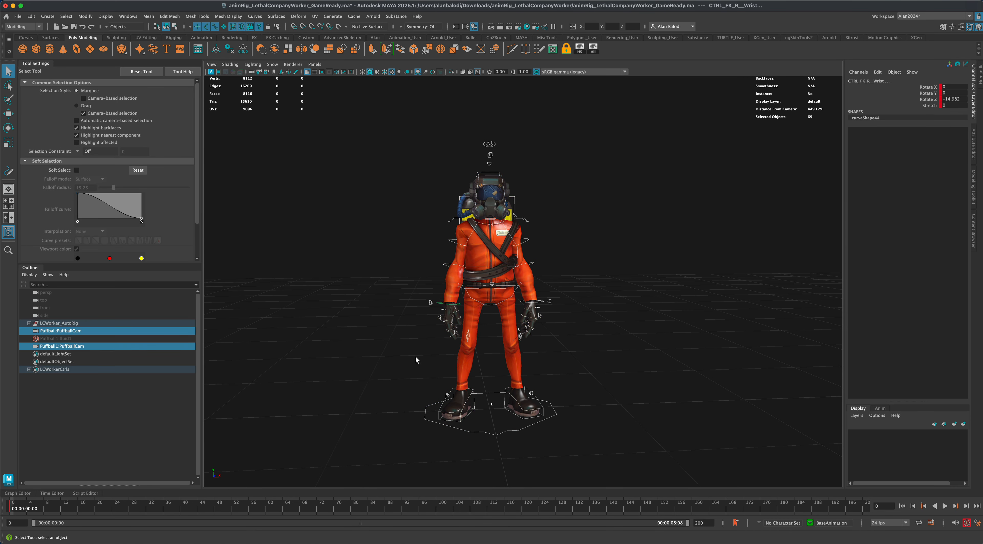
pyautogui.keyDown('alt'); pyautogui.moveTo(437, 342); pyautogui.dragTo(379, 382); pyautogui.keyUp('alt')
pyautogui.hotkey('alt', 'v')
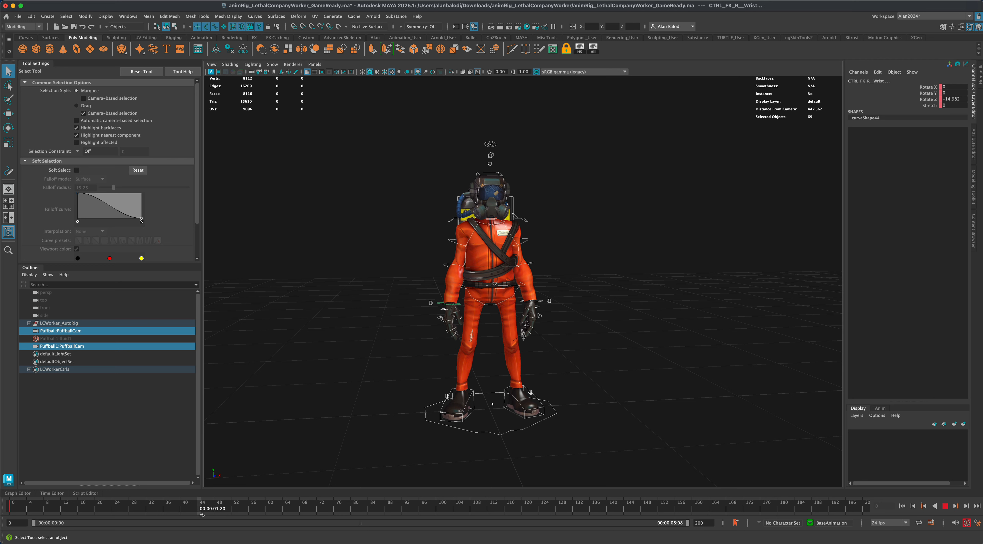
pyautogui.click(182, 512)
pyautogui.press('s')
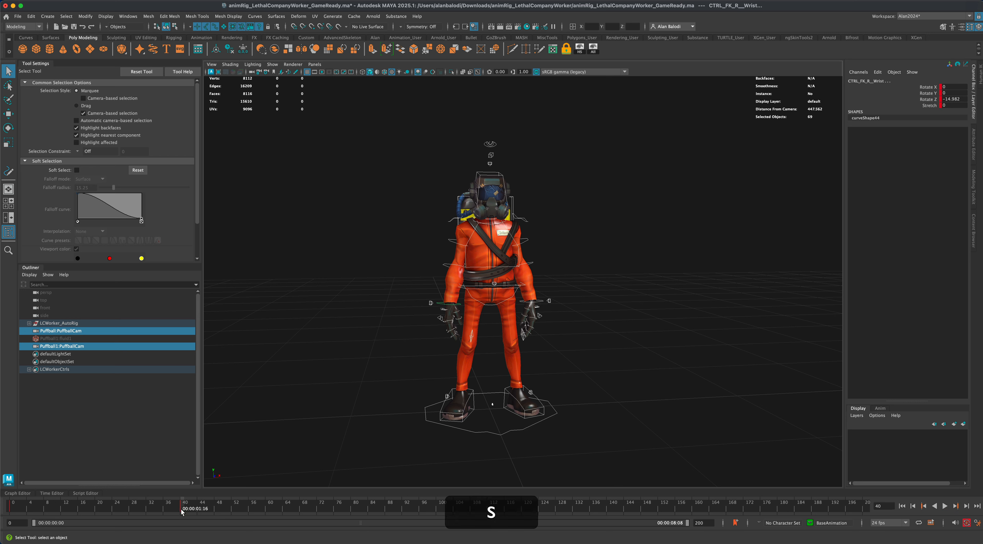
# Key the same standing pose on all selected controls at frame 0 and at about frame 119.
pyautogui.moveTo(181, 507); pyautogui.dragTo(5, 516)
pyautogui.press('s')
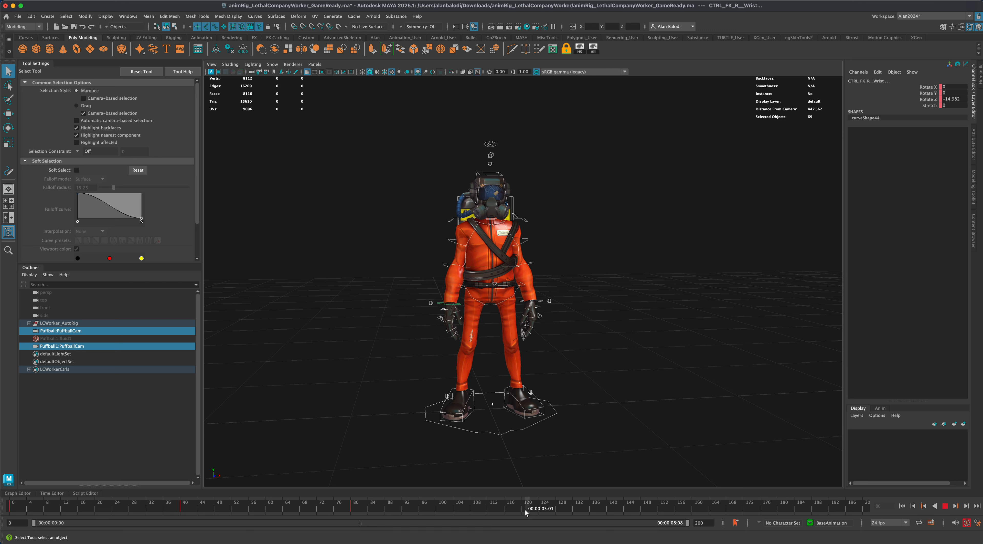
pyautogui.click(522, 510)
pyautogui.press('s')
# Return to frame 0 and play the timeline to review the spacing of the keyed poses.
pyautogui.hotkey('alt', 'v')
pyautogui.moveTo(120, 522); pyautogui.dragTo(10, 521)
pyautogui.keyDown('alt'); pyautogui.moveTo(566, 411); pyautogui.dragTo(603, 406); pyautogui.keyUp('alt')
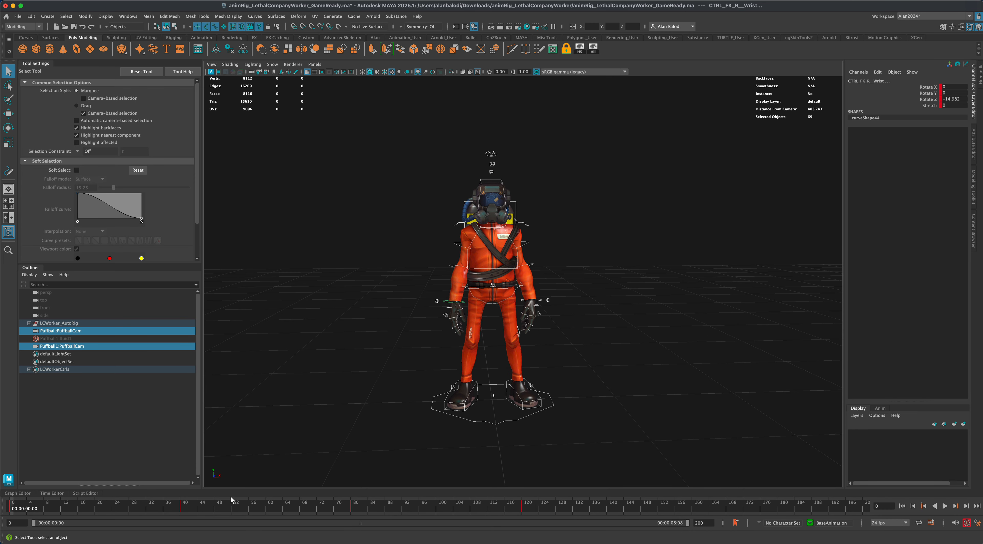
pyautogui.keyDown('alt'); pyautogui.moveTo(442, 474); pyautogui.dragTo(445, 473); pyautogui.keyUp('alt')
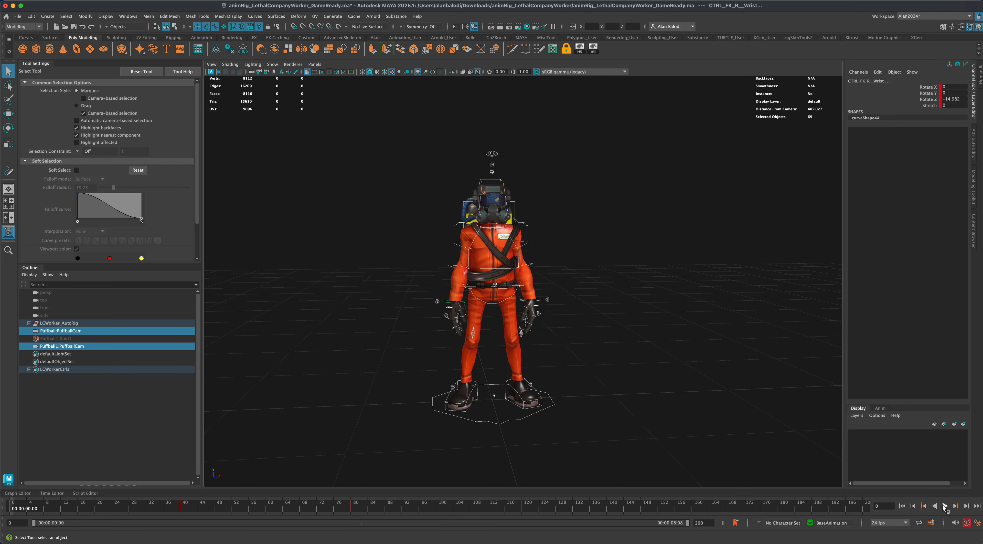
pyautogui.click(944, 506)
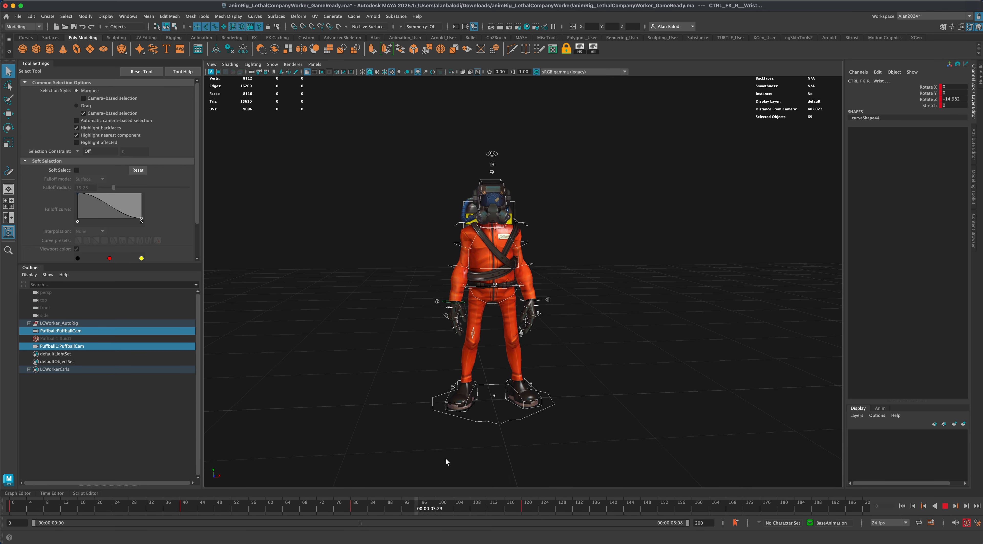
# Replay the timeline from the first frame to check the timing of the keyed poses.
pyautogui.click(946, 506)
pyautogui.moveTo(190, 504); pyautogui.dragTo(12, 505)
pyautogui.click(946, 506)
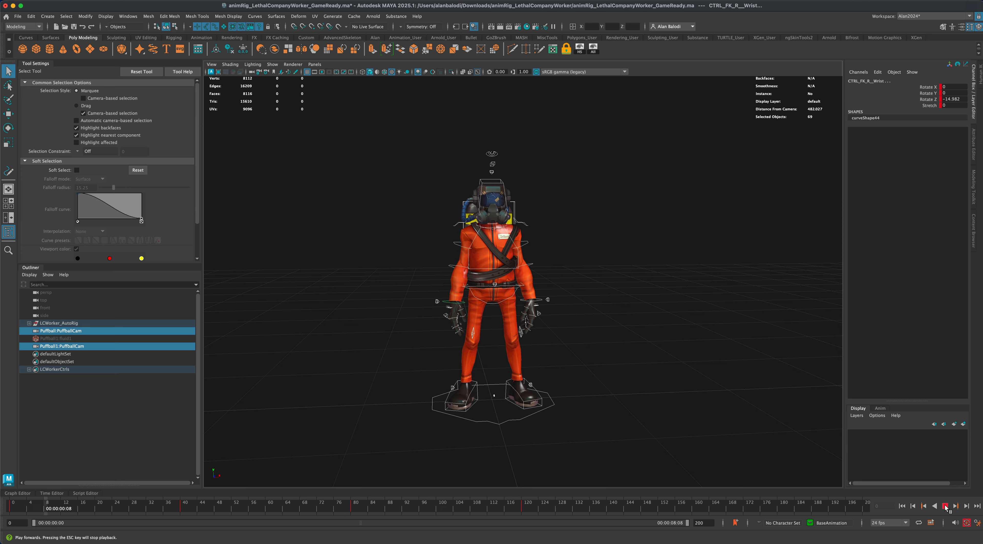
pyautogui.press('Escape')
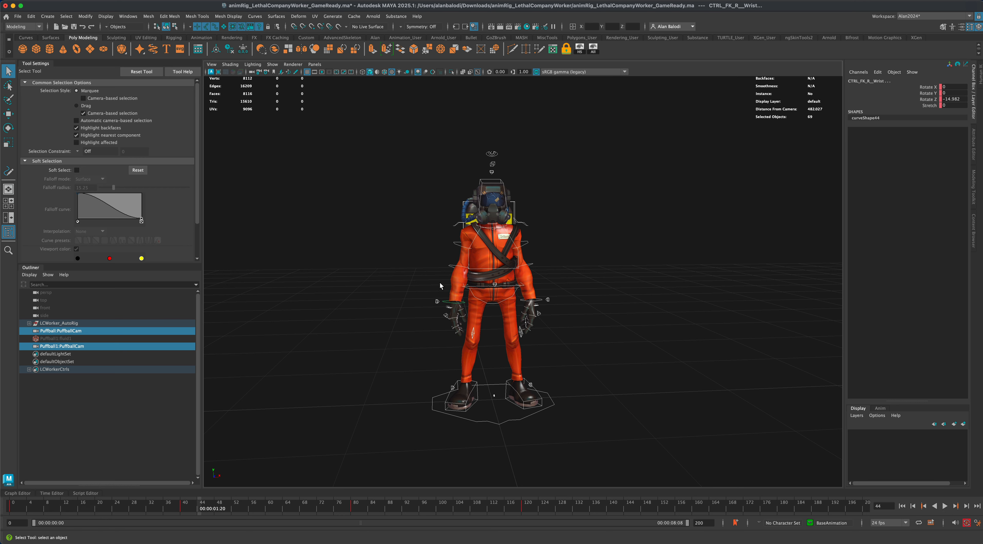
# Move the pose key at frame 40 earlier to frame 28.
pyautogui.click(183, 510)
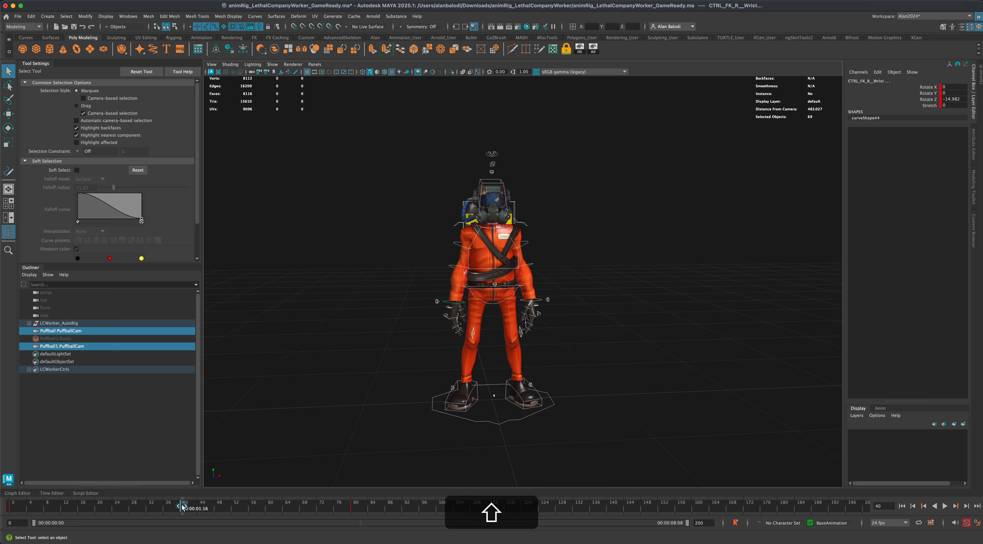
pyautogui.moveTo(183, 507)
pyautogui.mouseDown(button='middle')
pyautogui.moveTo(124, 511)
pyautogui.moveTo(240, 509)
pyautogui.moveTo(115, 518)
pyautogui.moveTo(142, 519)
pyautogui.moveTo(133, 520)
pyautogui.moveTo(133, 503)
pyautogui.mouseUp(button='middle')
pyautogui.press('shift')
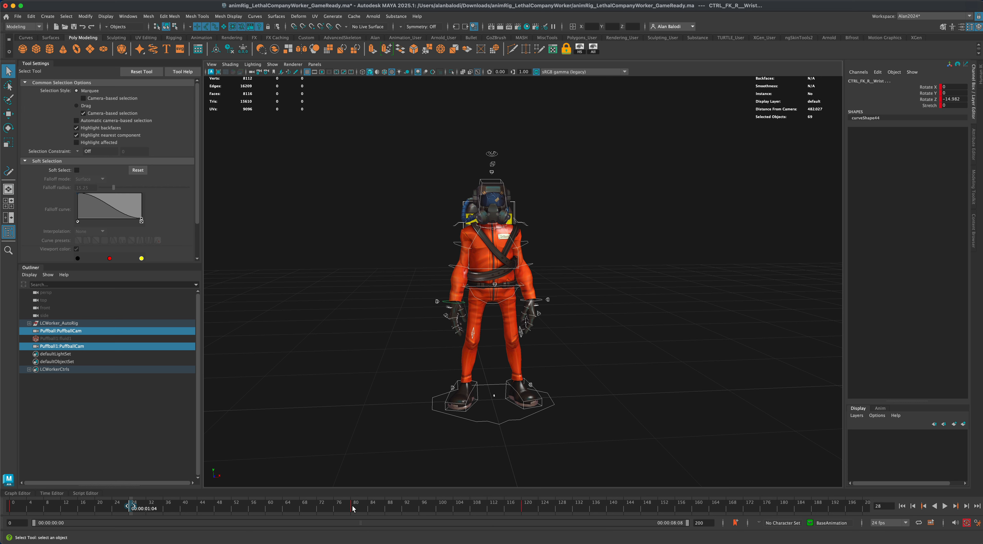
# Retime the remaining pose keys so they sit at about frames 64 and 96.
pyautogui.click(352, 506)
pyautogui.keyDown('shift'); pyautogui.click(353, 507); pyautogui.keyUp('shift')
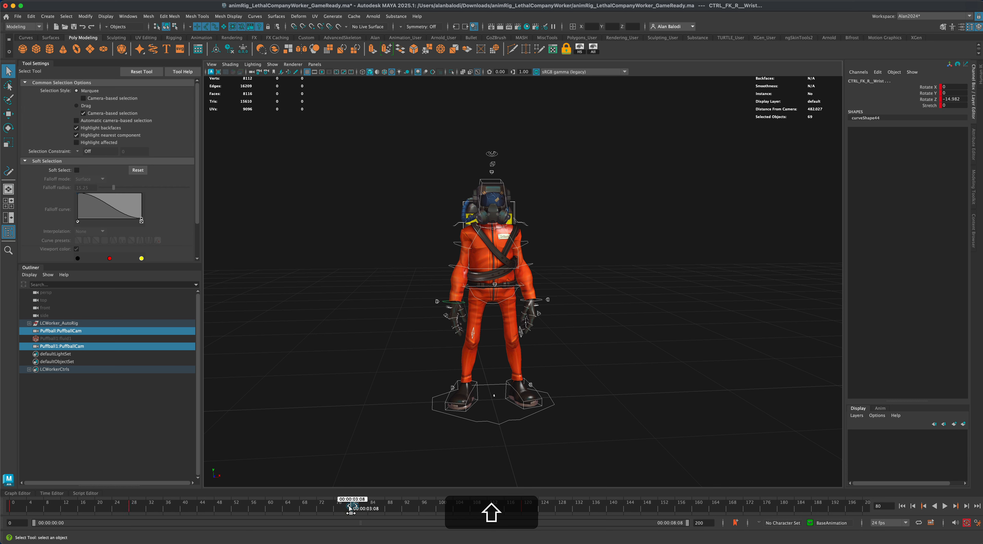
pyautogui.click(380, 509)
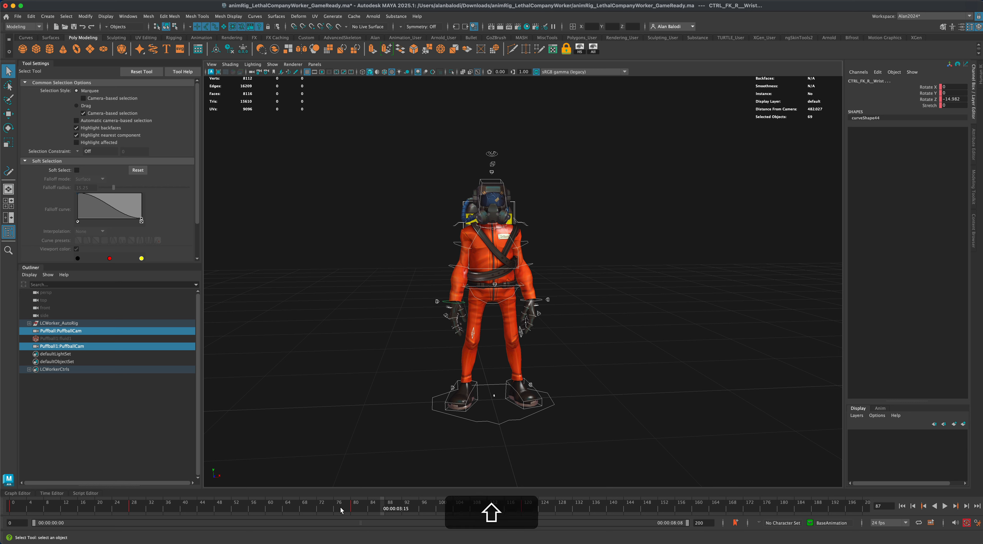
pyautogui.keyDown('shift'); pyautogui.moveTo(344, 510); pyautogui.dragTo(427, 508); pyautogui.keyUp('shift')
pyautogui.click(467, 508)
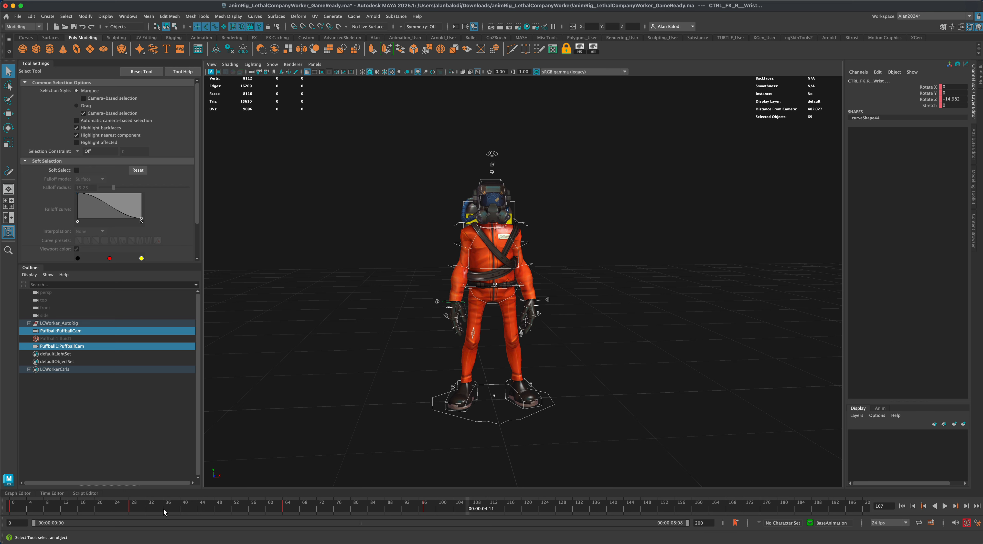
# At frame 28, turn the worker's head control to about 15.1, 46.9 and 11.1 in X, Y and Z rotation.
pyautogui.moveTo(164, 511); pyautogui.dragTo(133, 514)
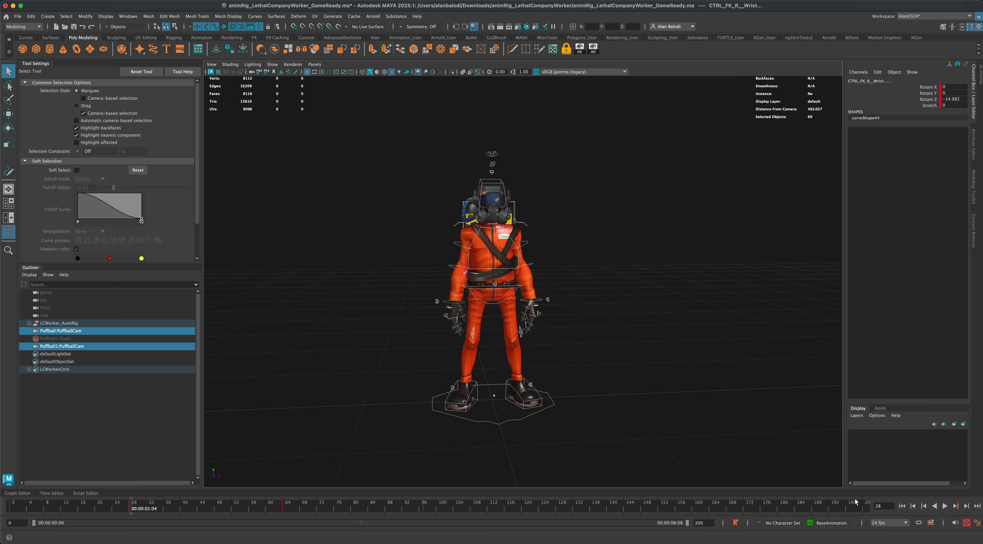
pyautogui.click(567, 231)
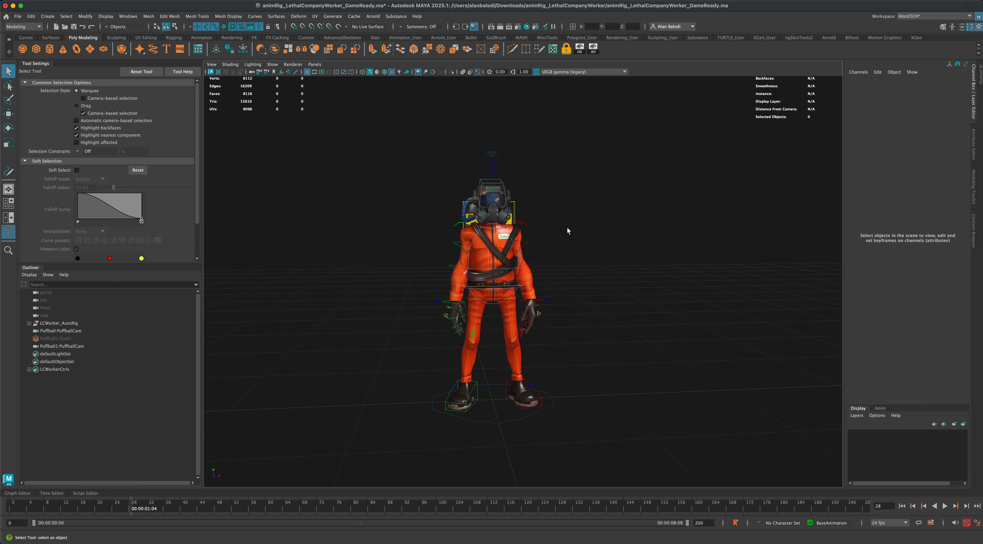
pyautogui.click(502, 183)
pyautogui.click(8, 128)
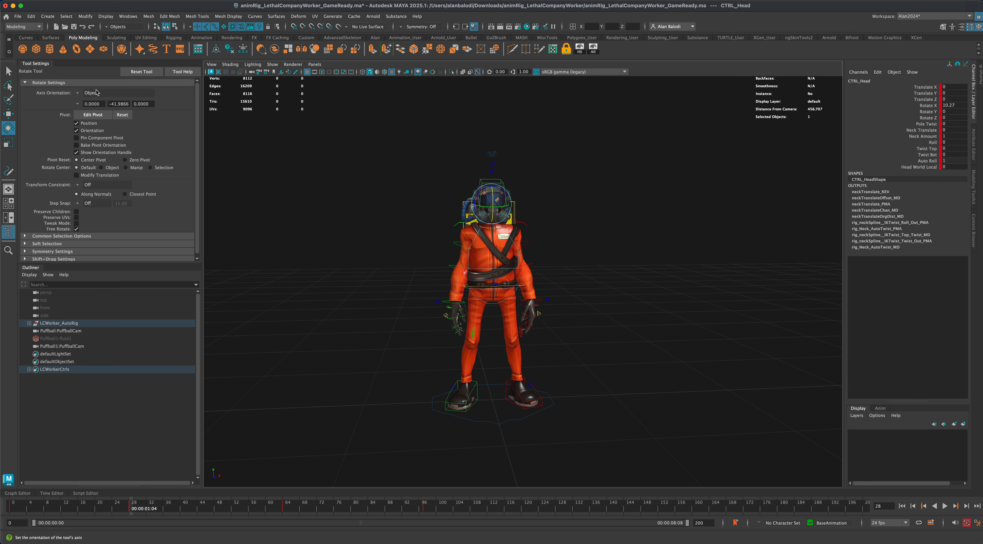
pyautogui.moveTo(486, 207); pyautogui.dragTo(500, 207)
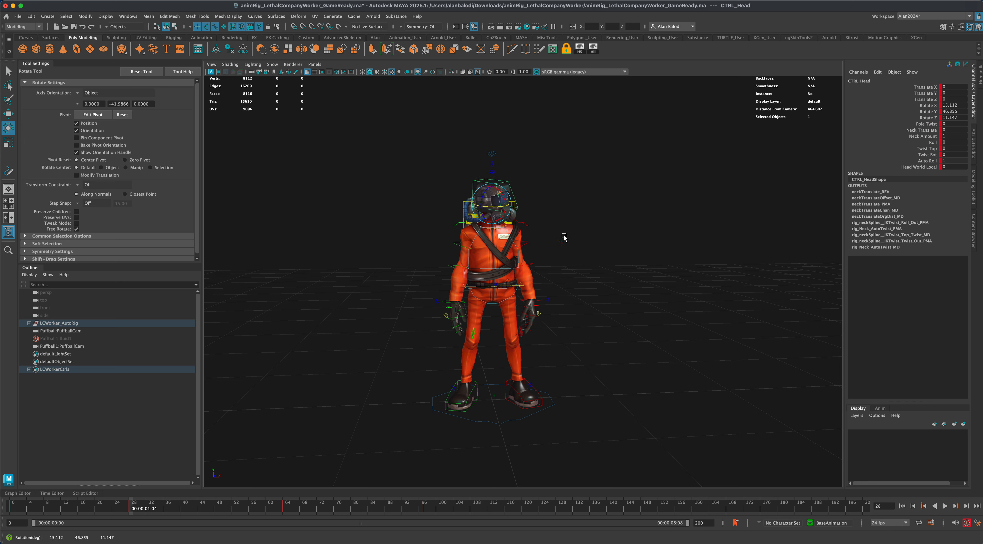
pyautogui.scroll(1, 612, 339)
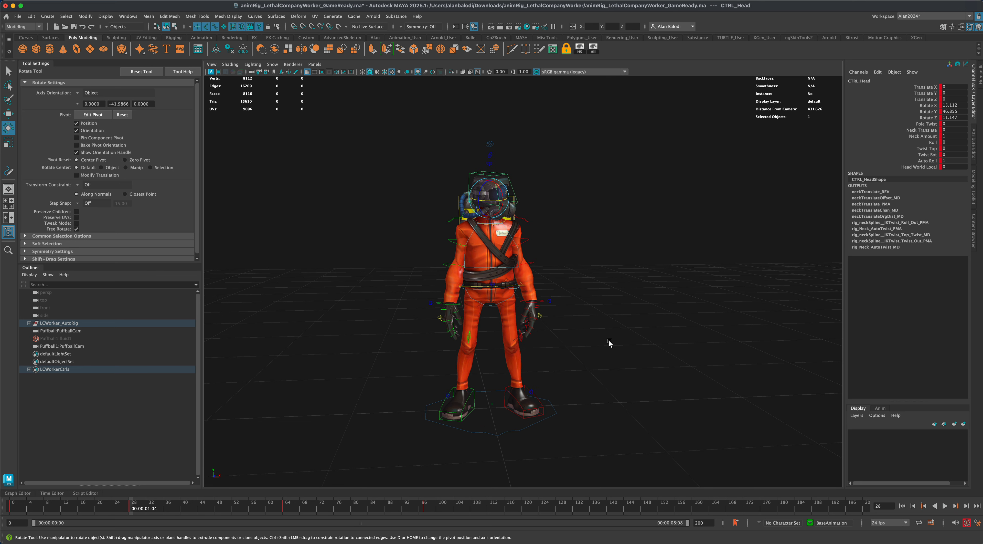
pyautogui.keyDown('alt'); pyautogui.moveTo(609, 343); pyautogui.dragTo(610, 341); pyautogui.keyUp('alt')
pyautogui.moveTo(508, 204); pyautogui.dragTo(488, 203)
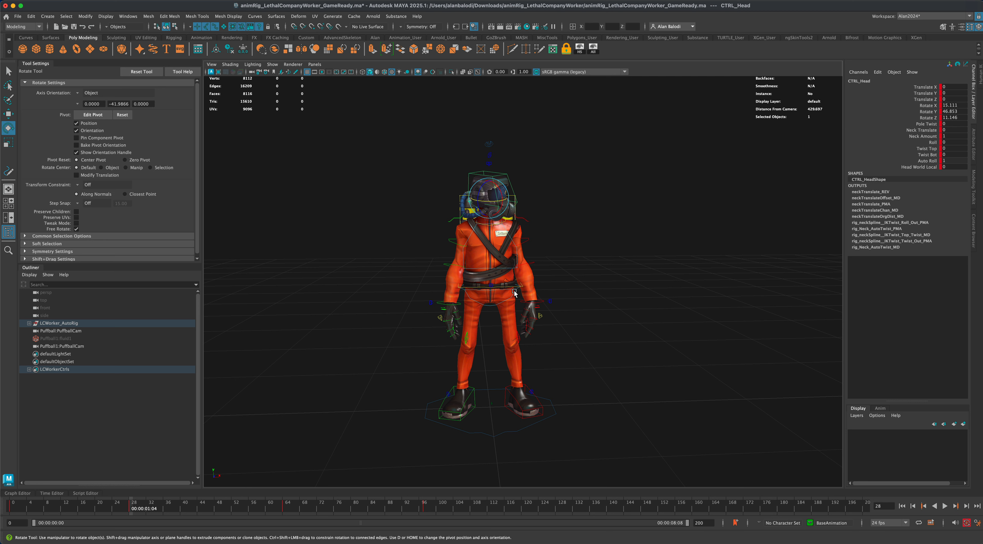
# Rotate the body control to about 7.1 in Y at frame 28 and review the turn from the start.
pyautogui.click(521, 287)
pyautogui.moveTo(496, 291); pyautogui.dragTo(499, 292)
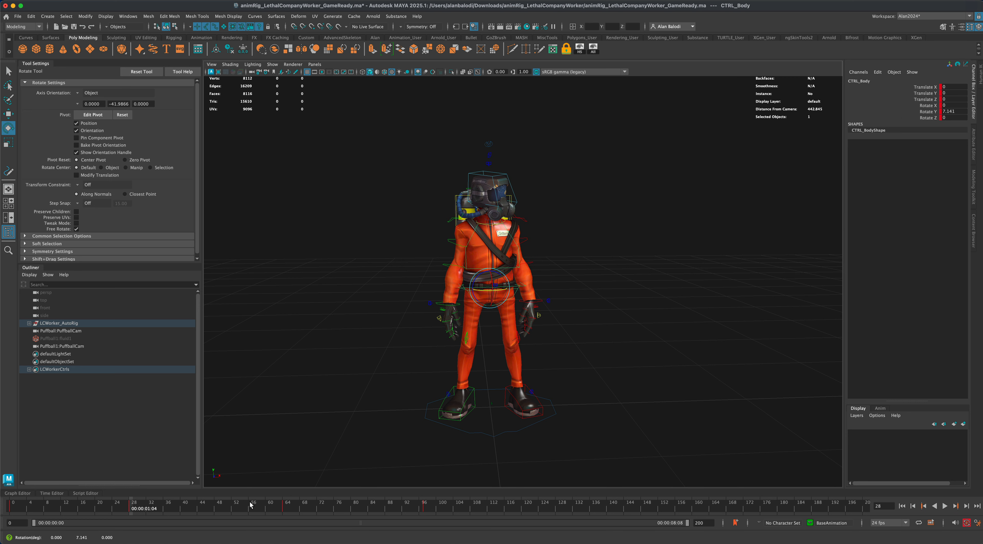
pyautogui.hotkey('alt', 'v')
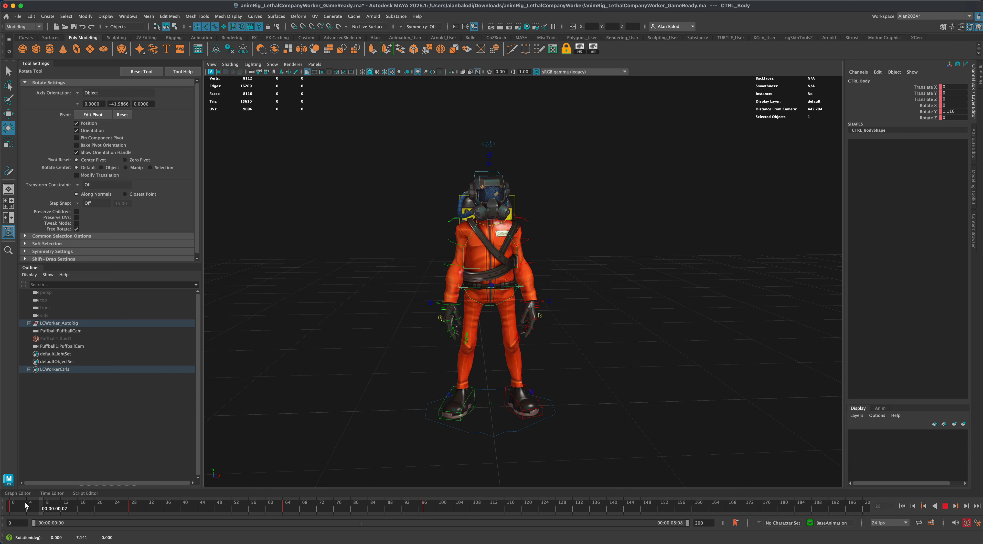
pyautogui.moveTo(24, 509); pyautogui.dragTo(47, 505)
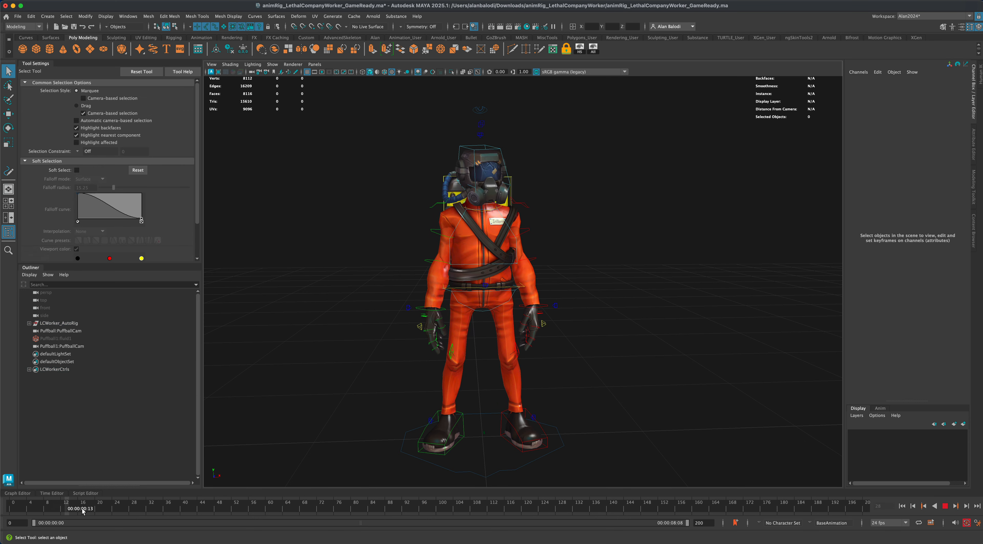
pyautogui.moveTo(82, 509); pyautogui.dragTo(133, 510)
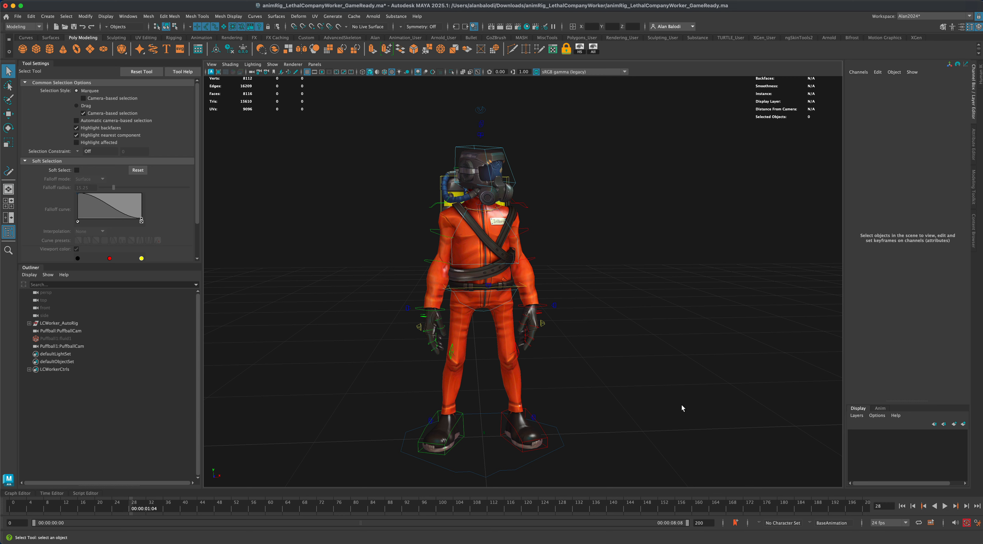
# Select the worker's finger controls and curl them at frame 28 to about -47.1 in Z rotation.
pyautogui.keyDown('alt'); pyautogui.moveTo(649, 390); pyautogui.dragTo(611, 372); pyautogui.keyUp('alt')
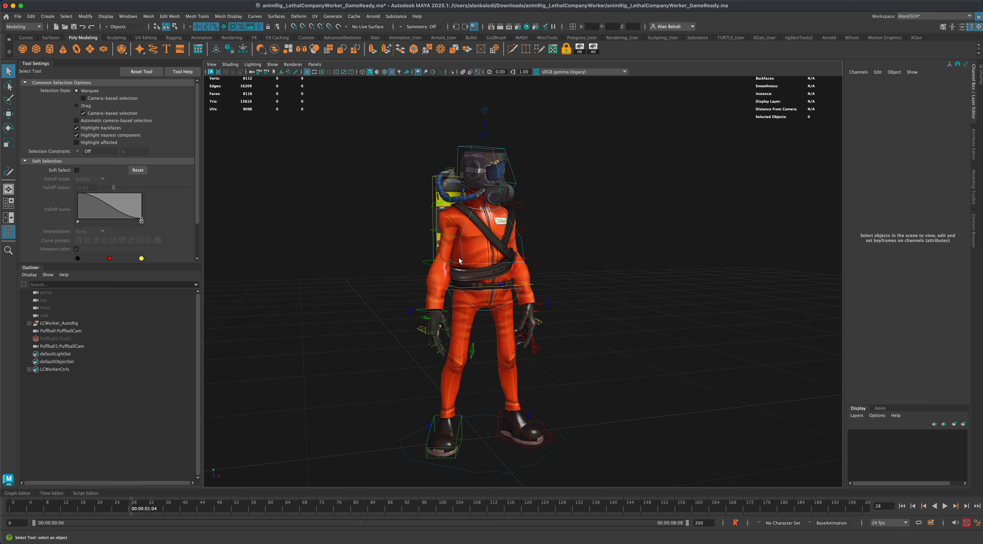
pyautogui.moveTo(633, 405)
pyautogui.keyDown('alt'); pyautogui.mouseDown()
pyautogui.moveTo(634, 386)
pyautogui.moveTo(621, 394)
pyautogui.moveTo(629, 397)
pyautogui.mouseUp(); pyautogui.keyUp('alt')
pyautogui.moveTo(434, 336); pyautogui.dragTo(456, 309)
pyautogui.keyDown('alt'); pyautogui.moveTo(588, 360); pyautogui.dragTo(509, 316); pyautogui.keyUp('alt')
pyautogui.moveTo(568, 348)
pyautogui.keyDown('alt'); pyautogui.keyDown('shift'); pyautogui.mouseDown()
pyautogui.moveTo(507, 309)
pyautogui.moveTo(556, 351)
pyautogui.moveTo(586, 350)
pyautogui.mouseUp(); pyautogui.keyUp('shift'); pyautogui.keyUp('alt')
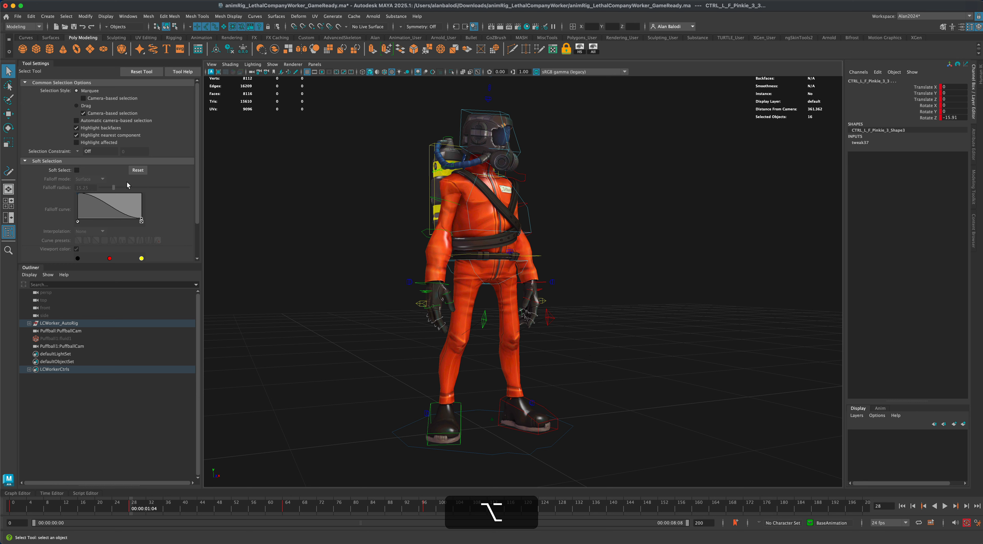
pyautogui.press('e')
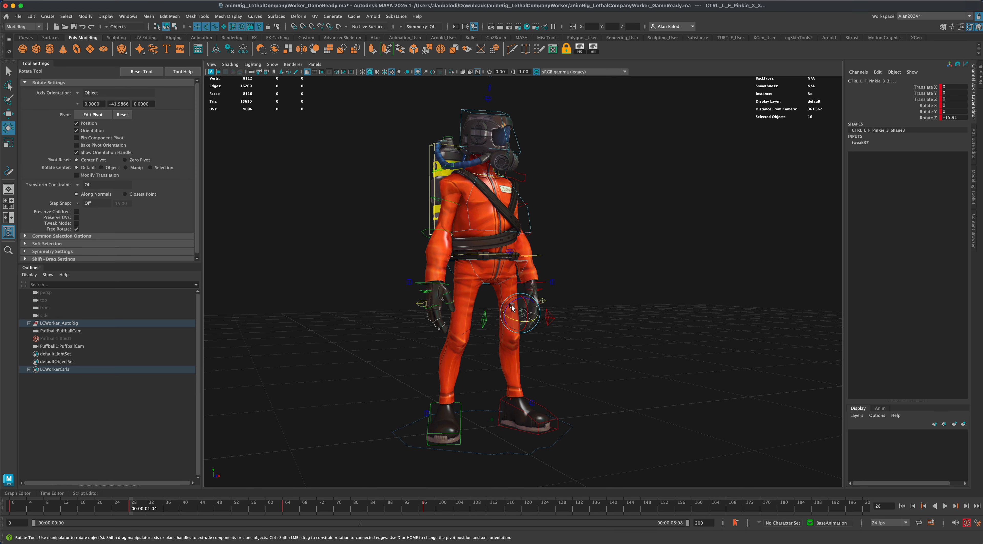
pyautogui.moveTo(511, 306); pyautogui.dragTo(519, 301)
pyautogui.keyDown('alt'); pyautogui.moveTo(387, 374); pyautogui.dragTo(372, 404); pyautogui.keyUp('alt')
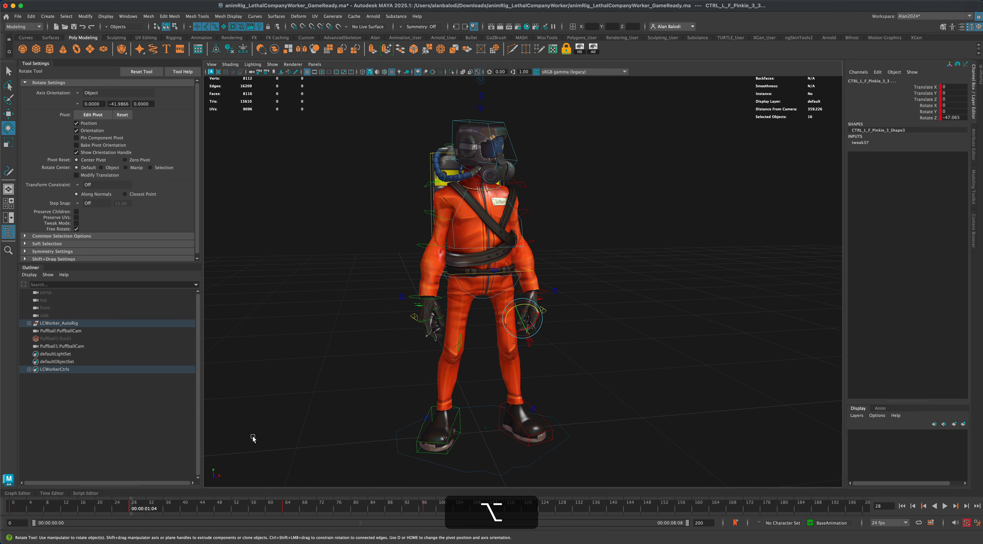
pyautogui.press('q')
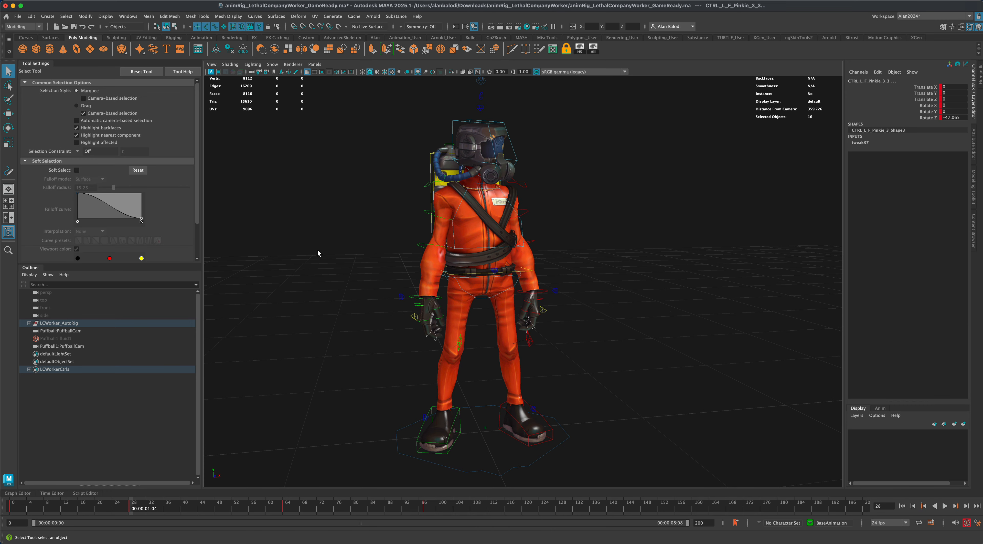
pyautogui.click(379, 313)
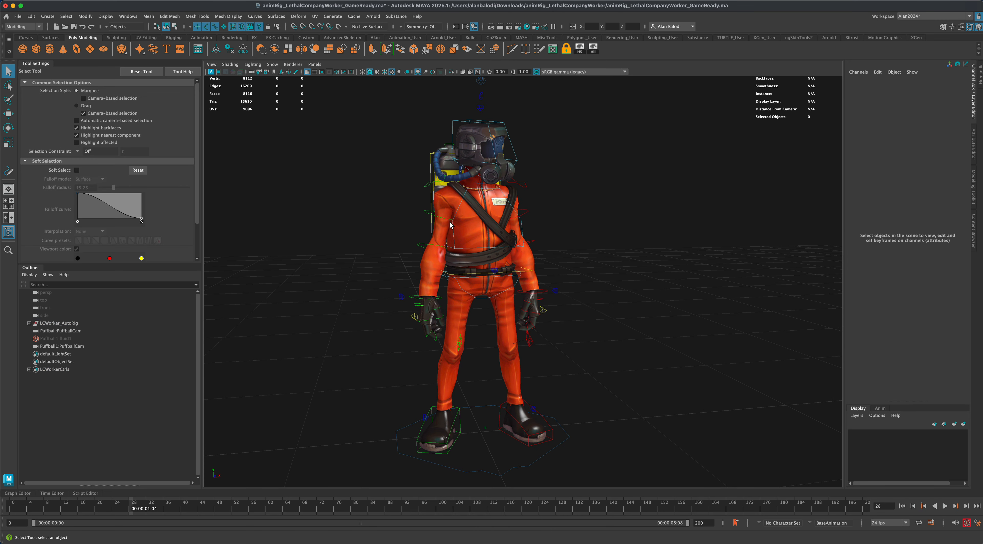
# Rotate both FK shoulder controls to about -52 in Z at frame 28 to spread the arms slightly, and play back the motion.
pyautogui.keyDown('alt'); pyautogui.moveTo(429, 215); pyautogui.dragTo(429, 216); pyautogui.keyUp('alt')
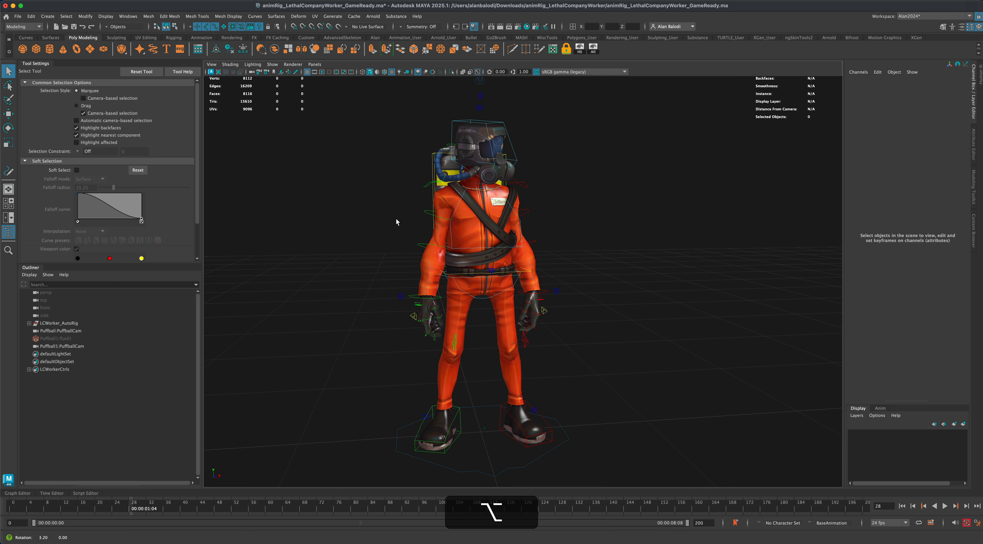
pyautogui.click(429, 217)
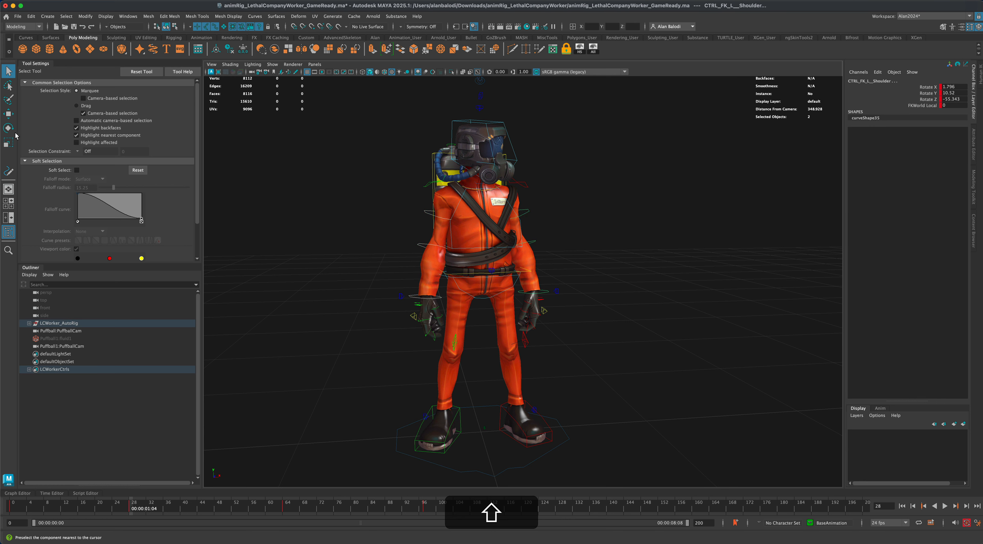
pyautogui.click(8, 128)
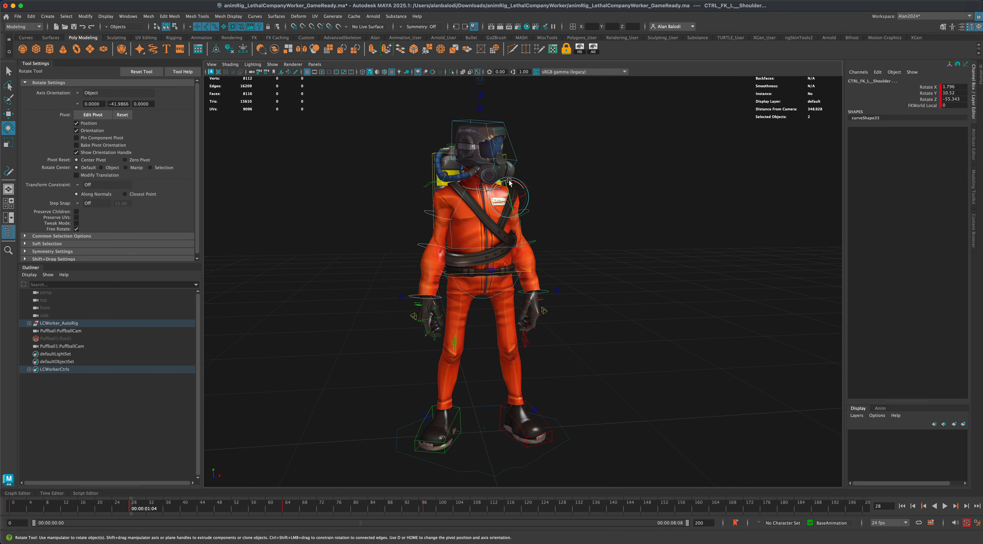
pyautogui.moveTo(500, 183); pyautogui.dragTo(501, 185)
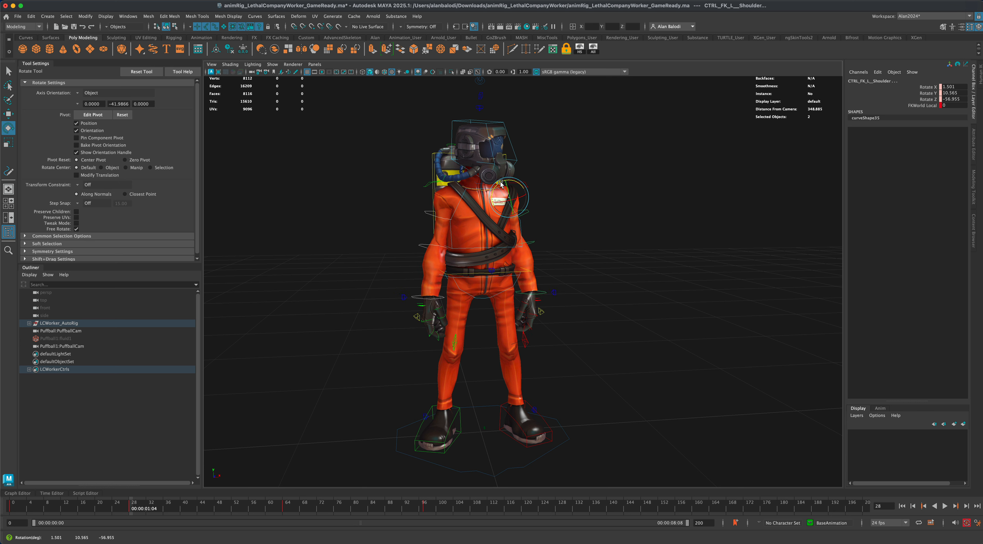
pyautogui.moveTo(501, 184); pyautogui.dragTo(501, 184)
pyautogui.moveTo(501, 182); pyautogui.dragTo(500, 182)
pyautogui.press('s')
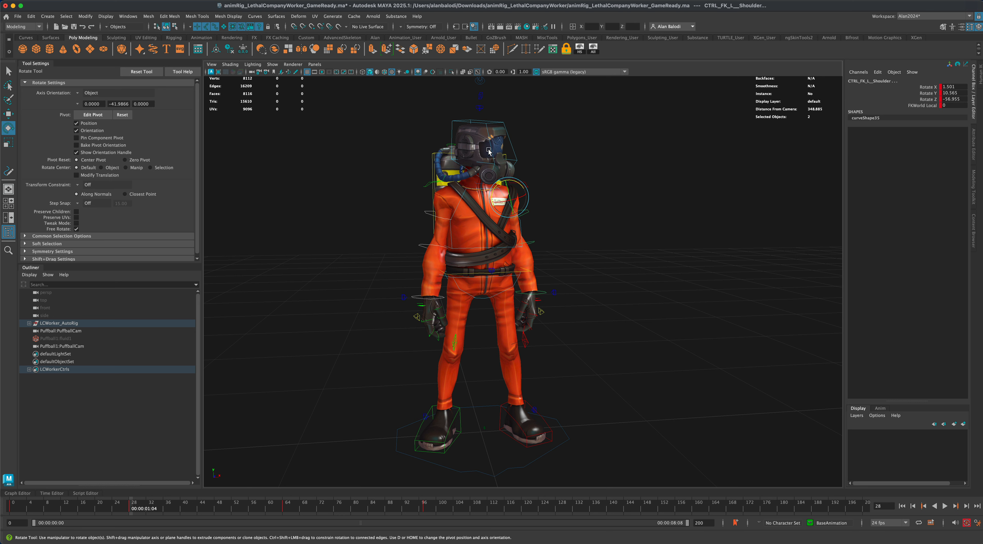
pyautogui.moveTo(130, 511)
pyautogui.mouseDown()
pyautogui.moveTo(48, 514)
pyautogui.moveTo(132, 515)
pyautogui.mouseUp()
pyautogui.moveTo(492, 194); pyautogui.dragTo(492, 195)
pyautogui.hotkey('alt', 'v')
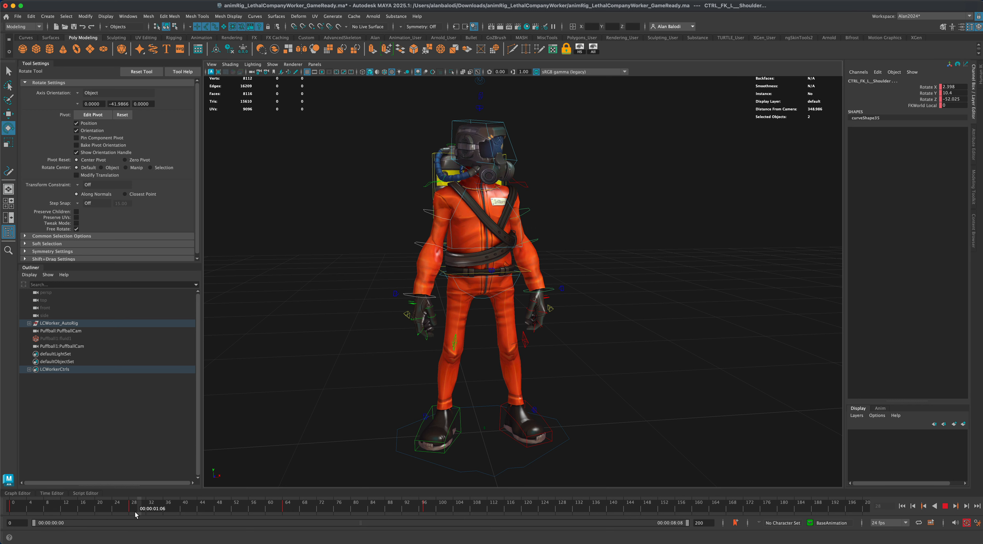
pyautogui.press('Escape')
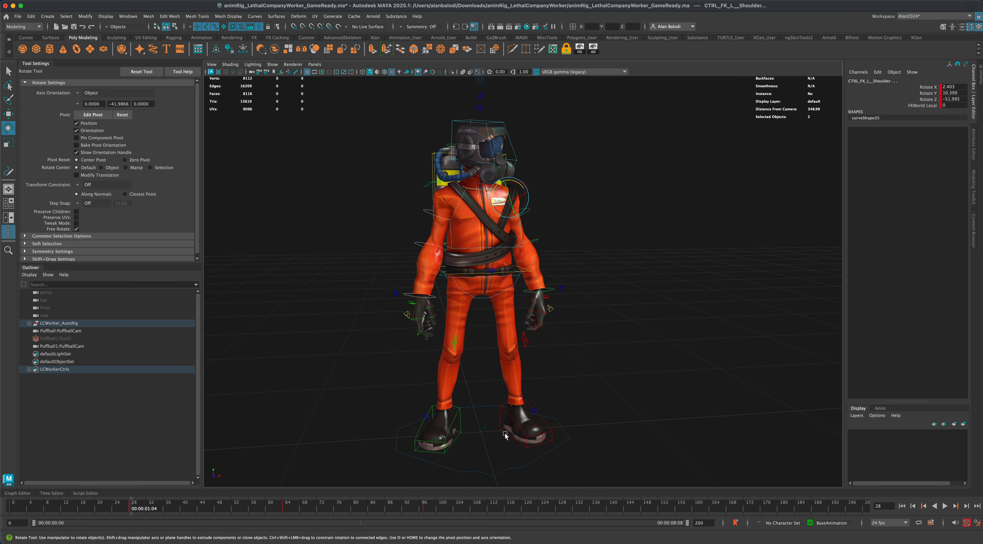
# Shift the left knee pole control about 5.5 and the right one about 4.3 in X at frame 28, and play back.
pyautogui.click(526, 343)
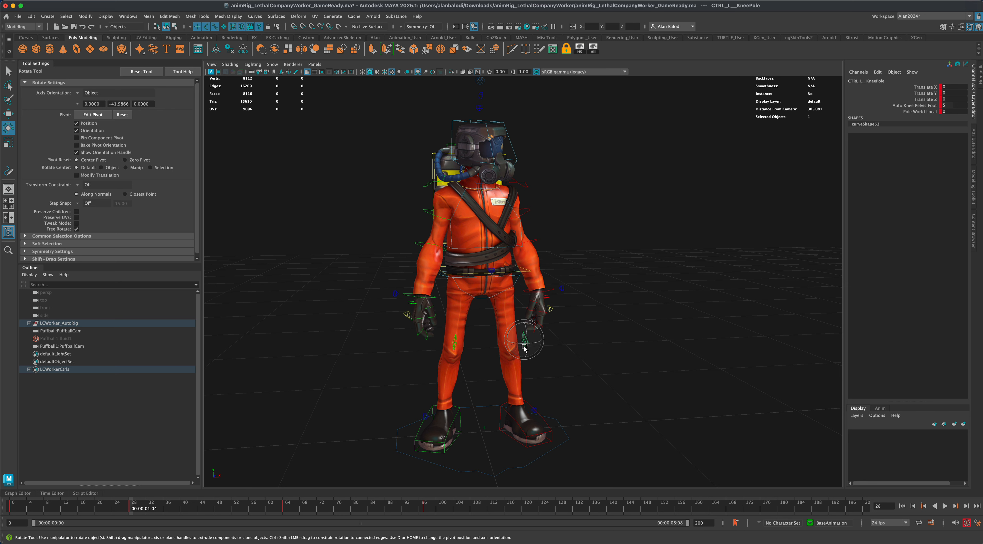
pyautogui.press('w')
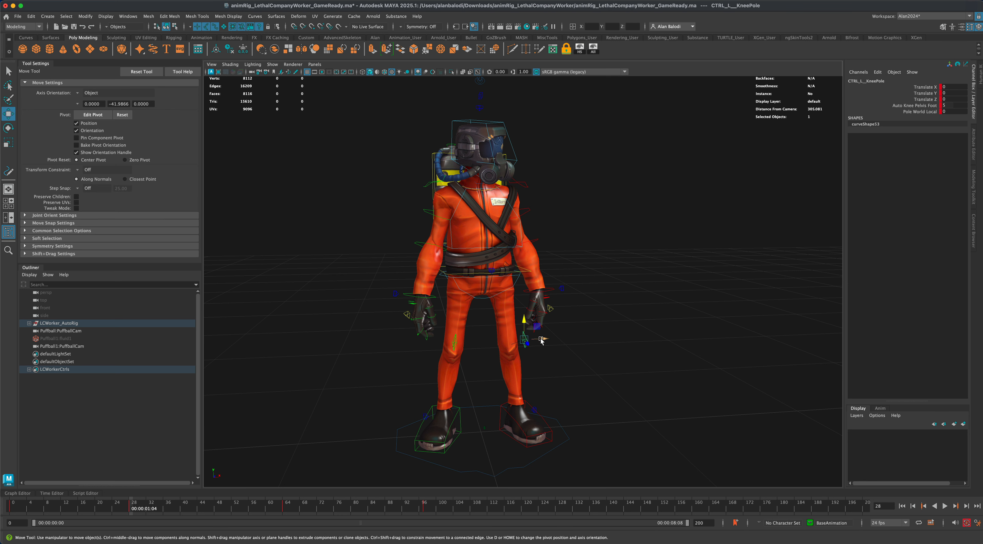
pyautogui.moveTo(541, 341); pyautogui.dragTo(553, 340)
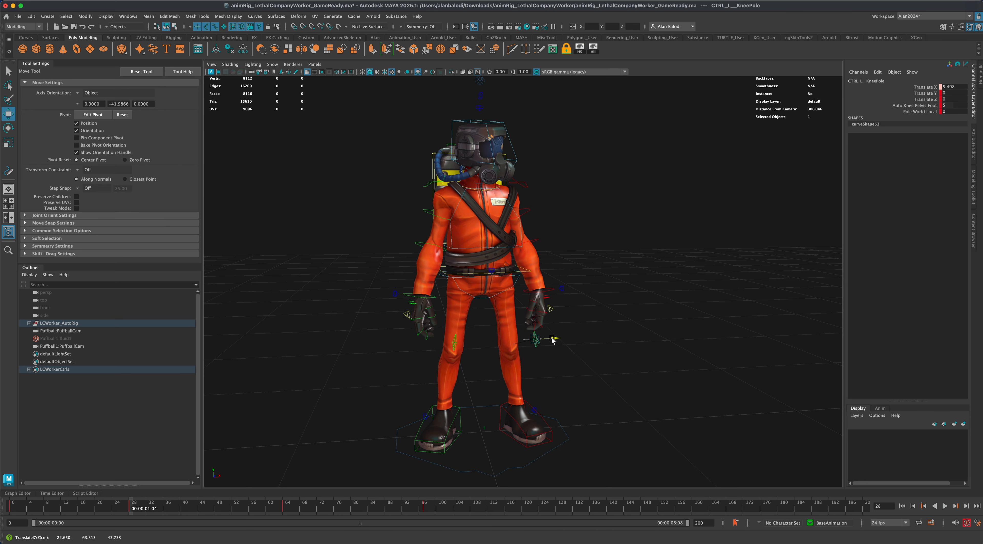
pyautogui.click(454, 343)
pyautogui.moveTo(473, 342); pyautogui.dragTo(482, 342)
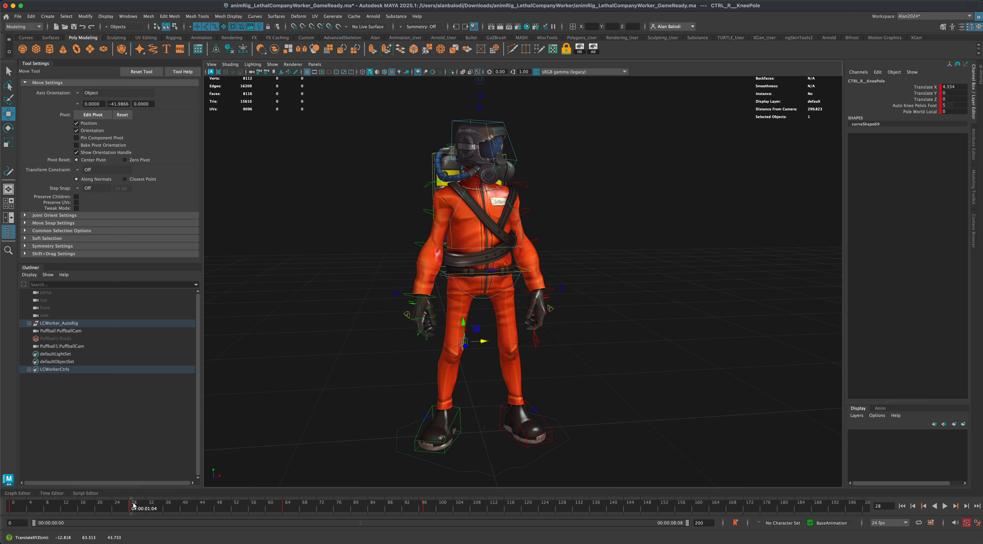
pyautogui.hotkey('alt', 'v')
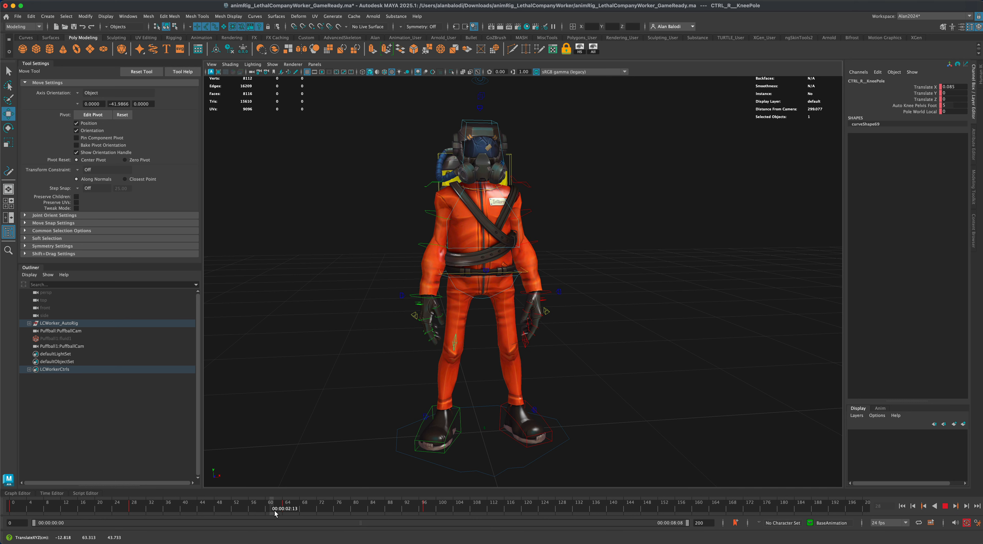
# Rotate the head control at frame 64 so the worker looks slightly downward toward the side opposite the frame 28 pose.
pyautogui.click(287, 505)
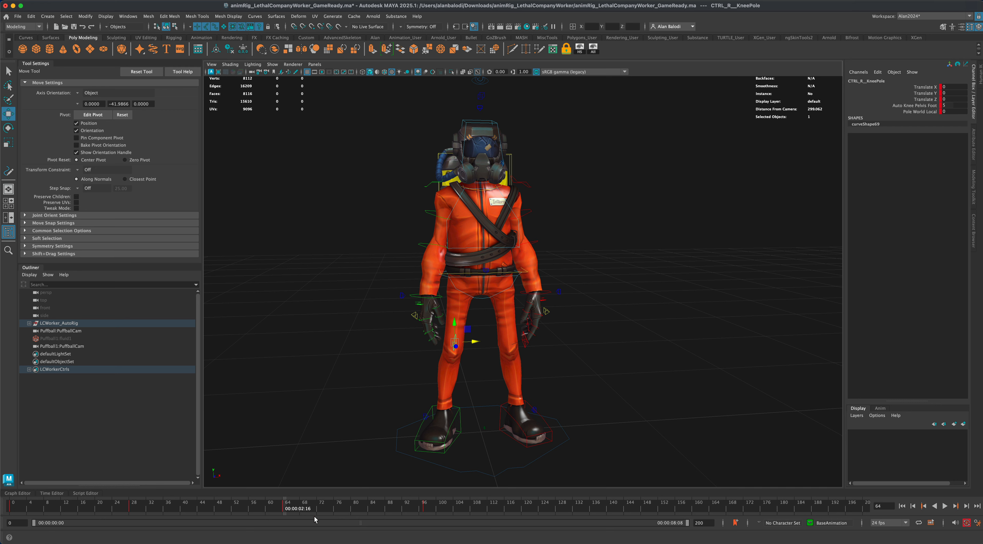
pyautogui.moveTo(253, 510); pyautogui.dragTo(173, 511)
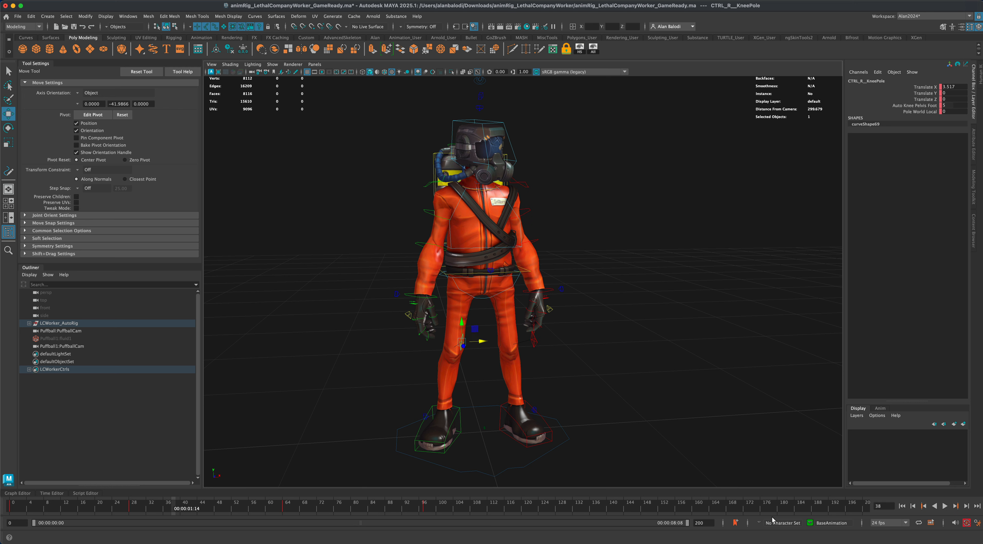
pyautogui.click(956, 507)
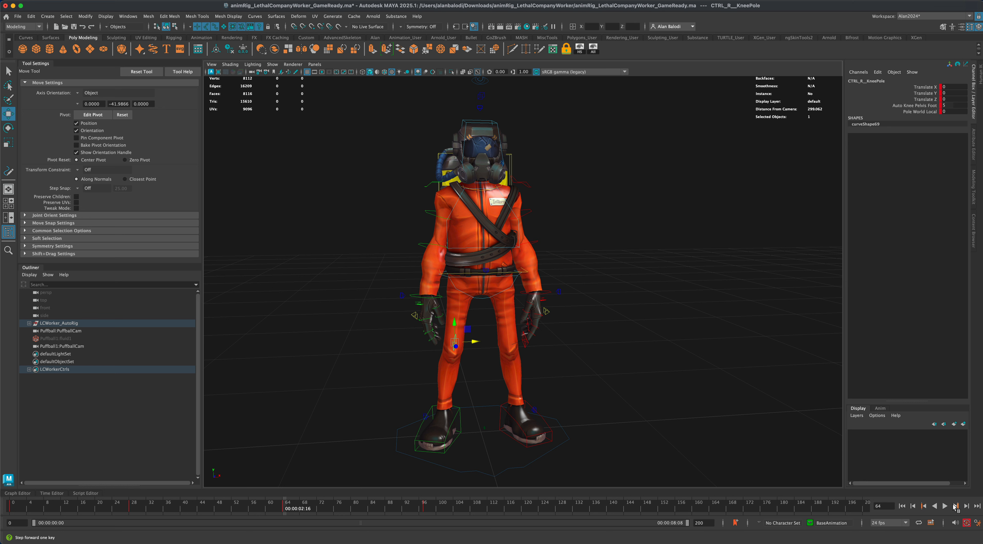
pyautogui.click(924, 507)
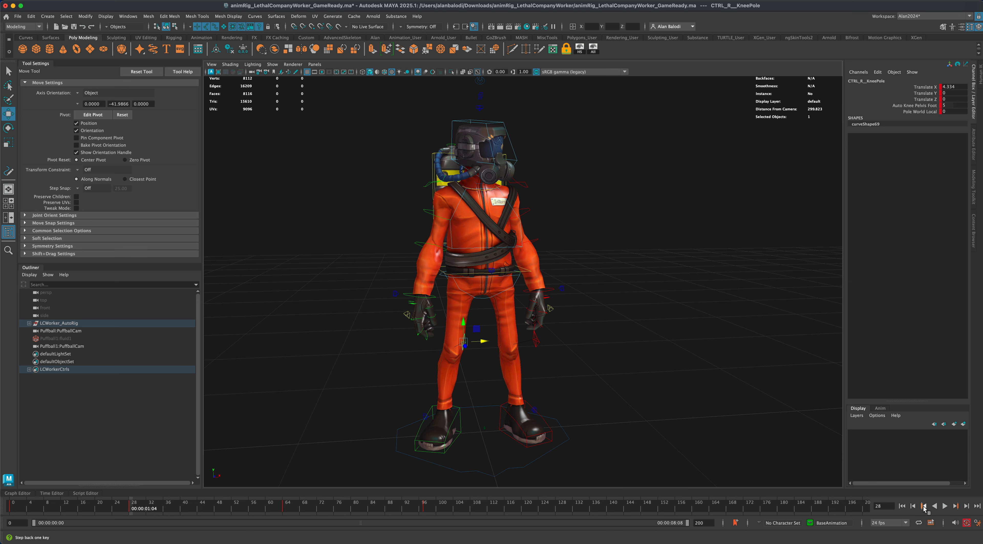
pyautogui.click(955, 506)
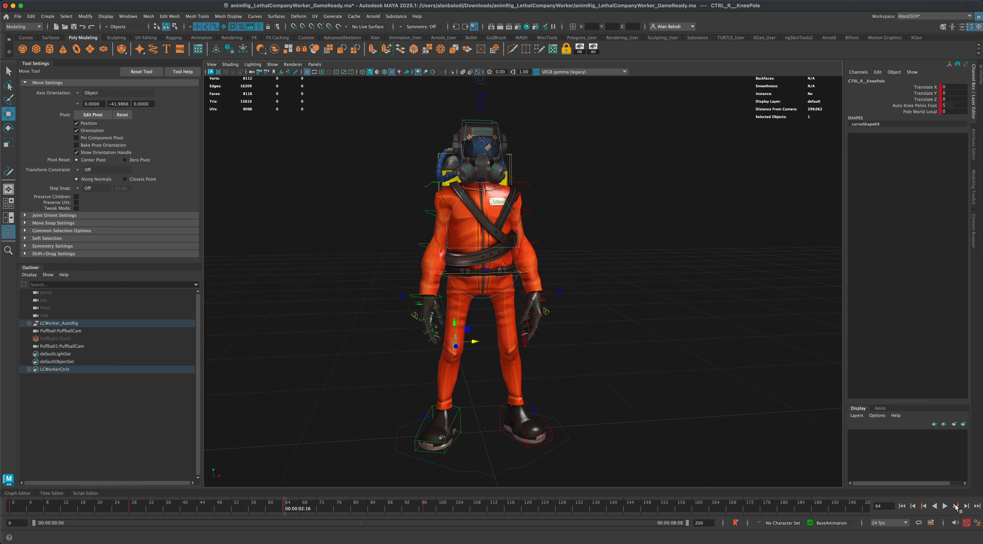
pyautogui.keyDown('alt'); pyautogui.moveTo(612, 376); pyautogui.dragTo(604, 378); pyautogui.keyUp('alt')
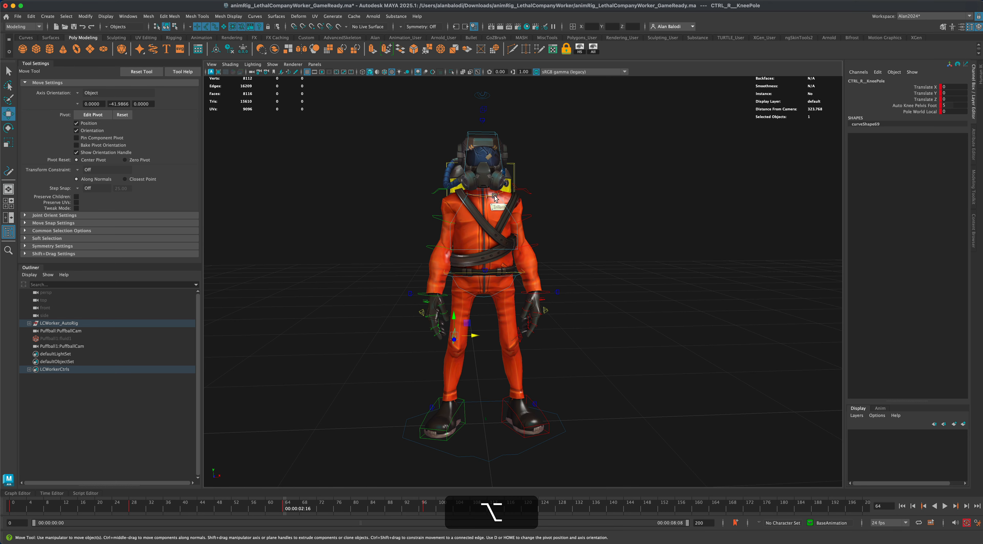
pyautogui.click(495, 136)
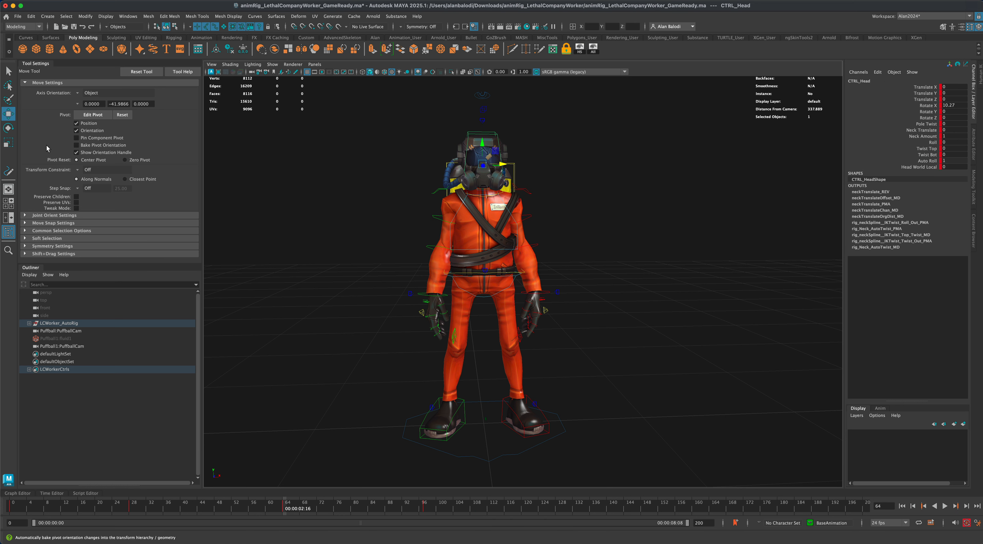
pyautogui.click(8, 131)
pyautogui.moveTo(491, 173); pyautogui.dragTo(469, 155)
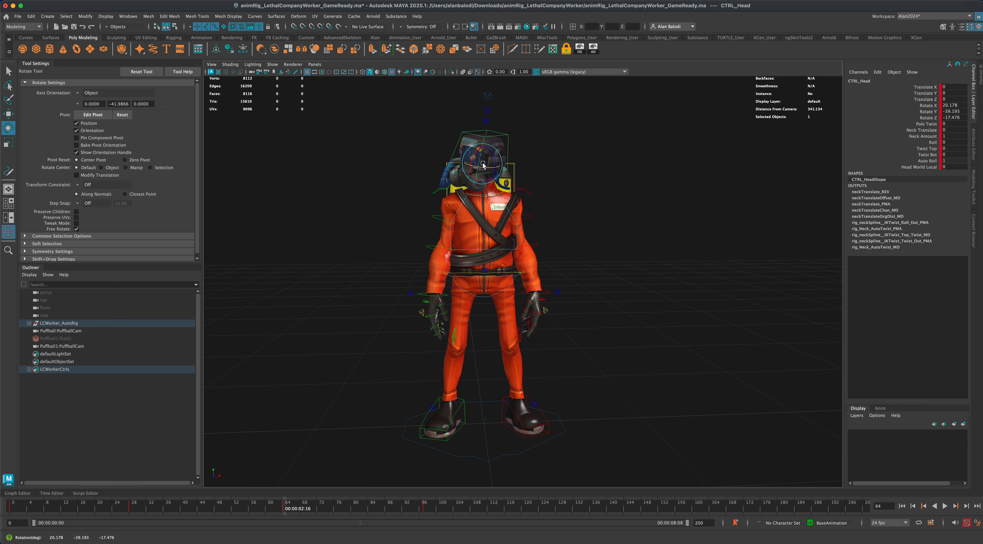
pyautogui.moveTo(493, 157)
pyautogui.mouseDown()
pyautogui.moveTo(487, 172)
pyautogui.moveTo(487, 158)
pyautogui.mouseUp()
# Rotate the body control at frame 64 to about 9.6 in X, -12.2 in Y and 1.3 in Z, and key it.
pyautogui.click(526, 272)
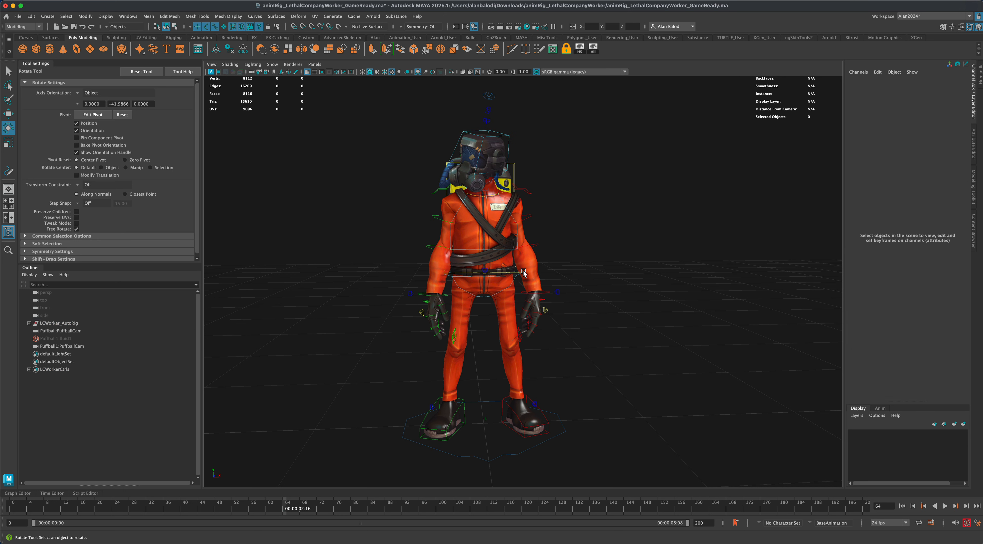
pyautogui.click(524, 270)
pyautogui.moveTo(493, 282); pyautogui.dragTo(475, 287)
pyautogui.press('s')
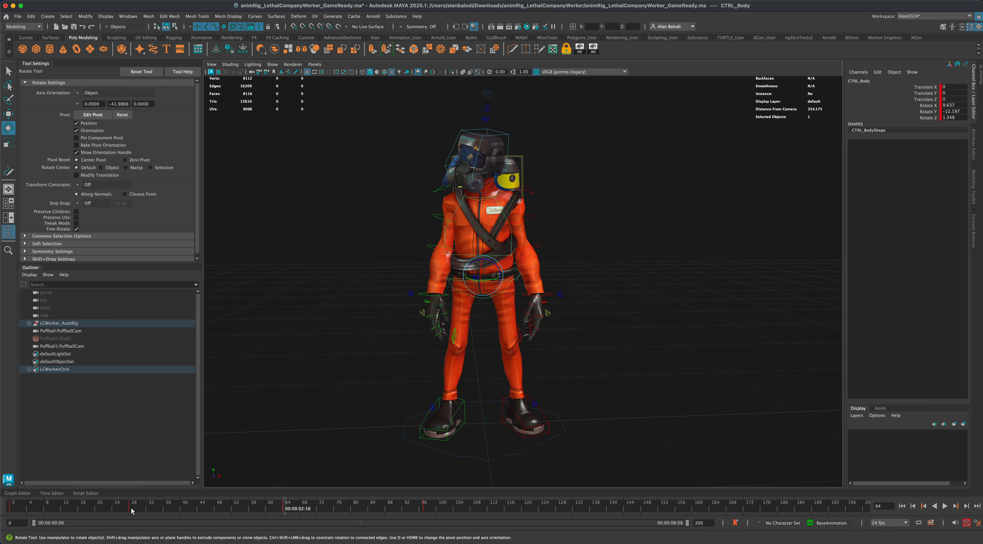
# Shift the right knee pole control about -10.5 and the left one about -7.1 in X at frame 64, and play back from the start.
pyautogui.click(453, 336)
pyautogui.press('w')
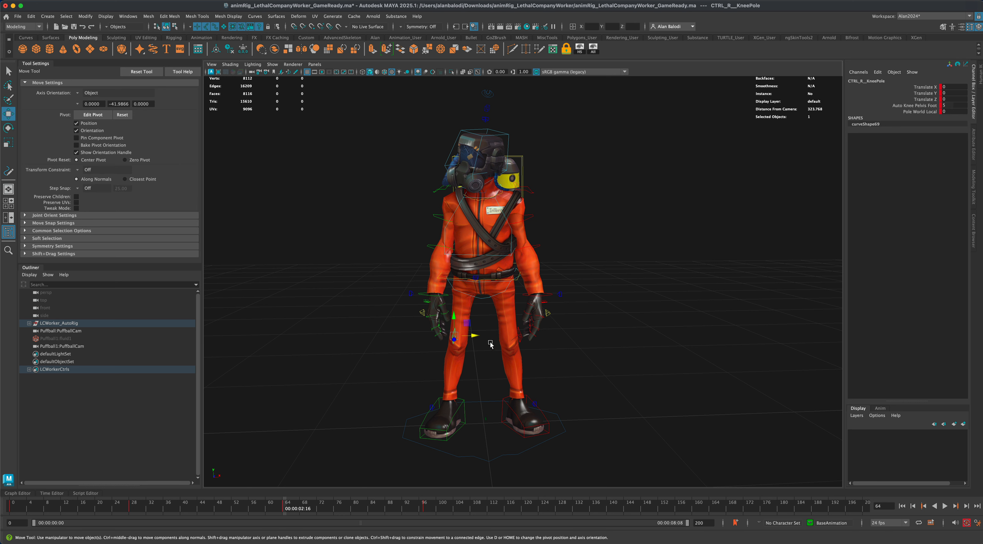
pyautogui.moveTo(474, 335); pyautogui.dragTo(455, 335)
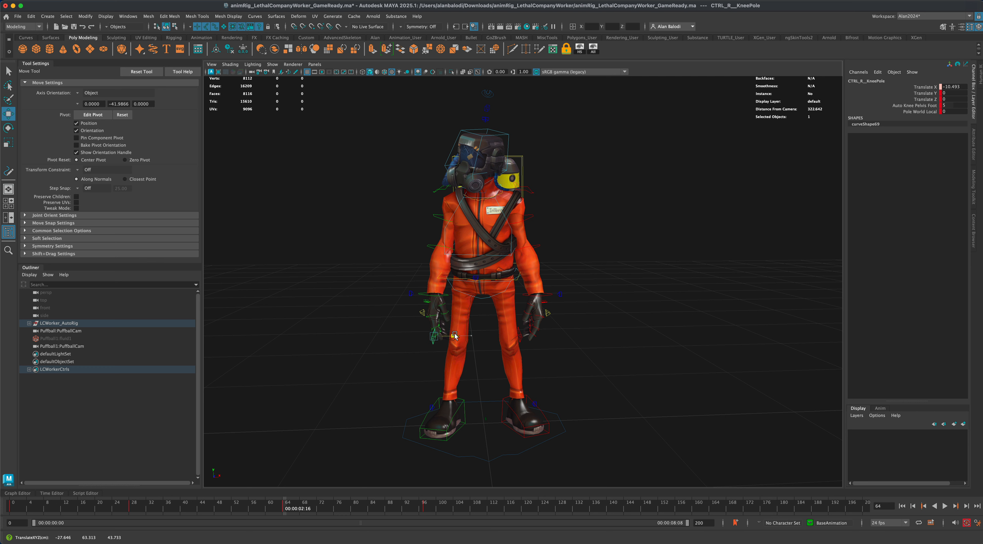
pyautogui.click(521, 335)
pyautogui.moveTo(538, 336); pyautogui.dragTo(525, 340)
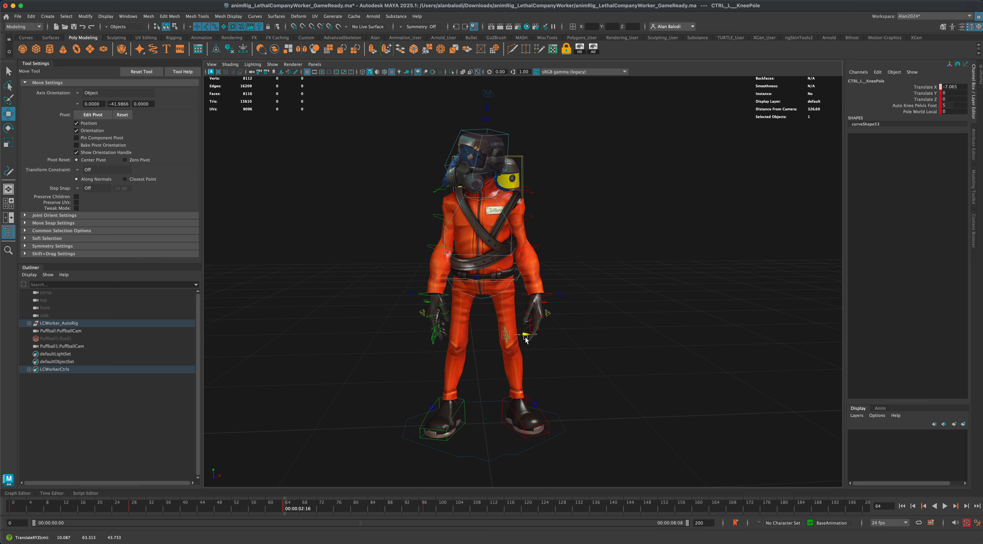
pyautogui.moveTo(287, 512); pyautogui.dragTo(1, 506)
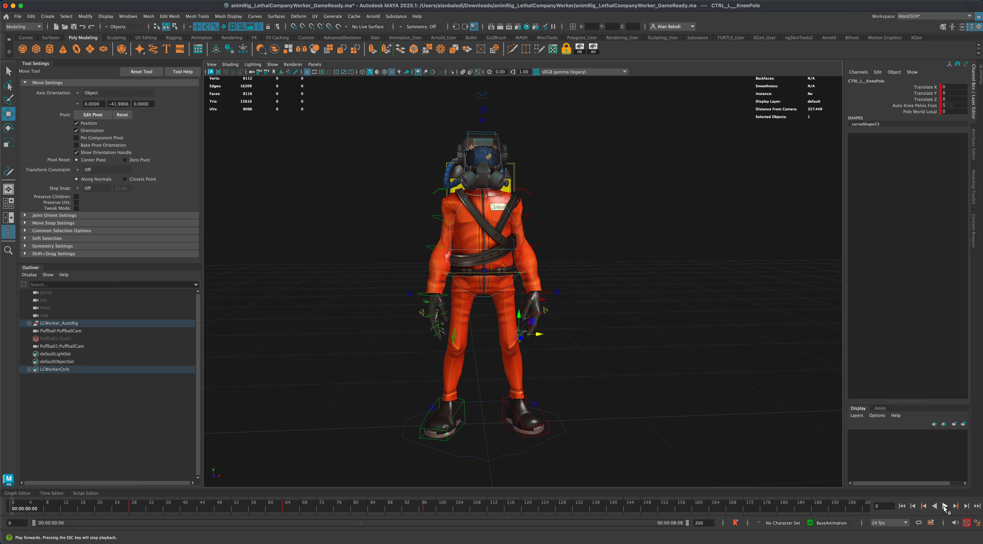
pyautogui.click(945, 506)
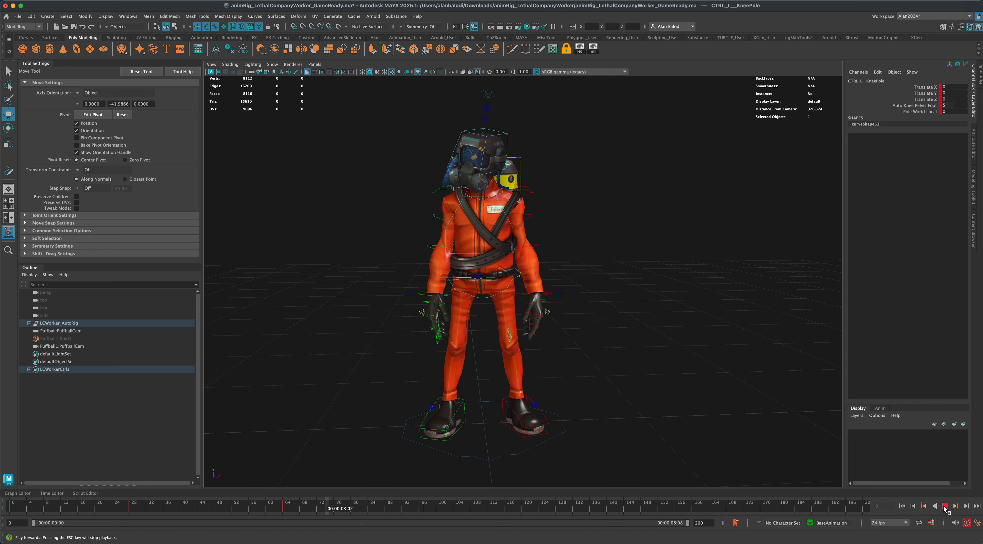
pyautogui.click(944, 506)
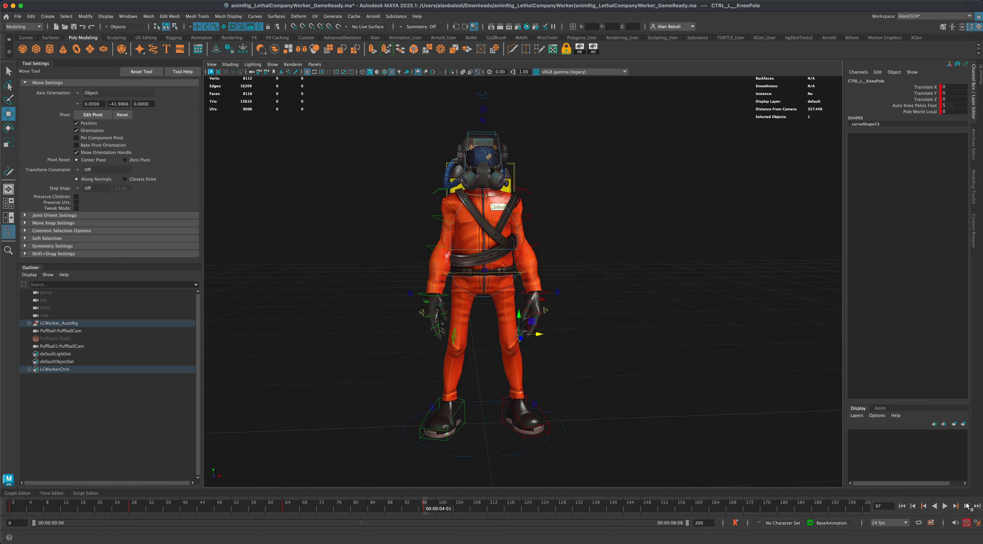
# Select the head control and replay its turn between frames 0 and 28 from an angled view to examine the timing of the motion.
pyautogui.keyDown('alt'); pyautogui.moveTo(642, 381); pyautogui.dragTo(637, 381); pyautogui.keyUp('alt')
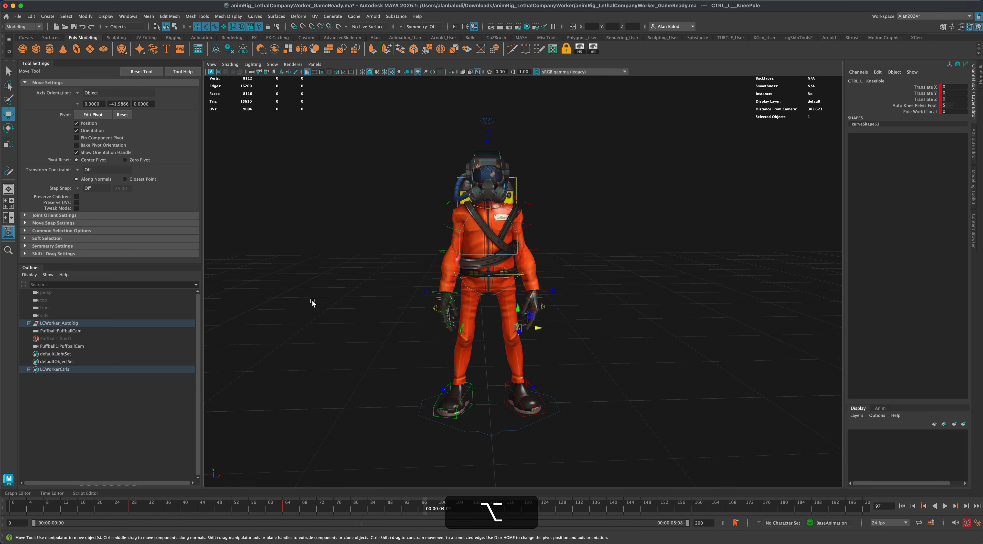
pyautogui.keyDown('alt'); pyautogui.moveTo(313, 303); pyautogui.dragTo(575, 319); pyautogui.keyUp('alt')
pyautogui.press('q')
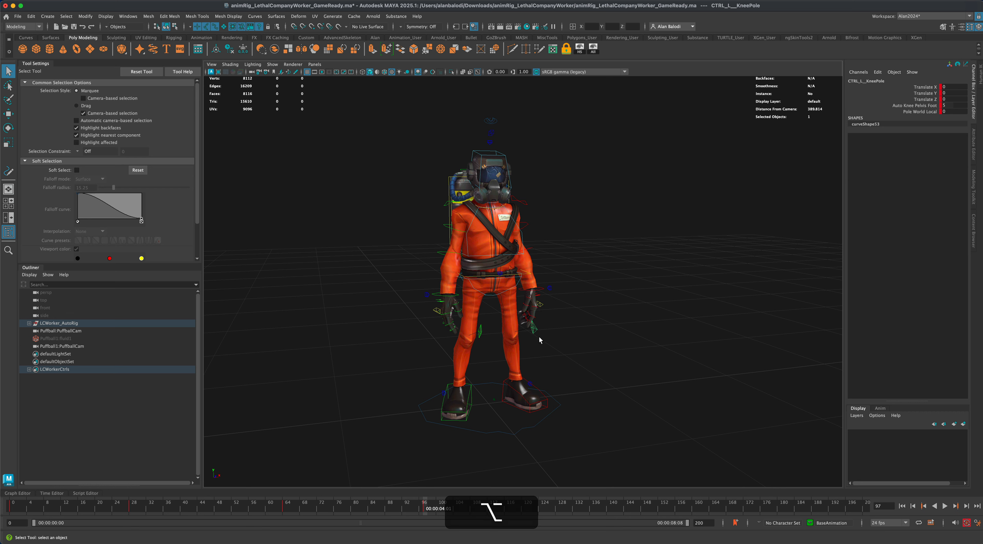
pyautogui.keyDown('alt'); pyautogui.moveTo(577, 355); pyautogui.dragTo(574, 356); pyautogui.keyUp('alt')
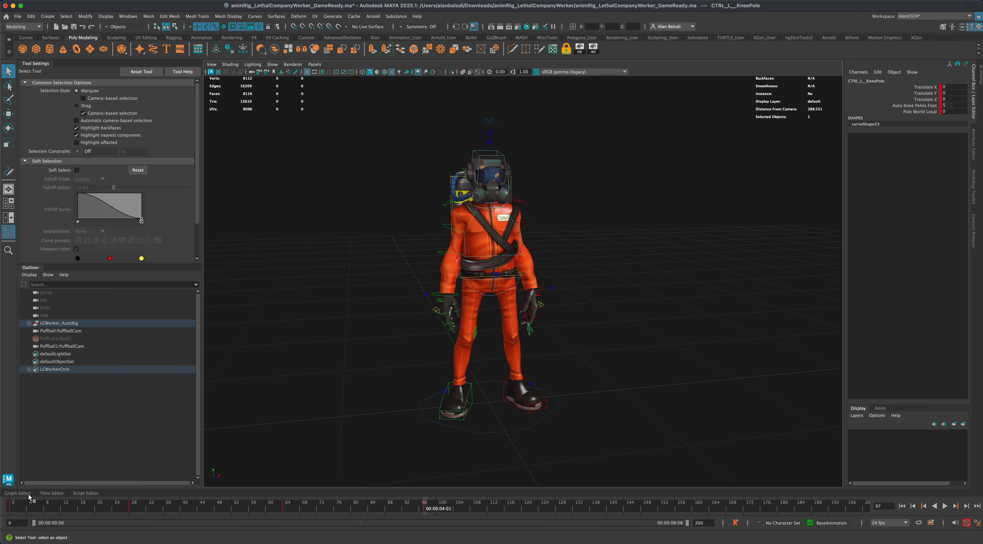
pyautogui.keyDown('alt'); pyautogui.moveTo(502, 255); pyautogui.dragTo(533, 207); pyautogui.keyUp('alt')
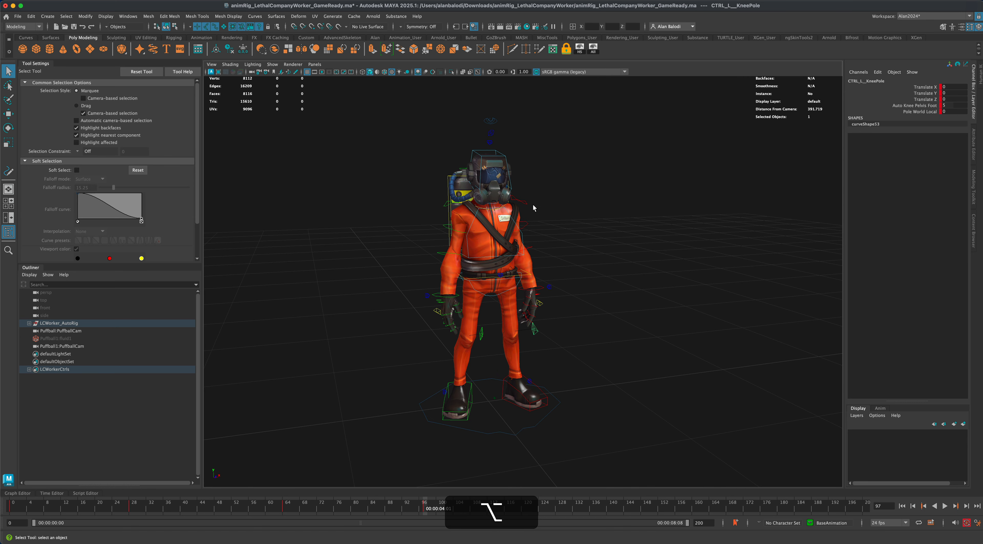
pyautogui.click(496, 156)
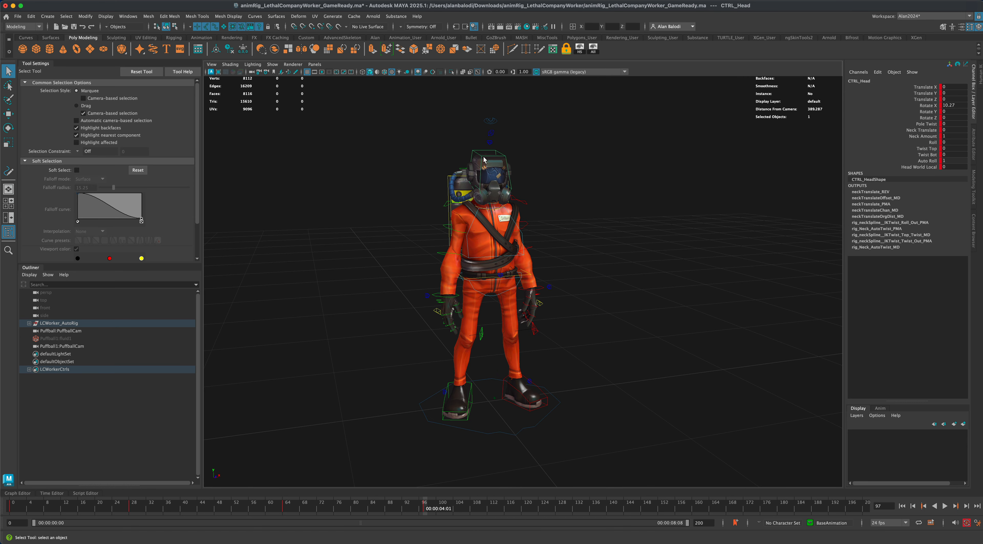
pyautogui.click(17, 505)
pyautogui.hotkey('alt', 'v')
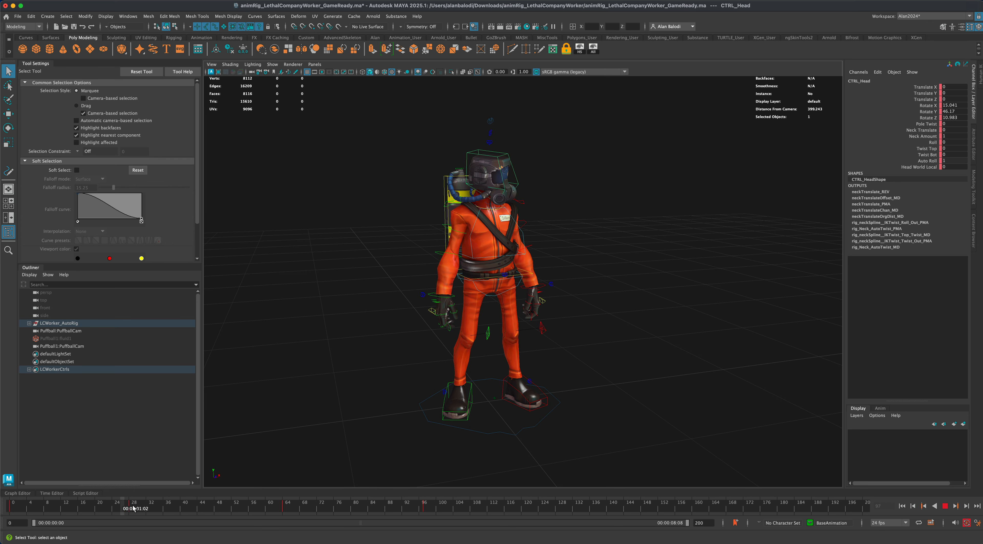
pyautogui.click(2, 508)
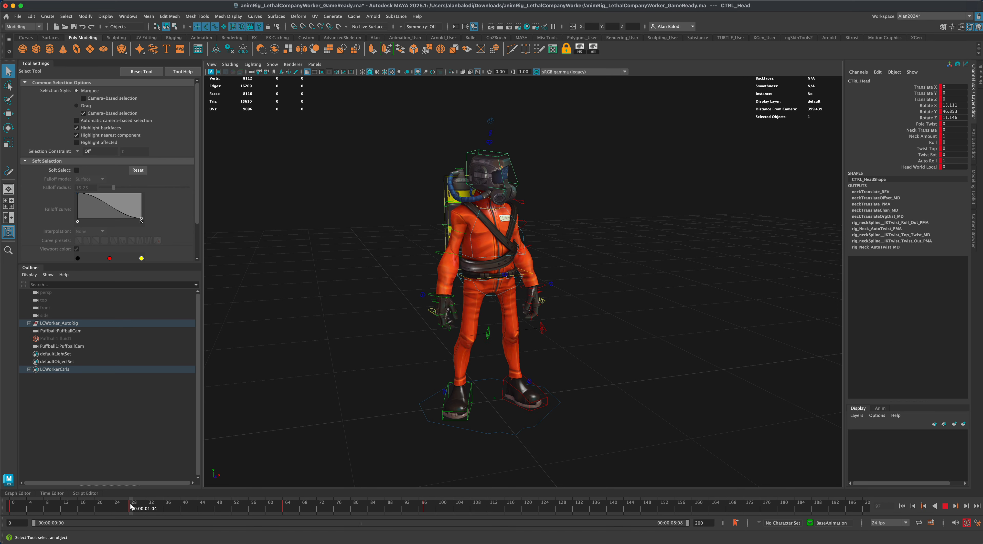
pyautogui.click(8, 511)
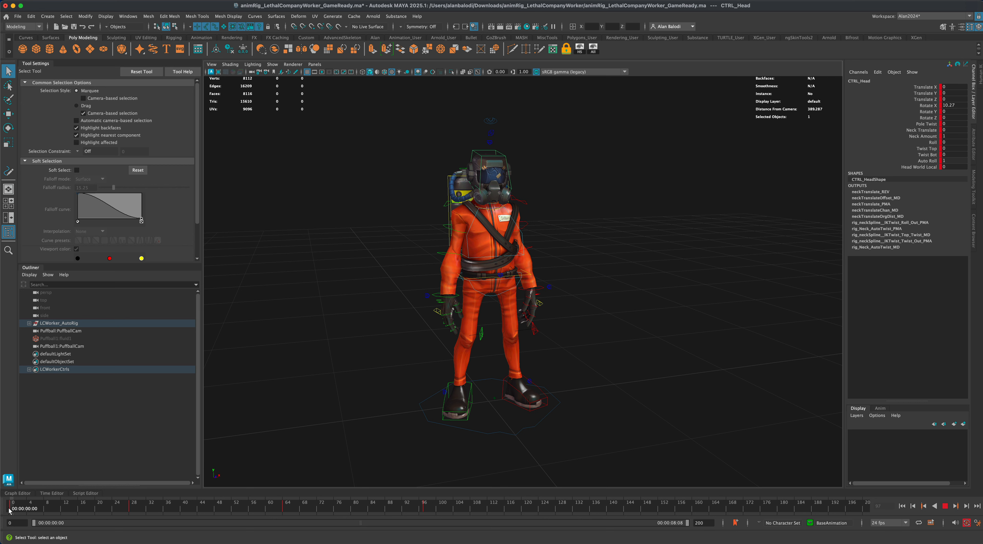
pyautogui.click(1, 508)
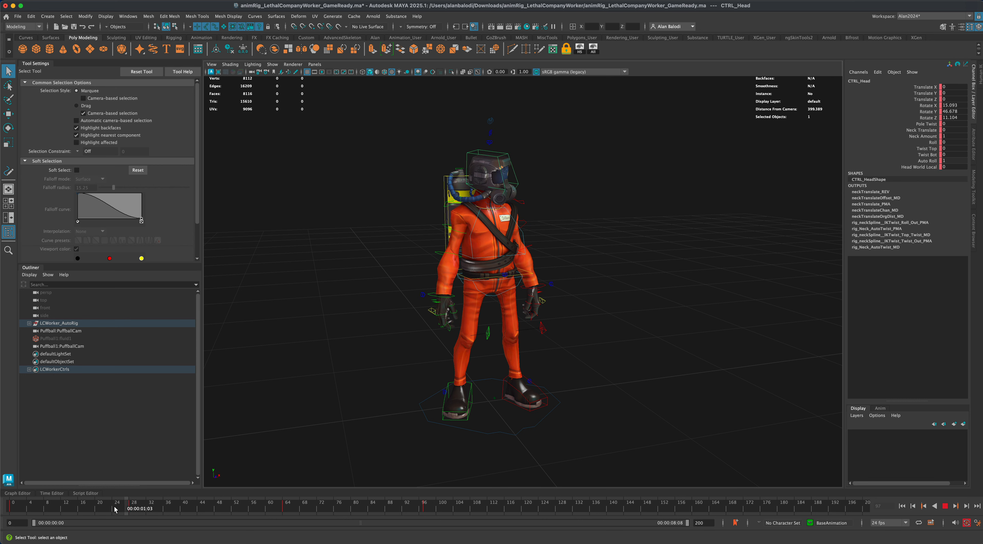
pyautogui.click(11, 511)
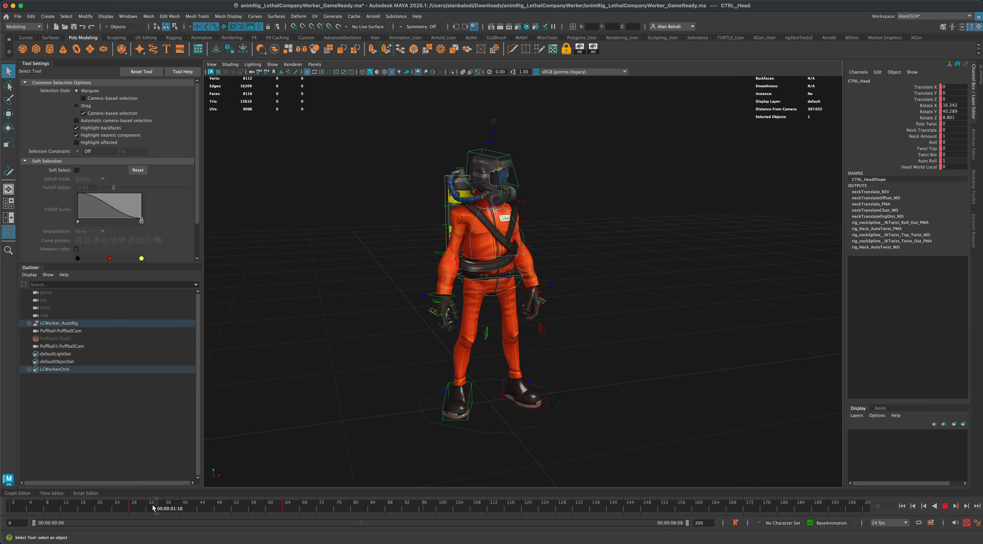
pyautogui.click(26, 511)
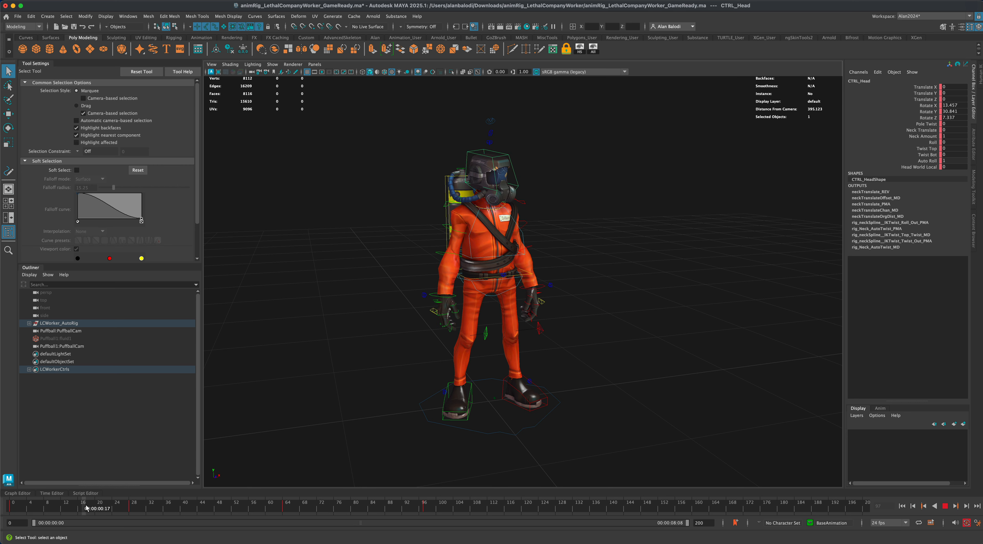
pyautogui.click(10, 512)
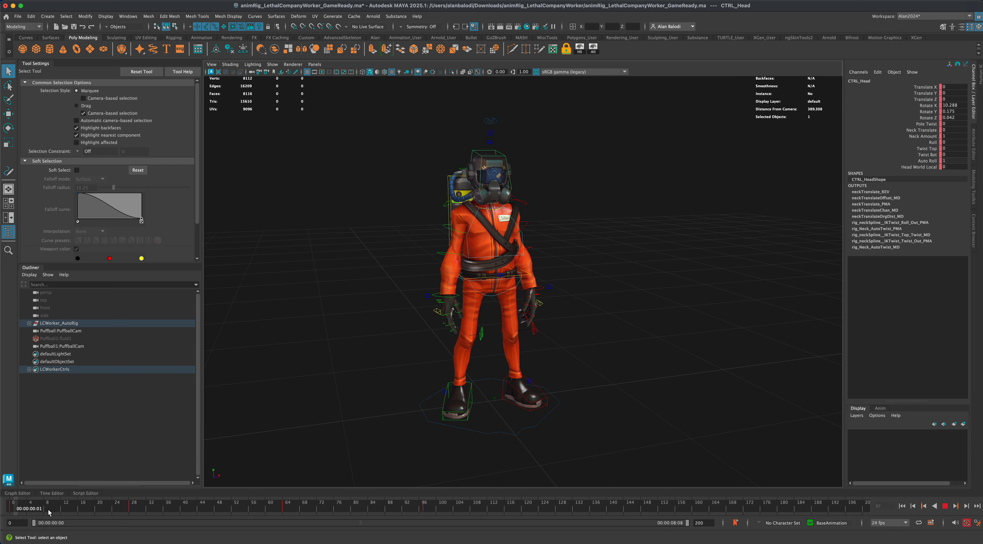
pyautogui.moveTo(116, 513)
pyautogui.mouseDown()
pyautogui.moveTo(81, 513)
pyautogui.moveTo(113, 513)
pyautogui.mouseUp()
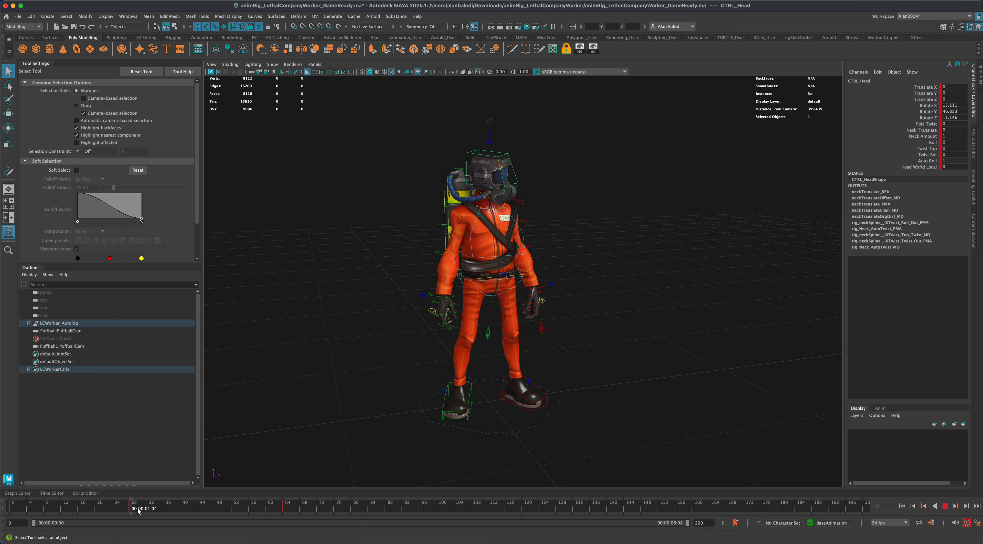
pyautogui.moveTo(419, 505); pyautogui.dragTo(7, 510)
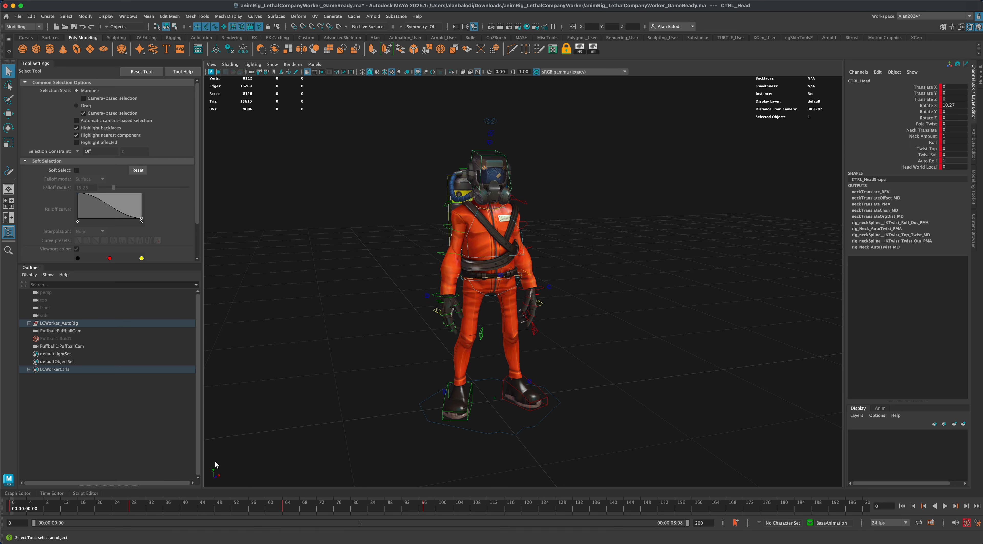
# Open the Graph Editor on the head control's curves, and inspect the section between frames 0 and 28.
pyautogui.click(19, 493)
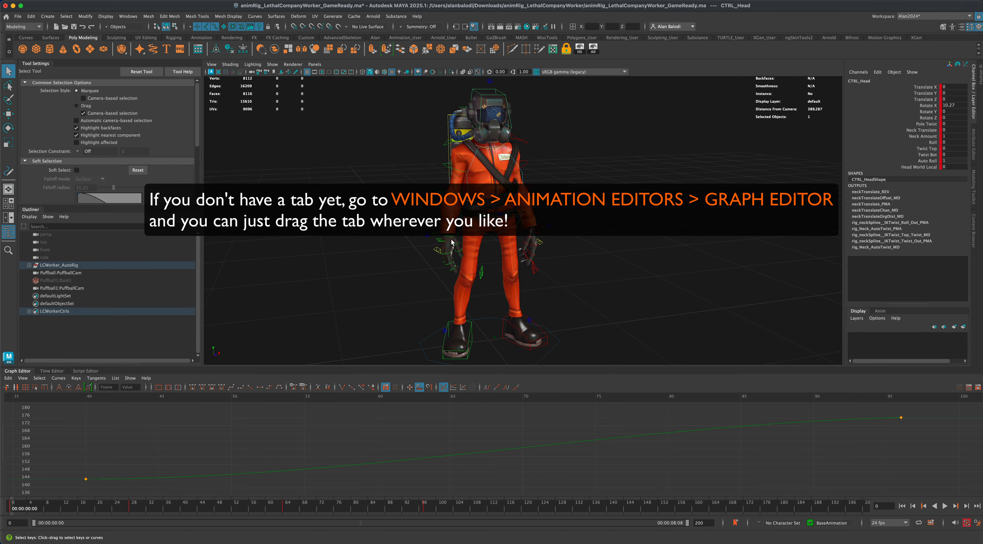
pyautogui.click(529, 110)
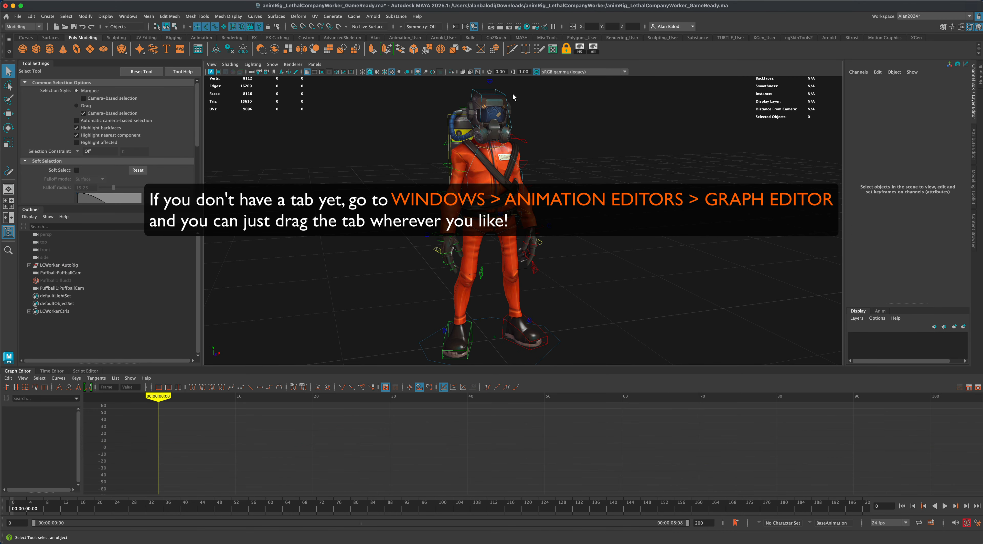
pyautogui.click(498, 95)
pyautogui.scroll(-3, 528, 442)
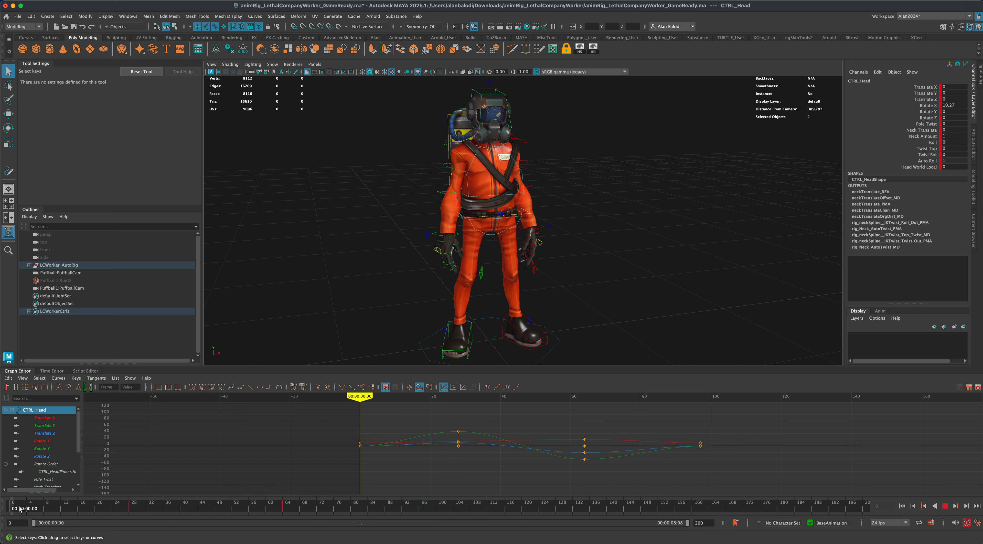
pyautogui.hotkey('alt', 'v')
pyautogui.moveTo(75, 512); pyautogui.dragTo(133, 512)
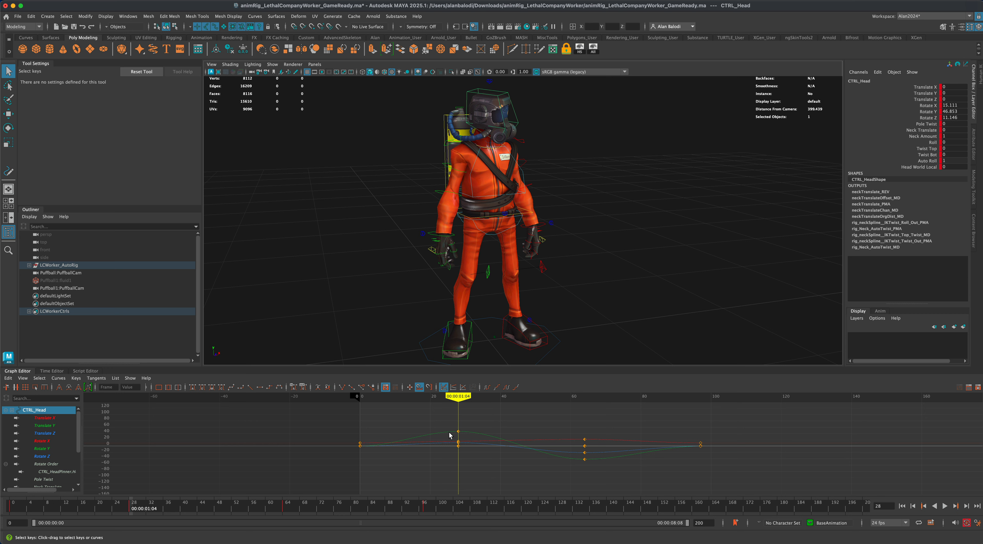
pyautogui.scroll(3, 401, 443)
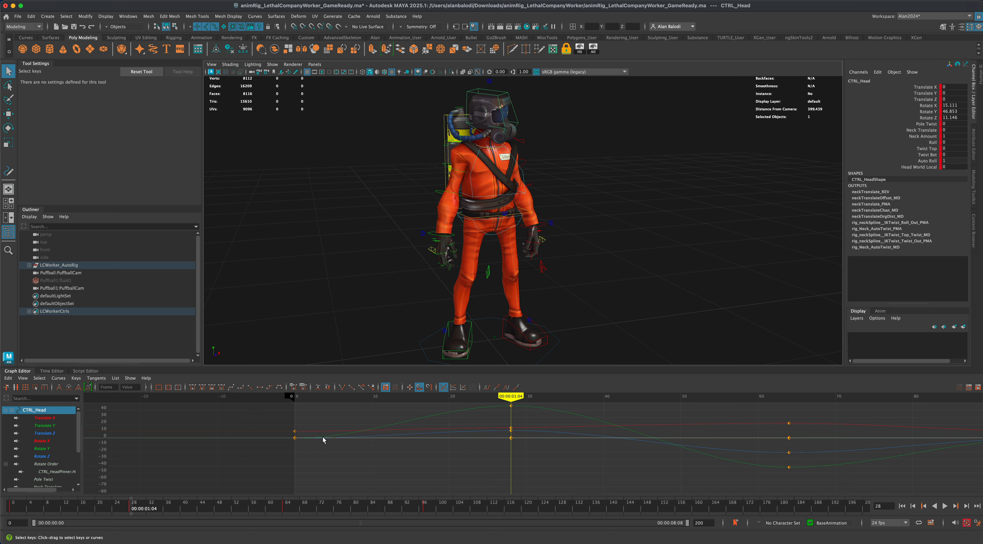
# Inspect the head control's Rotate Y curve around its keys at frames 28 and 64, and close the Graph Editor.
pyautogui.moveTo(132, 505)
pyautogui.mouseDown()
pyautogui.moveTo(3, 512)
pyautogui.moveTo(124, 510)
pyautogui.mouseUp()
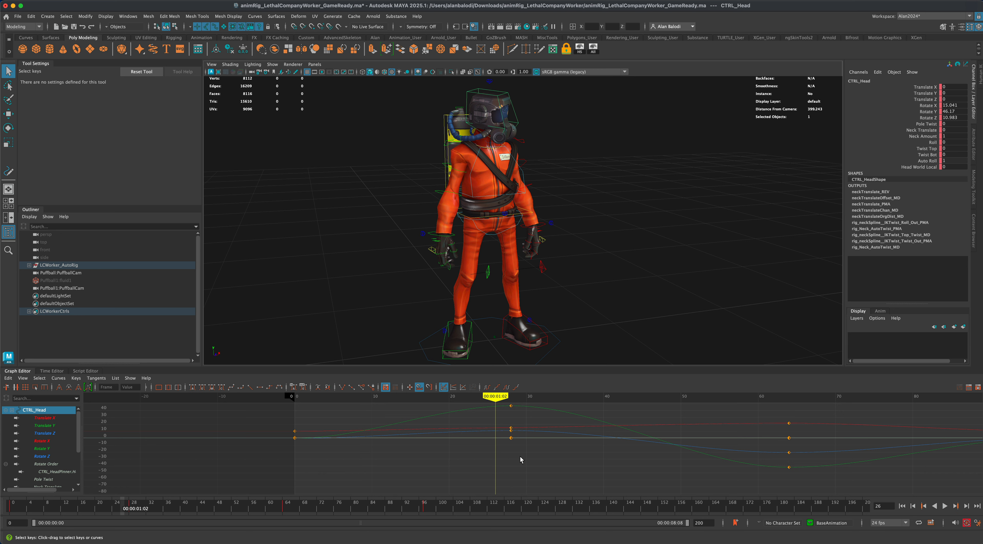
pyautogui.scroll(-5, 522, 458)
pyautogui.scroll(5, 521, 457)
pyautogui.keyDown('alt'); pyautogui.moveTo(536, 452); pyautogui.dragTo(441, 472, button='middle'); pyautogui.keyUp('alt')
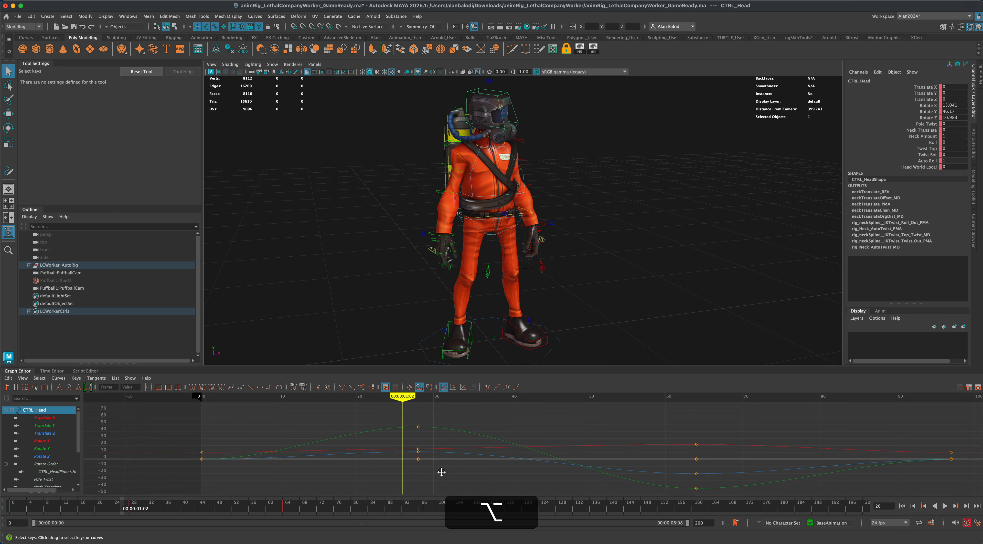
pyautogui.click(418, 428)
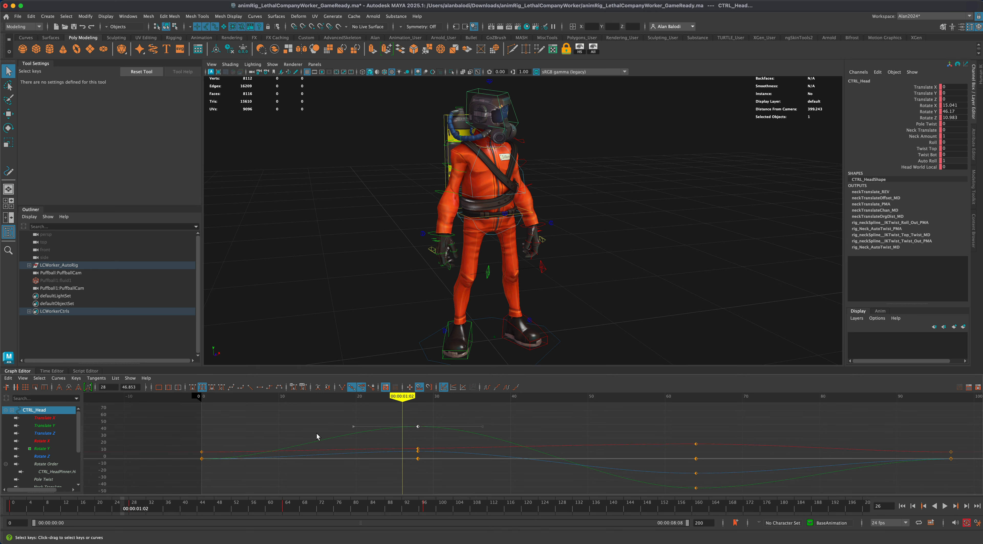
pyautogui.click(305, 446)
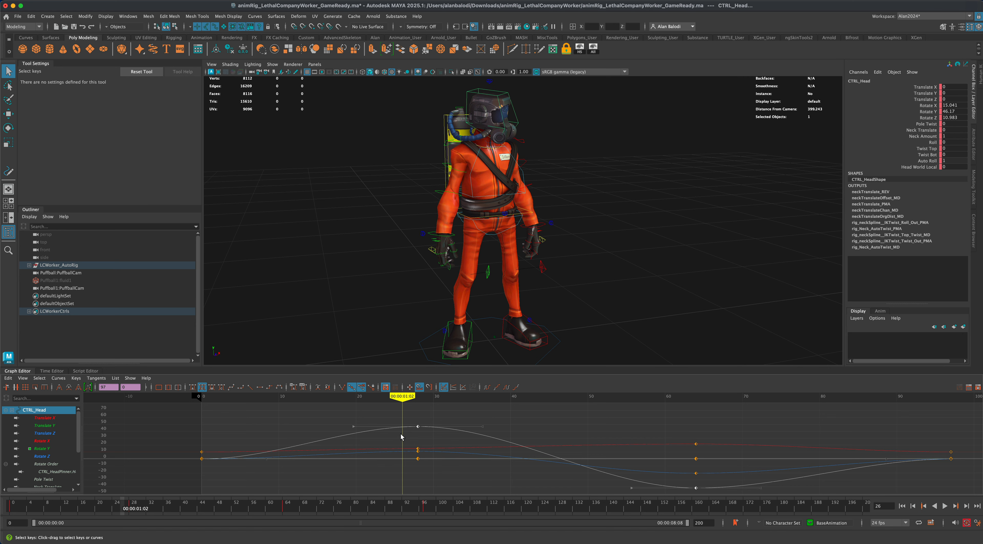
pyautogui.click(23, 371)
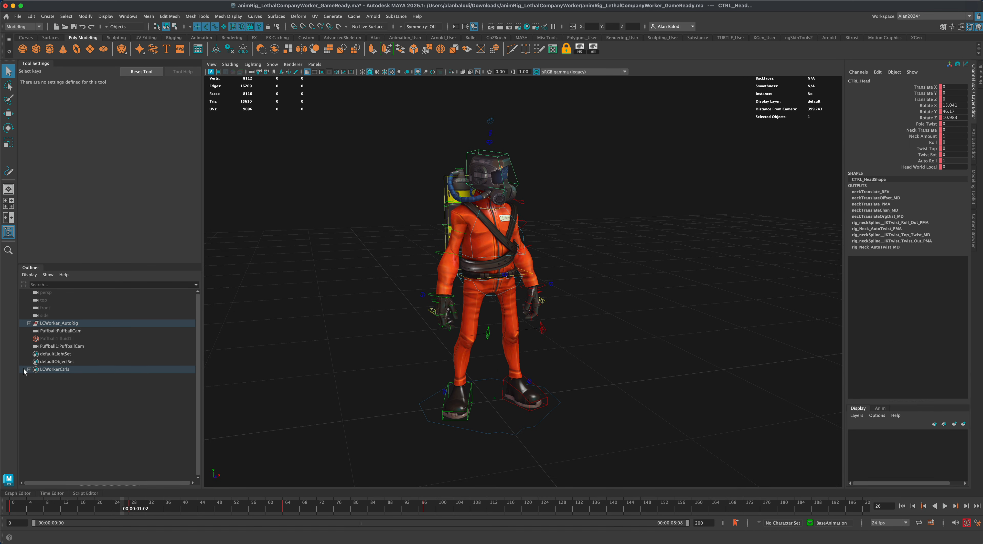
# Deselect the head control and play the animation from frame 0 to about frame 100 to review the look-around motion.
pyautogui.click(358, 375)
pyautogui.keyDown('alt'); pyautogui.moveTo(366, 375); pyautogui.dragTo(373, 372); pyautogui.keyUp('alt')
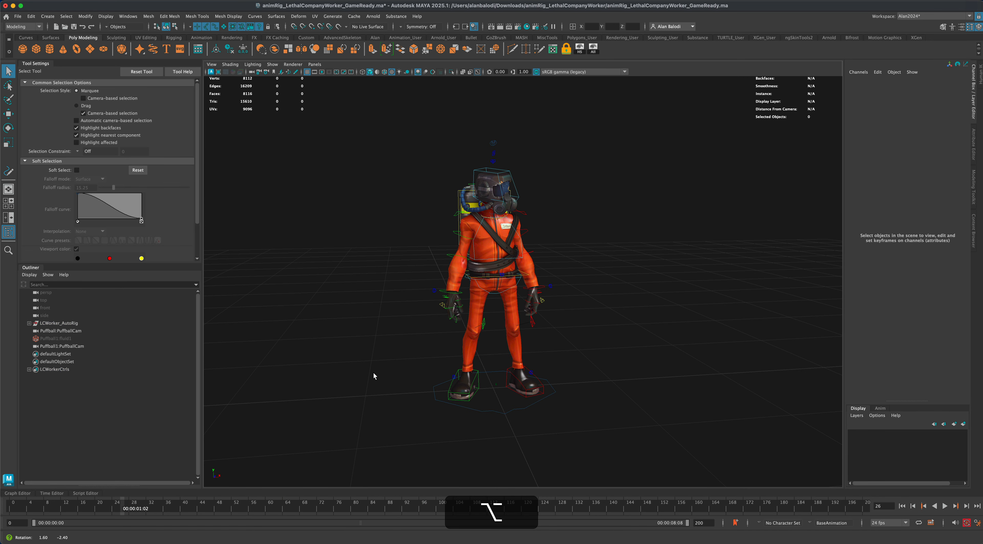
pyautogui.moveTo(117, 509); pyautogui.dragTo(4, 513)
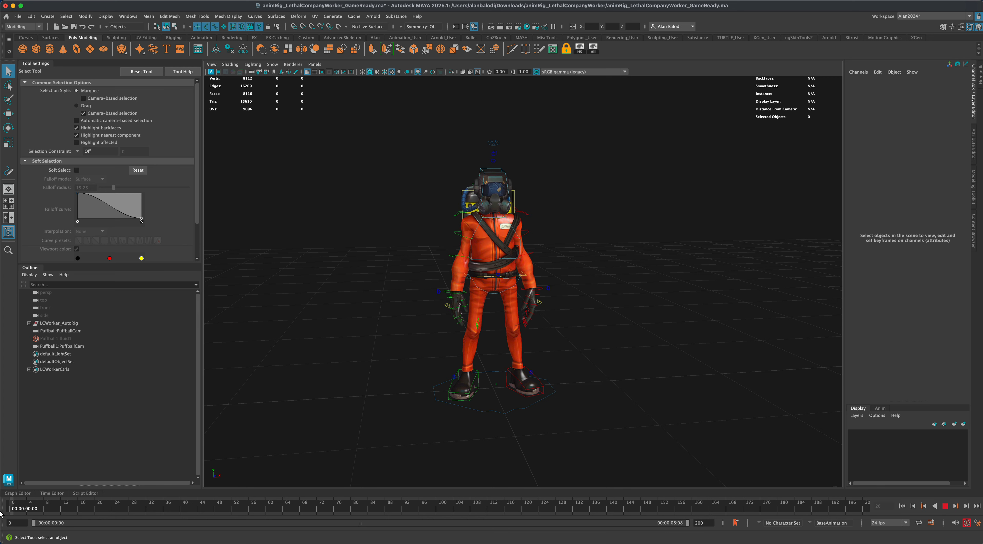
pyautogui.click(944, 507)
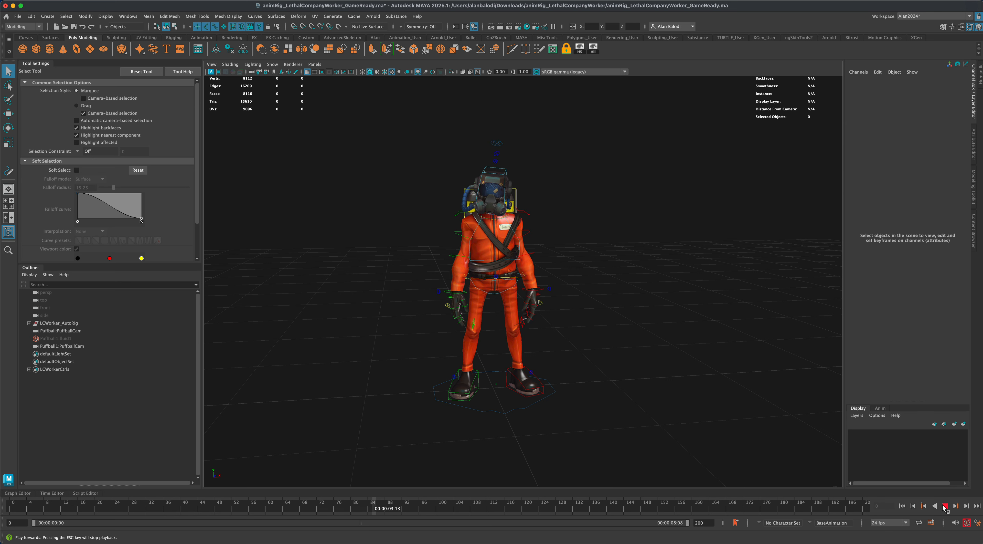
pyautogui.click(944, 507)
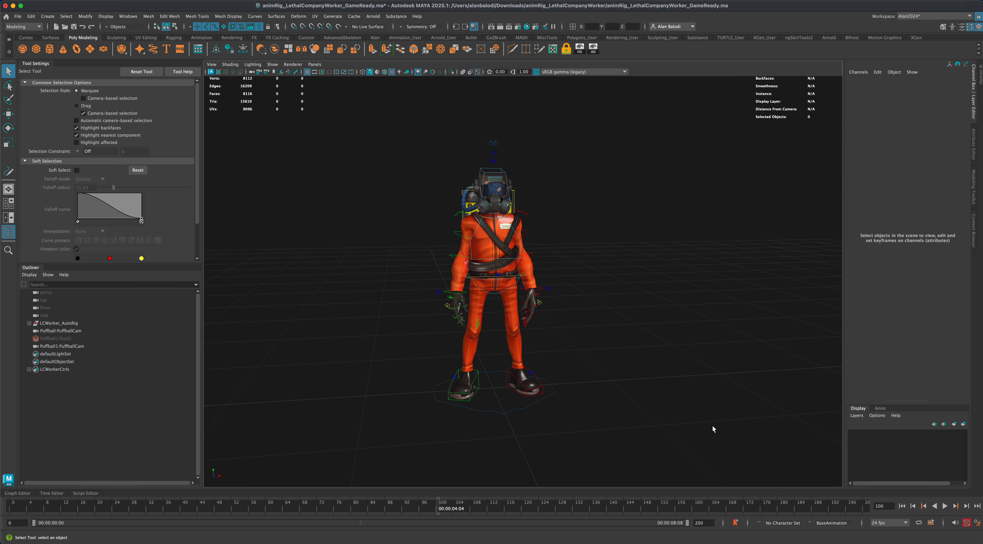
# Select all of the rig's controls, key the neutral standing pose at frame 120, and clear the selection.
pyautogui.keyDown('alt'); pyautogui.moveTo(649, 386); pyautogui.dragTo(647, 387); pyautogui.keyUp('alt')
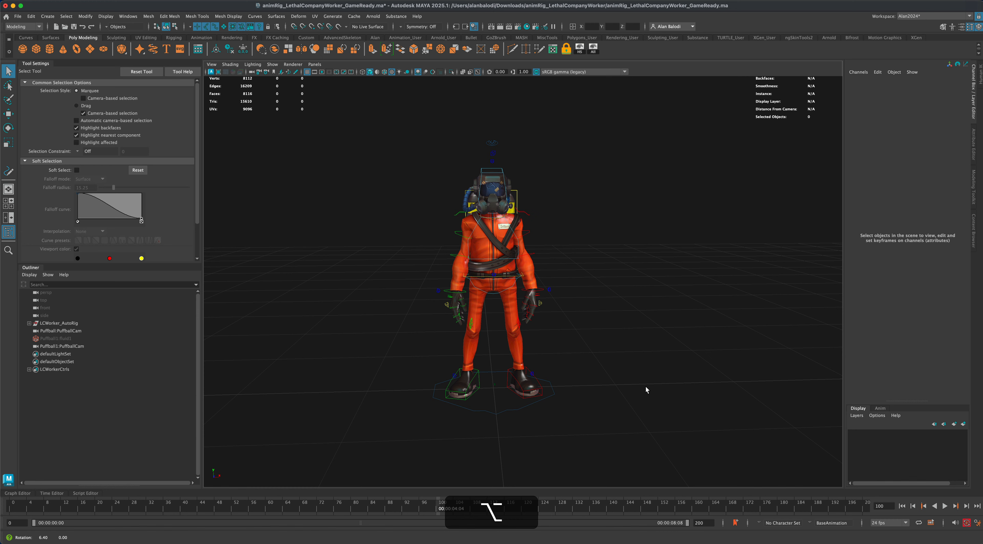
pyautogui.keyDown('alt'); pyautogui.moveTo(647, 386); pyautogui.dragTo(650, 390, button='right'); pyautogui.keyUp('alt')
pyautogui.keyDown('alt'); pyautogui.moveTo(650, 391); pyautogui.dragTo(650, 396, button='middle'); pyautogui.keyUp('alt')
pyautogui.scroll(2, 648, 394)
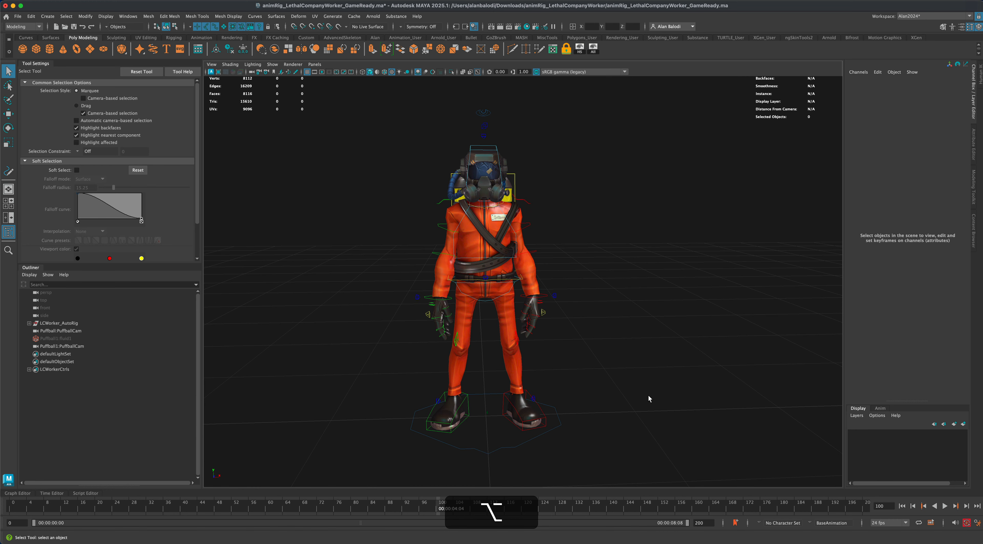
pyautogui.scroll(-2, 649, 394)
pyautogui.moveTo(388, 119); pyautogui.dragTo(618, 454)
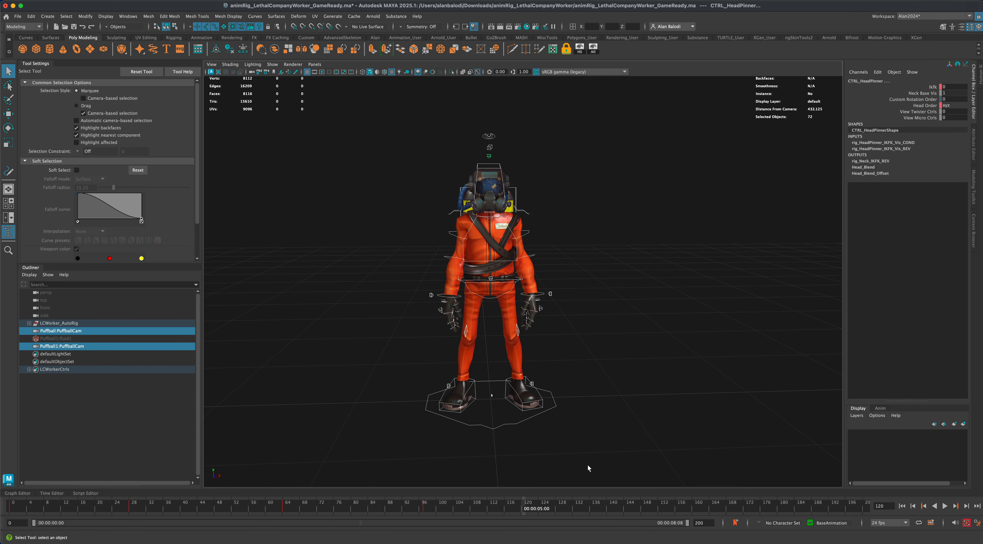
pyautogui.click(526, 504)
pyautogui.moveTo(526, 504)
pyautogui.mouseDown()
pyautogui.moveTo(424, 506)
pyautogui.moveTo(524, 512)
pyautogui.mouseUp()
pyautogui.press('s')
pyautogui.keyDown('alt'); pyautogui.moveTo(553, 342); pyautogui.dragTo(587, 352); pyautogui.keyUp('alt')
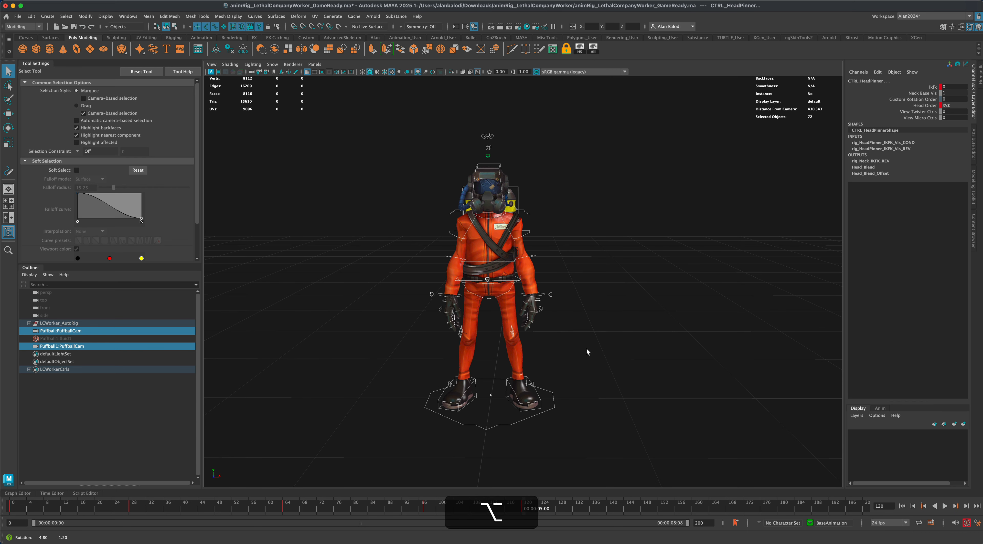
pyautogui.click(411, 286)
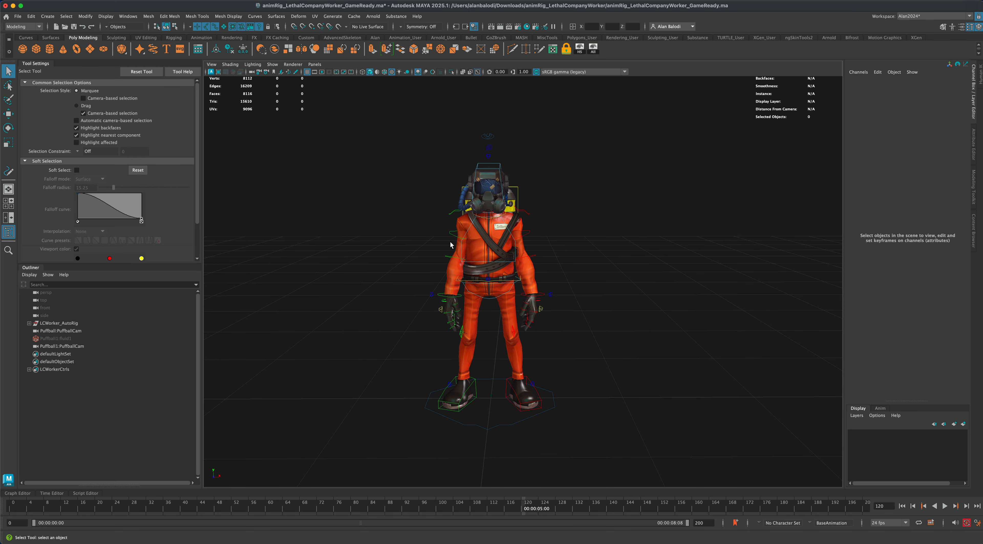
# Rotate the right FK shoulder control at frame 120 to about 1.1 in X, -29.8 in Y and -26.2 in Z, and key it.
pyautogui.click(451, 236)
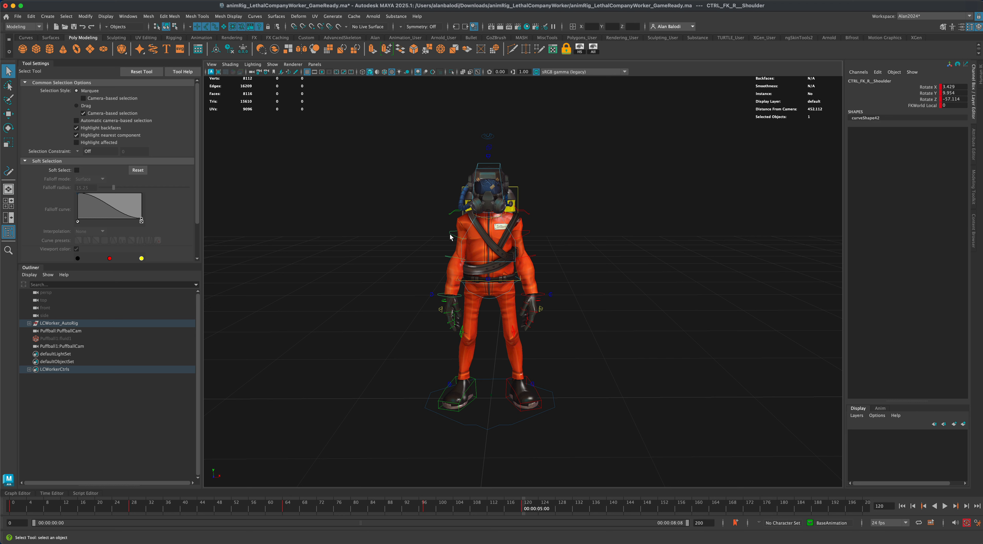
pyautogui.click(8, 130)
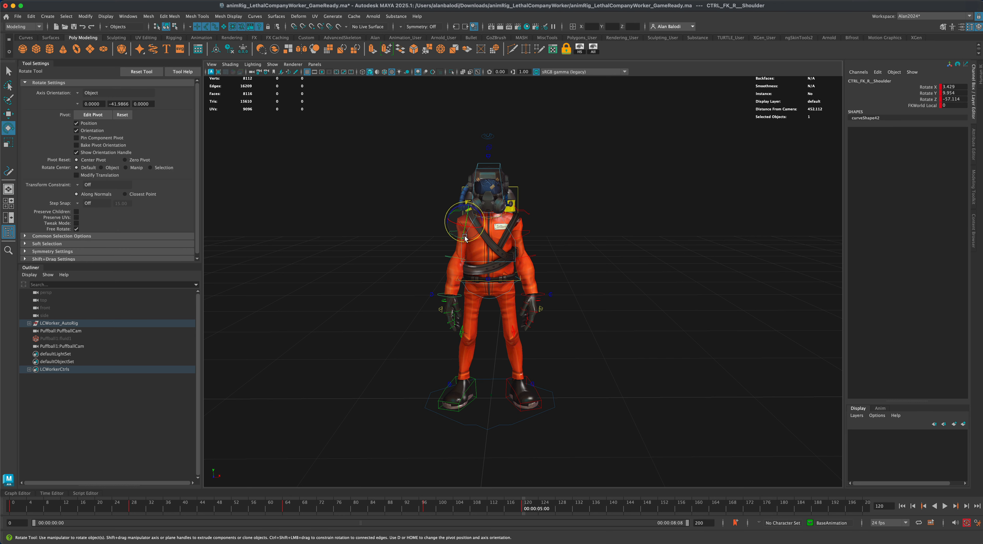
pyautogui.moveTo(453, 229); pyautogui.dragTo(457, 216)
pyautogui.press('s')
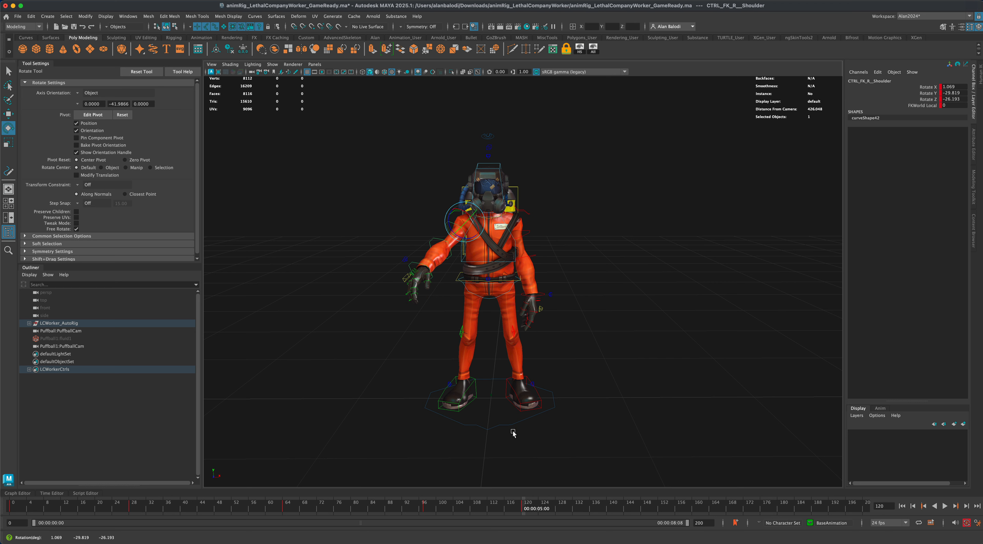
# Bend the right elbow to about -42.7 in Y and 94 in Z, and adjust the right shoulder to about -4.9, -45.2, -18.2.
pyautogui.click(436, 240)
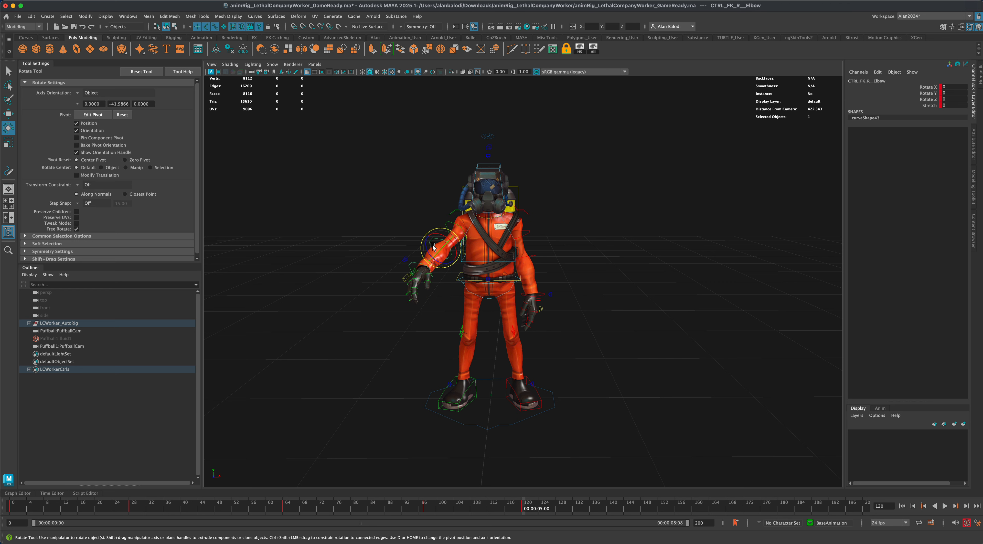
pyautogui.moveTo(435, 240); pyautogui.dragTo(487, 227)
pyautogui.click(458, 228)
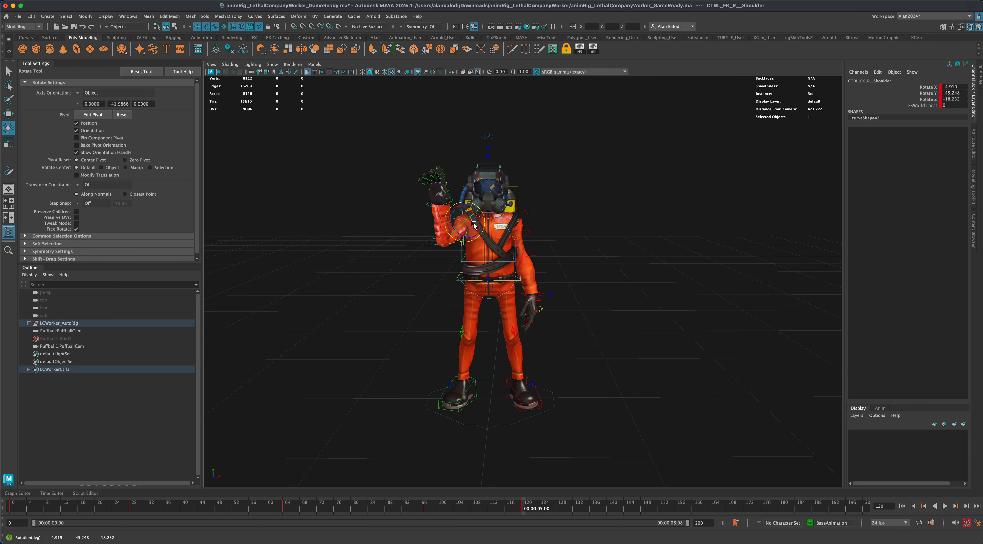
pyautogui.moveTo(610, 305)
pyautogui.keyDown('alt'); pyautogui.mouseDown()
pyautogui.moveTo(671, 313)
pyautogui.moveTo(608, 311)
pyautogui.mouseUp(); pyautogui.keyUp('alt')
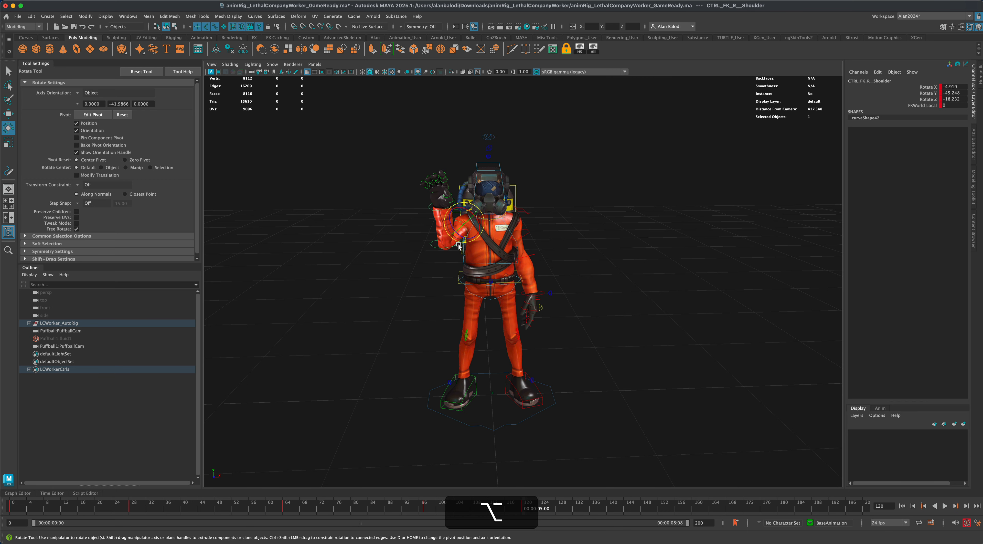
# Rotate the right FK wrist control at frame 120 to about -29 in X, 24.7 in Y and 7.5 in Z.
pyautogui.click(430, 212)
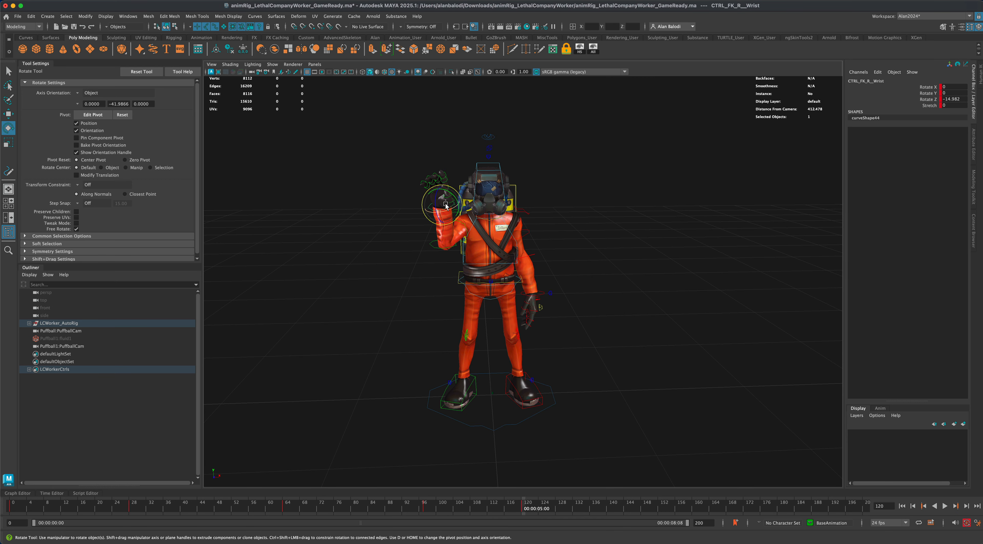
pyautogui.moveTo(456, 208); pyautogui.dragTo(438, 216)
# Step through the keyed poses at frames 97, 0, 28 and 64 to review the animation leading up to the wave.
pyautogui.moveTo(524, 508); pyautogui.dragTo(428, 507)
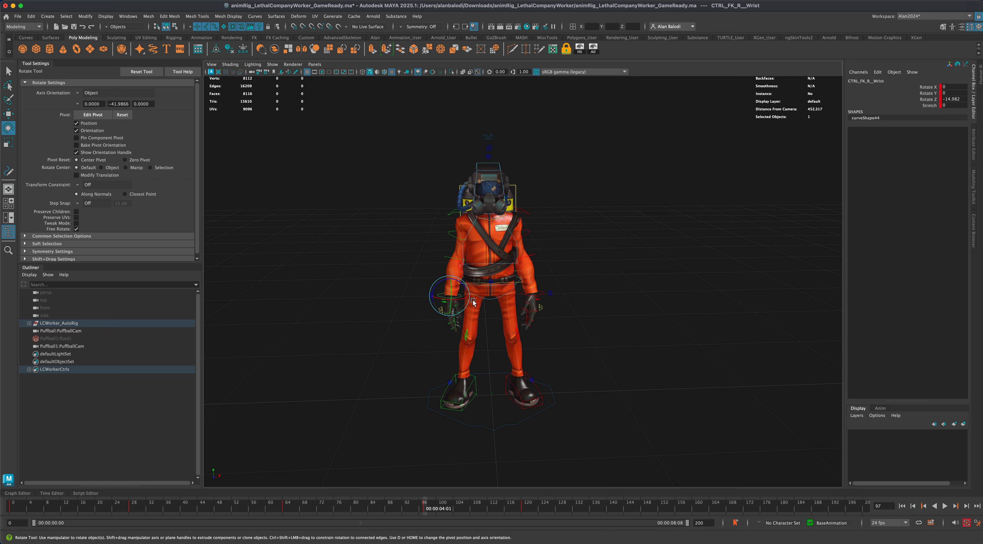
pyautogui.click(12, 507)
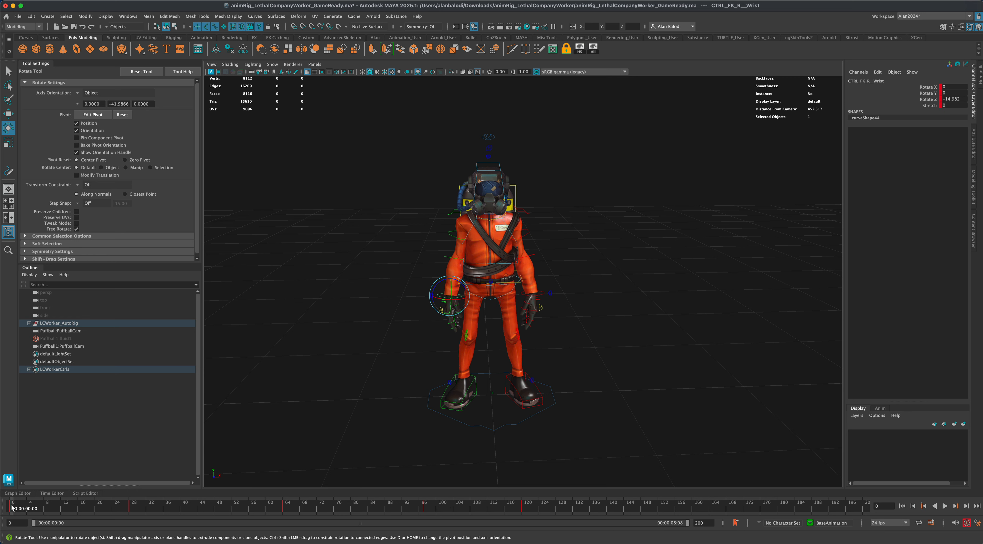
pyautogui.click(130, 507)
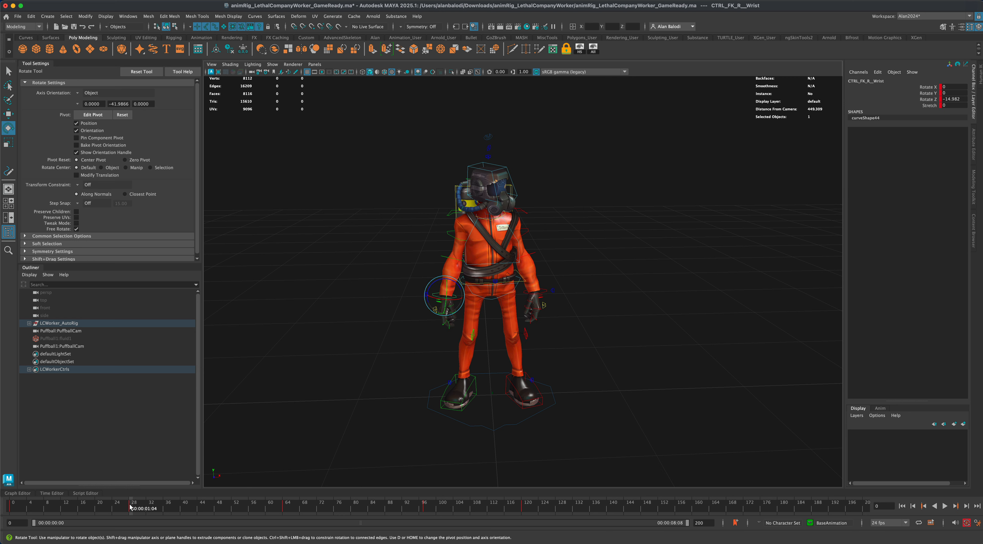
pyautogui.click(285, 507)
pyautogui.click(427, 507)
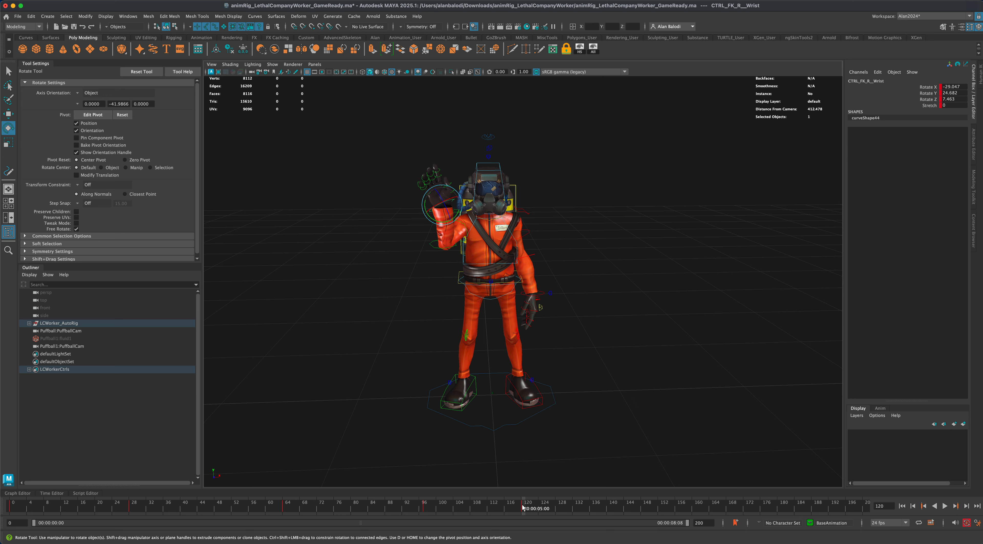
# Adjust the right wrist at frame 120 to about -32.3 in X, 12.3 in Y and -1 in Z.
pyautogui.moveTo(522, 507)
pyautogui.mouseDown()
pyautogui.moveTo(49, 511)
pyautogui.moveTo(522, 512)
pyautogui.mouseUp()
pyautogui.moveTo(445, 212); pyautogui.dragTo(446, 217)
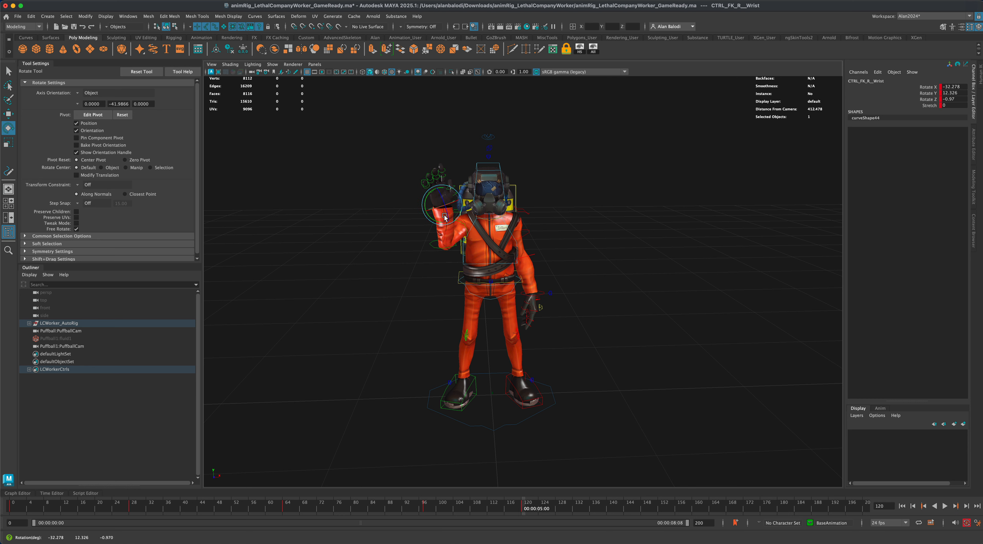
pyautogui.moveTo(584, 320)
pyautogui.keyDown('alt'); pyautogui.mouseDown()
pyautogui.moveTo(585, 300)
pyautogui.moveTo(587, 313)
pyautogui.mouseUp(); pyautogui.keyUp('alt')
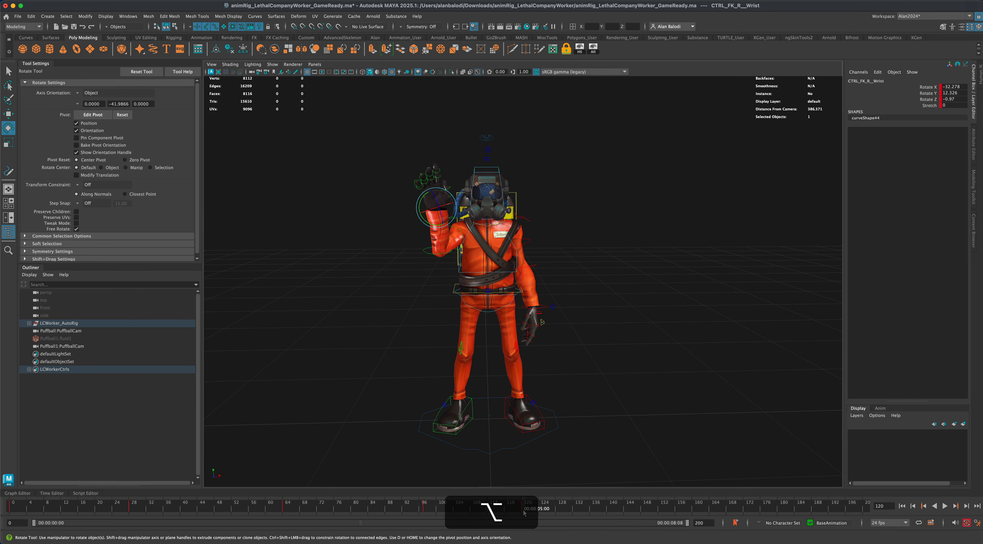
# Play forward to frame 132, select the right elbow control and key its raised pose there.
pyautogui.hotkey('alt', 'v')
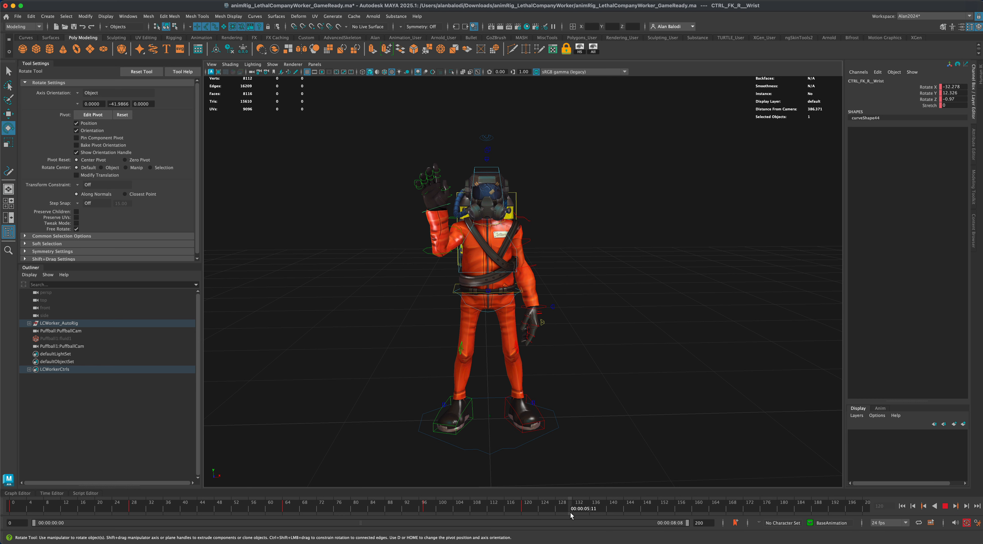
pyautogui.hotkey('alt', 'v')
pyautogui.click(429, 255)
pyautogui.press('q')
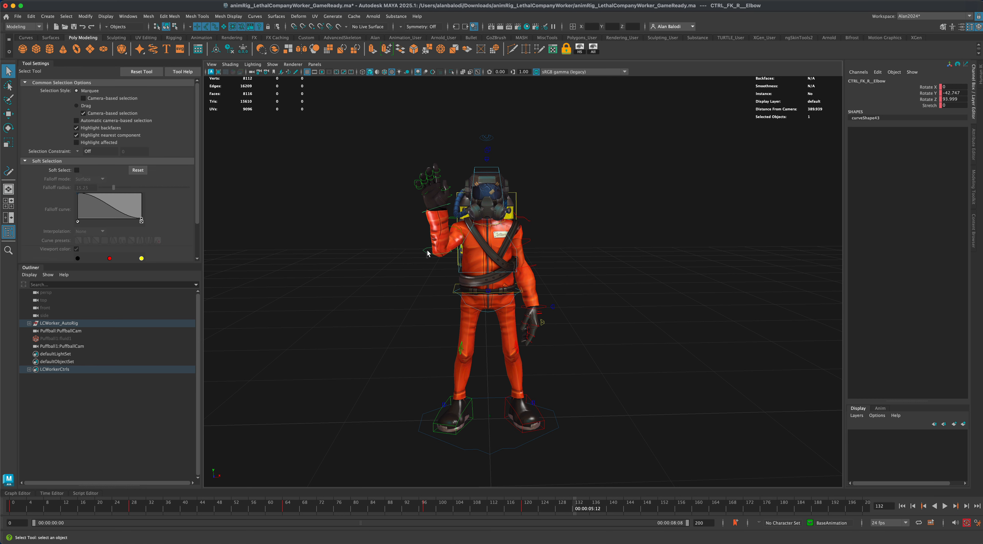
pyautogui.press('s')
# Key the right elbow's raised pose at frames 141 and 149 and once more a few frames further on.
pyautogui.hotkey('alt', 'v')
pyautogui.hotkey('alt', 'v')
pyautogui.press('s')
pyautogui.click(613, 508)
pyautogui.hotkey('alt', 'v')
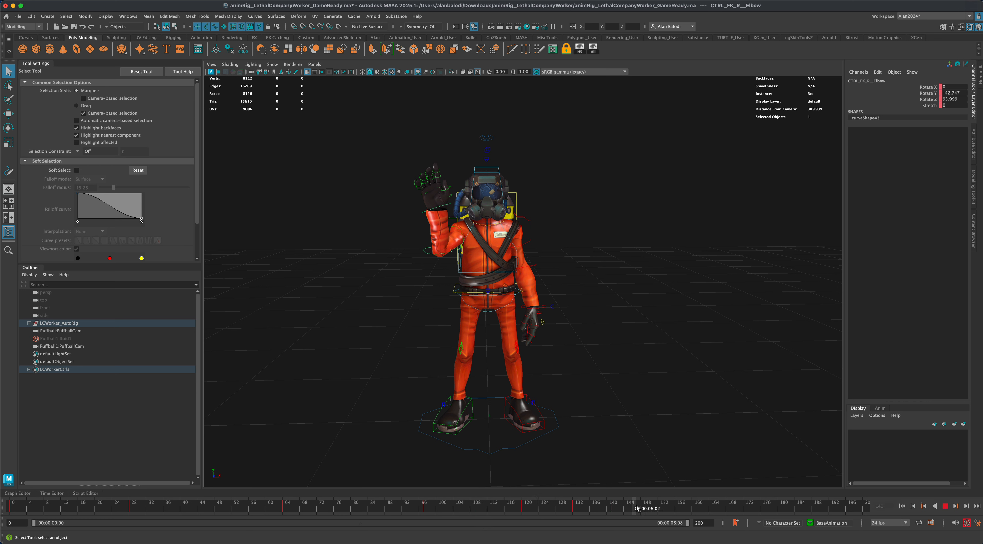
pyautogui.hotkey('alt', 'v')
pyautogui.press('s')
pyautogui.hotkey('alt', 'v')
pyautogui.press('s')
# Rotate the right elbow to about -1.5, -31.6, 89.9 at frame 132 and to about 0.5, -49.8, 96.8 at frame 141.
pyautogui.click(525, 508)
pyautogui.moveTo(525, 510); pyautogui.dragTo(574, 509)
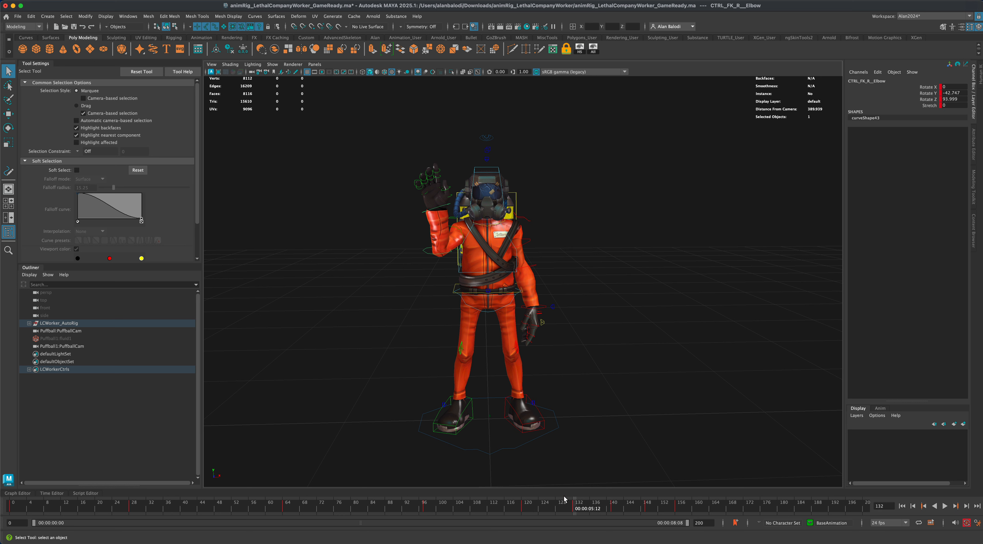
pyautogui.press('e')
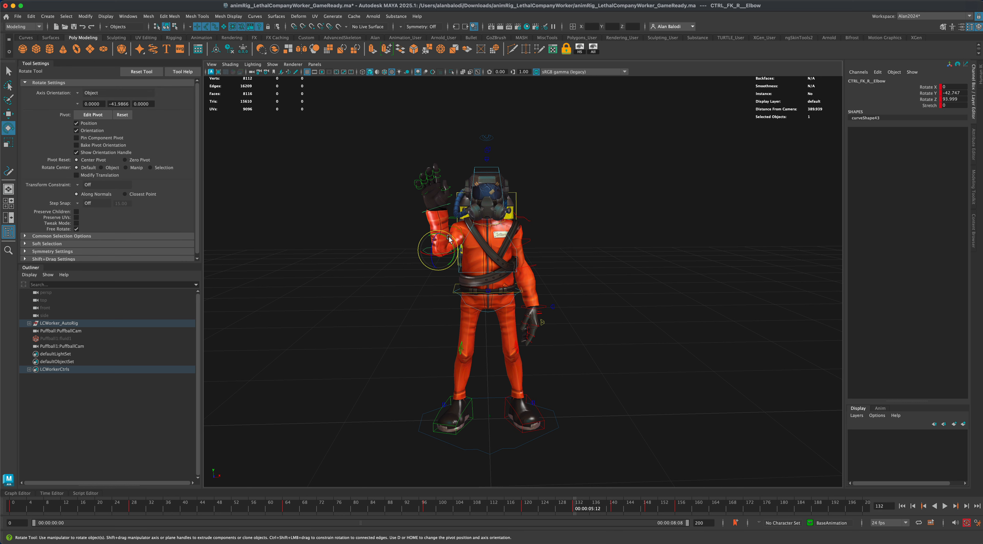
pyautogui.moveTo(417, 246); pyautogui.dragTo(416, 250)
pyautogui.moveTo(575, 511); pyautogui.dragTo(613, 512)
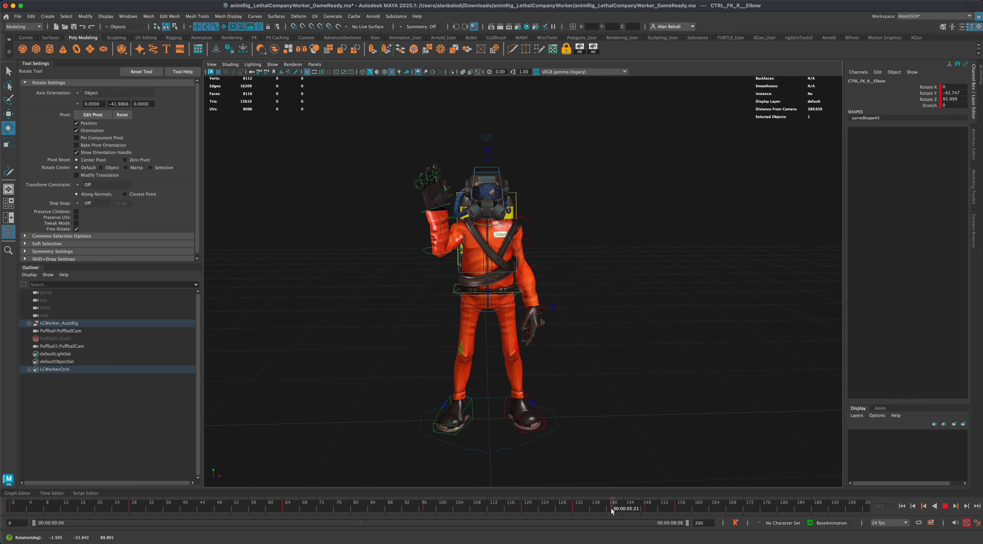
pyautogui.moveTo(455, 243); pyautogui.dragTo(457, 245)
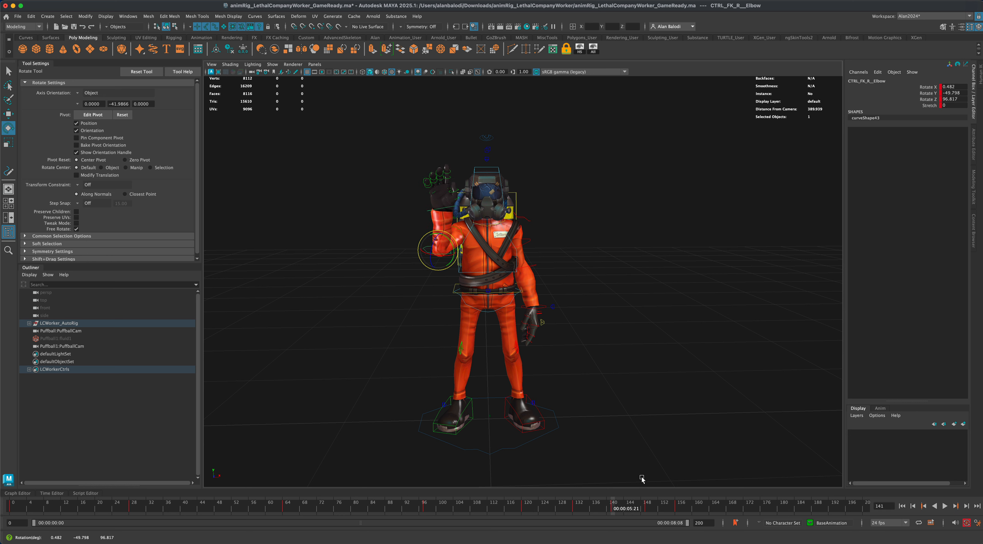
# Rotate the right elbow to about -1.4, -32.2, 90.1 at frame 149 and to about 0.5, -51.8, 97.7 at frame 156.
pyautogui.moveTo(614, 510); pyautogui.dragTo(651, 511)
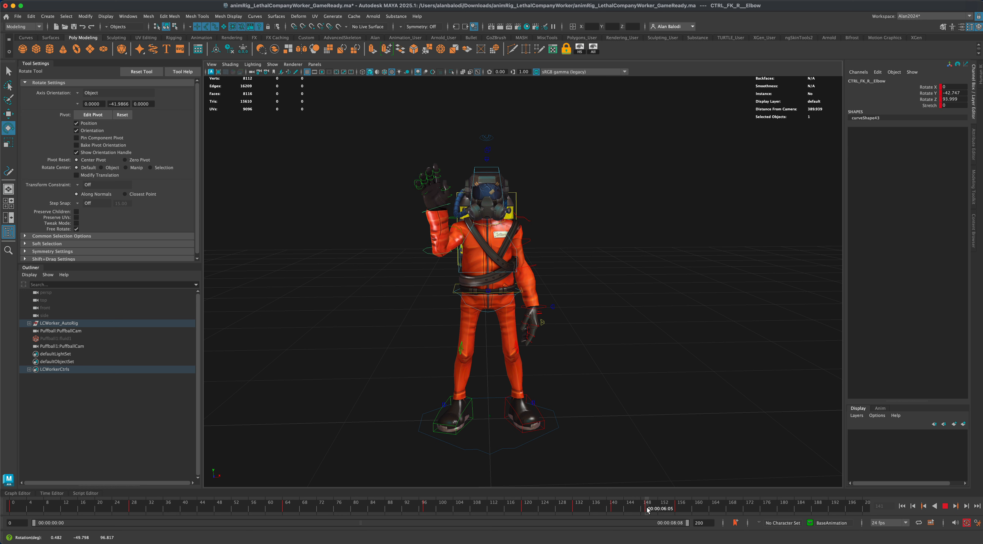
pyautogui.moveTo(419, 245); pyautogui.dragTo(465, 272)
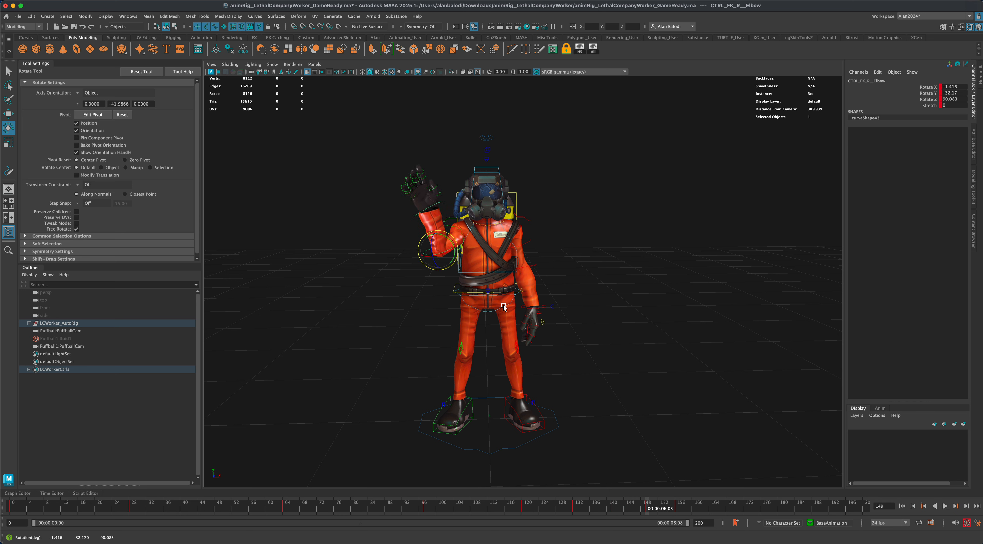
pyautogui.moveTo(648, 505); pyautogui.dragTo(681, 506)
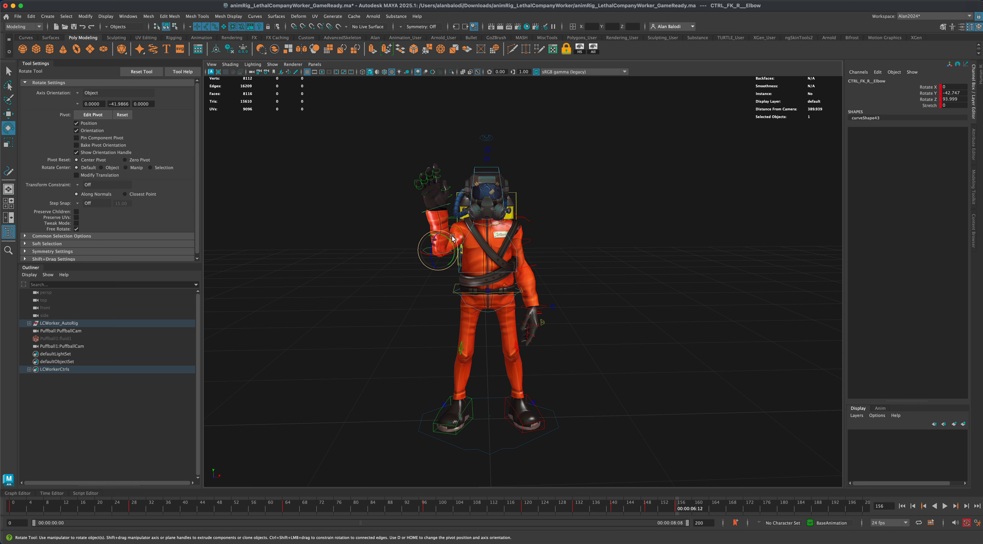
pyautogui.moveTo(452, 238); pyautogui.dragTo(447, 255)
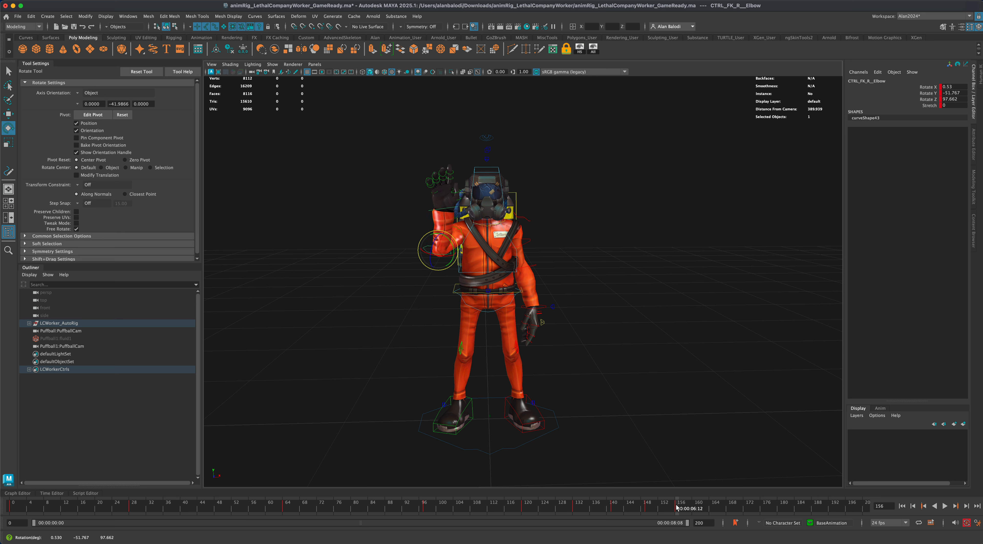
# Return to frame 120, select all of the character's rig controls and copy their keys.
pyautogui.moveTo(676, 504); pyautogui.dragTo(528, 508)
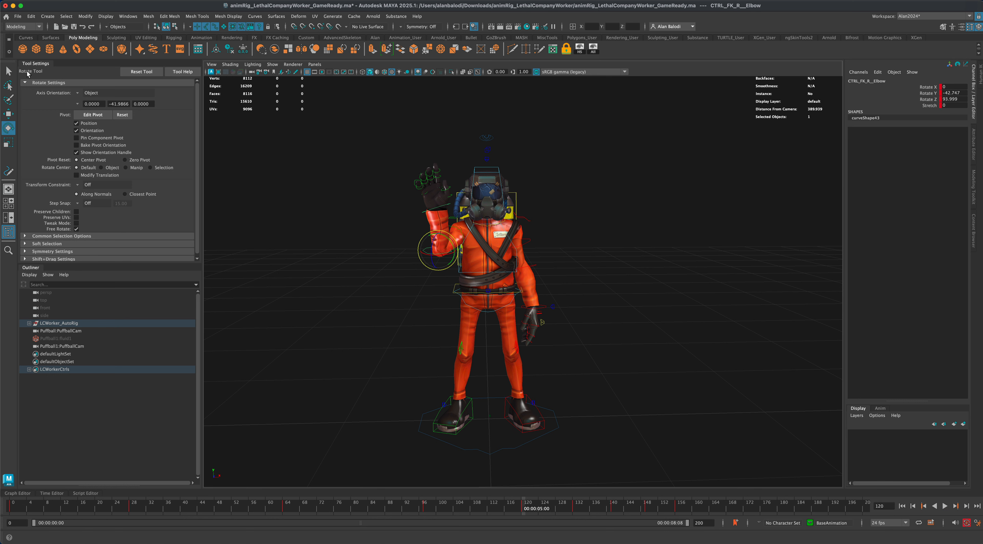
pyautogui.press('q')
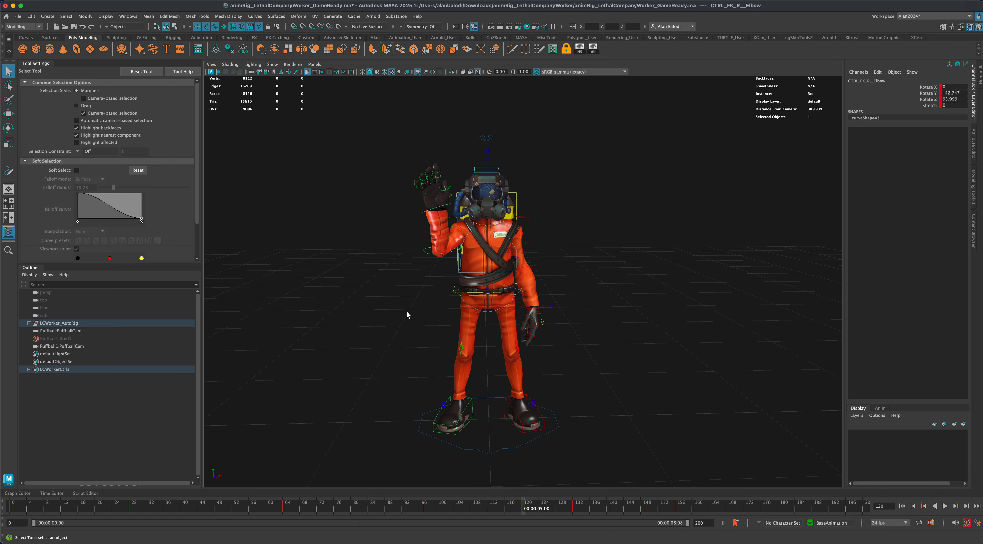
pyautogui.click(408, 313)
pyautogui.moveTo(371, 132); pyautogui.dragTo(624, 470)
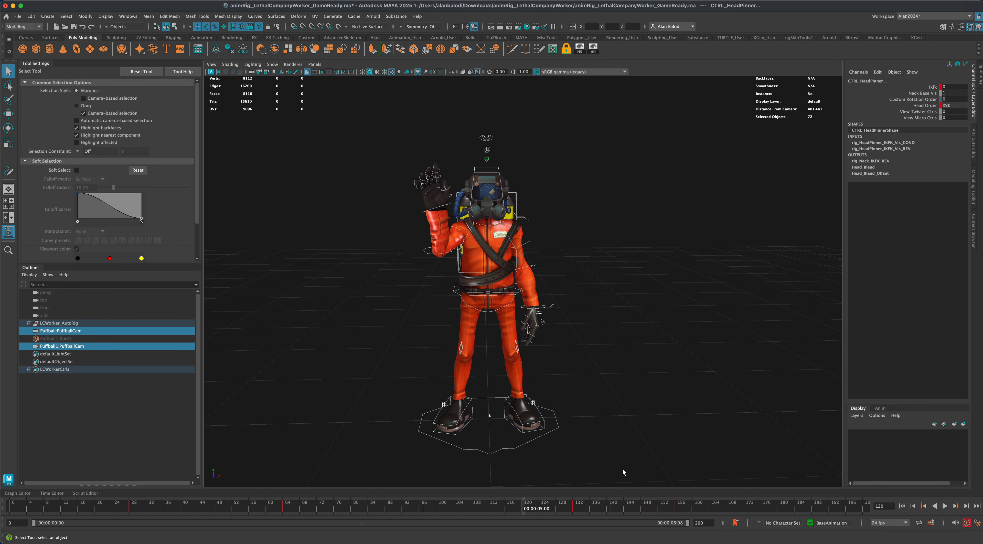
pyautogui.hotkey('alt', 'v')
pyautogui.click(523, 510)
pyautogui.rightClick(522, 504)
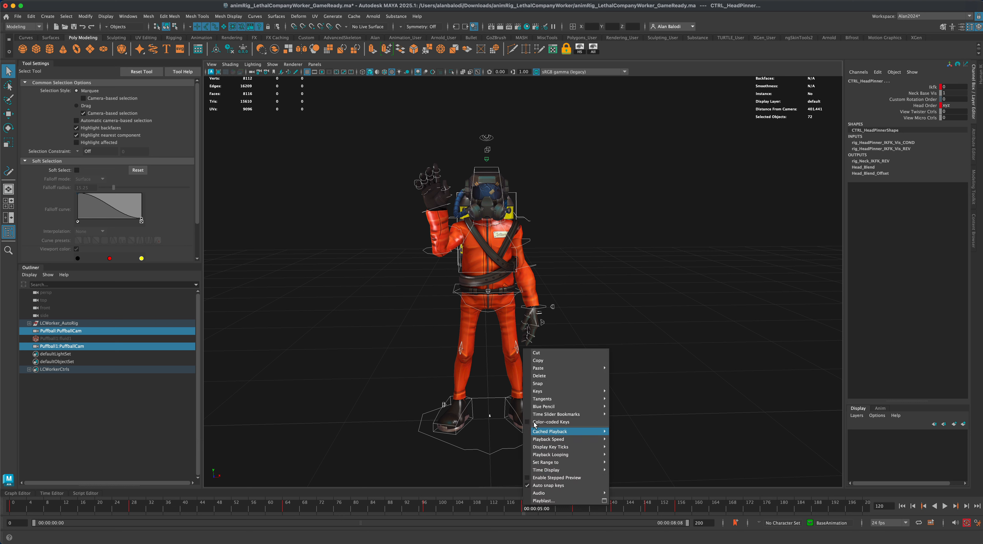
pyautogui.click(543, 361)
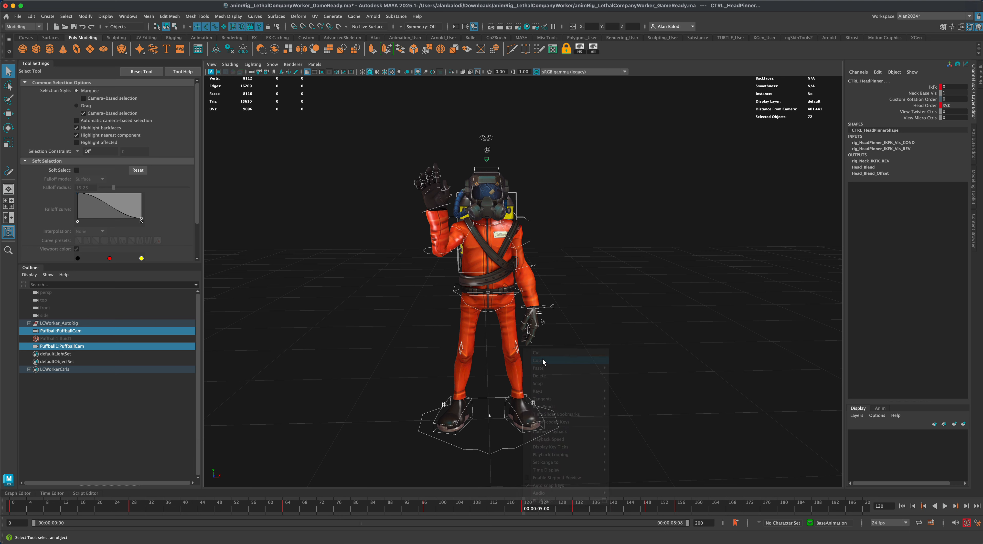
# Paste the copied keys at frame 168 and compare that pose with frame 120.
pyautogui.click(729, 508)
pyautogui.rightClick(729, 508)
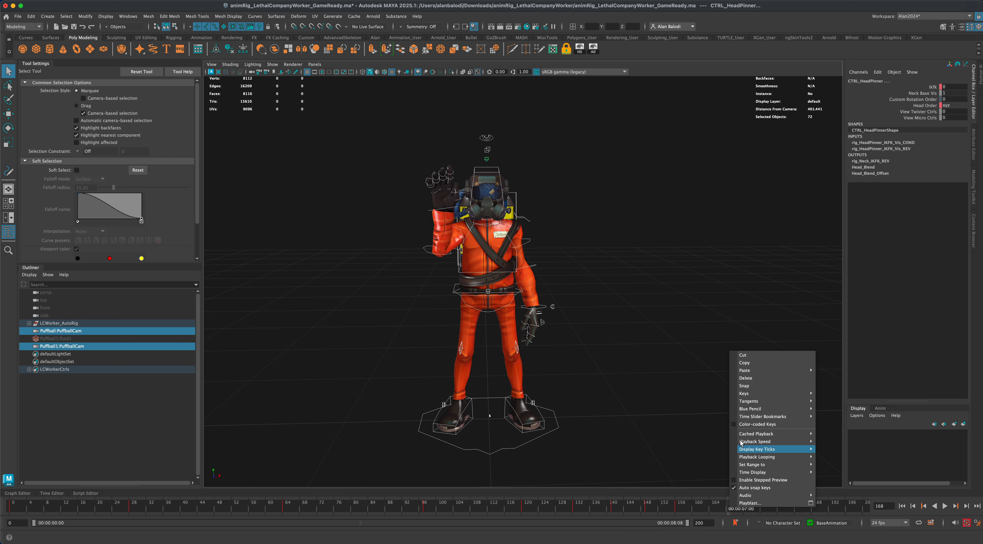
pyautogui.moveTo(749, 373)
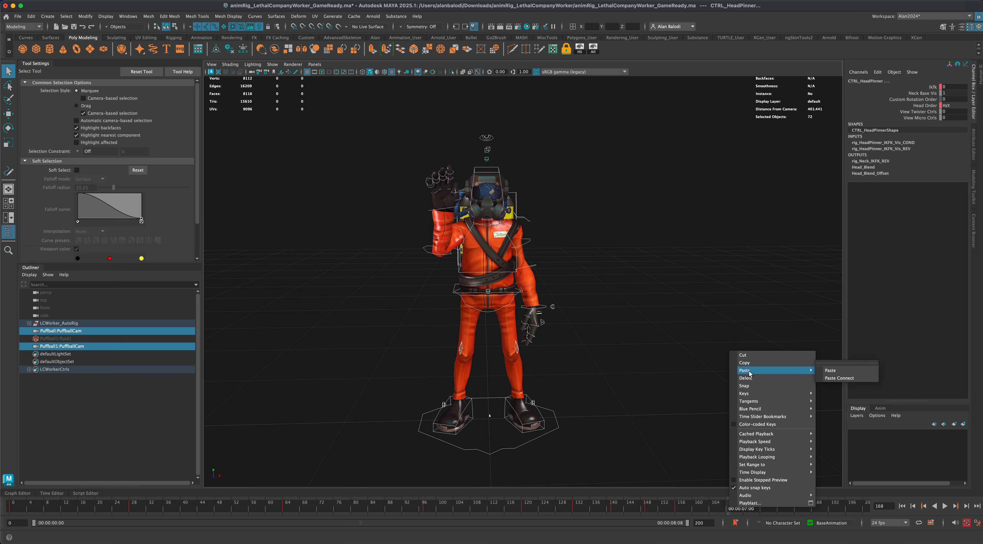
pyautogui.click(830, 370)
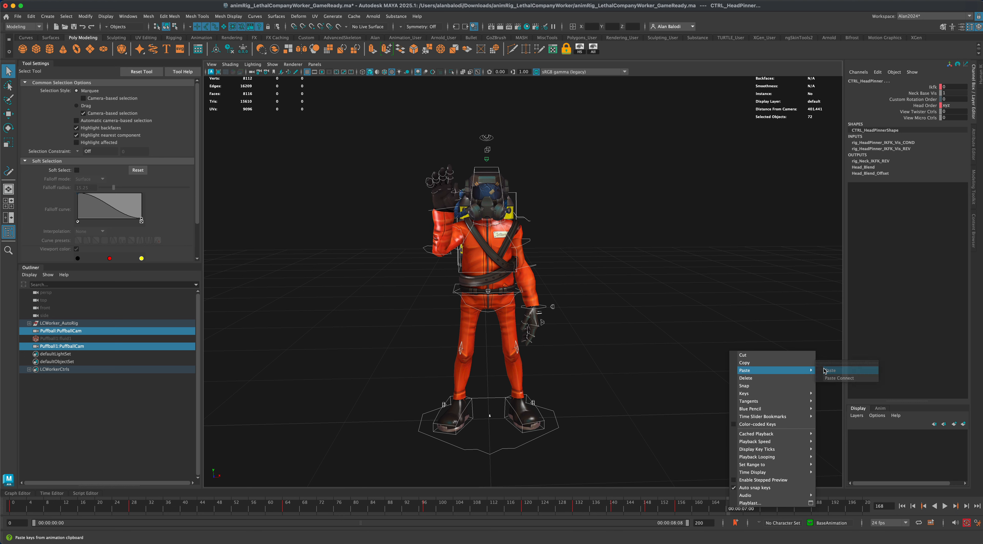
pyautogui.click(523, 509)
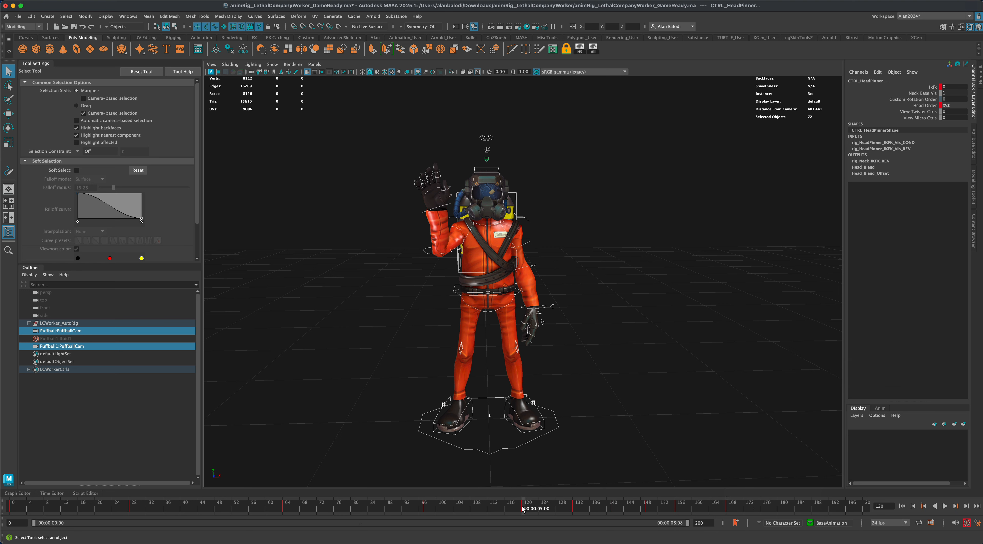
pyautogui.click(728, 508)
pyautogui.click(523, 507)
pyautogui.click(728, 509)
# At frame 168, lower the body control to about -1.3 in Y and rotate it to about 0, -4.9, 1.5.
pyautogui.click(659, 438)
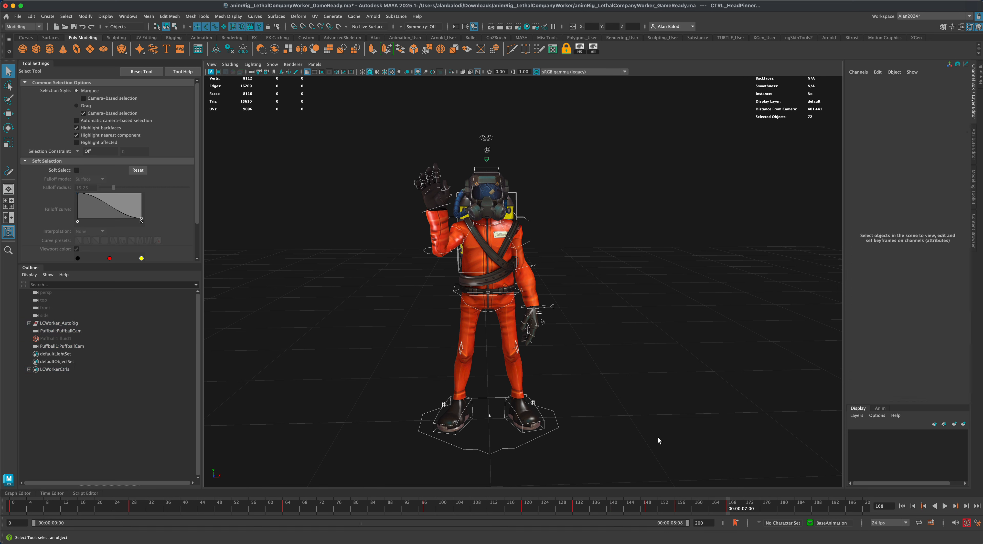
pyautogui.click(522, 293)
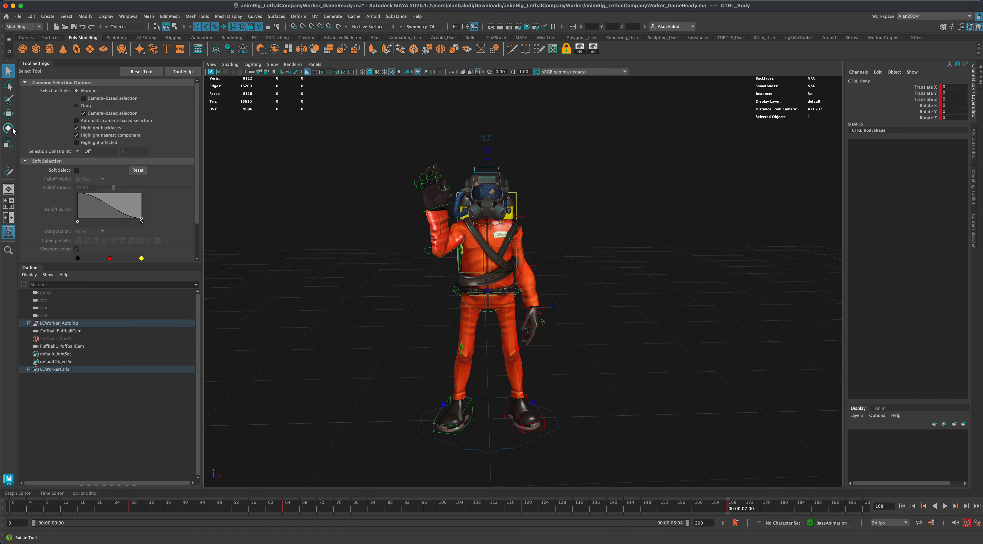
pyautogui.press('w')
pyautogui.moveTo(487, 274); pyautogui.dragTo(487, 276)
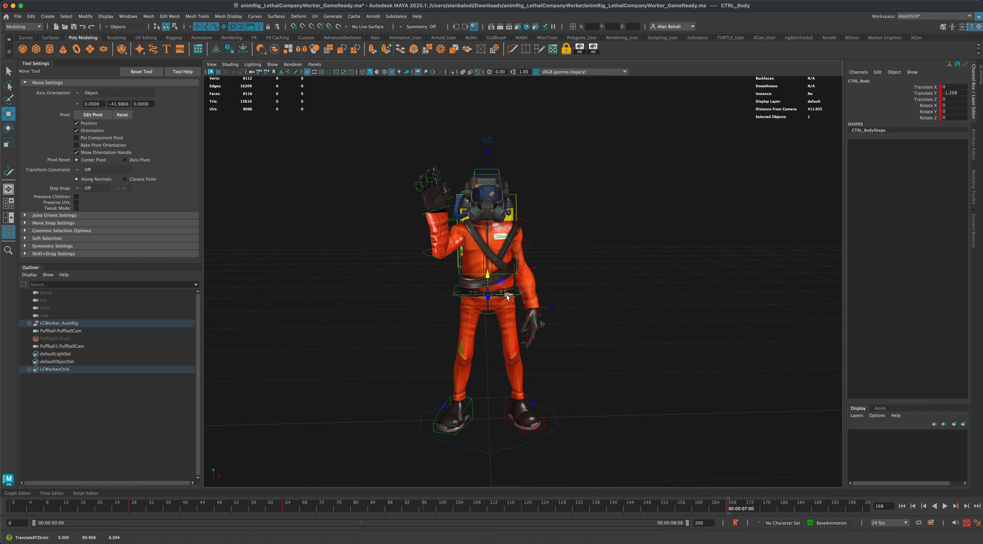
pyautogui.press('e')
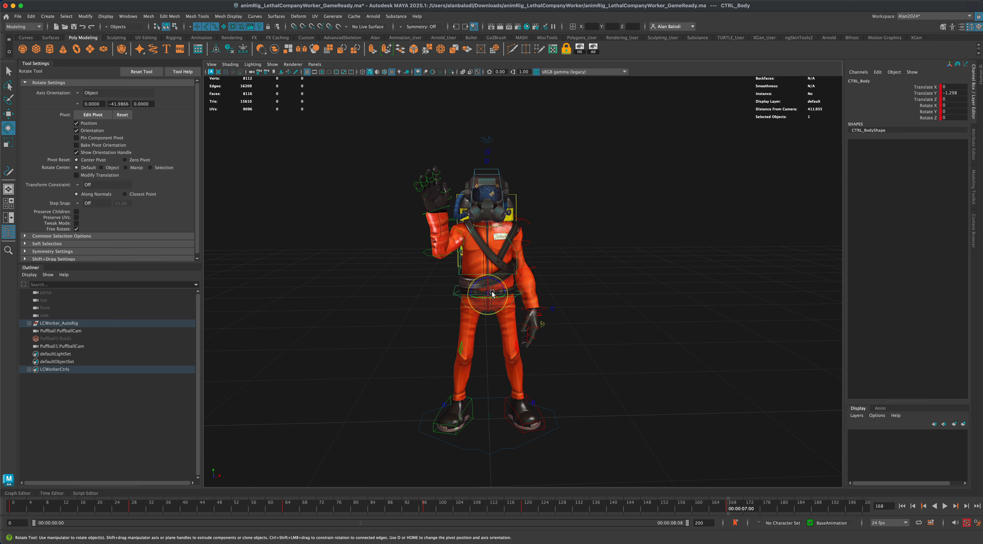
pyautogui.moveTo(492, 292); pyautogui.dragTo(490, 292)
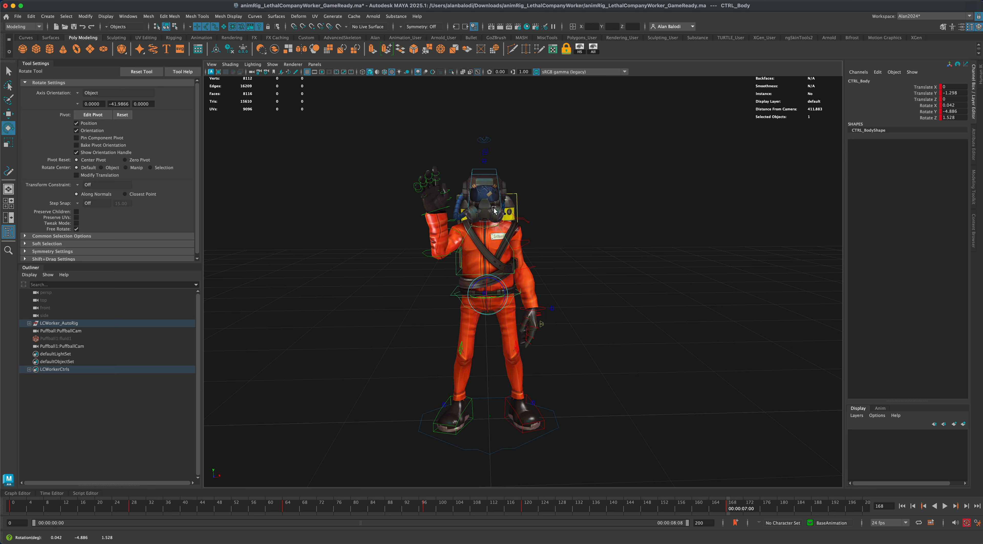
# Rotate the head control to about 20.7, -1.1, -2.8 at frame 168 and key it.
pyautogui.click(494, 173)
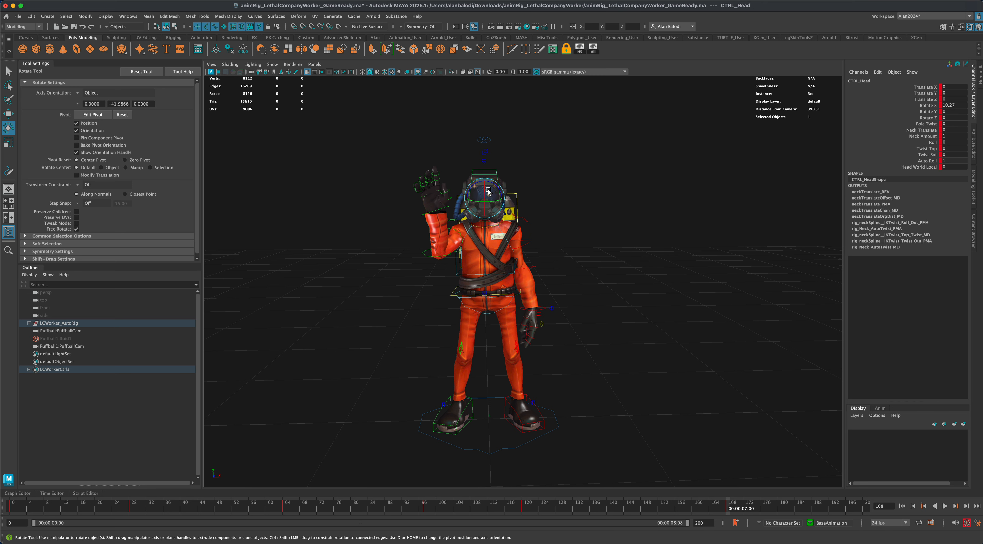
pyautogui.moveTo(488, 188); pyautogui.dragTo(489, 193)
pyautogui.press('s')
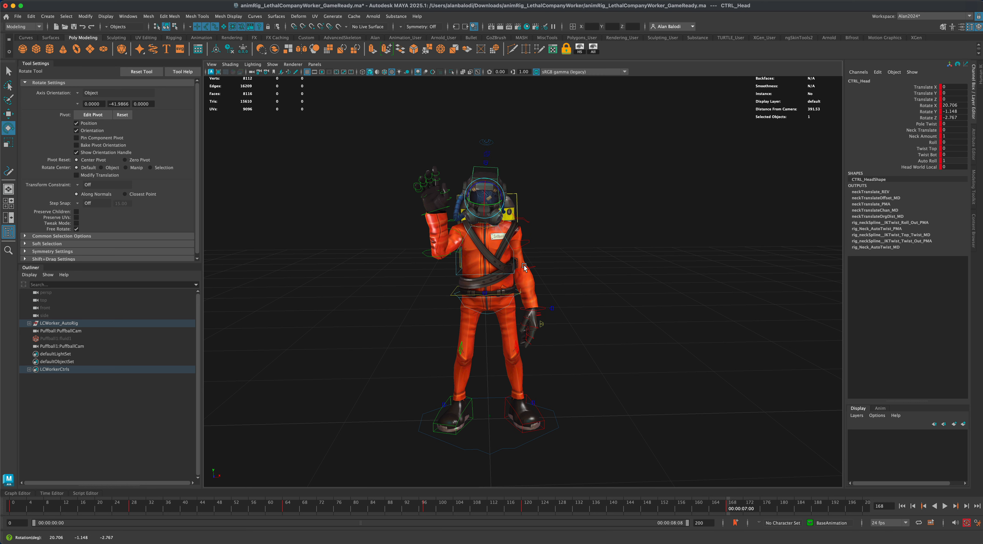
# Adjust the left arm at frame 168, rotate the left wrist to about -26.4 in Z, and deselect the controls.
pyautogui.click(527, 244)
pyautogui.moveTo(528, 245); pyautogui.dragTo(528, 255)
pyautogui.click(546, 309)
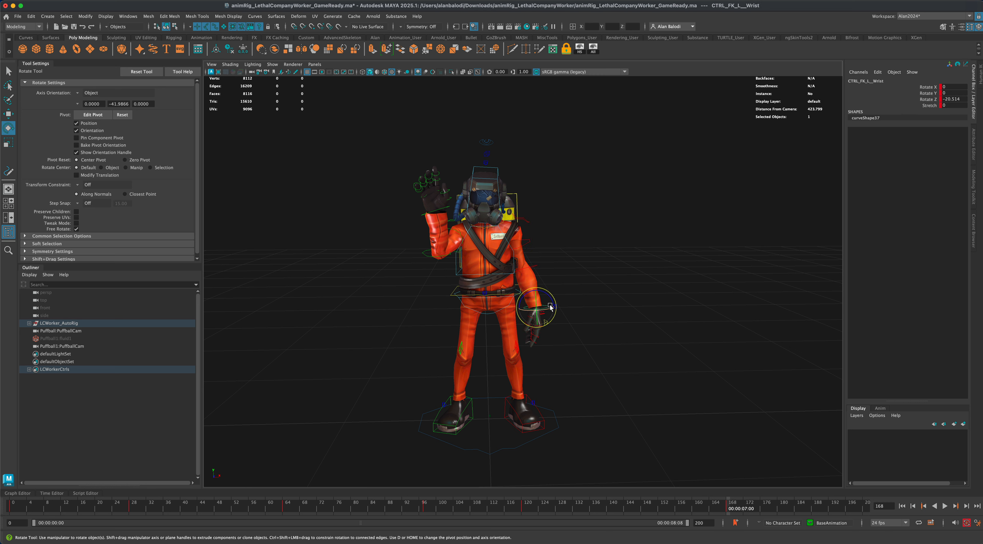
pyautogui.moveTo(550, 300); pyautogui.dragTo(551, 302)
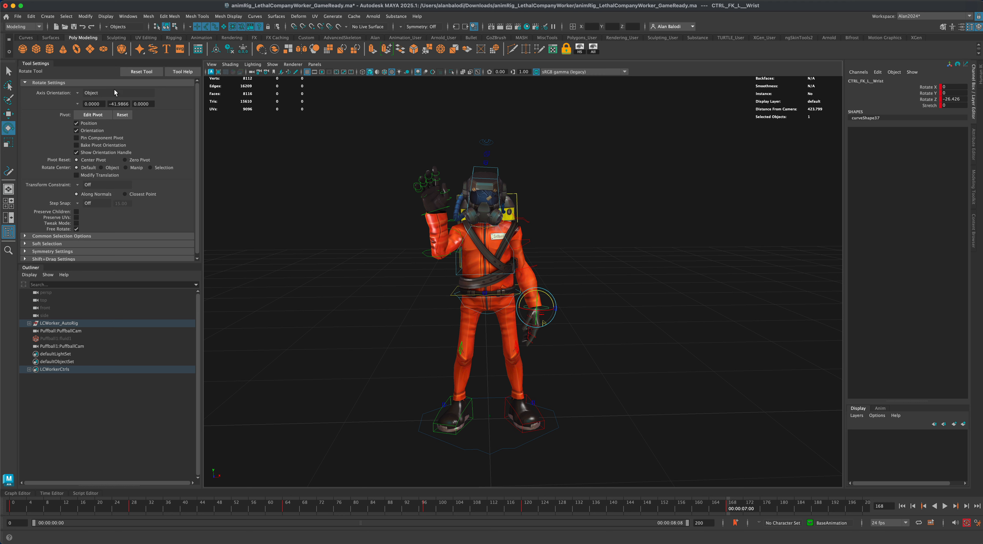
pyautogui.click(8, 70)
pyautogui.click(595, 291)
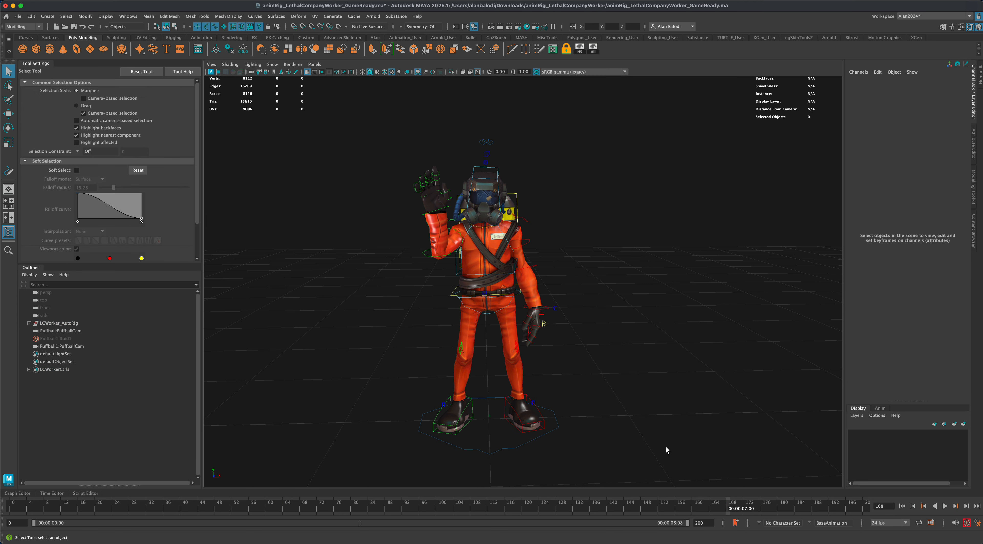
# Review the animation by scrubbing past frame 168 and playing it from the first frame.
pyautogui.moveTo(728, 508)
pyautogui.mouseDown()
pyautogui.moveTo(504, 508)
pyautogui.moveTo(809, 508)
pyautogui.mouseUp()
pyautogui.click(902, 507)
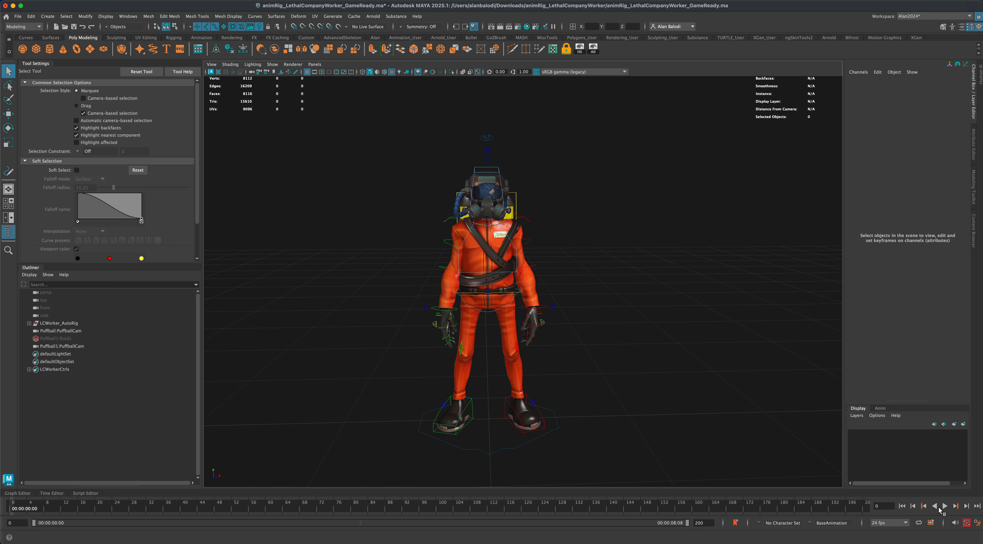
pyautogui.click(944, 506)
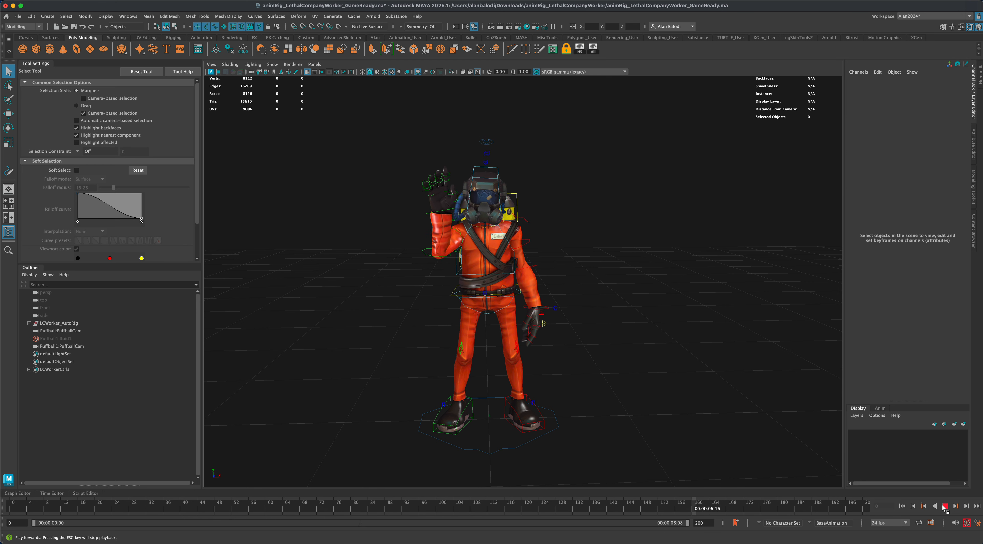
pyautogui.click(943, 505)
# Select all rig controls, copy their keys at frame 0 and paste them at frame 200.
pyautogui.moveTo(820, 506); pyautogui.dragTo(866, 506)
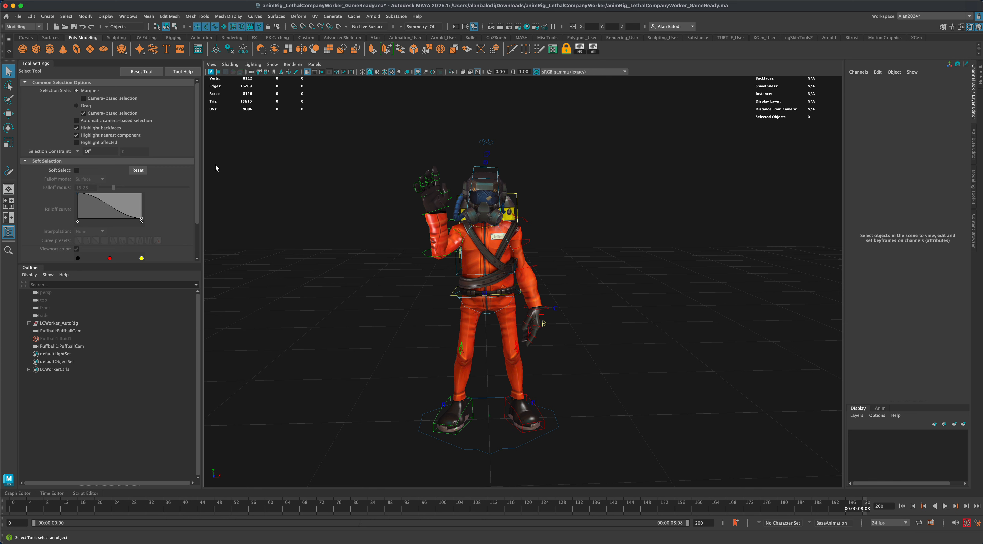
pyautogui.moveTo(368, 120); pyautogui.dragTo(608, 462)
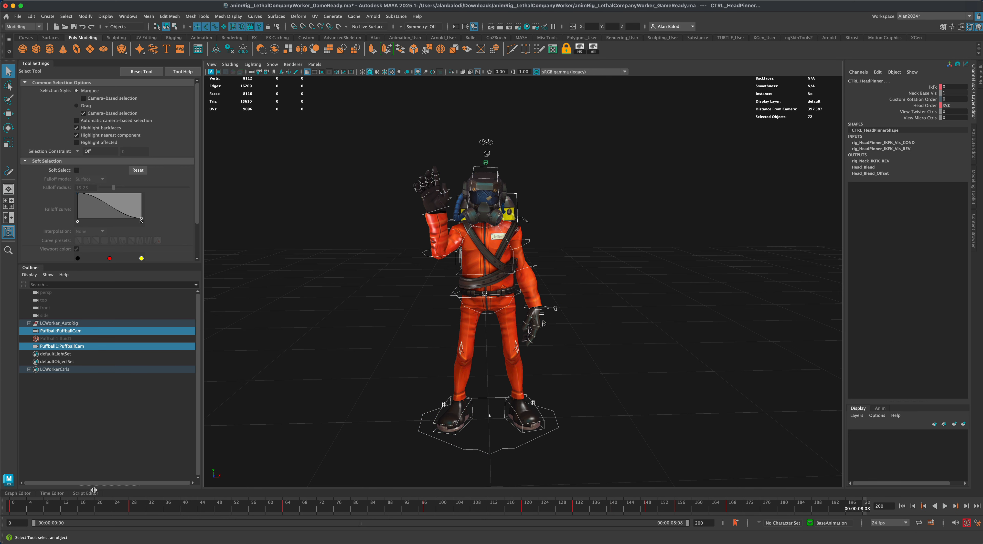
pyautogui.click(11, 508)
pyautogui.rightClick(12, 507)
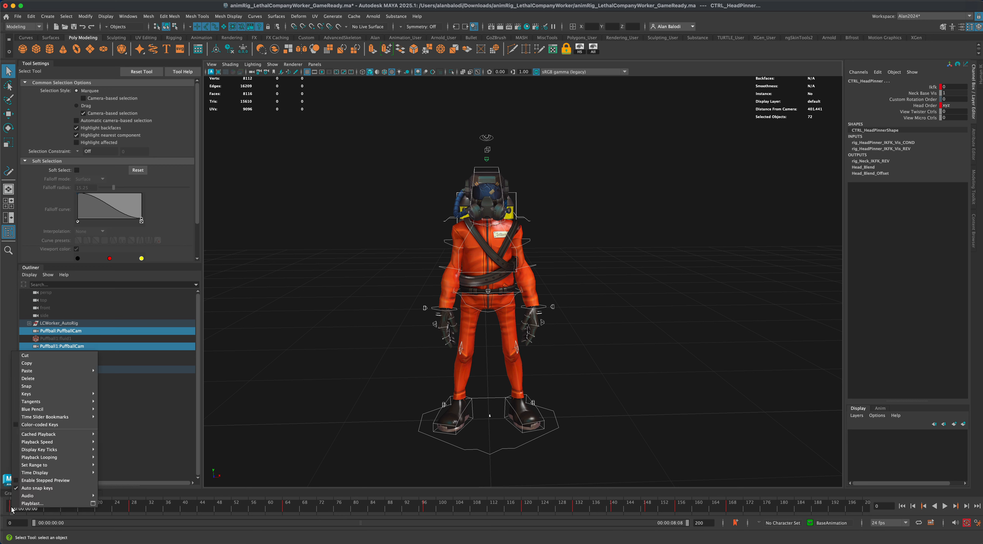
pyautogui.click(41, 364)
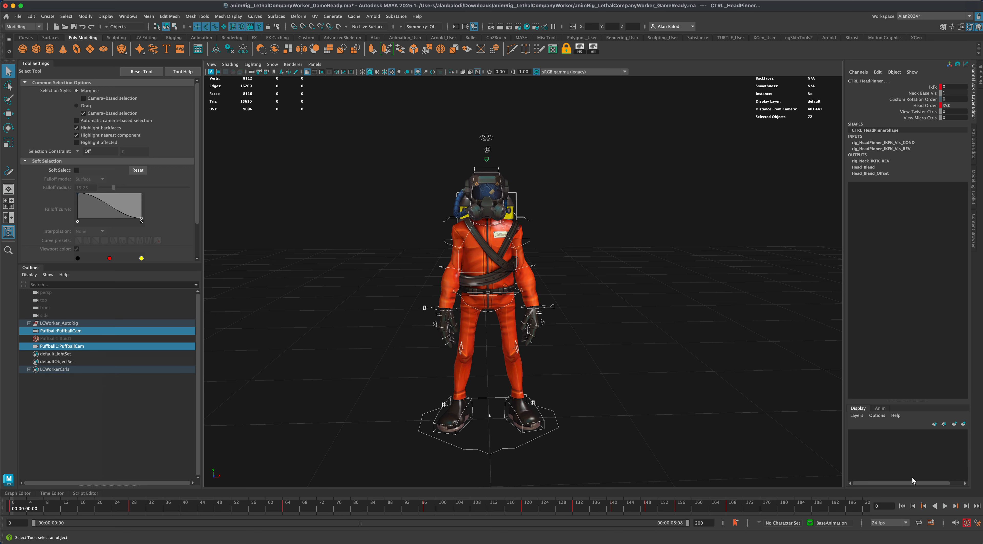
pyautogui.click(866, 508)
pyautogui.rightClick(867, 508)
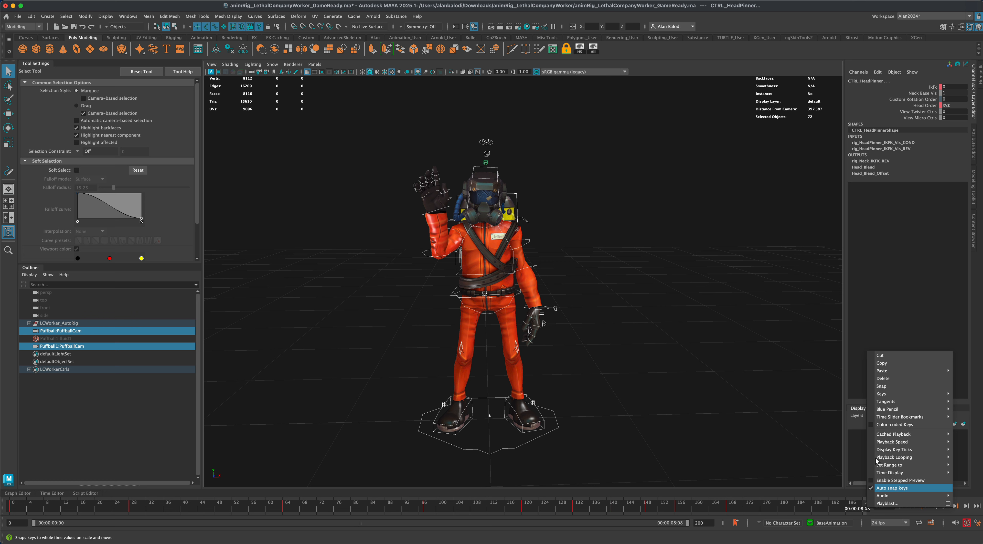
pyautogui.moveTo(885, 370)
pyautogui.click(849, 374)
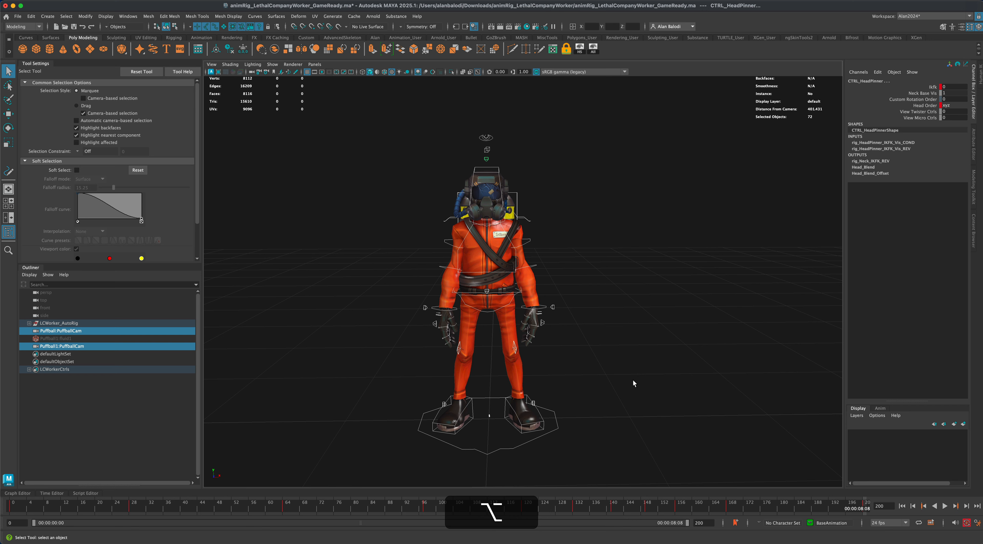
# Play the whole animation from the start to check the return to the idle pose, and deselect the controls.
pyautogui.keyDown('alt'); pyautogui.scroll(-2, 632, 380); pyautogui.keyUp('alt')
pyautogui.click(902, 506)
pyautogui.click(944, 506)
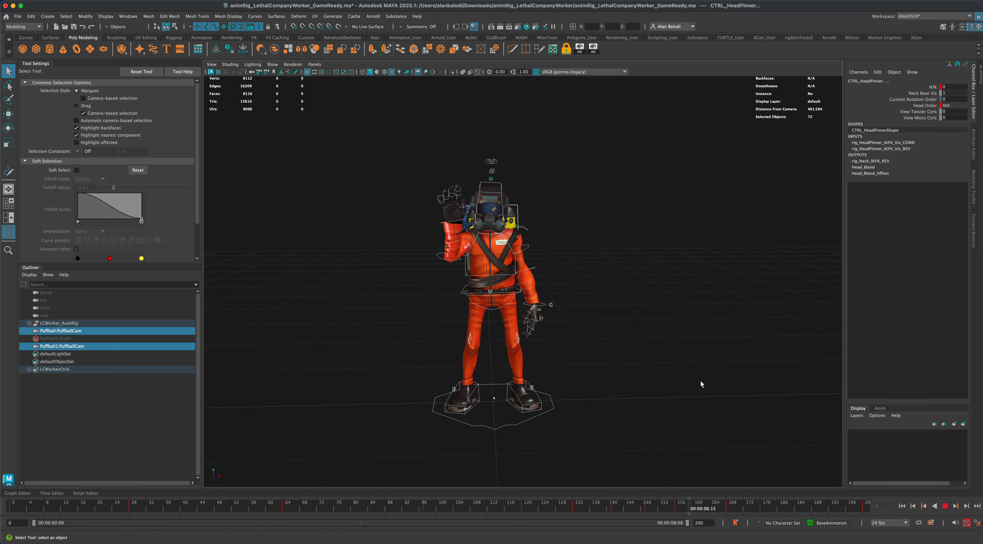
pyautogui.click(701, 384)
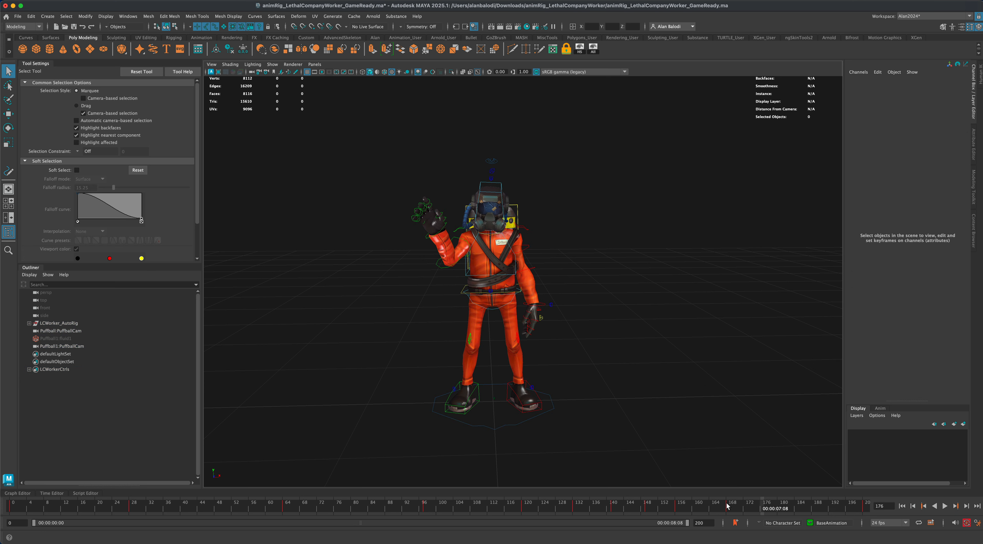
# Rotate the body control at frame 120 to about -2.3 in X, -3.1 in Y and -2.4 in Z.
pyautogui.moveTo(236, 508); pyautogui.dragTo(489, 512)
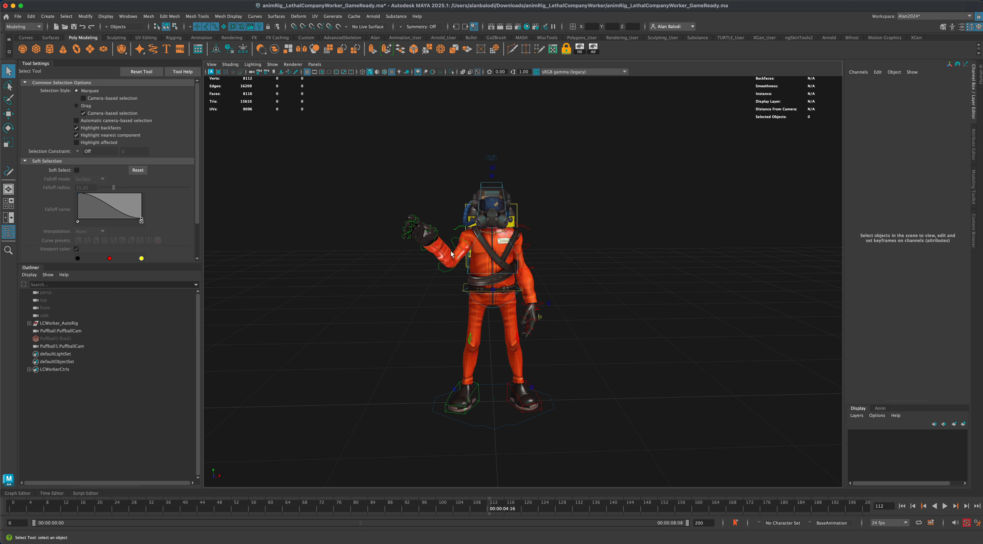
pyautogui.moveTo(369, 132); pyautogui.dragTo(649, 449)
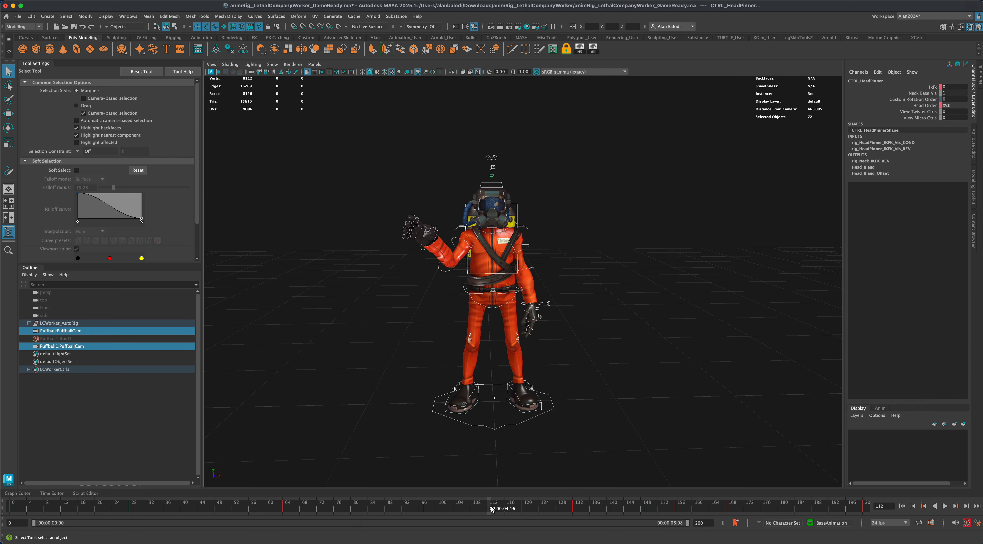
pyautogui.moveTo(492, 510); pyautogui.dragTo(523, 511)
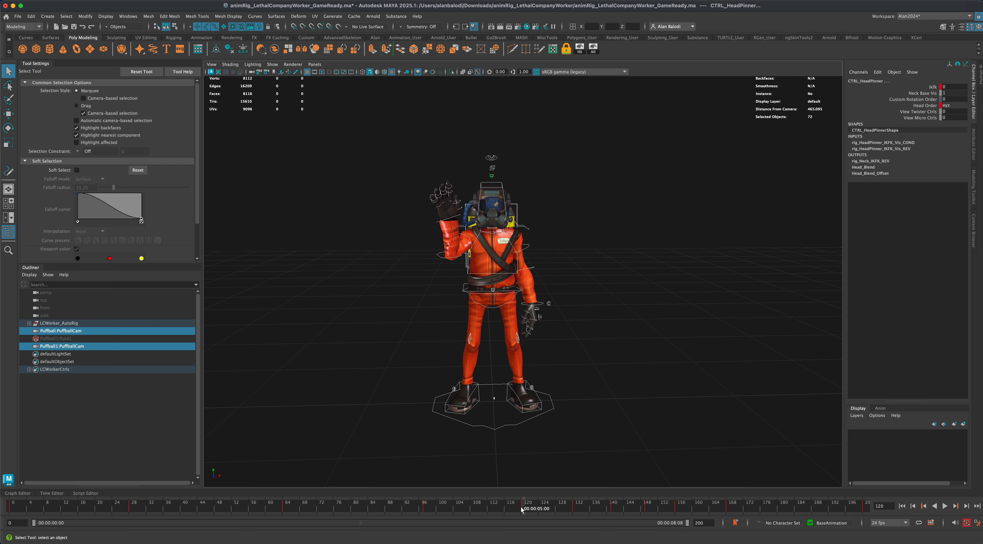
pyautogui.click(455, 293)
pyautogui.moveTo(459, 280); pyautogui.dragTo(465, 290)
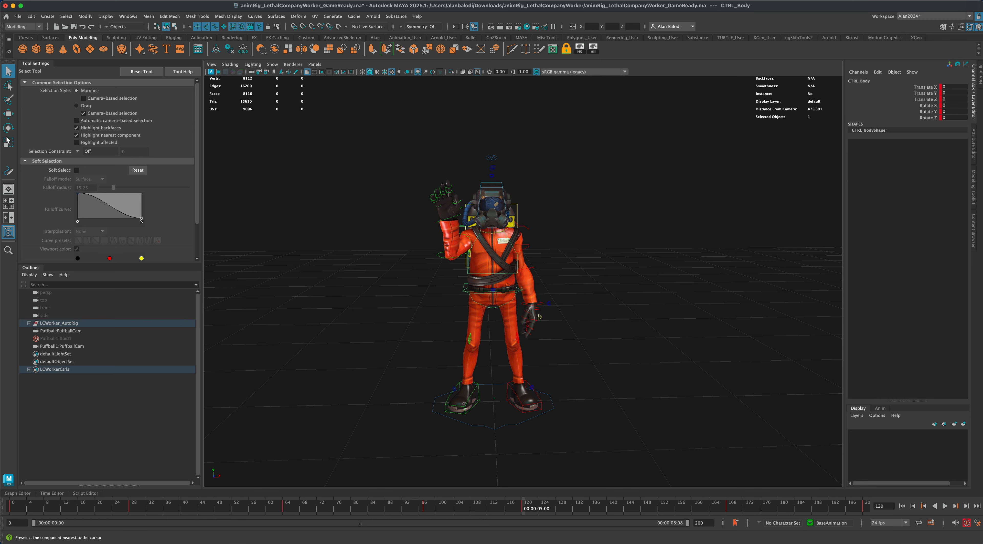
pyautogui.press('e')
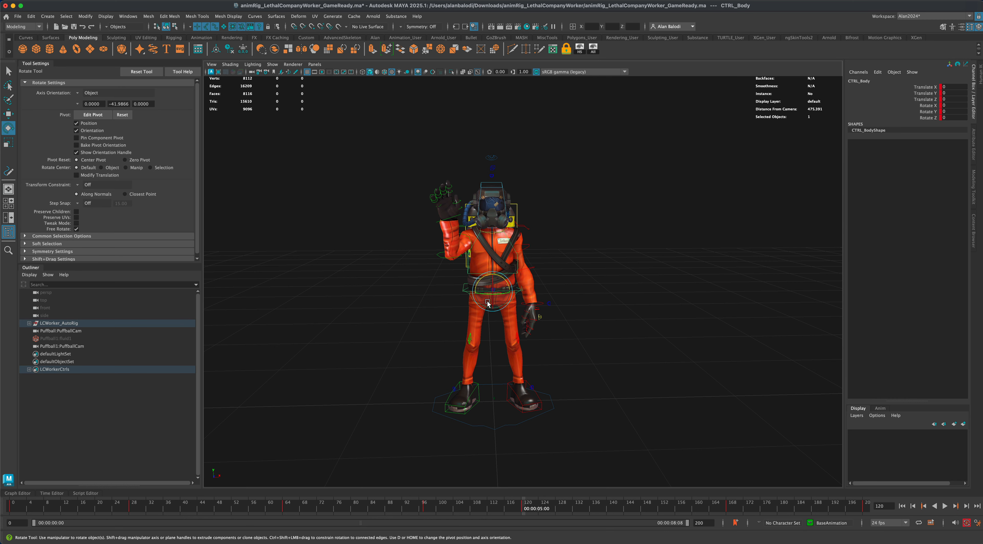
pyautogui.moveTo(487, 303); pyautogui.dragTo(487, 302)
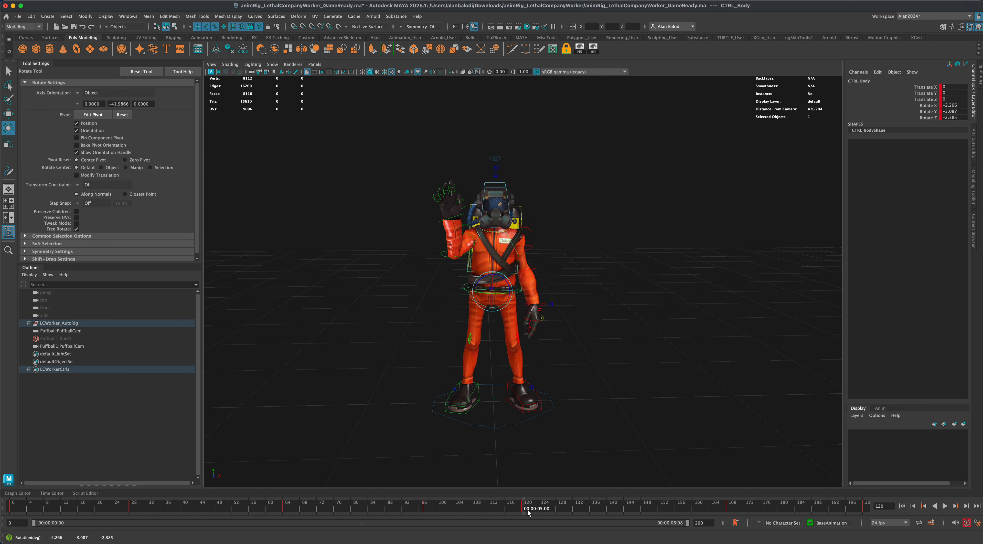
# Select the left wrist control at frame 120 and rotate it to about -20.5 in Z.
pyautogui.moveTo(522, 509)
pyautogui.mouseDown()
pyautogui.moveTo(430, 513)
pyautogui.moveTo(524, 513)
pyautogui.mouseUp()
pyautogui.click(545, 307)
pyautogui.moveTo(551, 302); pyautogui.dragTo(550, 300)
# Play the full animation from the start to check the body lean and wave, and deselect the rig controls.
pyautogui.moveTo(524, 508); pyautogui.dragTo(948, 509)
pyautogui.click(947, 507)
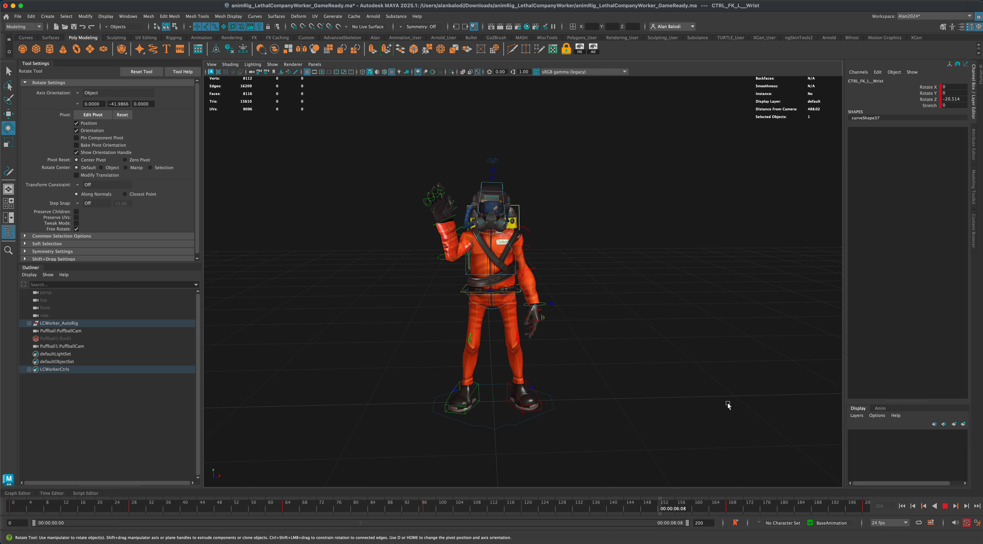
pyautogui.press('Escape')
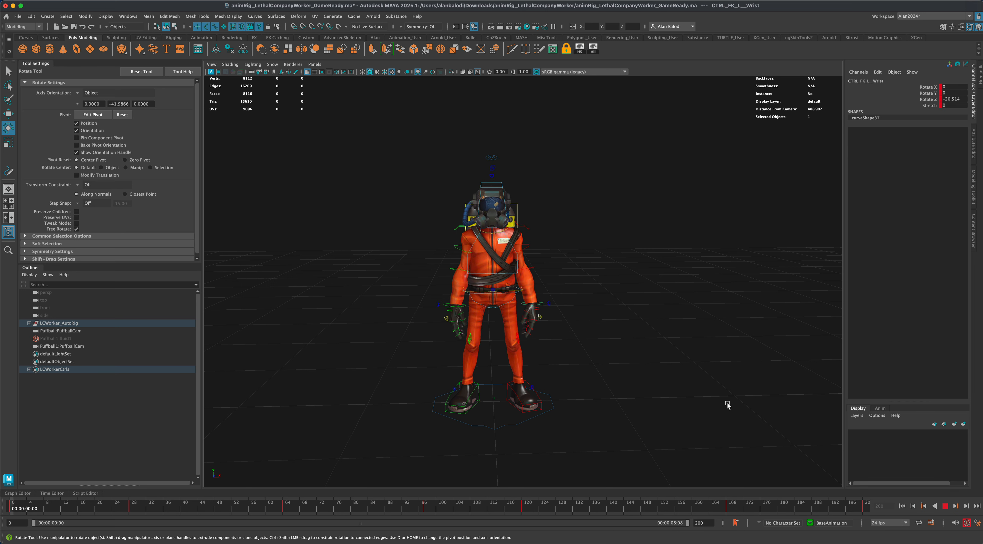
pyautogui.press('q')
pyautogui.click(382, 147)
pyautogui.moveTo(382, 144); pyautogui.dragTo(620, 456)
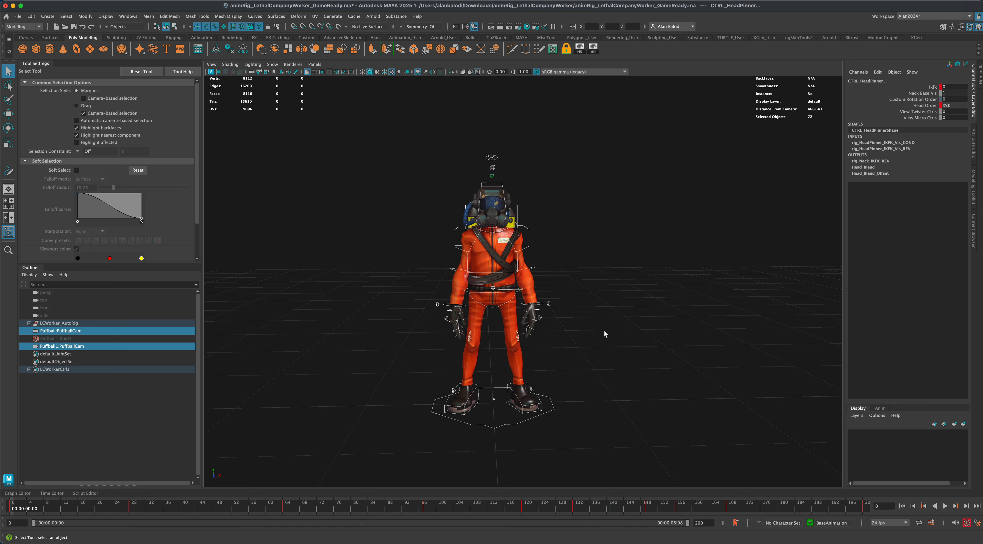
pyautogui.click(604, 334)
pyautogui.click(945, 506)
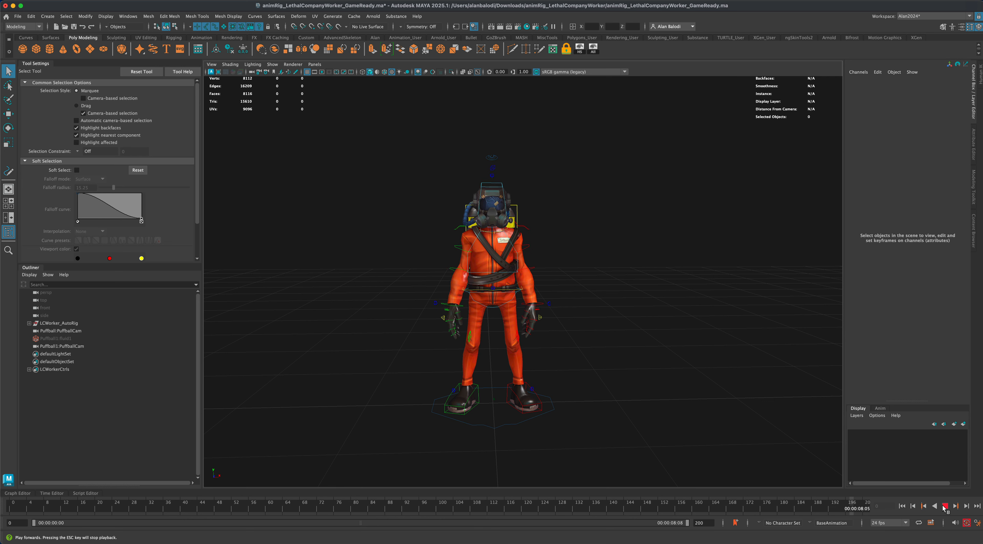
pyautogui.click(945, 506)
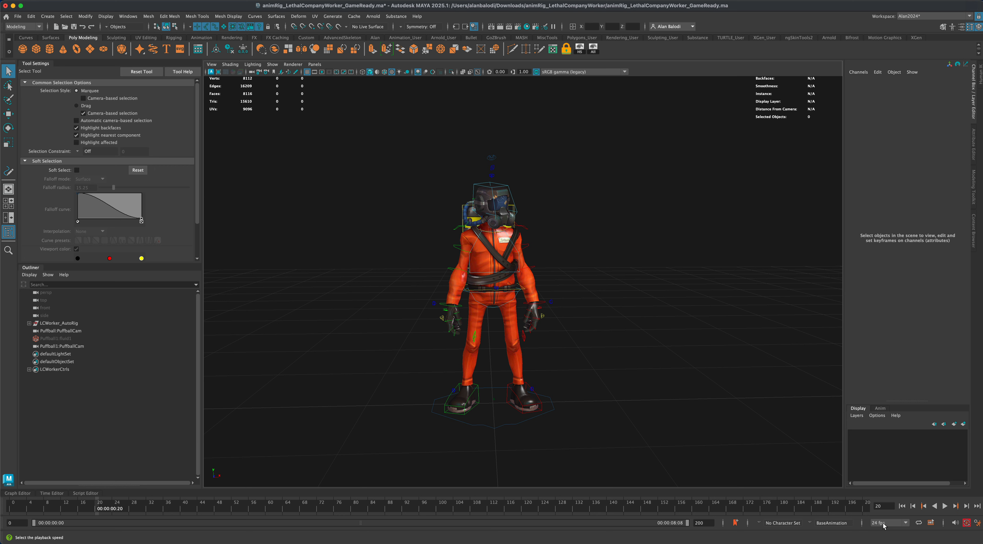
# Select all rig controls and extend the animation and visible timeline range to frame 400.
pyautogui.moveTo(369, 127); pyautogui.dragTo(632, 454)
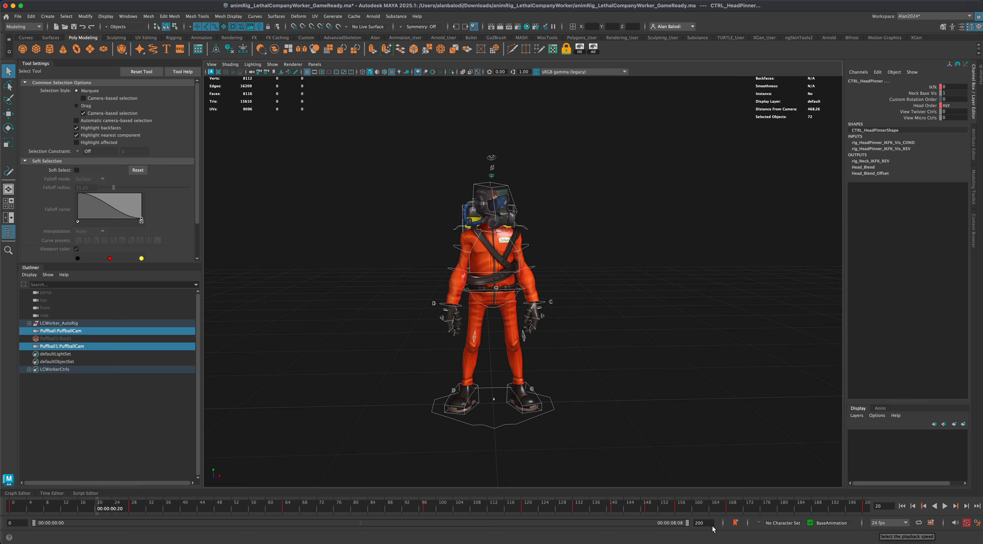
pyautogui.click(700, 522)
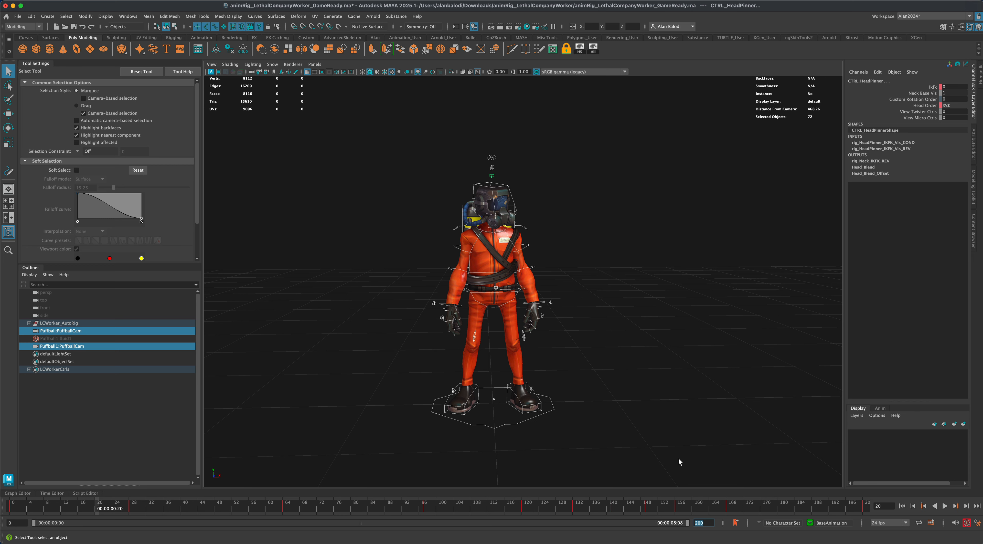
pyautogui.write('40')
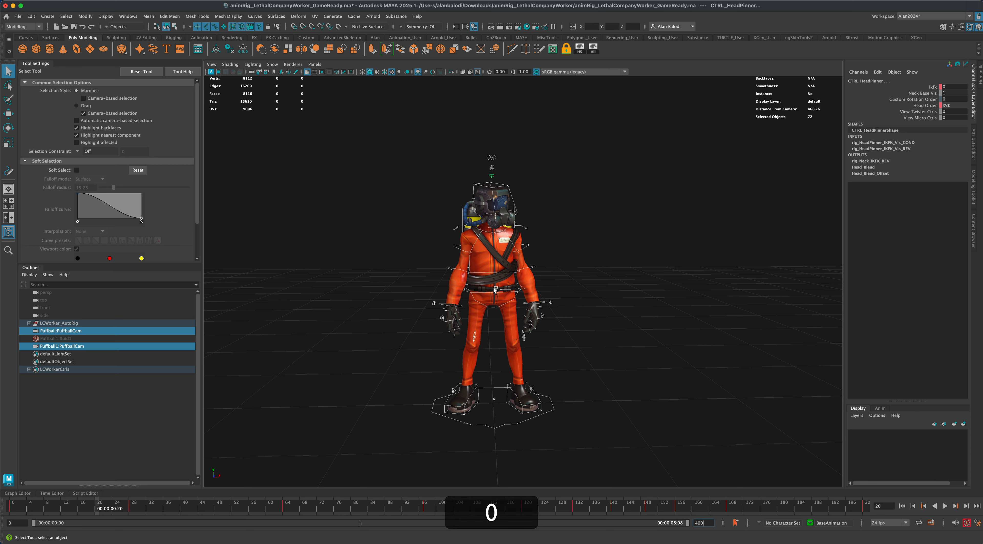
pyautogui.write('0')
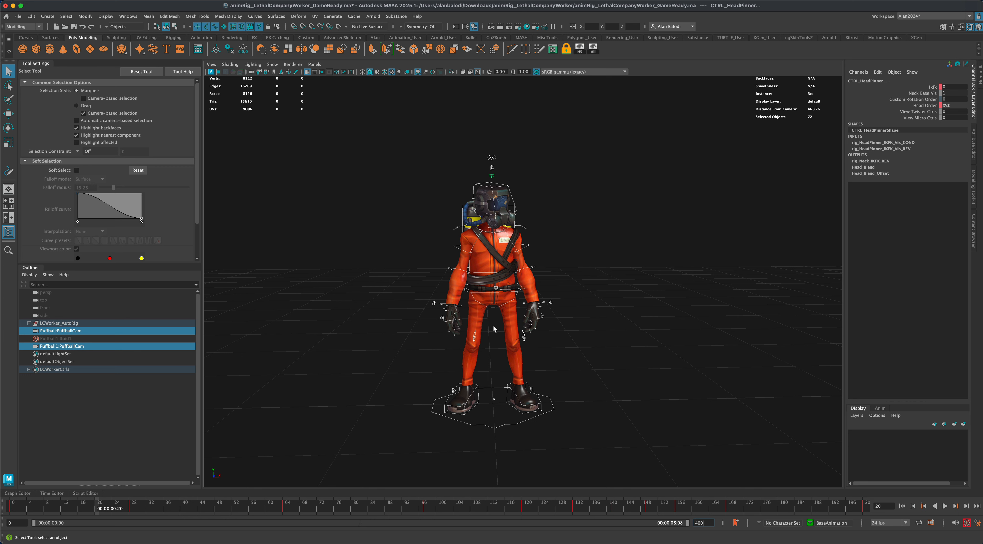
pyautogui.press('Return')
pyautogui.moveTo(366, 525); pyautogui.dragTo(689, 523)
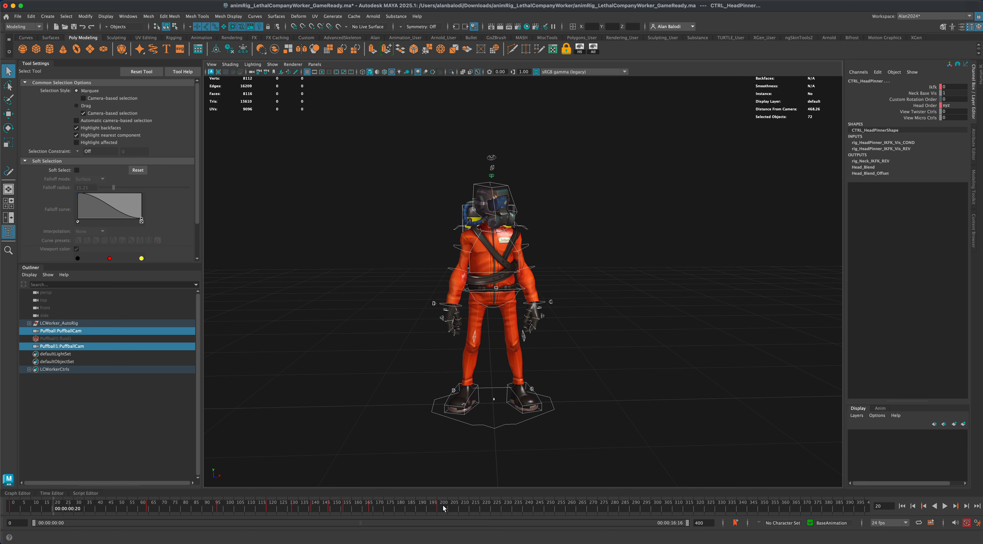
# Scale the keys between frames 0 and 208 down to end at about frame 130, and play the faster animation.
pyautogui.keyDown('shift'); pyautogui.moveTo(460, 508); pyautogui.dragTo(8, 508); pyautogui.keyUp('shift')
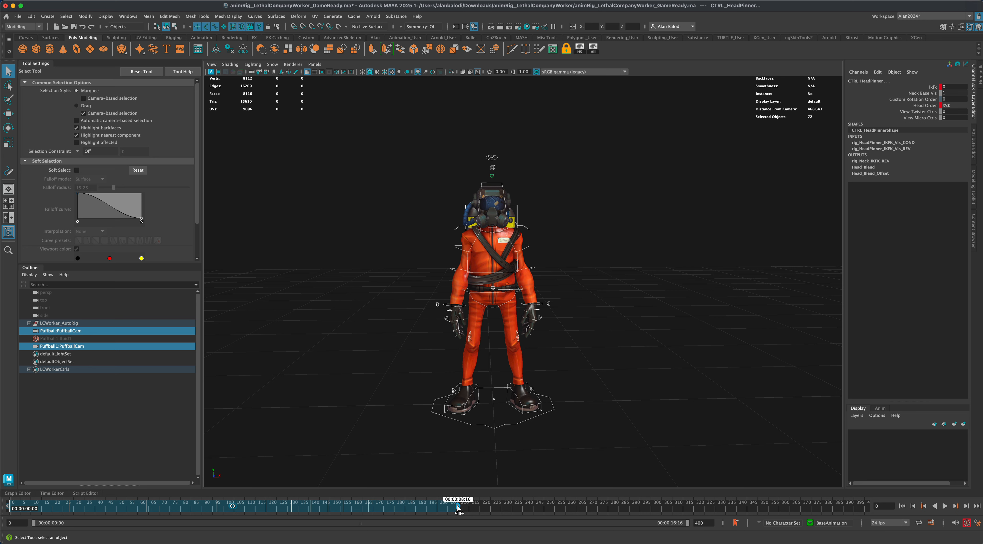
pyautogui.moveTo(457, 507); pyautogui.dragTo(291, 516)
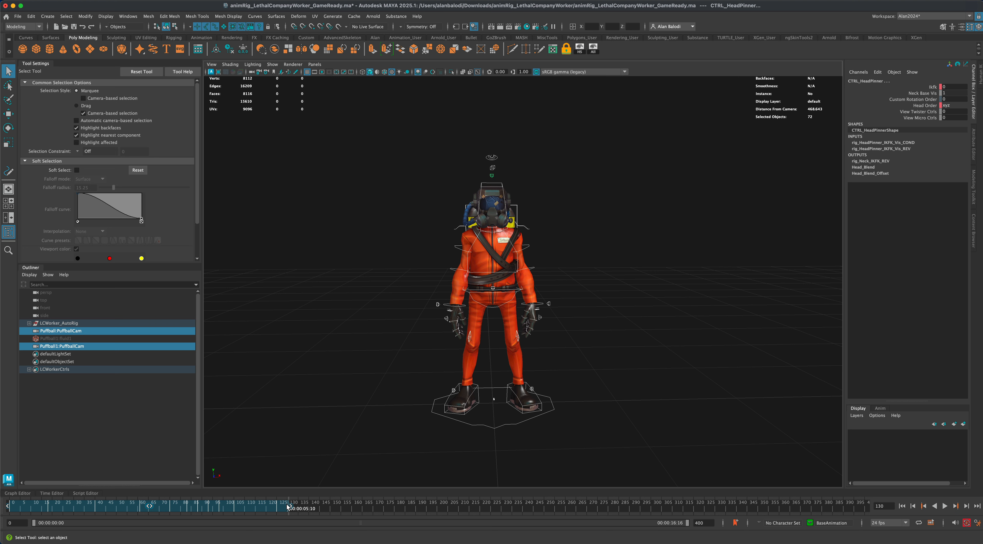
pyautogui.click(308, 507)
pyautogui.hotkey('alt', 'shift', 'v')
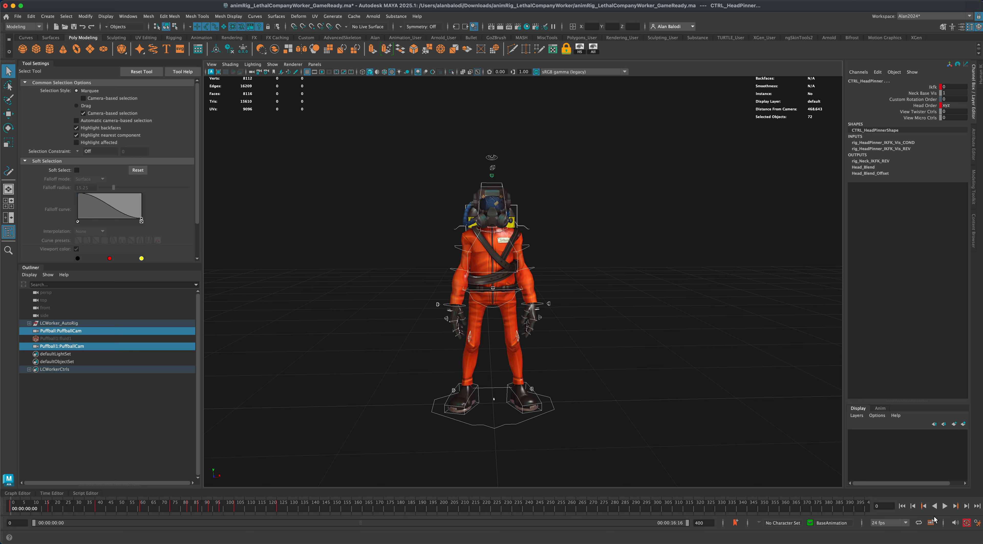
pyautogui.click(945, 506)
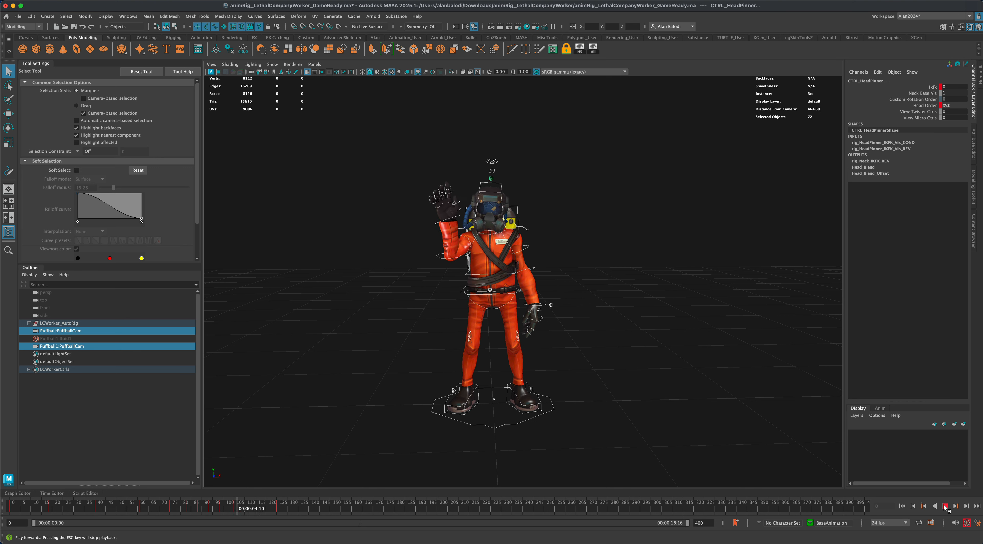
pyautogui.click(946, 507)
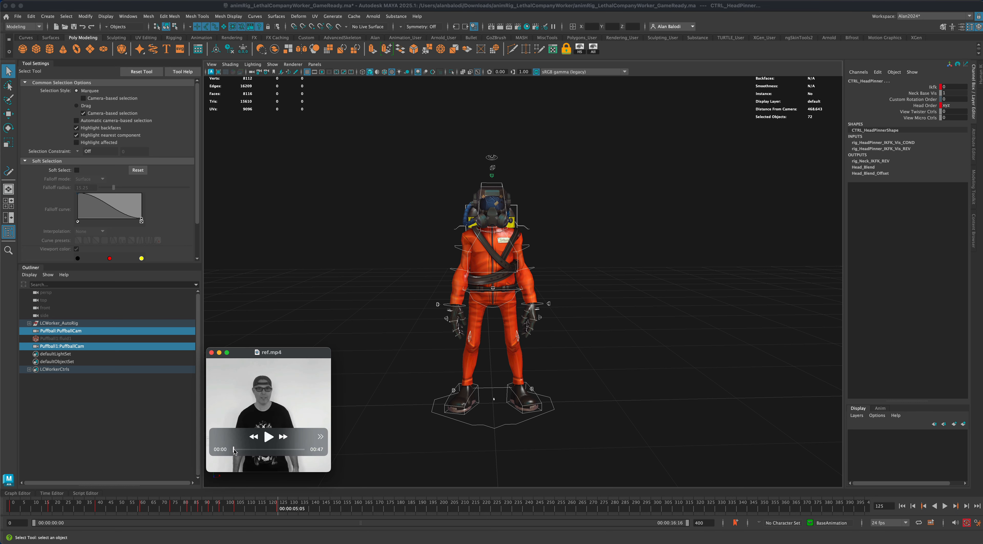
# Scrub through the reference video ref.mp4 to study the acting, minimize it and deselect the rig controls.
pyautogui.moveTo(232, 449); pyautogui.dragTo(259, 450)
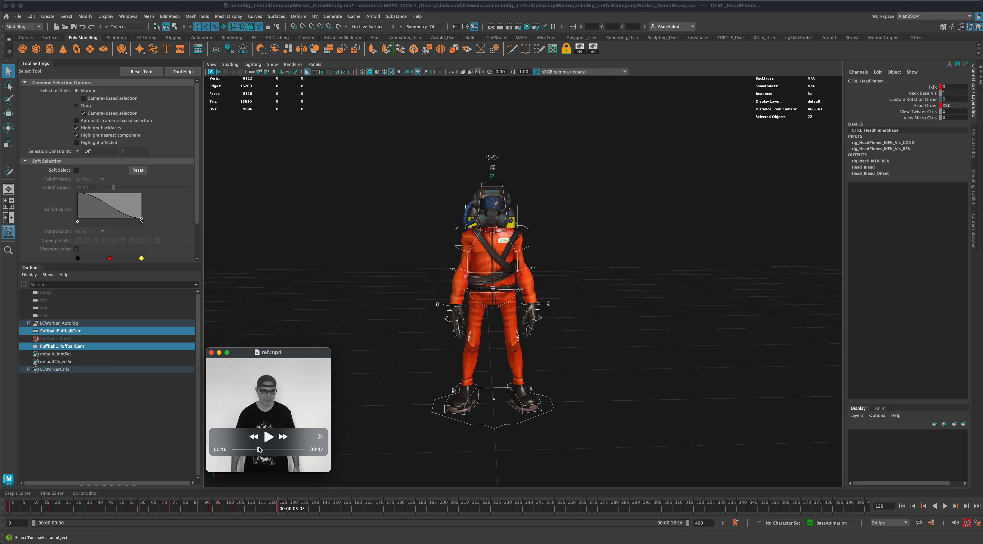
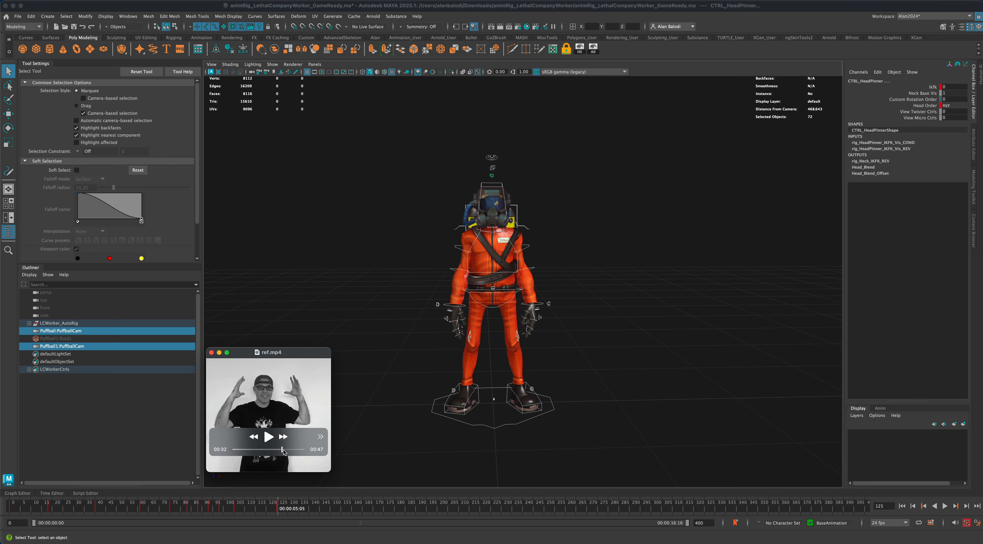
pyautogui.moveTo(282, 450); pyautogui.dragTo(259, 449)
pyautogui.click(219, 353)
pyautogui.click(583, 442)
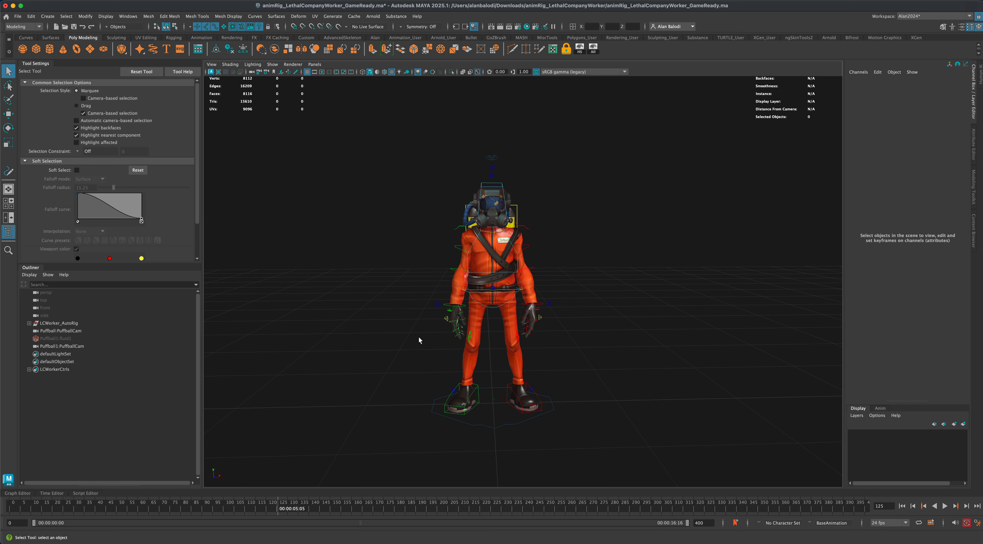
# Select all rig controls and step through the end of the wave to their last key at frame 125.
pyautogui.scroll(1, 418, 340)
pyautogui.scroll(1, 419, 337)
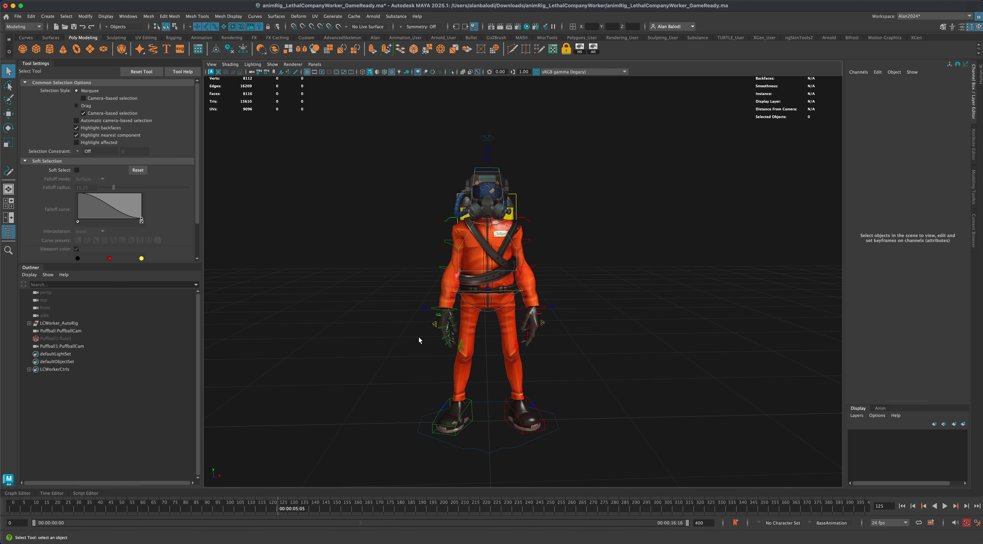
pyautogui.moveTo(405, 327)
pyautogui.keyDown('alt'); pyautogui.mouseDown()
pyautogui.moveTo(390, 327)
pyautogui.moveTo(407, 326)
pyautogui.mouseUp(); pyautogui.keyUp('alt')
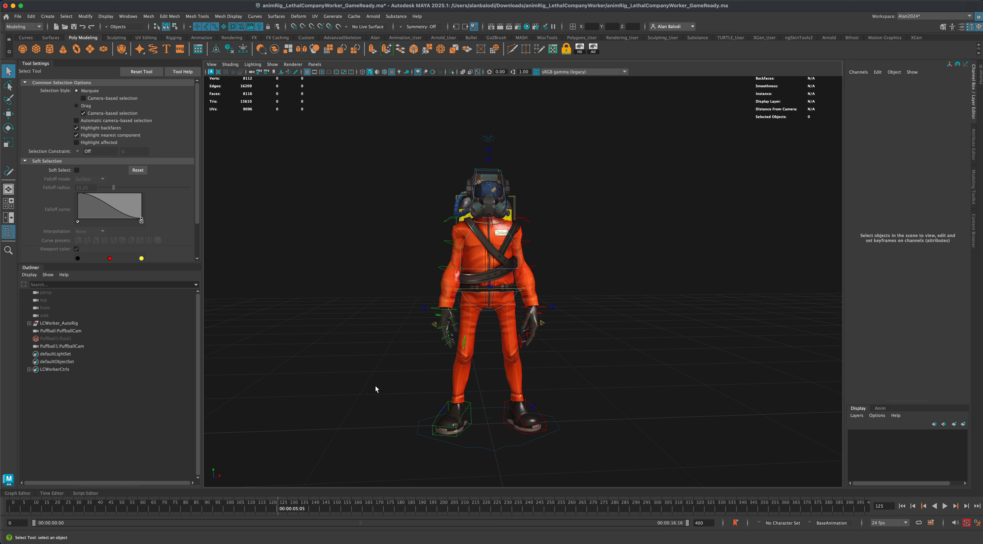
pyautogui.keyDown('alt'); pyautogui.moveTo(375, 386); pyautogui.dragTo(385, 377); pyautogui.keyUp('alt')
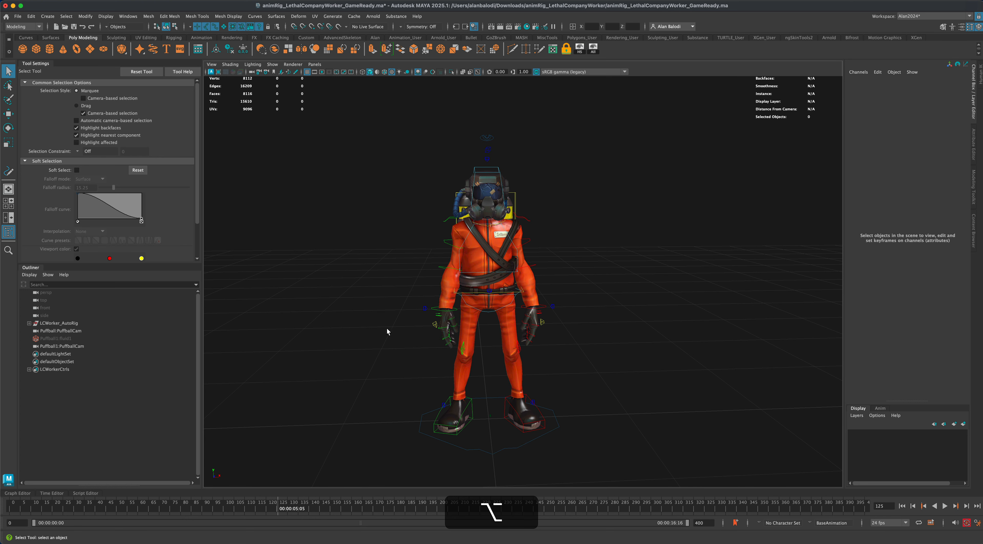
pyautogui.keyDown('alt'); pyautogui.moveTo(388, 341); pyautogui.dragTo(388, 340); pyautogui.keyUp('alt')
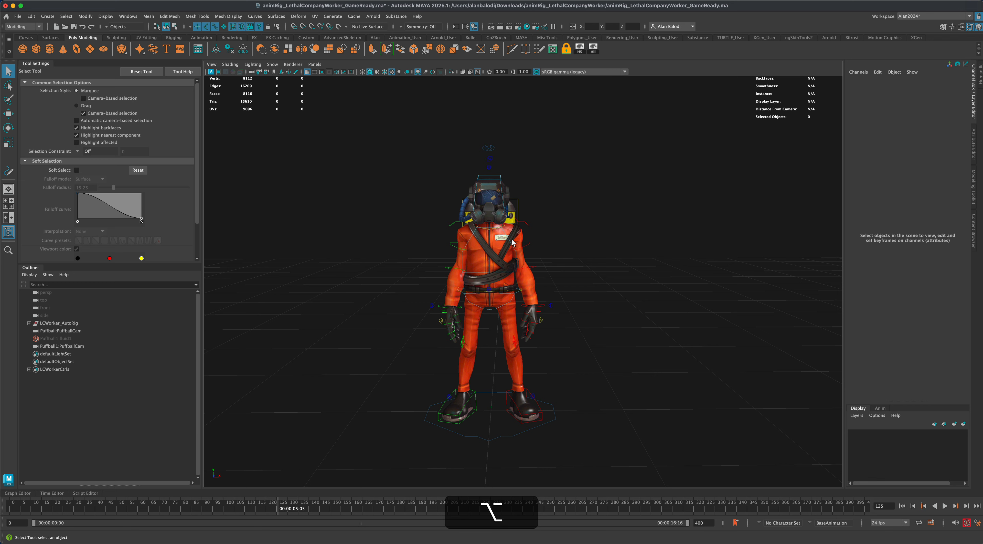
pyautogui.moveTo(278, 503)
pyautogui.mouseDown()
pyautogui.moveTo(11, 509)
pyautogui.moveTo(275, 512)
pyautogui.mouseUp()
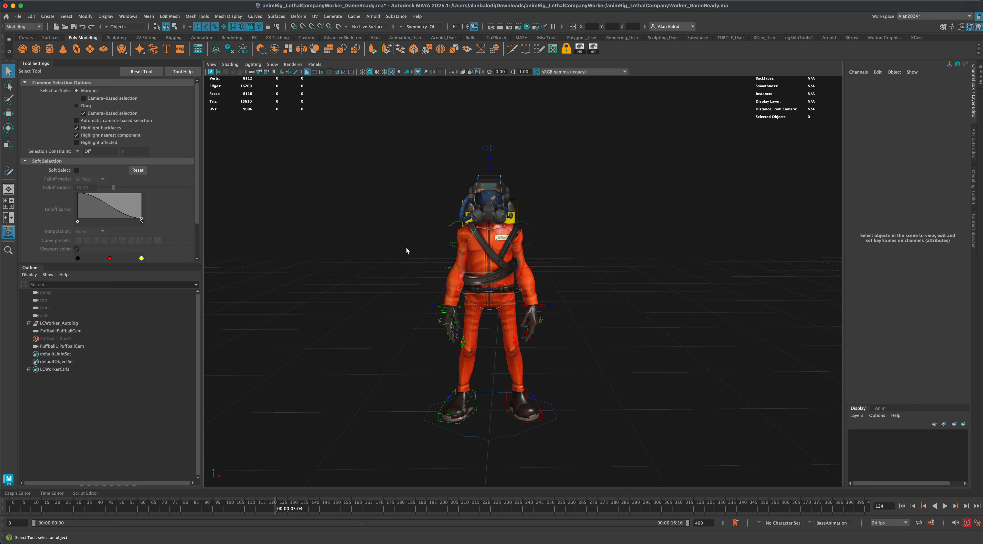
pyautogui.moveTo(408, 114); pyautogui.dragTo(605, 455)
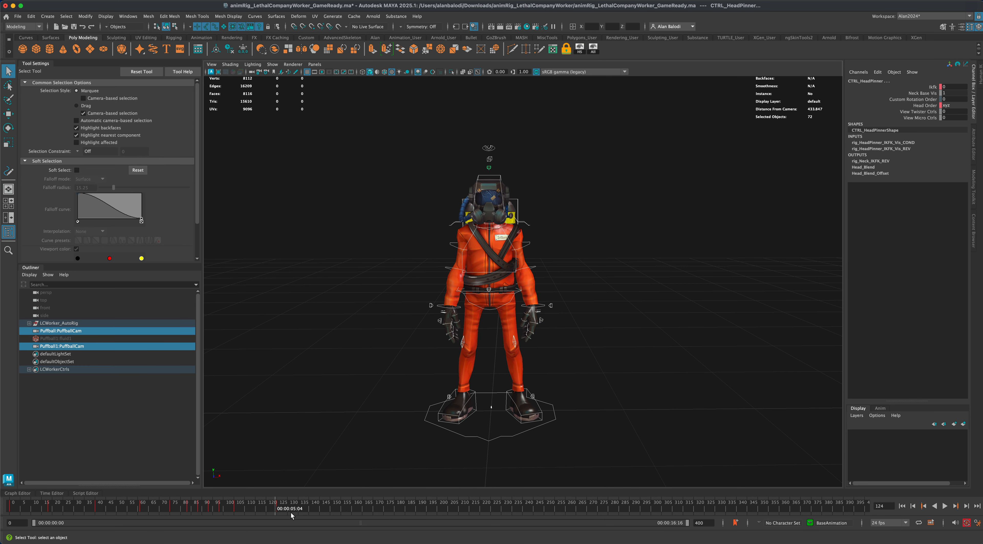
pyautogui.moveTo(276, 508); pyautogui.dragTo(267, 508)
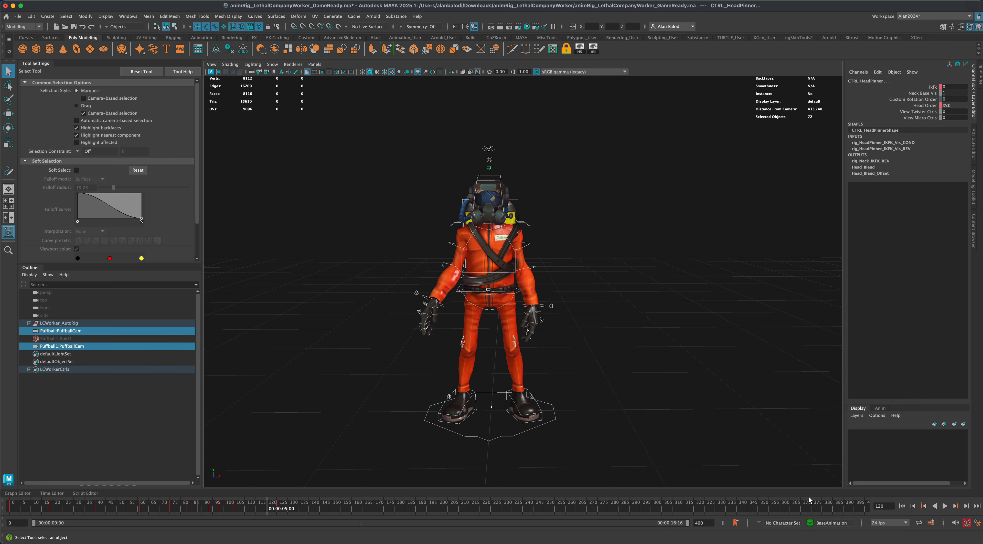
pyautogui.click(955, 507)
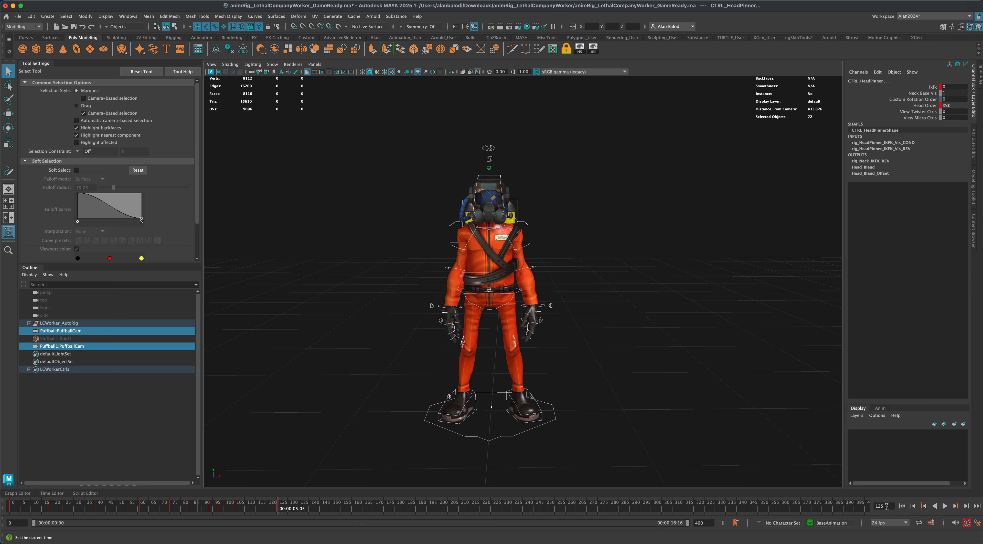
pyautogui.doubleClick(877, 506)
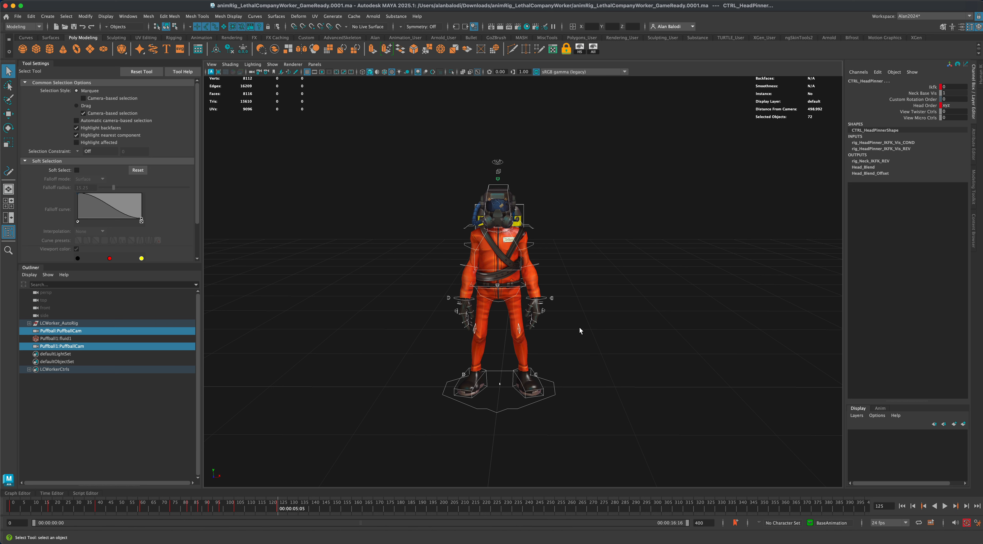
# Select Puffball1:fluid1 and play the animation from the first frame to preview the green smoke effect.
pyautogui.click(265, 391)
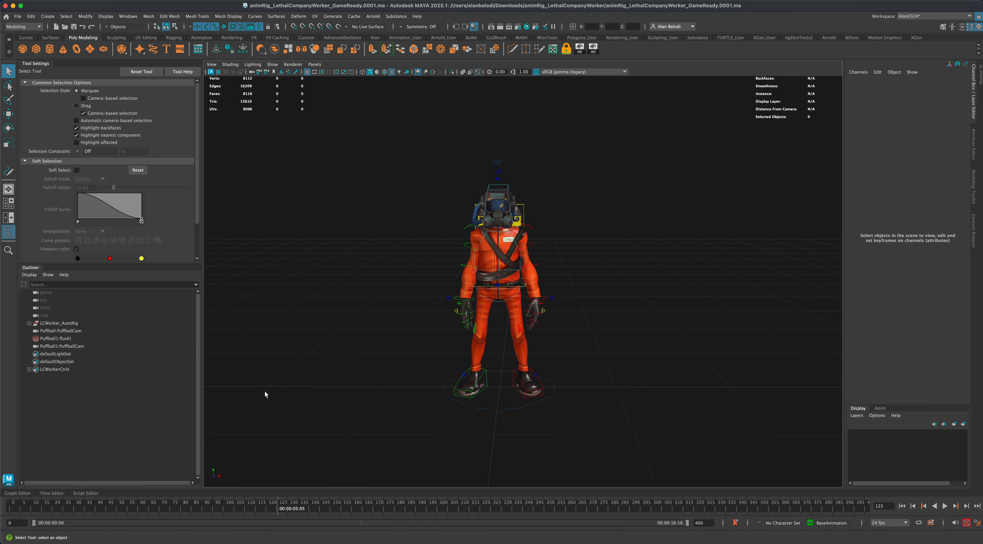
pyautogui.click(90, 338)
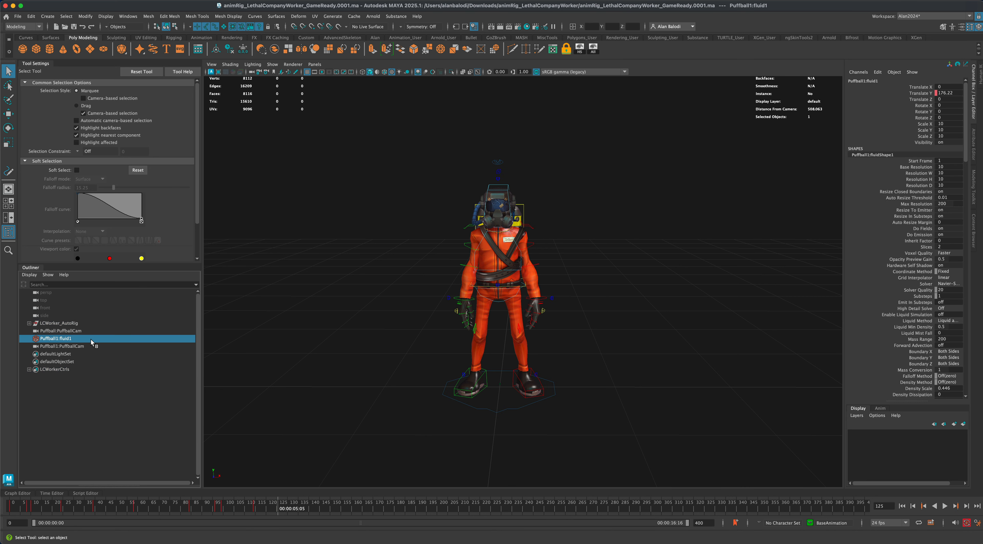
pyautogui.press('h')
pyautogui.click(901, 506)
pyautogui.click(945, 506)
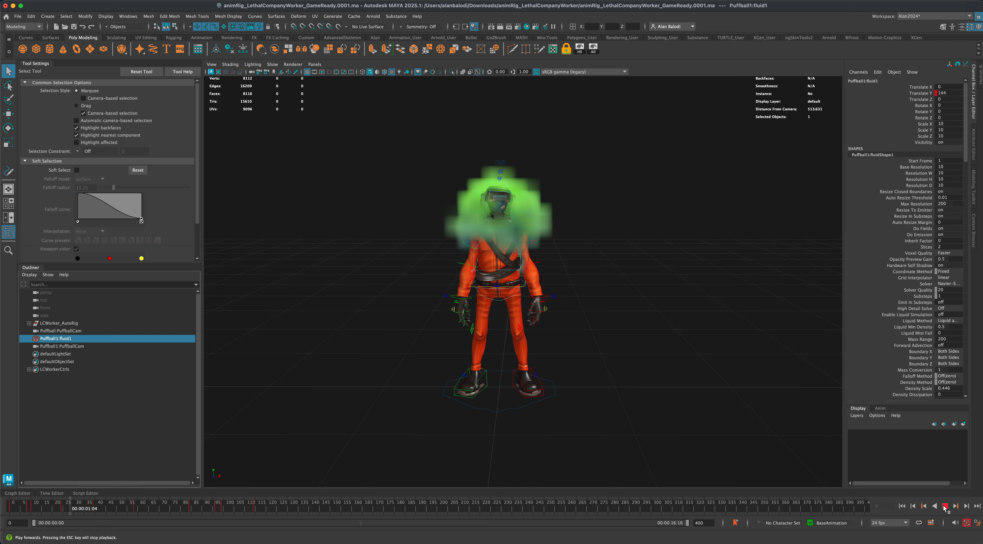
# Play the animation from frame 0 to about frame 130 to review the character's motion and the fume timing.
pyautogui.click(945, 506)
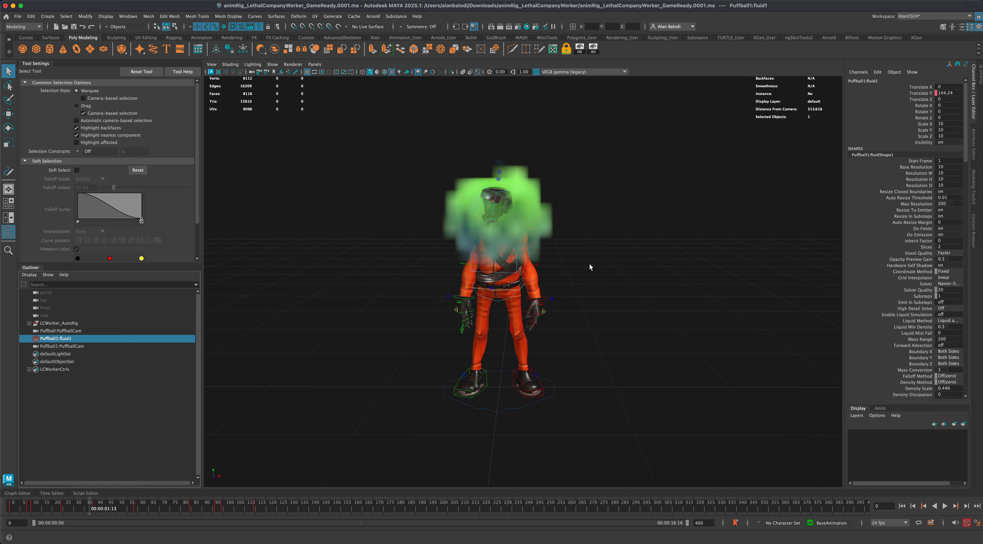
pyautogui.click(902, 506)
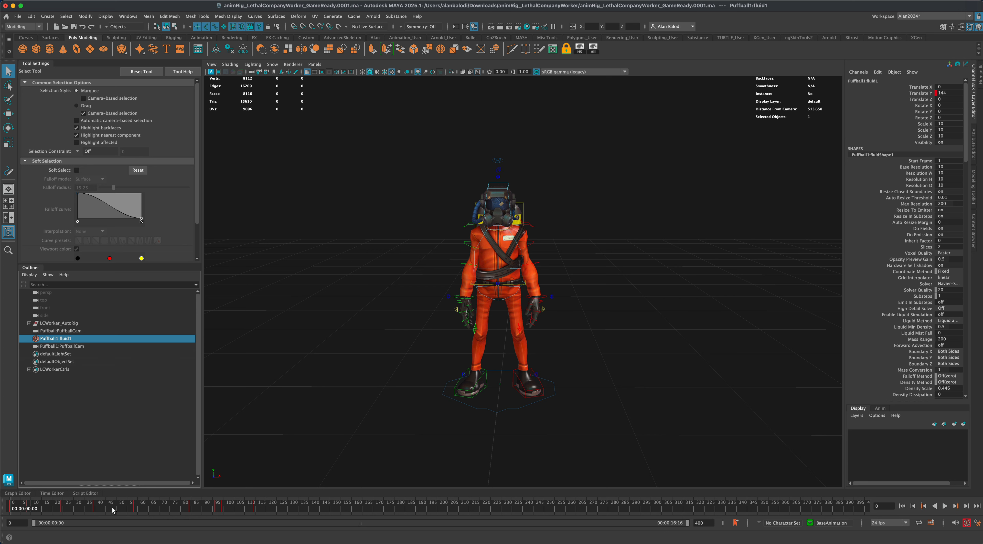
pyautogui.hotkey('alt', 'v')
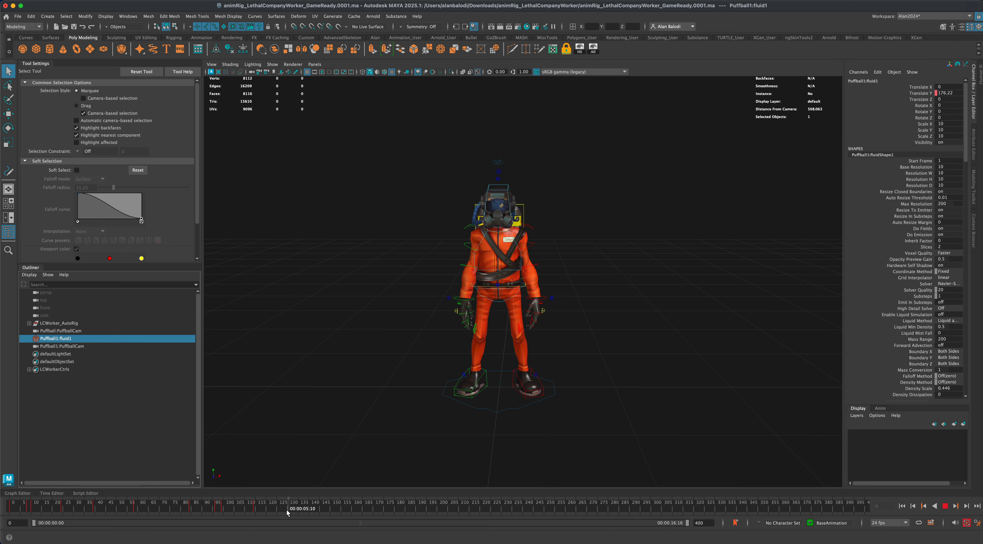
pyautogui.hotkey('alt', 'v')
# Move all keyframes of Puffball1:fluid1 forward along the timeline so that they start at about frame 135.
pyautogui.click(81, 421)
pyautogui.click(72, 339)
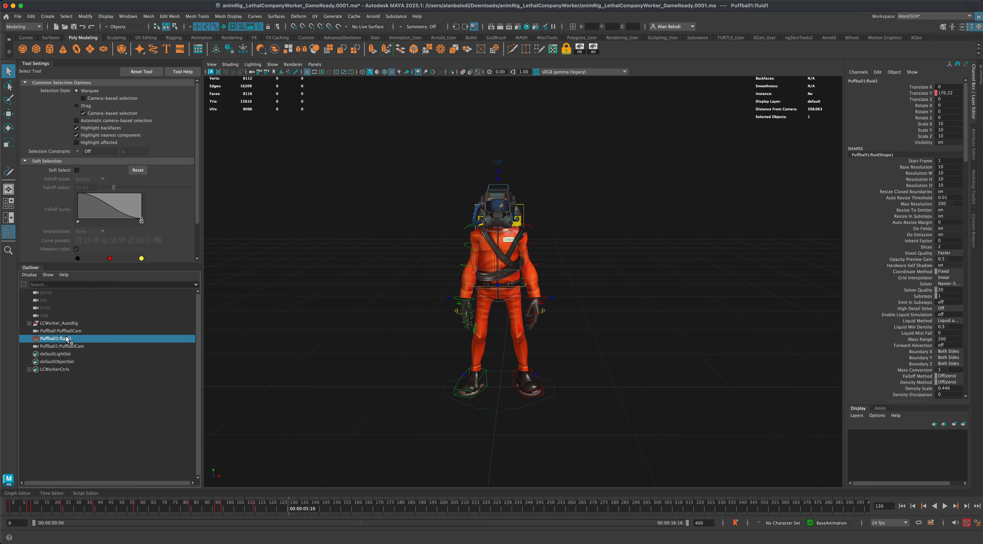
pyautogui.keyDown('shift'); pyautogui.moveTo(298, 512); pyautogui.dragTo(3, 508); pyautogui.keyUp('shift')
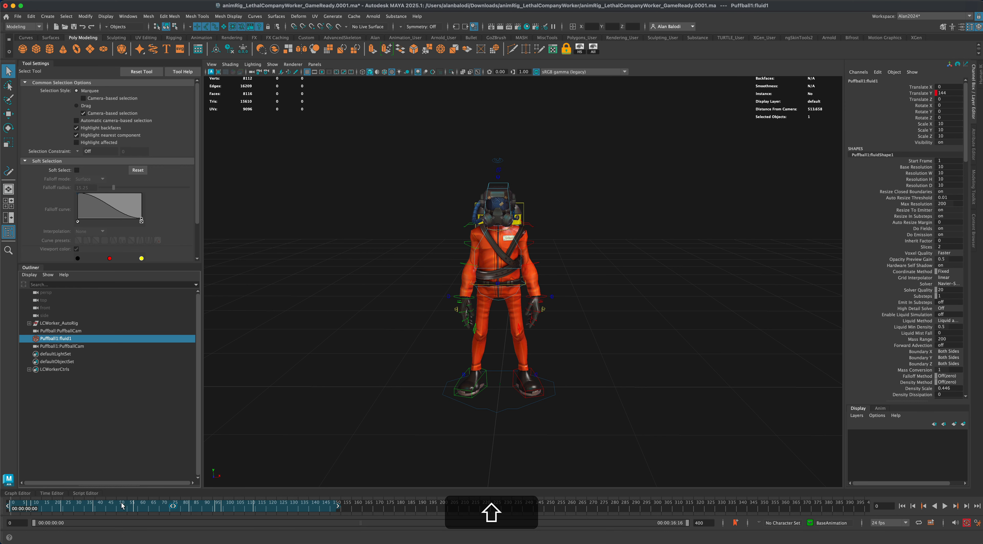
pyautogui.moveTo(173, 508); pyautogui.dragTo(459, 508)
pyautogui.click(290, 509)
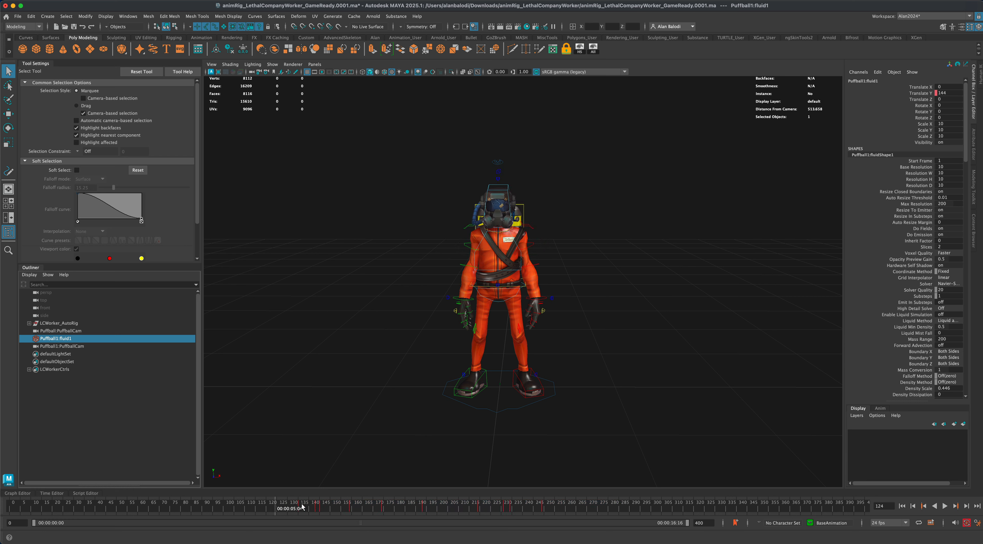
# Play and scrub the animation up to frame 159 to check the fume timing, leaving nothing selected.
pyautogui.hotkey('alt', 'v')
pyautogui.click(87, 508)
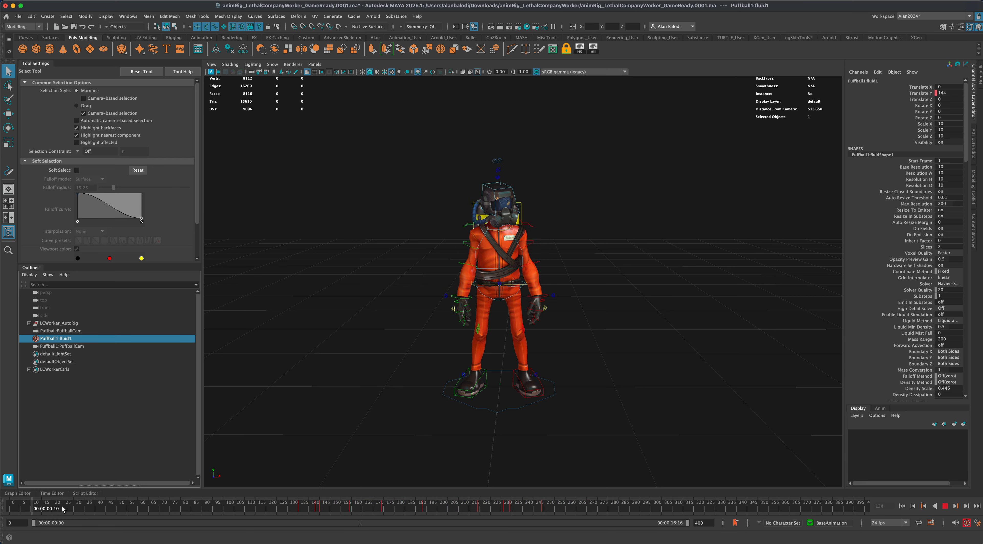
pyautogui.moveTo(97, 509)
pyautogui.mouseDown()
pyautogui.moveTo(575, 512)
pyautogui.moveTo(262, 513)
pyautogui.moveTo(523, 511)
pyautogui.moveTo(273, 512)
pyautogui.moveTo(349, 512)
pyautogui.mouseUp()
pyautogui.click(74, 407)
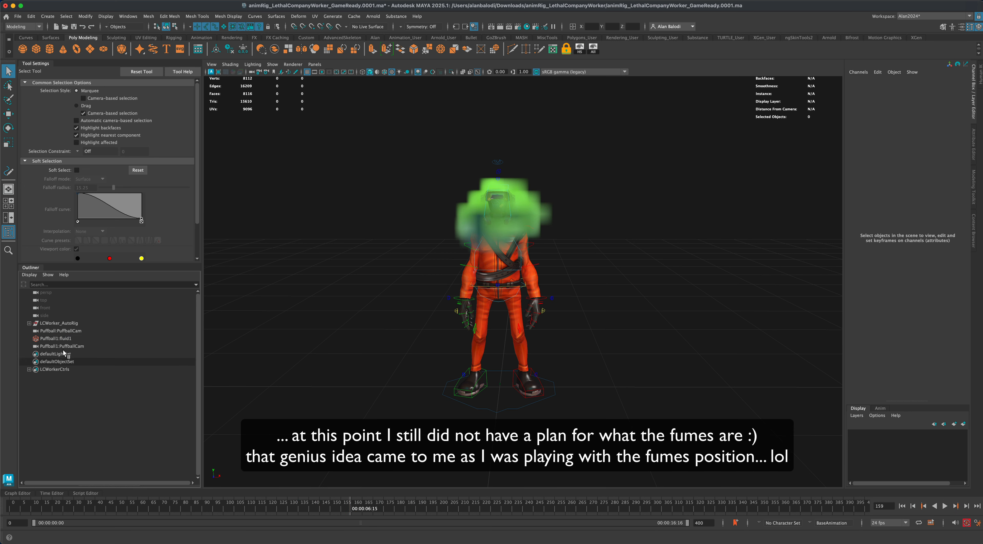
# Set a keyframe on only the Translate Y channel of Puffball1:fluid1 at frame 155.
pyautogui.click(62, 340)
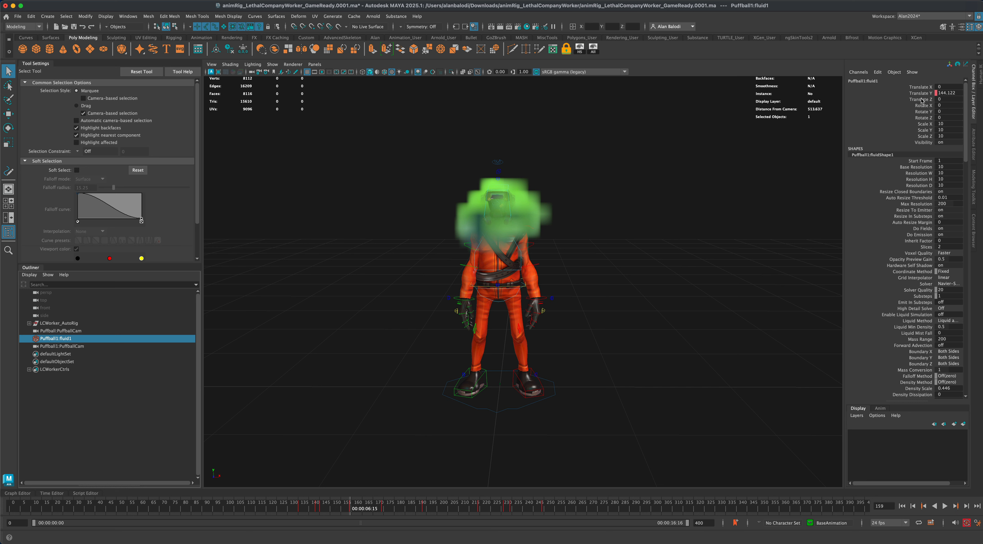
pyautogui.click(896, 94)
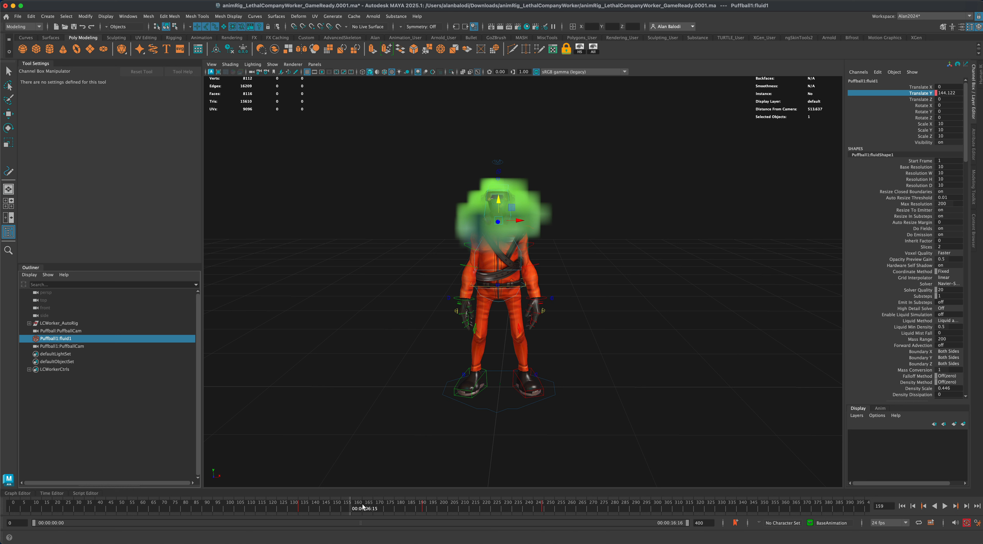
pyautogui.moveTo(350, 507)
pyautogui.mouseDown()
pyautogui.moveTo(300, 507)
pyautogui.moveTo(424, 509)
pyautogui.moveTo(302, 509)
pyautogui.moveTo(366, 512)
pyautogui.moveTo(318, 510)
pyautogui.moveTo(342, 513)
pyautogui.mouseUp()
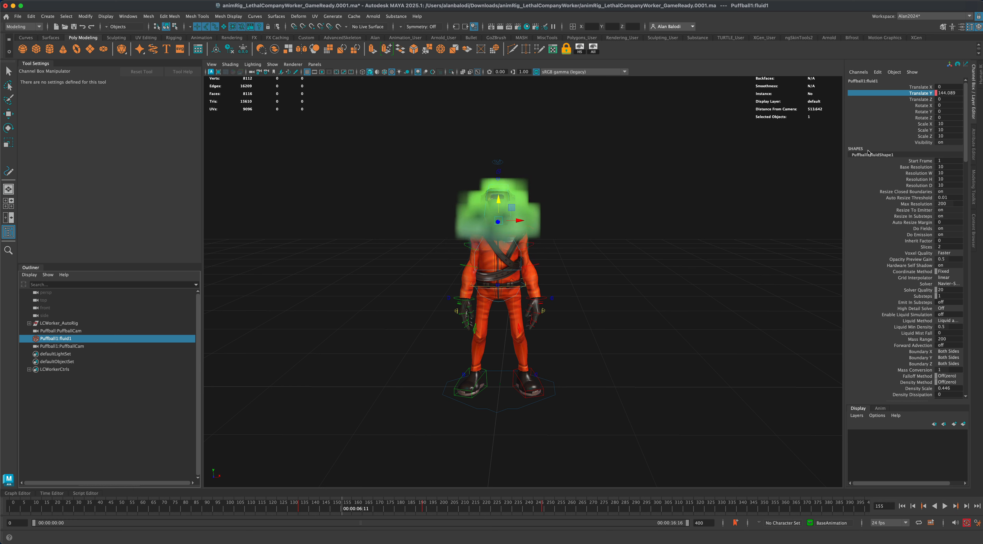
pyautogui.rightClick(892, 96)
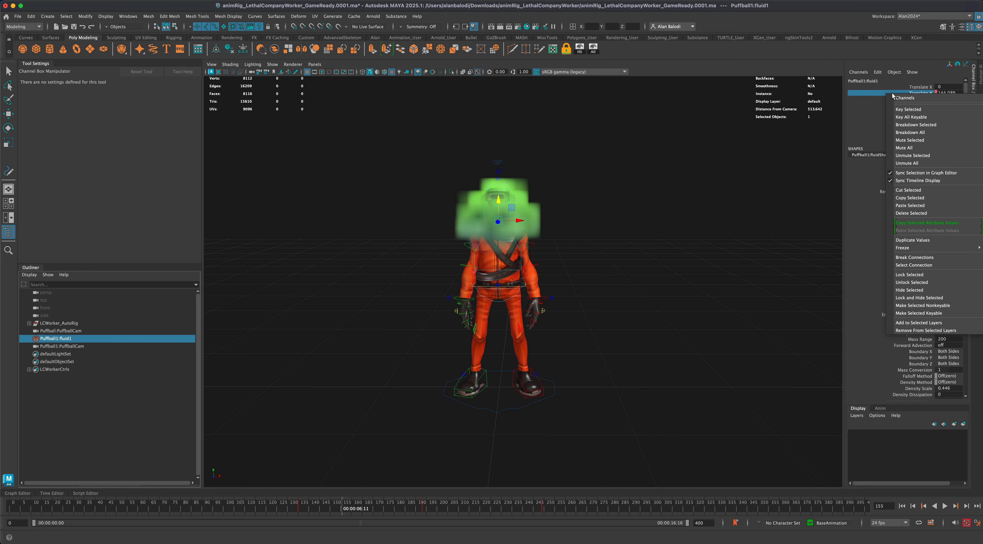
pyautogui.click(904, 110)
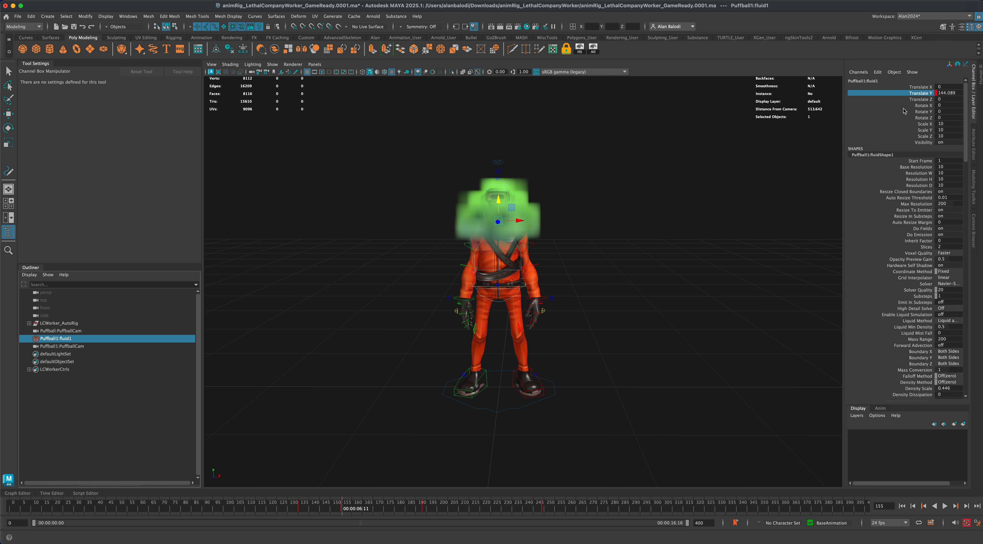
# Set a Translate Y keyframe on Puffball1:fluid1 at frame 135.
pyautogui.moveTo(343, 511); pyautogui.dragTo(299, 512)
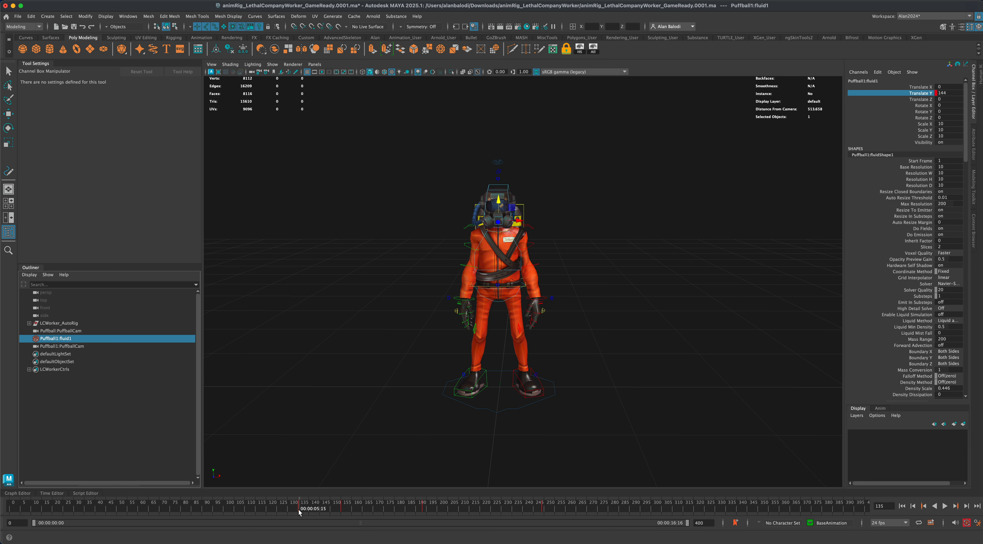
pyautogui.rightClick(892, 94)
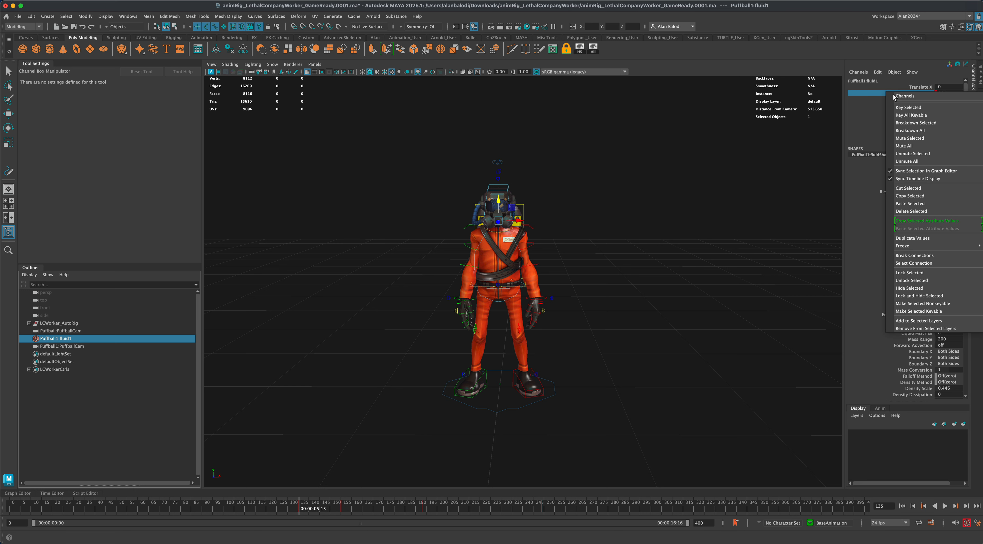
pyautogui.click(909, 109)
# Try a Translate Y value of 250 for Puffball1:fluid1 at frame 135.
pyautogui.click(947, 92)
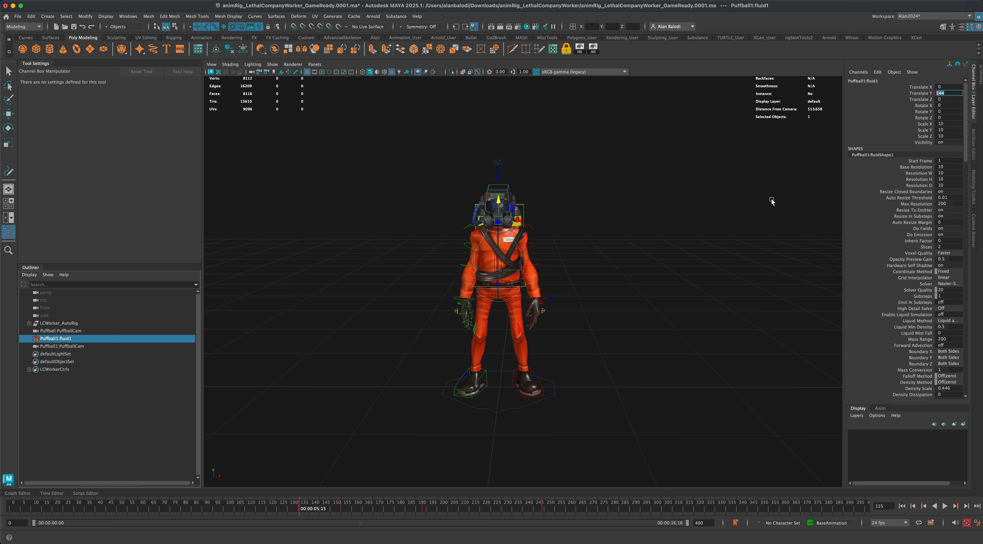
pyautogui.write('2')
pyautogui.write('50')
pyautogui.press('Return')
# Set the Translate Y of Puffball1:fluid1 to 0 at frame 135.
pyautogui.moveTo(298, 507)
pyautogui.mouseDown()
pyautogui.moveTo(338, 508)
pyautogui.moveTo(299, 512)
pyautogui.mouseUp()
pyautogui.write('0')
pyautogui.press('Return')
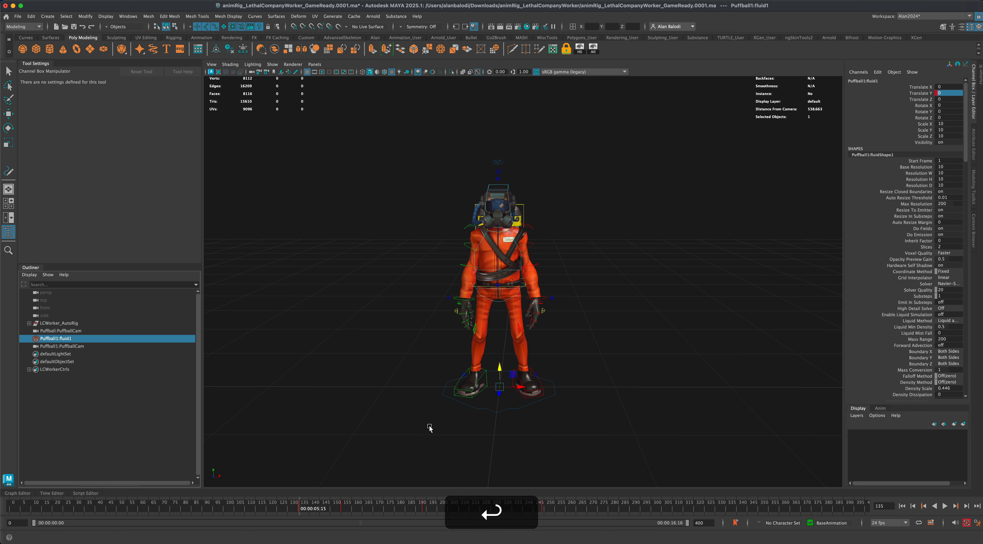
# Scrub between frames 135, 173 and 111 to check the fluid's keyframes and Translate Y movement.
pyautogui.click(299, 506)
pyautogui.moveTo(299, 507); pyautogui.dragTo(380, 512)
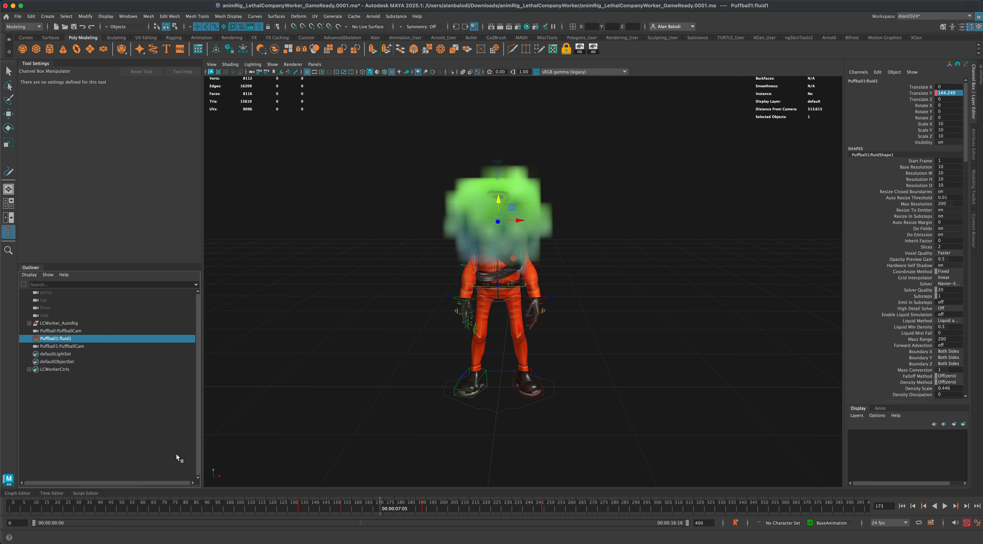
pyautogui.click(82, 397)
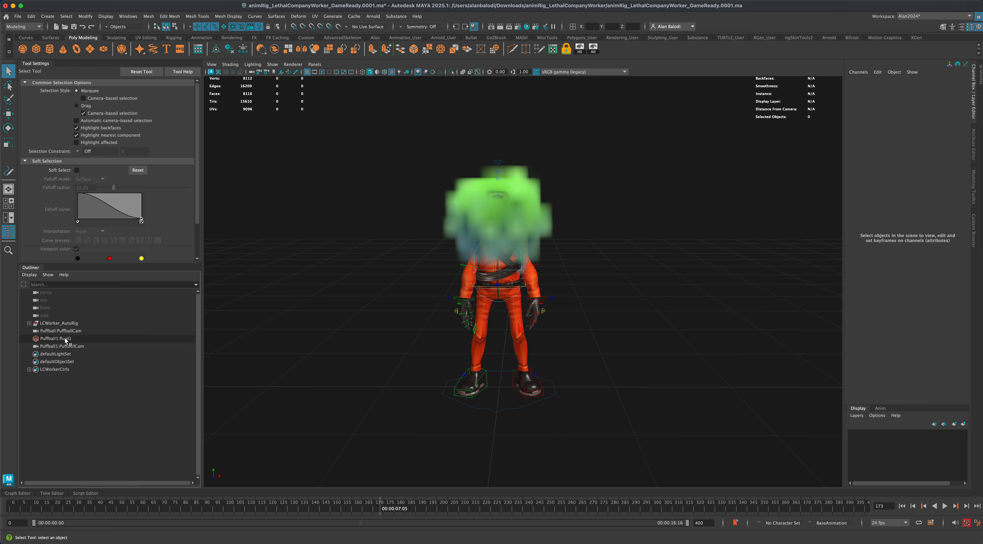
pyautogui.click(57, 338)
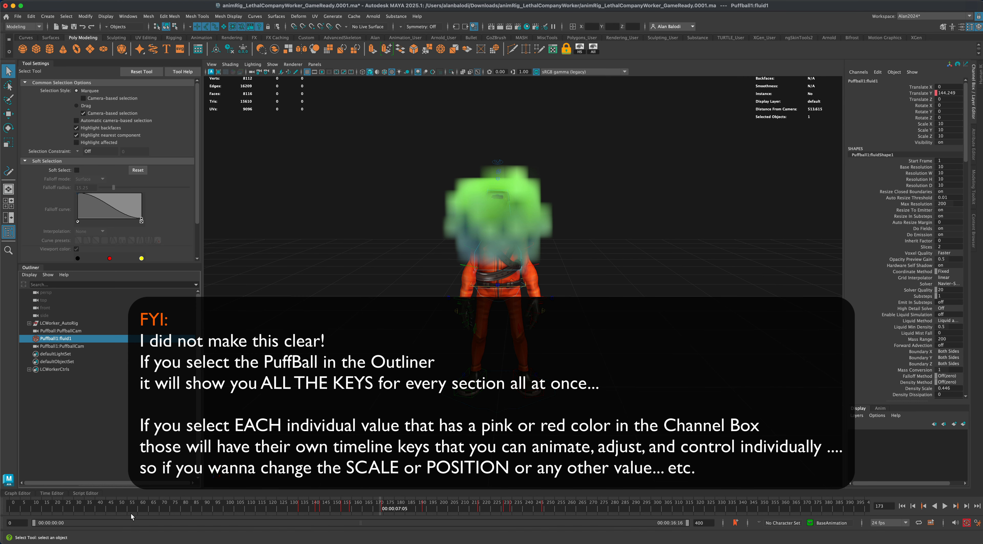
pyautogui.click(901, 92)
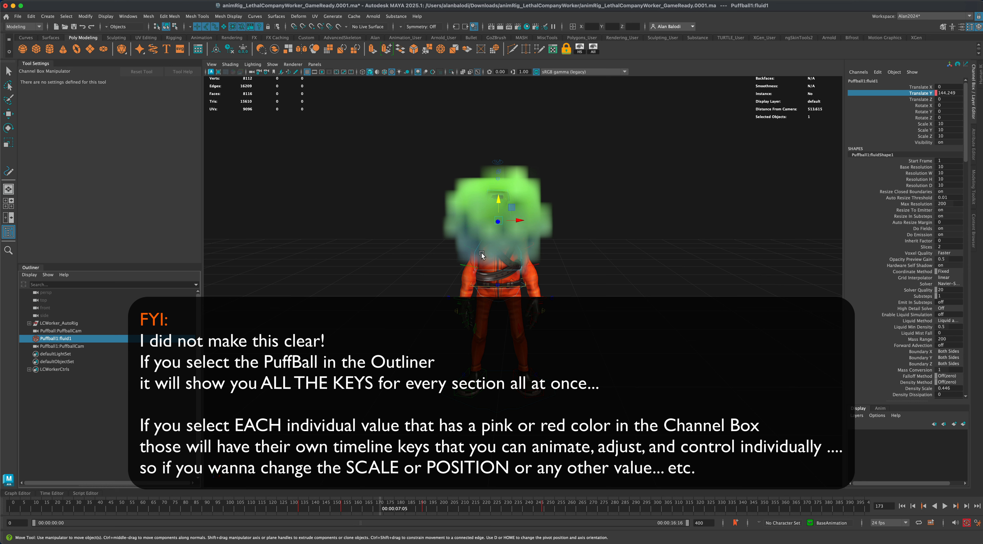
pyautogui.moveTo(378, 508); pyautogui.dragTo(247, 512)
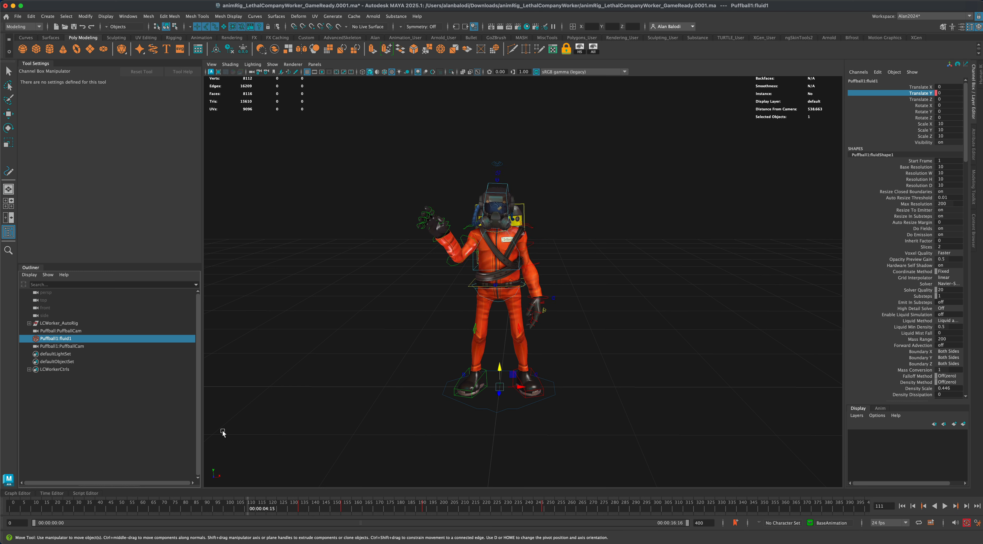
pyautogui.press('q')
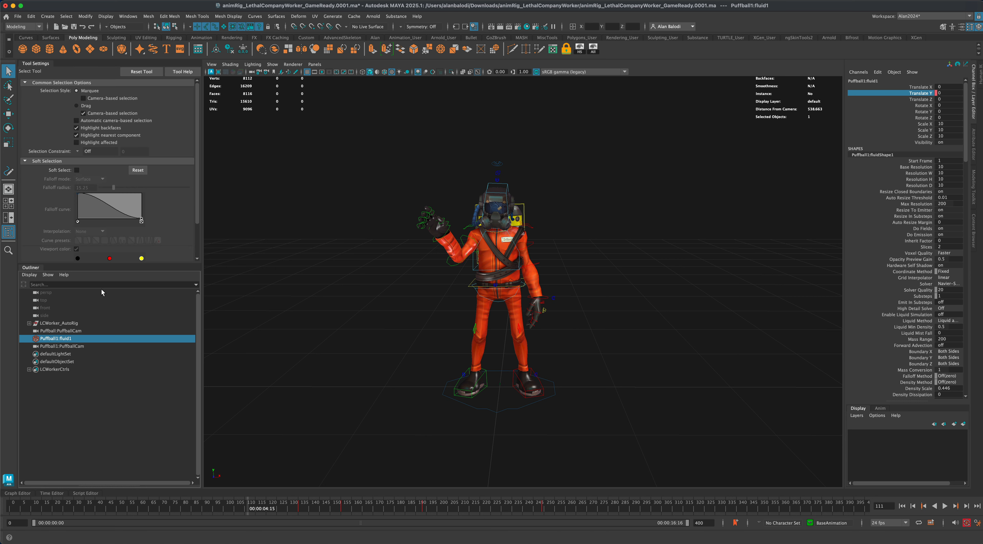
# Create a display layer containing Puffball1:fluid1 and name it "fumes".
pyautogui.click(68, 338)
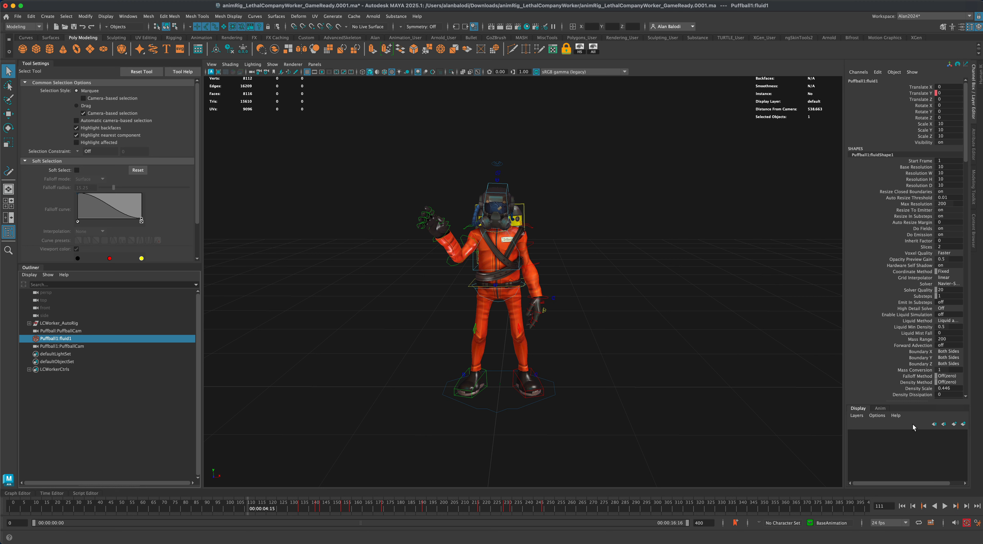
pyautogui.click(963, 425)
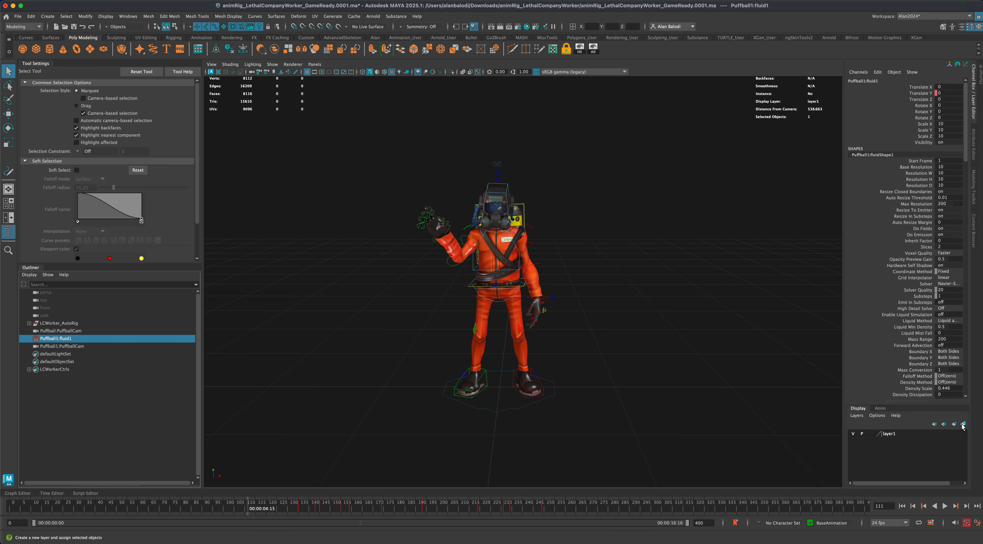
pyautogui.doubleClick(892, 434)
pyautogui.doubleClick(357, 198)
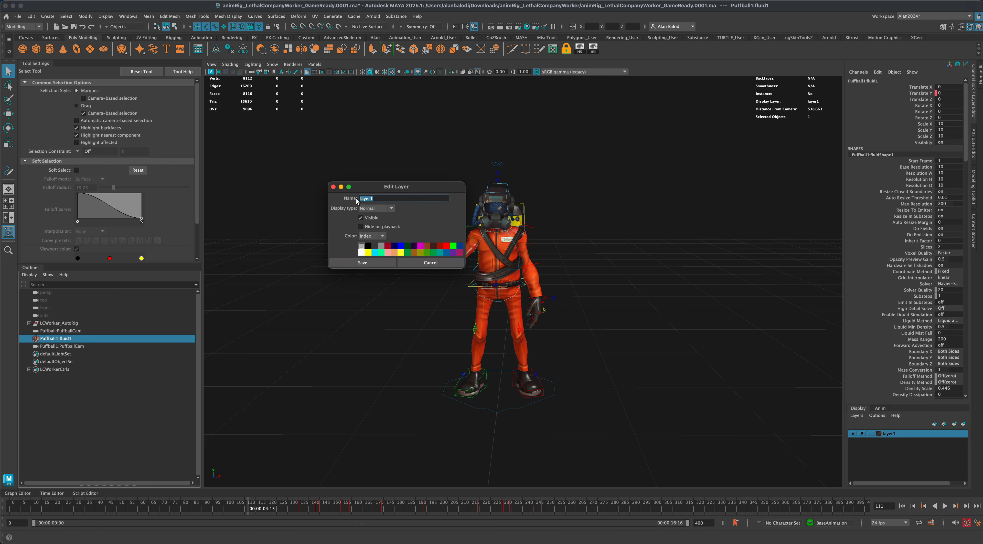
pyautogui.write('fumes')
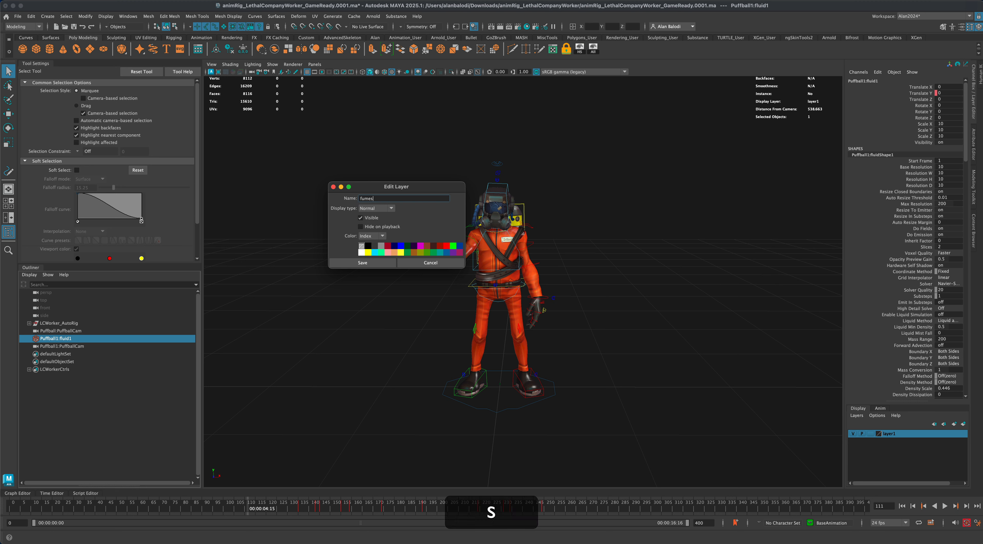
pyautogui.press('Return')
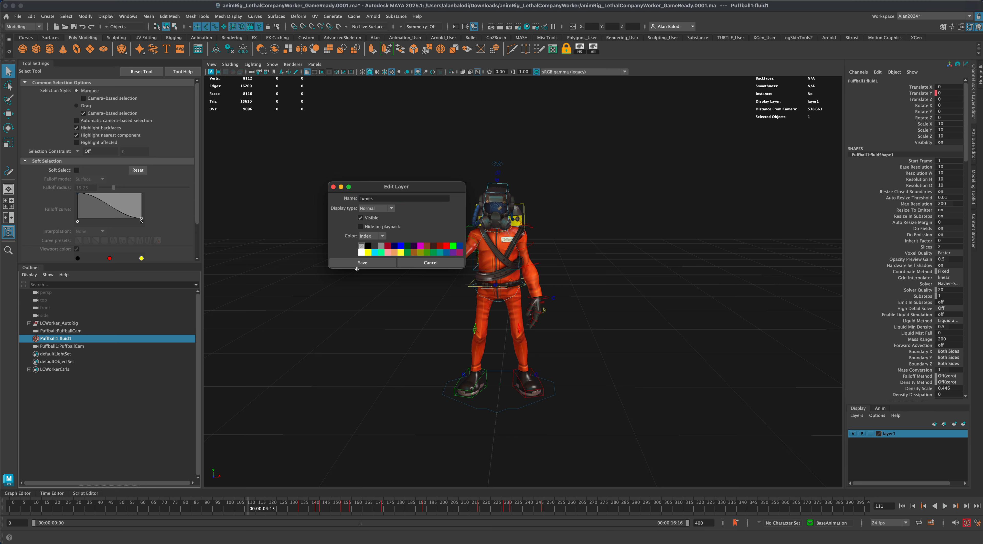
pyautogui.click(362, 263)
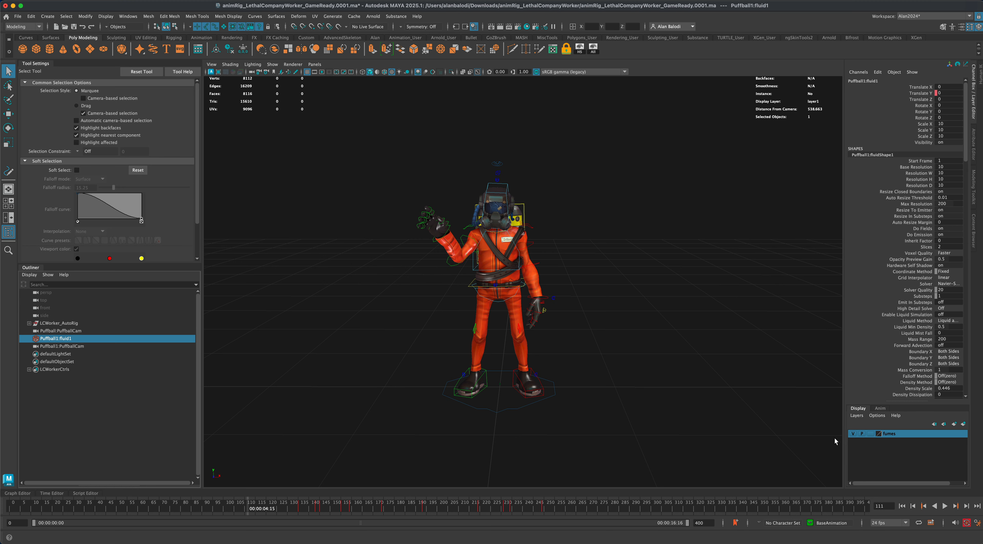
# Set the fumes layer to reference display so its contents cannot be selected, and clear the selection.
pyautogui.click(871, 433)
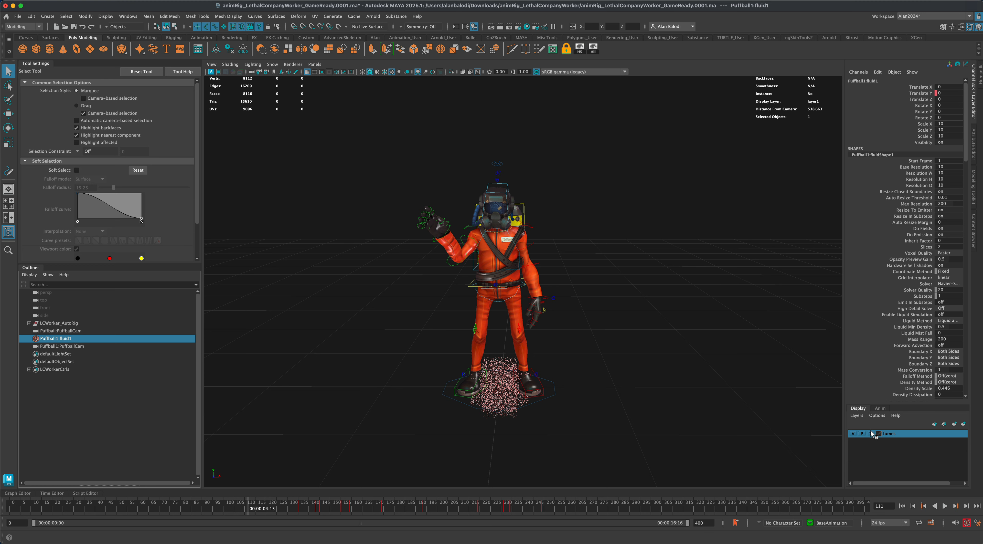
pyautogui.click(870, 433)
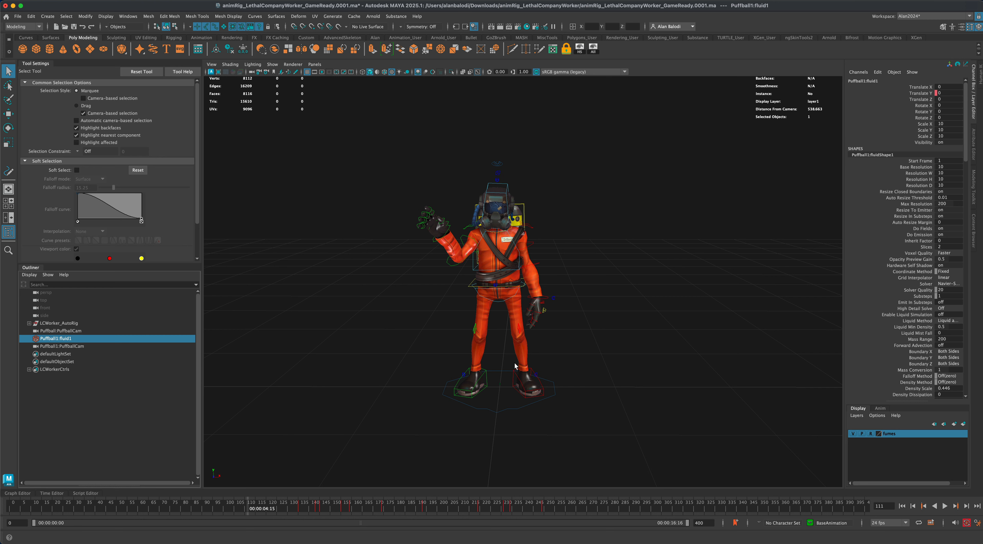
pyautogui.click(376, 480)
# Play and scrub to frame 154, and box-select the whole character with its rig controls in the viewport.
pyautogui.hotkey('alt', 'v')
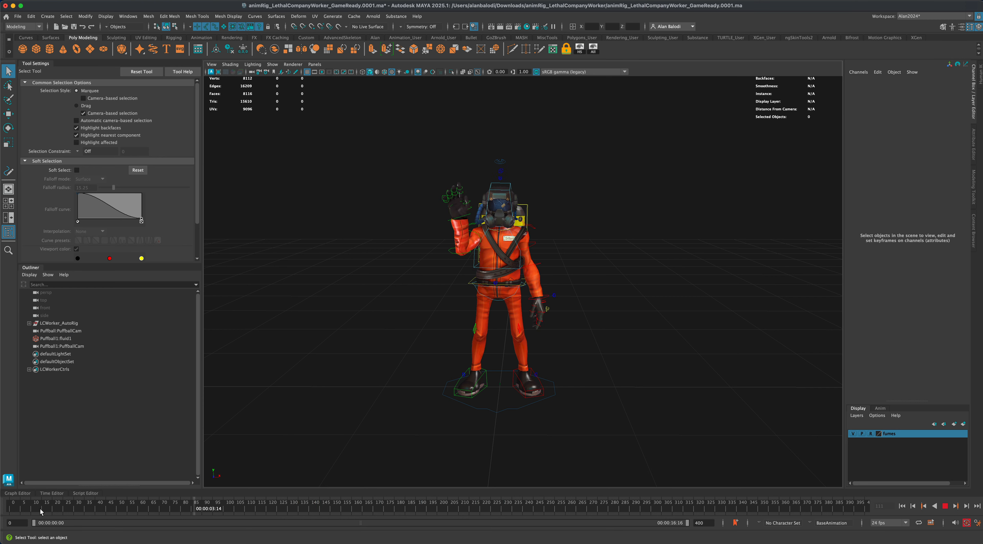
pyautogui.moveTo(341, 514)
pyautogui.mouseDown()
pyautogui.moveTo(313, 513)
pyautogui.moveTo(339, 512)
pyautogui.mouseUp()
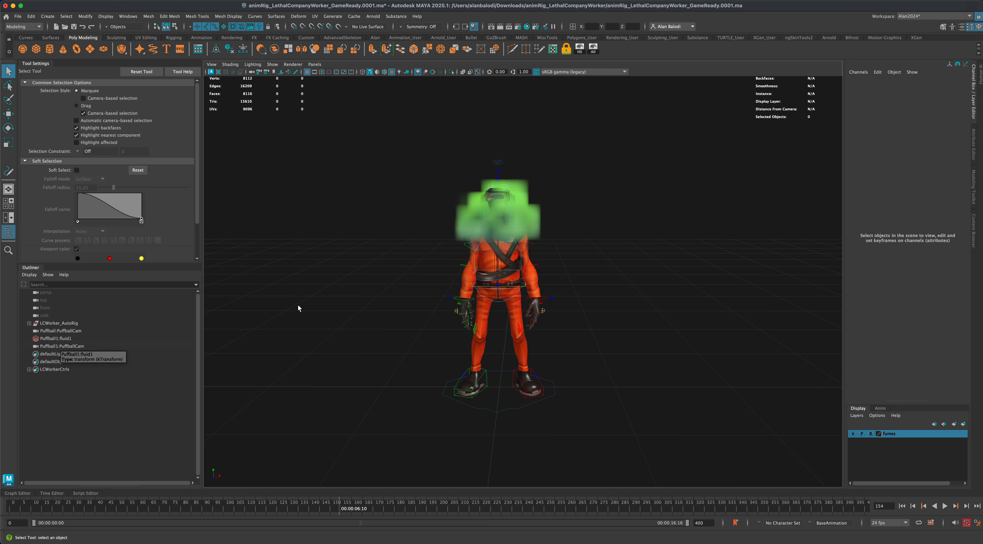
pyautogui.moveTo(388, 140); pyautogui.dragTo(463, 218)
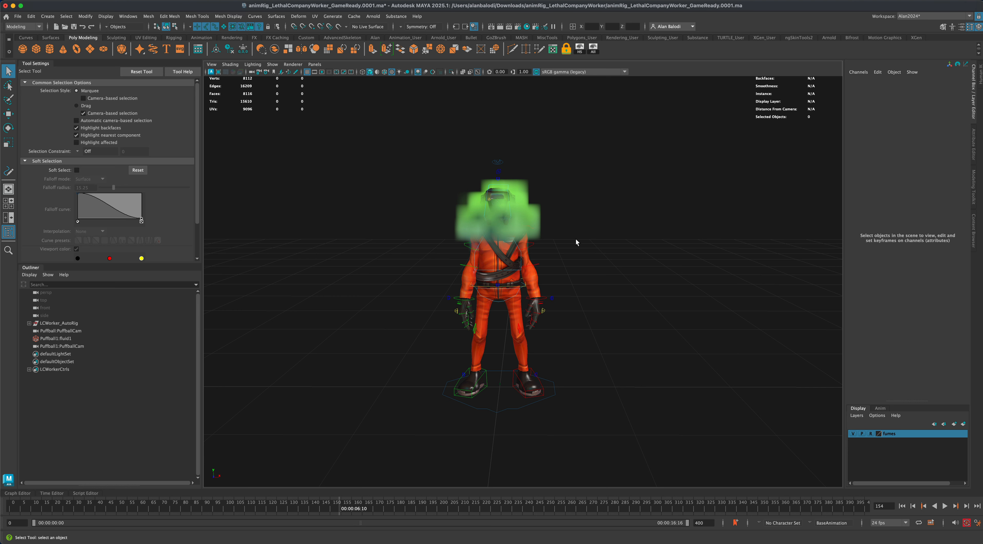
pyautogui.moveTo(379, 130); pyautogui.dragTo(624, 422)
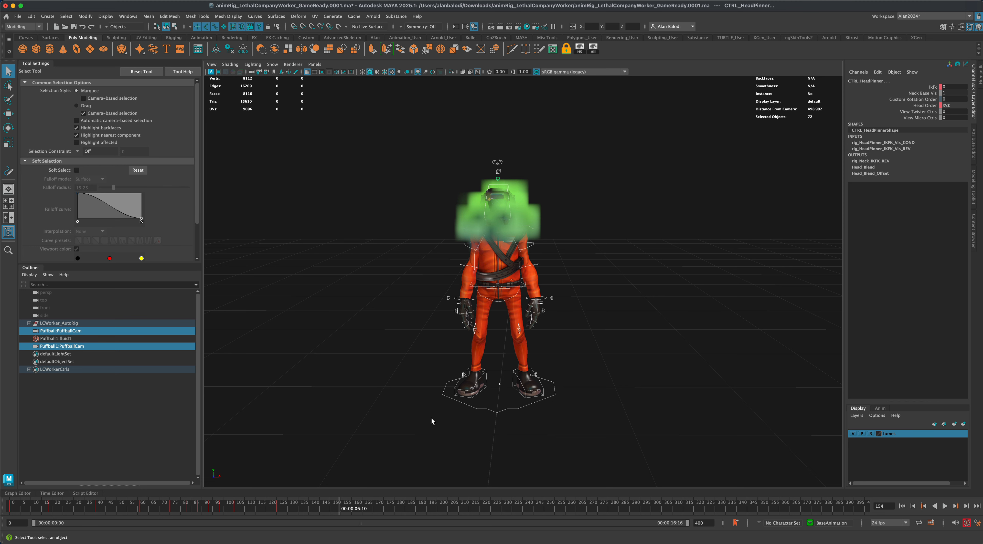
# Save the scene.
pyautogui.scroll(3, 431, 417)
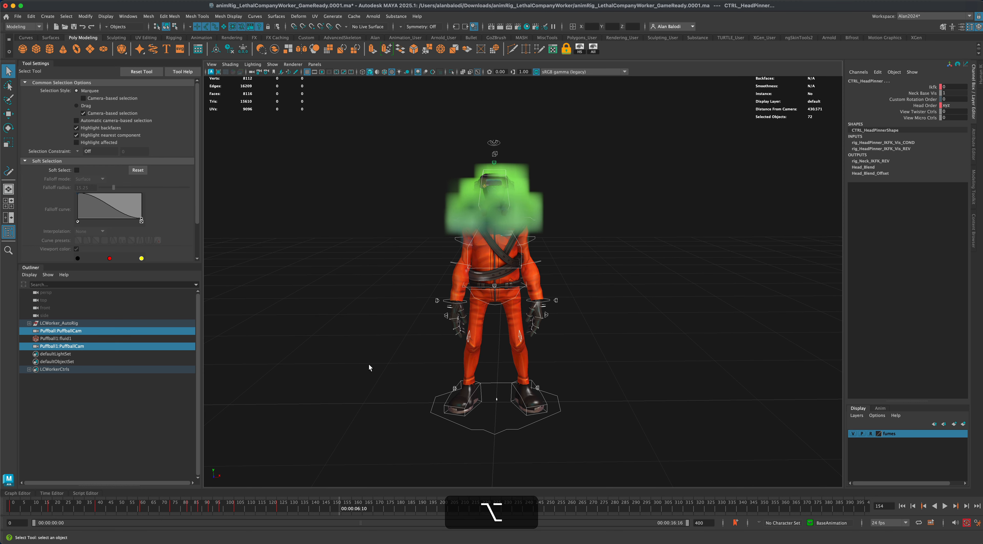
pyautogui.click(17, 19)
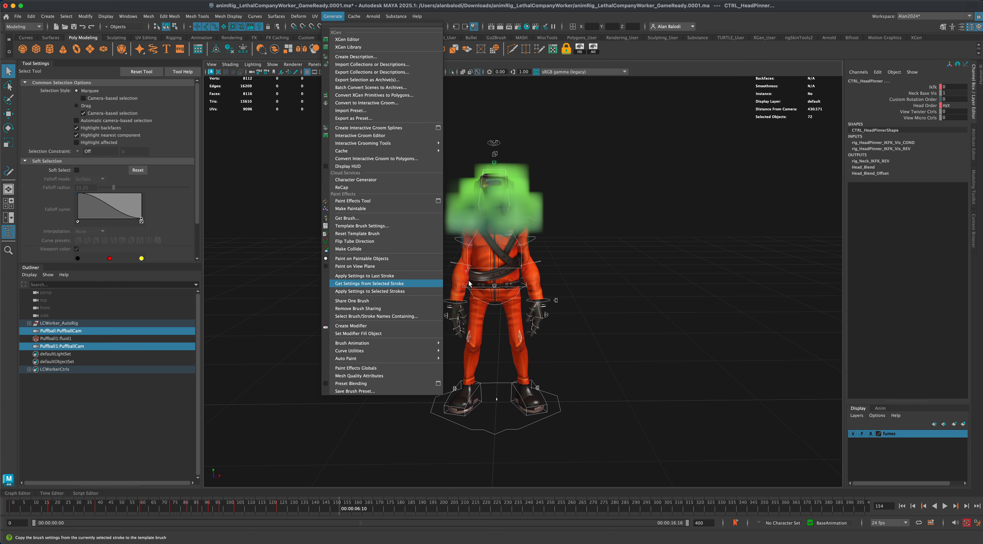
pyautogui.click(661, 268)
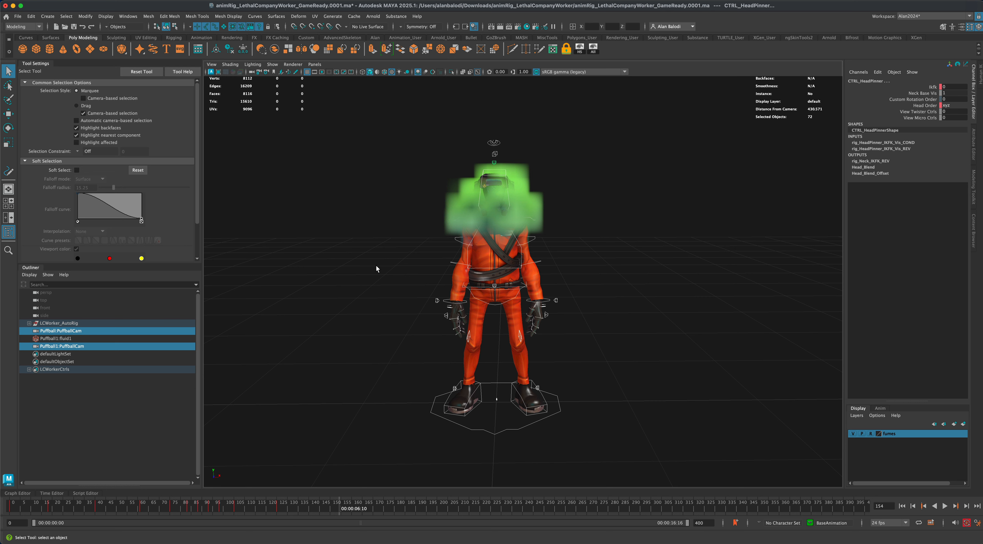
pyautogui.press('super+s')
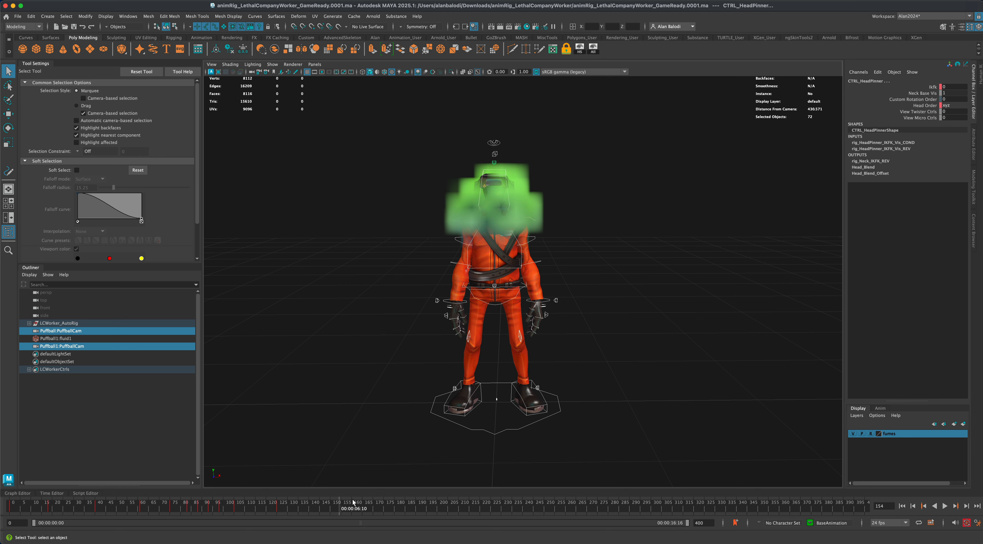
# Go to frame 147, set a keyframe on all selected rig controls, and clear the selection.
pyautogui.moveTo(298, 508); pyautogui.dragTo(325, 513)
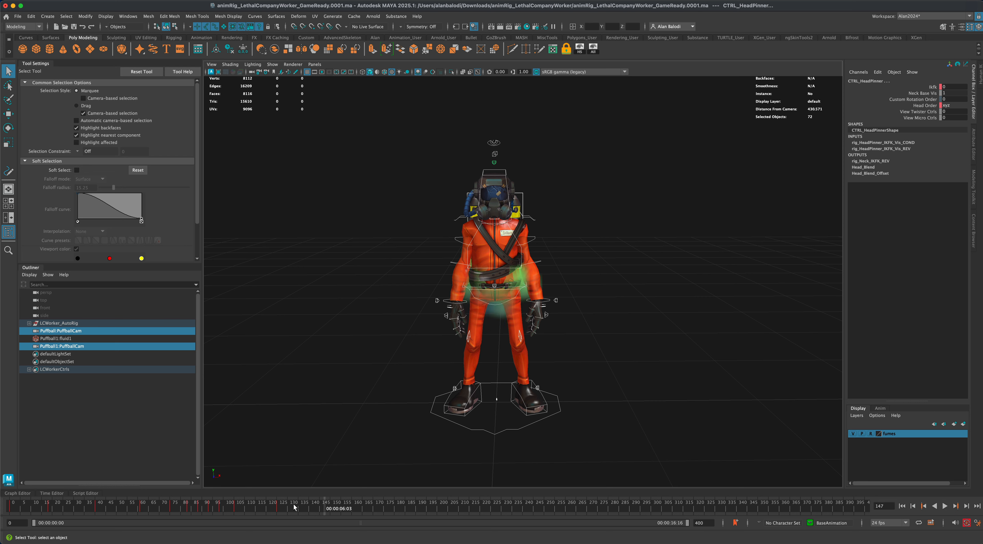
pyautogui.press('s')
pyautogui.click(435, 344)
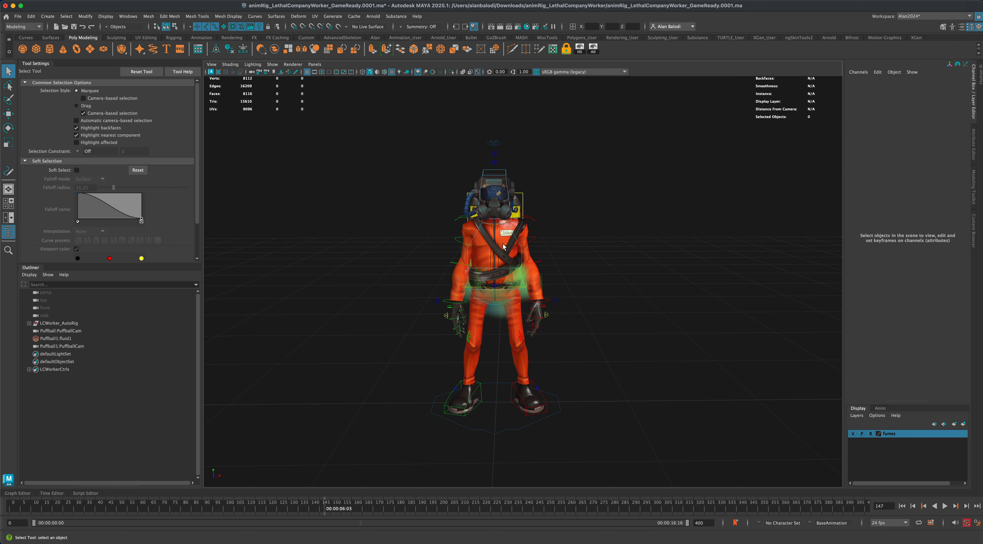
# Tilt the head control down to about 33.8 on Rotate X, and bend the body control forward to about 6.4 while lowering it slightly.
pyautogui.click(508, 195)
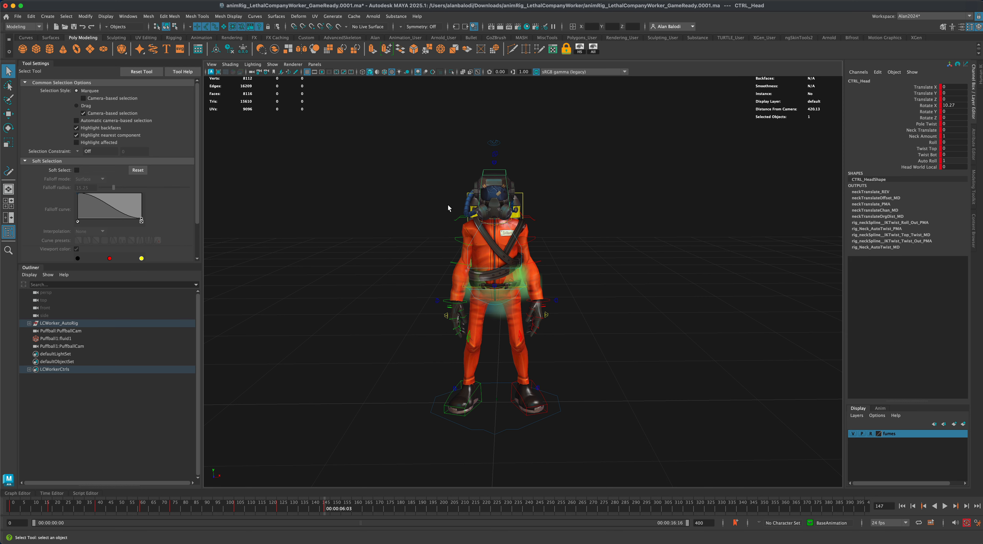
pyautogui.press('e')
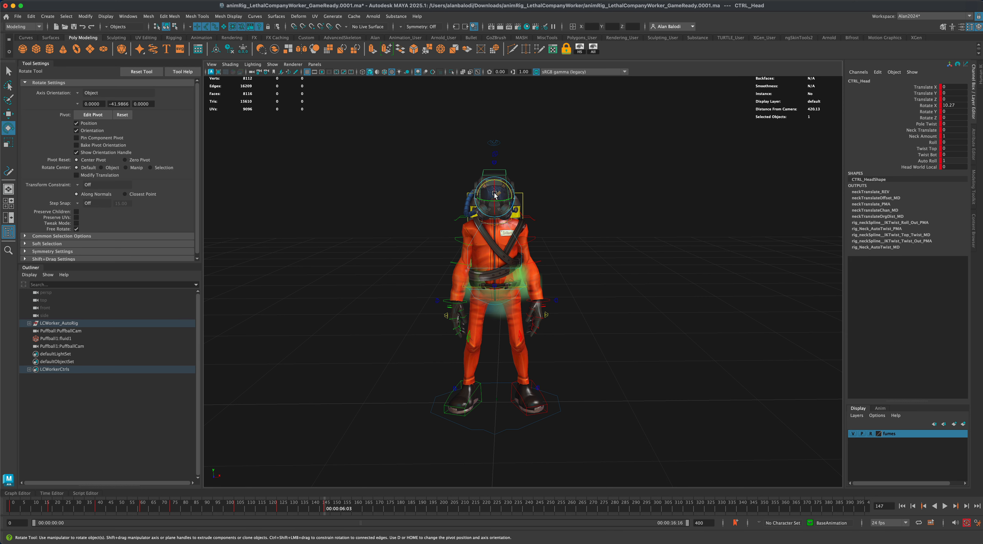
pyautogui.moveTo(494, 194); pyautogui.dragTo(493, 202)
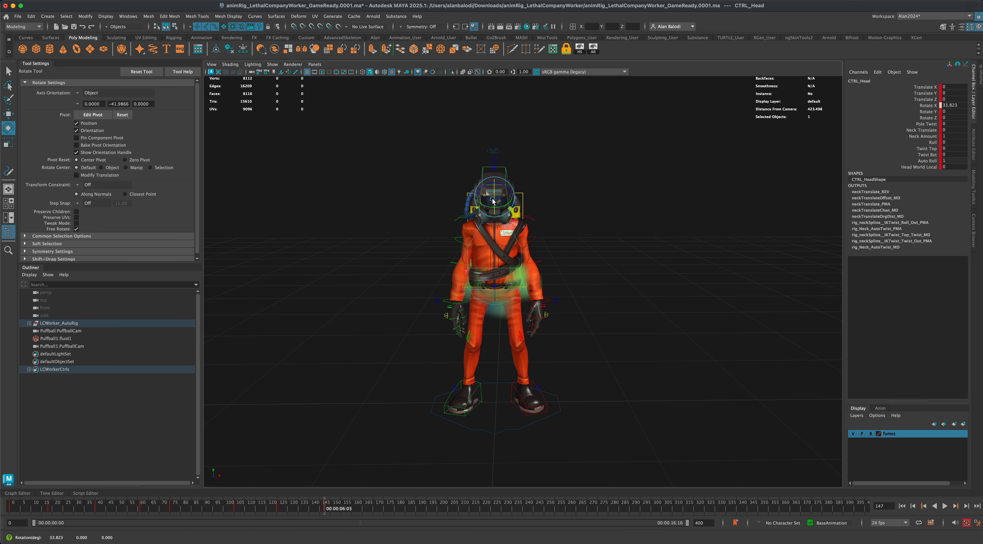
pyautogui.click(524, 288)
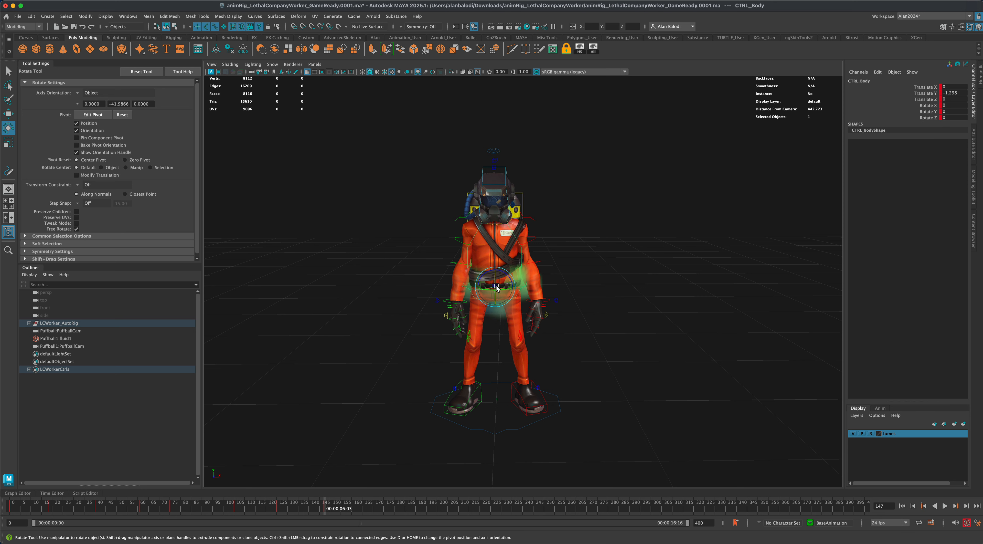
pyautogui.moveTo(494, 286); pyautogui.dragTo(494, 269)
pyautogui.click(8, 116)
# Select both FK shoulder controls and rotate the arms away from the body to about 4.9, 9.3, -48.1.
pyautogui.press('shift')
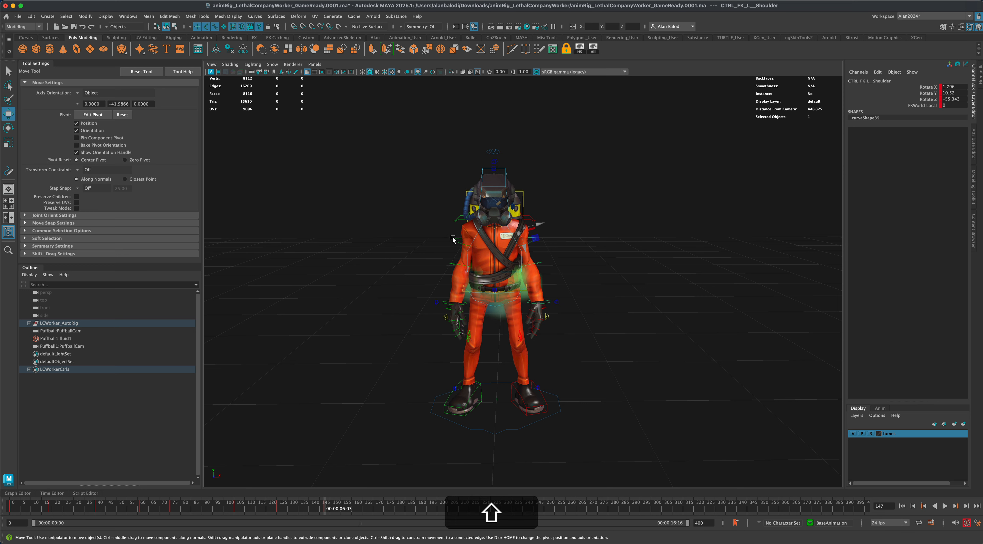
pyautogui.press('e')
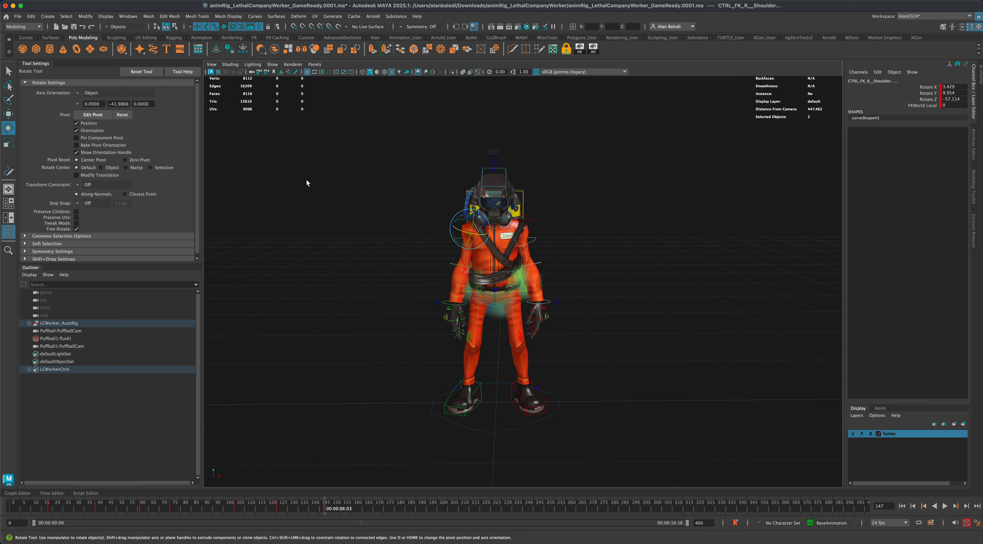
pyautogui.click(486, 223)
pyautogui.moveTo(486, 224); pyautogui.dragTo(487, 226)
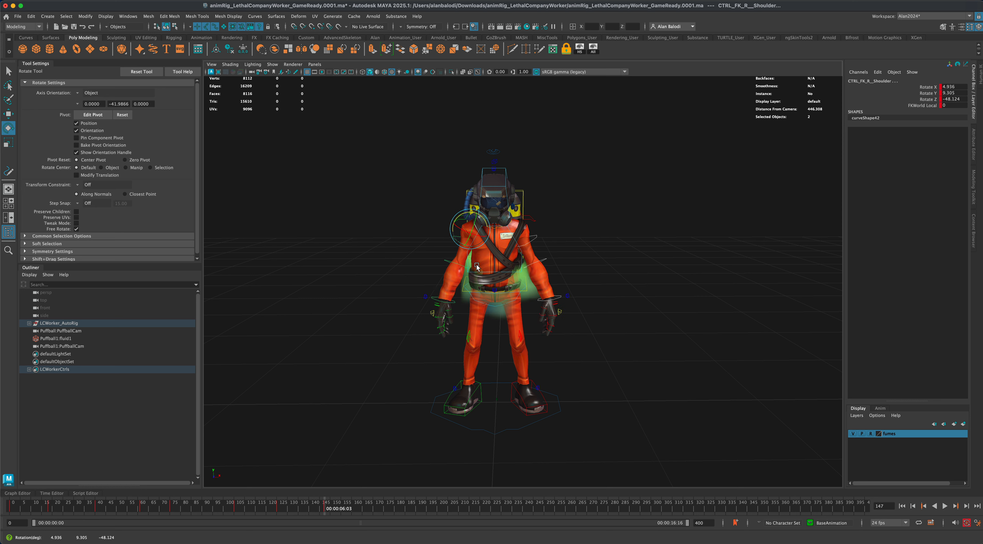
# Bend both FK wrist controls so the hands angle outward, the character's right wrist to about 20.8, -18.2, 12.8.
pyautogui.click(453, 302)
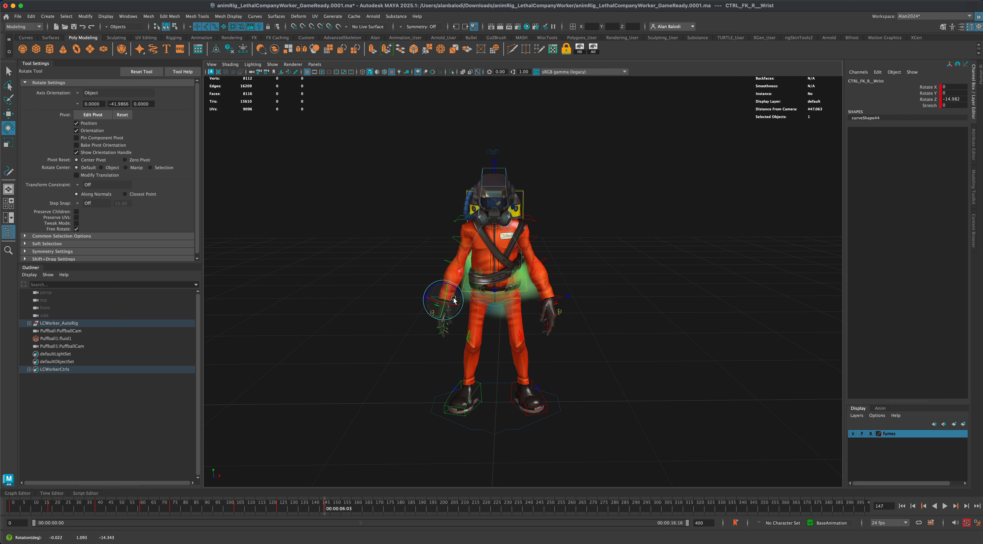
pyautogui.moveTo(454, 301); pyautogui.dragTo(546, 291)
pyautogui.click(558, 298)
pyautogui.click(454, 305)
pyautogui.moveTo(445, 285); pyautogui.dragTo(444, 287)
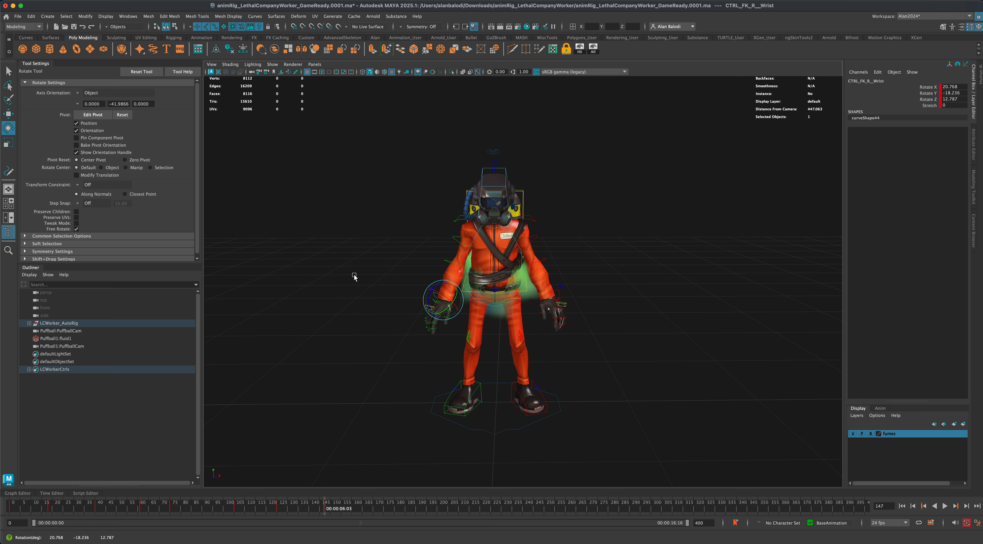
# Box-select the whole character with its rig controls and shift its frame 147 keys earlier on the timeline.
pyautogui.press('q')
pyautogui.moveTo(324, 510)
pyautogui.mouseDown()
pyautogui.moveTo(261, 511)
pyautogui.moveTo(332, 509)
pyautogui.moveTo(284, 510)
pyautogui.moveTo(324, 512)
pyautogui.mouseUp()
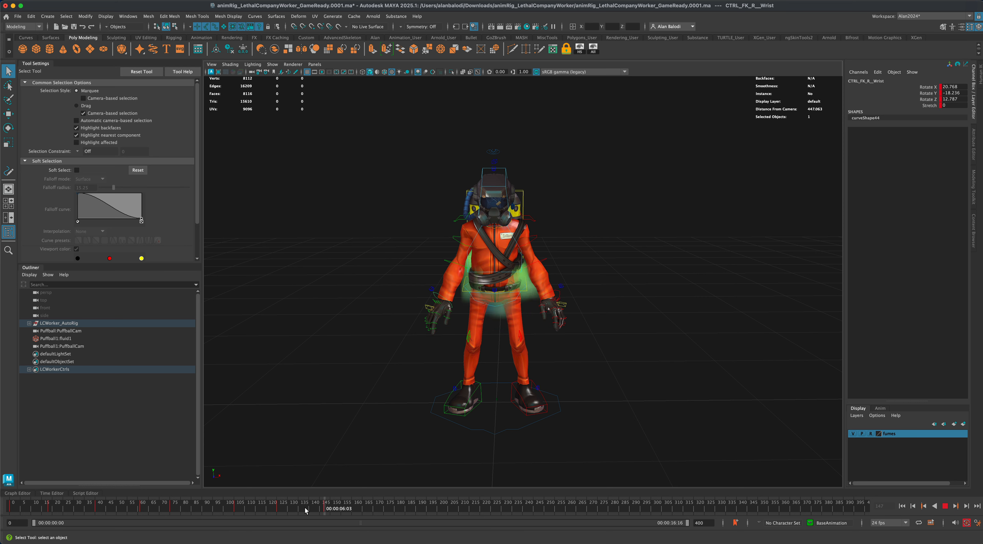
pyautogui.moveTo(381, 132); pyautogui.dragTo(627, 463)
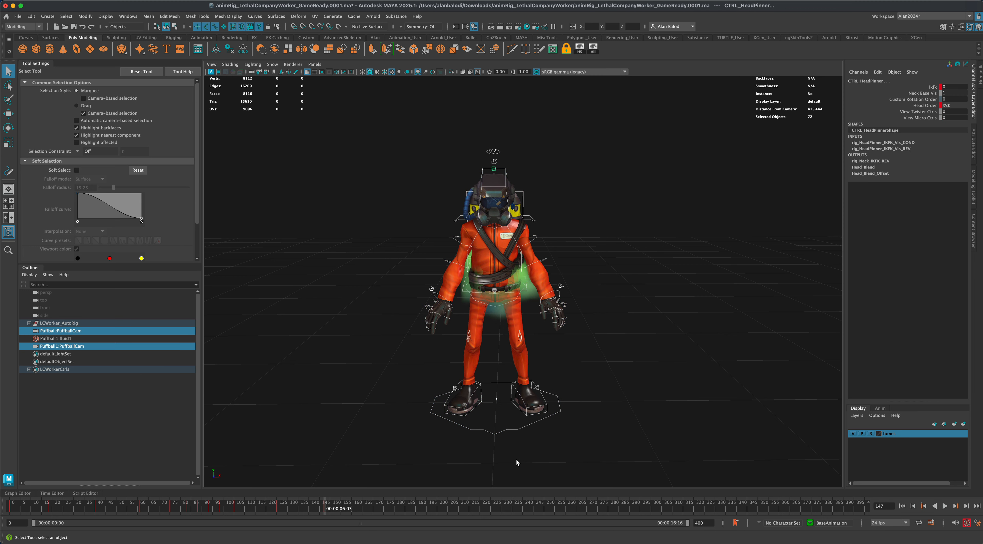
pyautogui.keyDown('shift'); pyautogui.doubleClick(324, 508); pyautogui.keyUp('shift')
pyautogui.moveTo(356, 504); pyautogui.dragTo(302, 509)
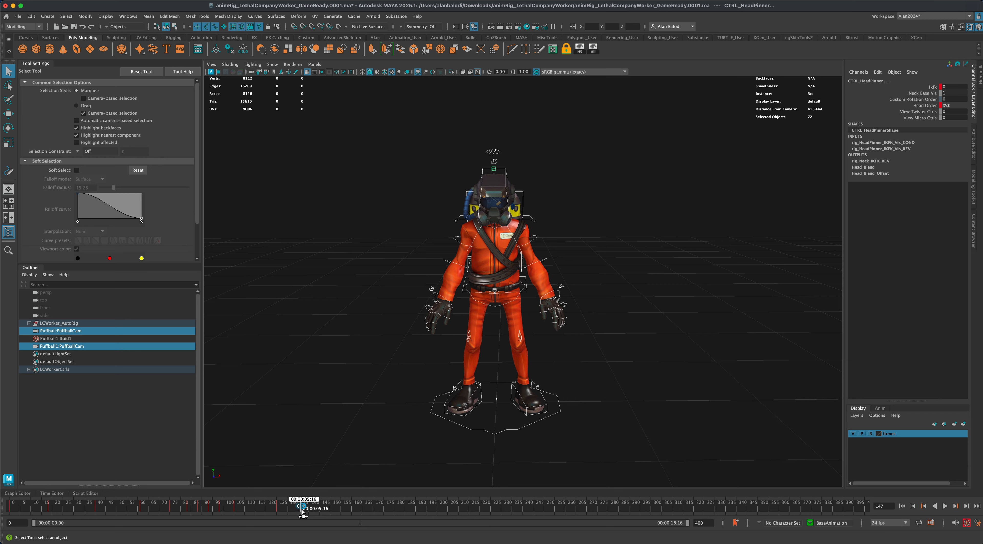
# Scrub back to frame 104 and play the animation to check the new pose against the fumes.
pyautogui.hotkey('alt', 'v')
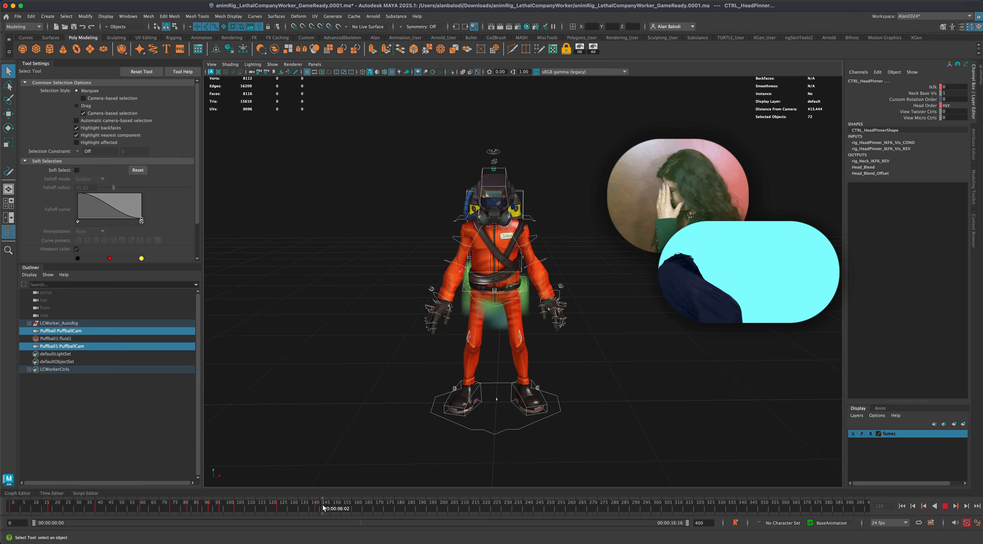
pyautogui.moveTo(323, 508); pyautogui.dragTo(232, 514)
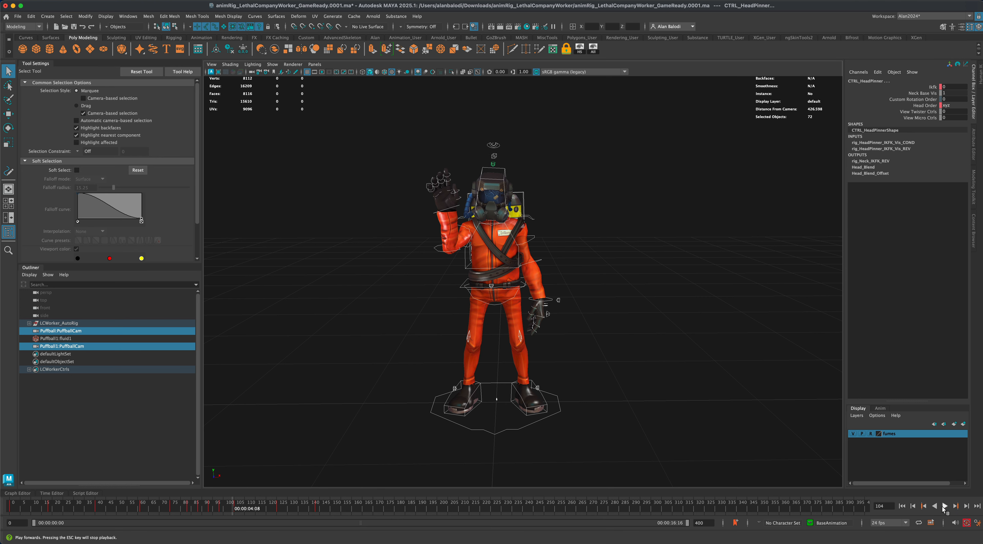
pyautogui.click(945, 508)
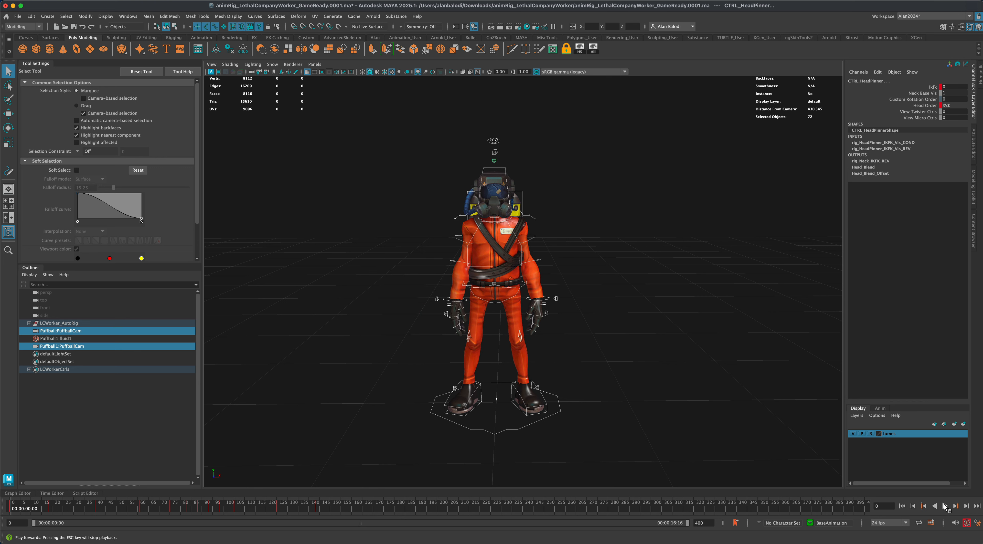
pyautogui.click(945, 506)
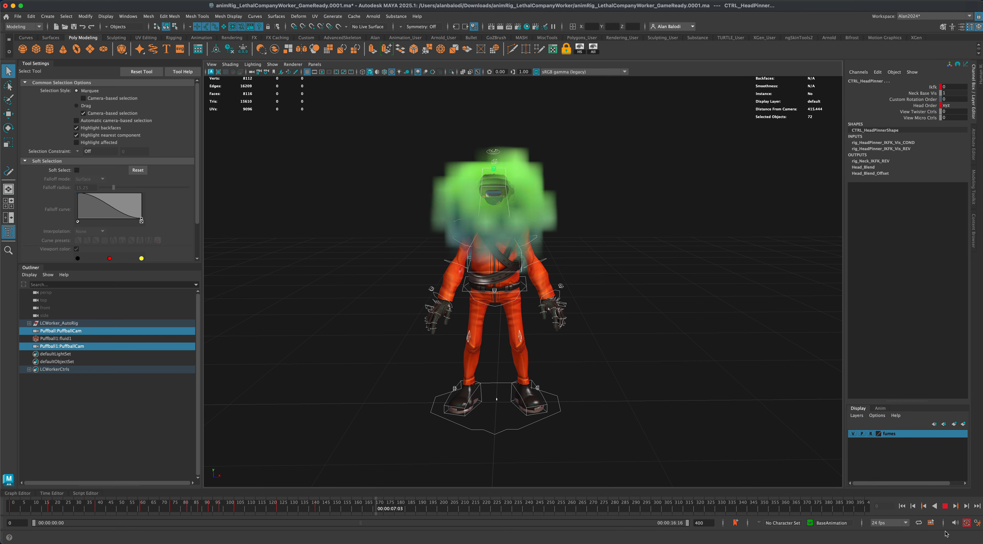
pyautogui.click(945, 505)
# At frame 154, rotate the body control to about -7, 9.8, 7.2 and lower it to about -5.9 on Translate Y.
pyautogui.moveTo(408, 513); pyautogui.dragTo(340, 514)
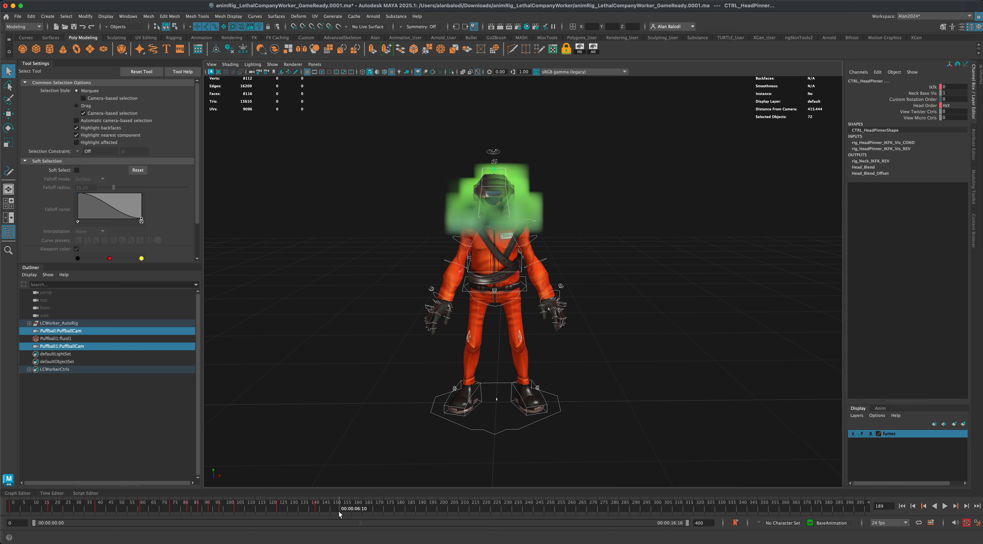
pyautogui.click(9, 114)
pyautogui.click(285, 293)
pyautogui.click(527, 293)
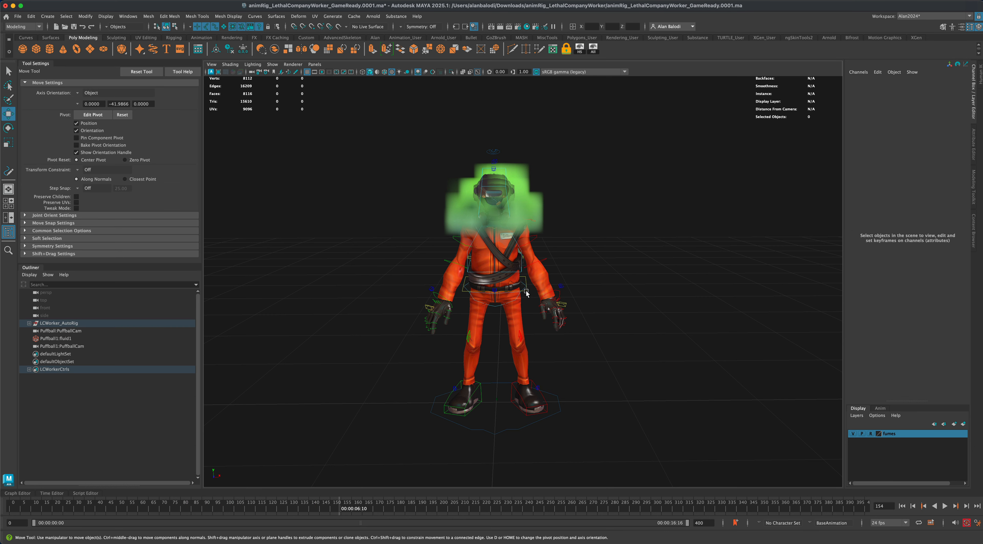
pyautogui.press('e')
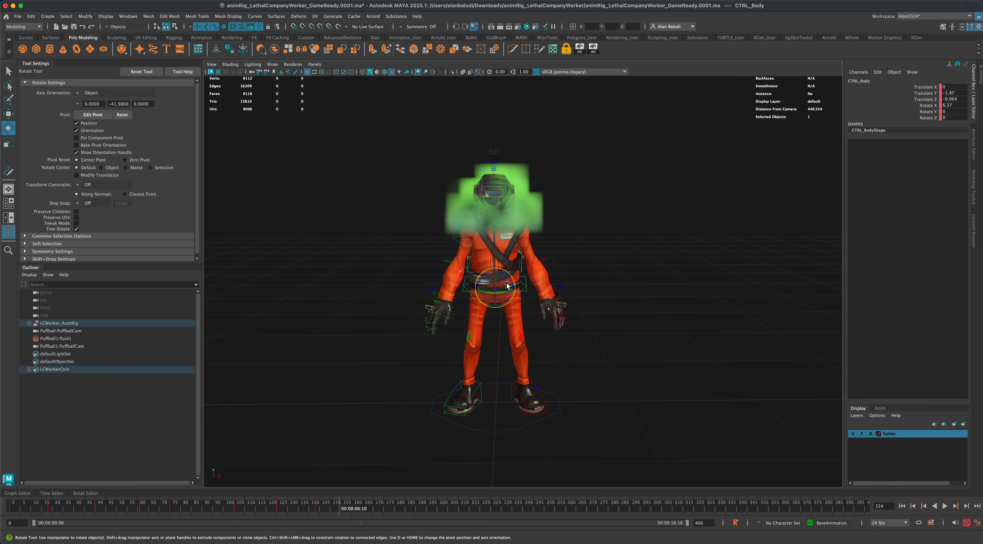
pyautogui.moveTo(506, 282); pyautogui.dragTo(506, 281)
pyautogui.hotkey('shift', 'e')
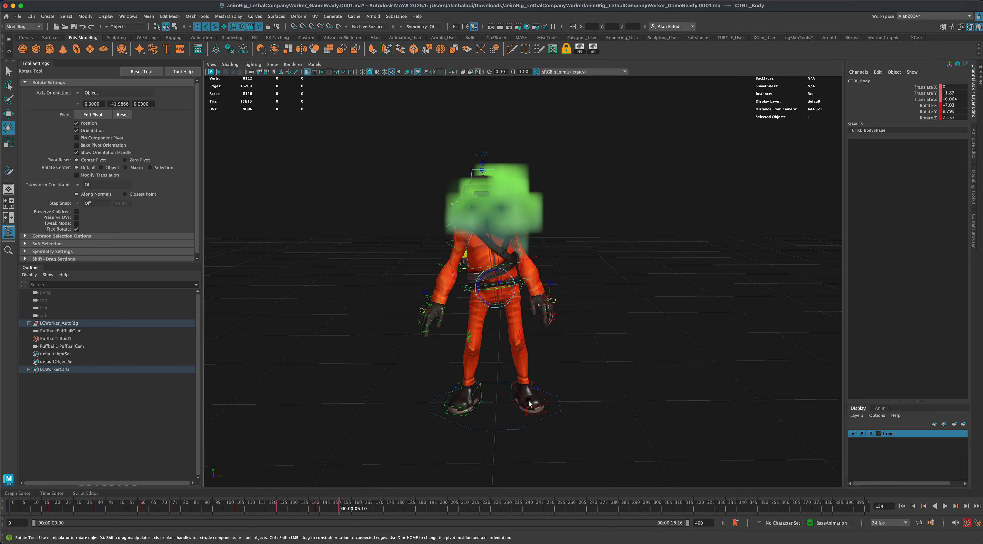
pyautogui.press('w')
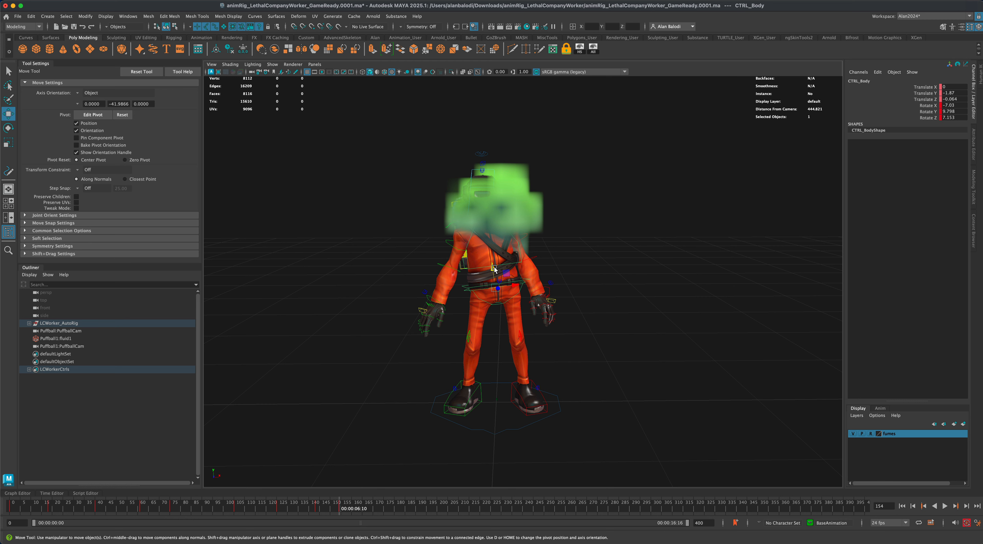
pyautogui.moveTo(493, 269); pyautogui.dragTo(494, 275)
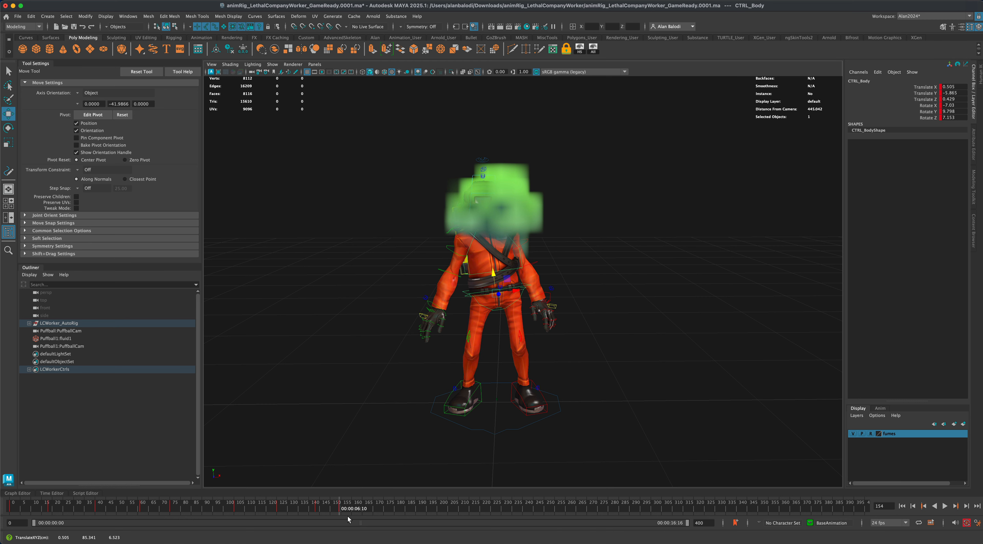
# At frame 160, sway the body control the opposite way to about -2.8, -10.2, -7.8.
pyautogui.hotkey('alt', 'v')
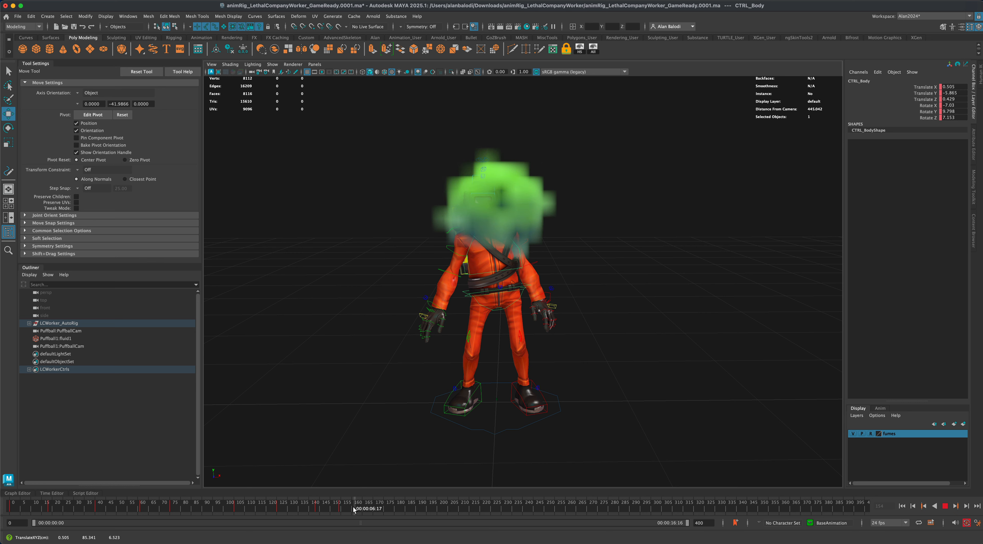
pyautogui.click(354, 509)
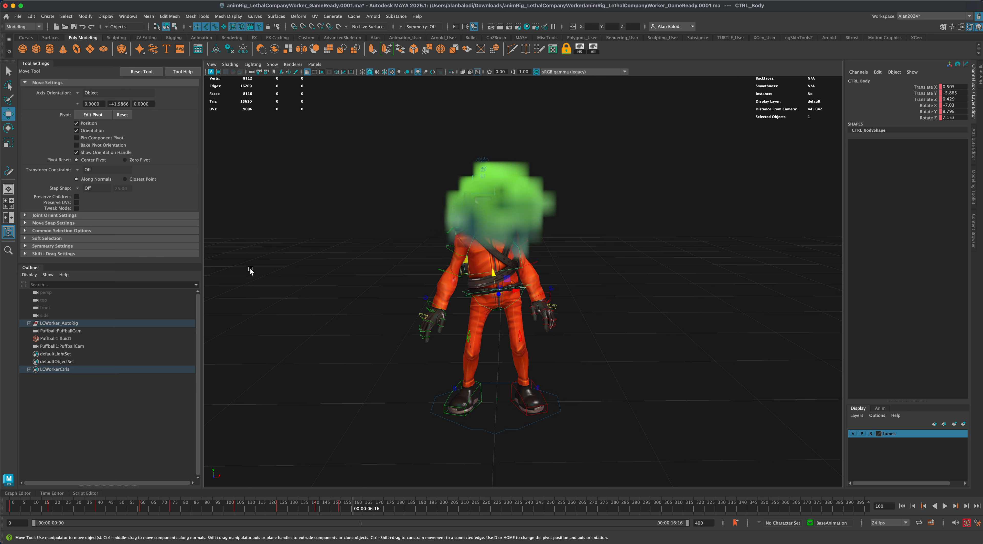
pyautogui.press('e')
pyautogui.moveTo(518, 298); pyautogui.dragTo(497, 306)
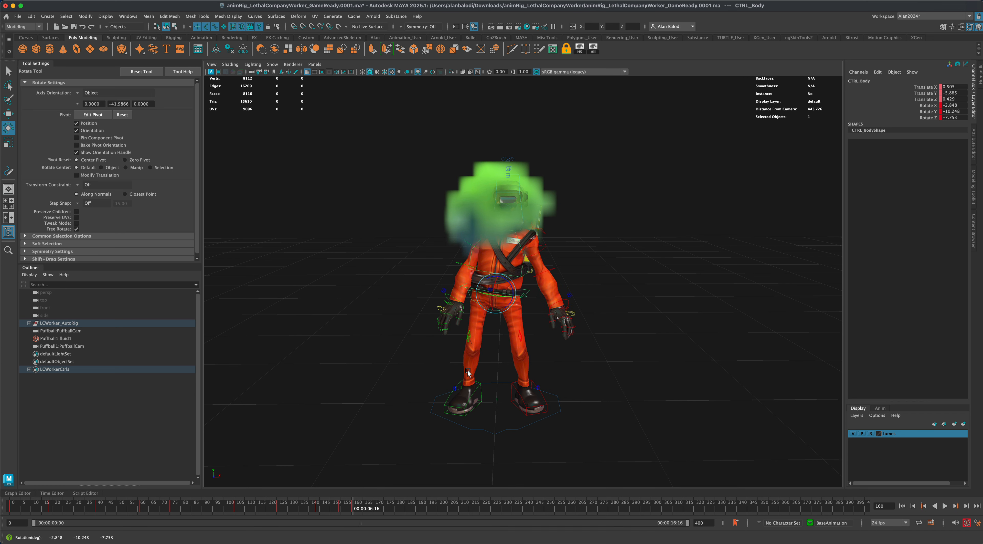
# Continue the body control's sway by rotating it at two further frames between 160 and 174.
pyautogui.hotkey('alt', 'v')
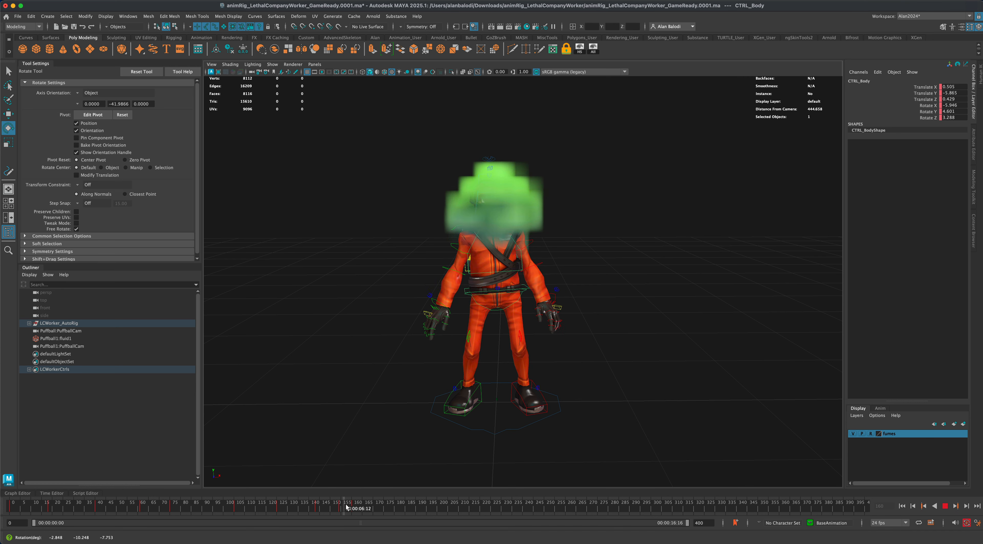
pyautogui.hotkey('alt', 'v')
pyautogui.moveTo(512, 302); pyautogui.dragTo(505, 303)
pyautogui.moveTo(360, 508); pyautogui.dragTo(370, 508)
pyautogui.moveTo(508, 301); pyautogui.dragTo(422, 461)
# Rotate the body control to about -4.4, -15.3, 6.9 at frame 174 and about 2.7, -16.3, 4.6 at frame 180.
pyautogui.moveTo(373, 507); pyautogui.dragTo(382, 508)
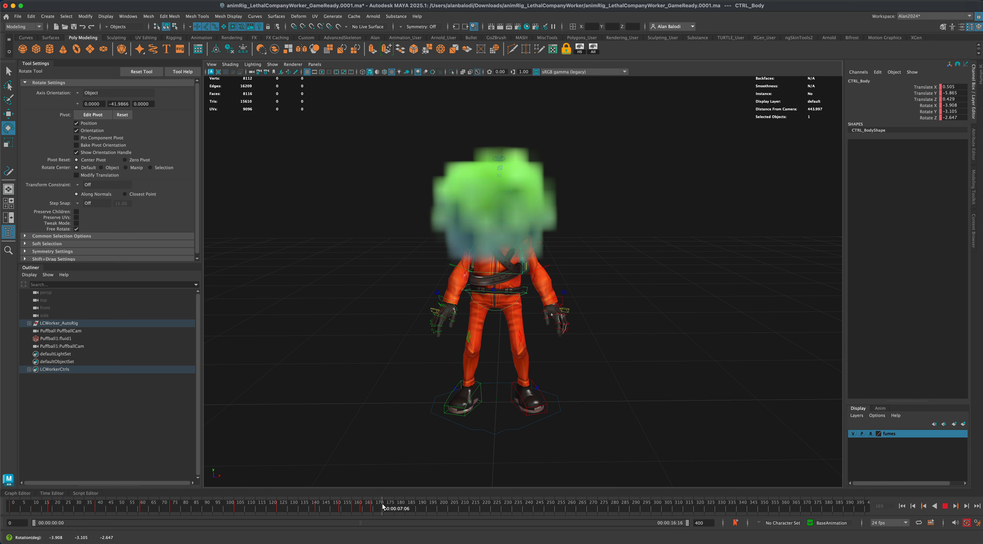
pyautogui.moveTo(502, 284); pyautogui.dragTo(493, 286)
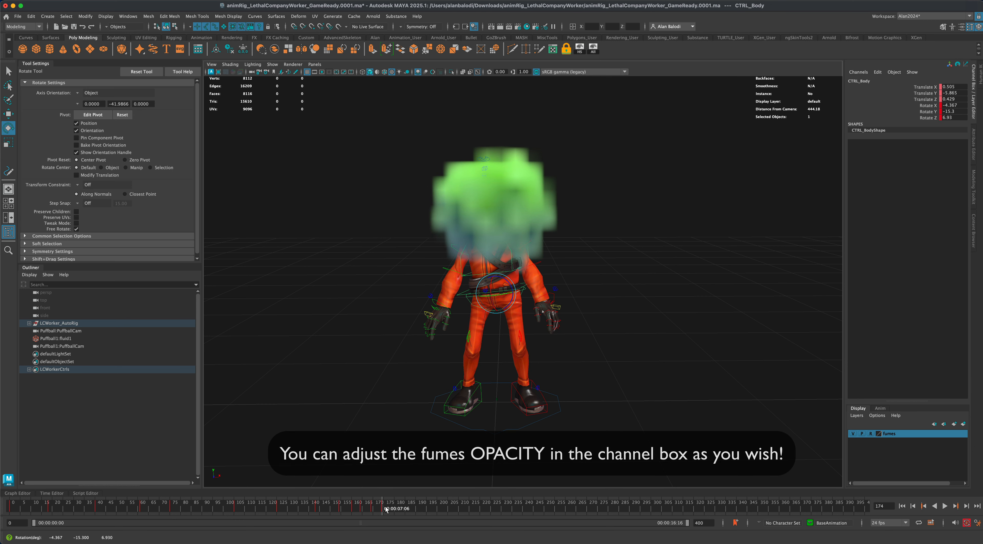
pyautogui.moveTo(384, 508); pyautogui.dragTo(394, 508)
pyautogui.moveTo(500, 287); pyautogui.dragTo(501, 290)
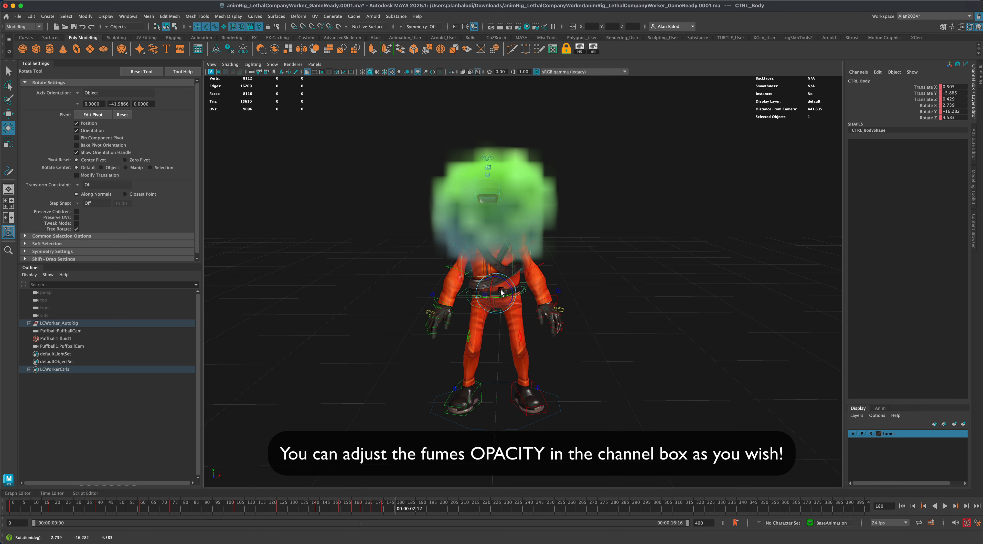
# Continue the body control's sway by rotating it at frames 186 and 191.
pyautogui.moveTo(395, 508); pyautogui.dragTo(407, 508)
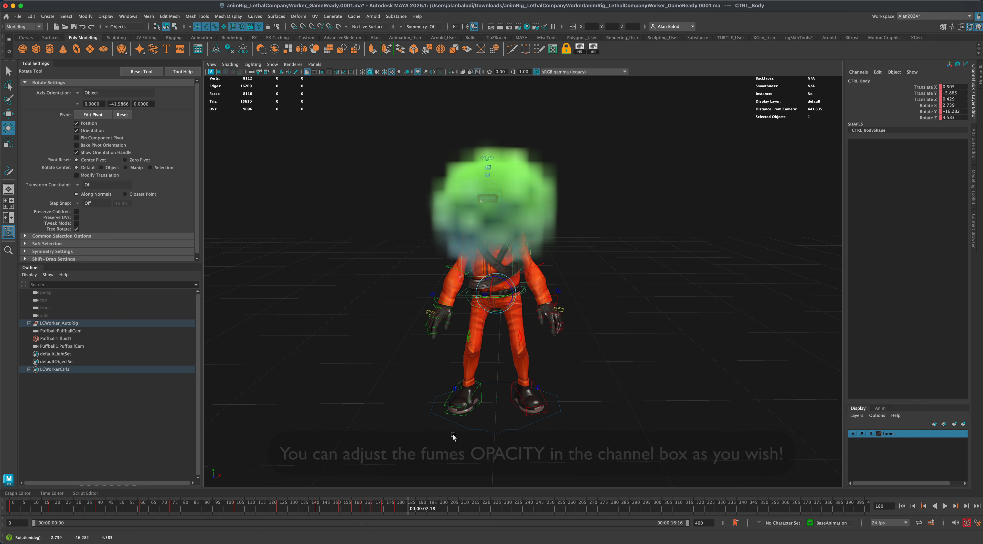
pyautogui.moveTo(498, 292); pyautogui.dragTo(506, 300)
pyautogui.moveTo(408, 508); pyautogui.dragTo(418, 508)
pyautogui.moveTo(500, 285); pyautogui.dragTo(489, 328)
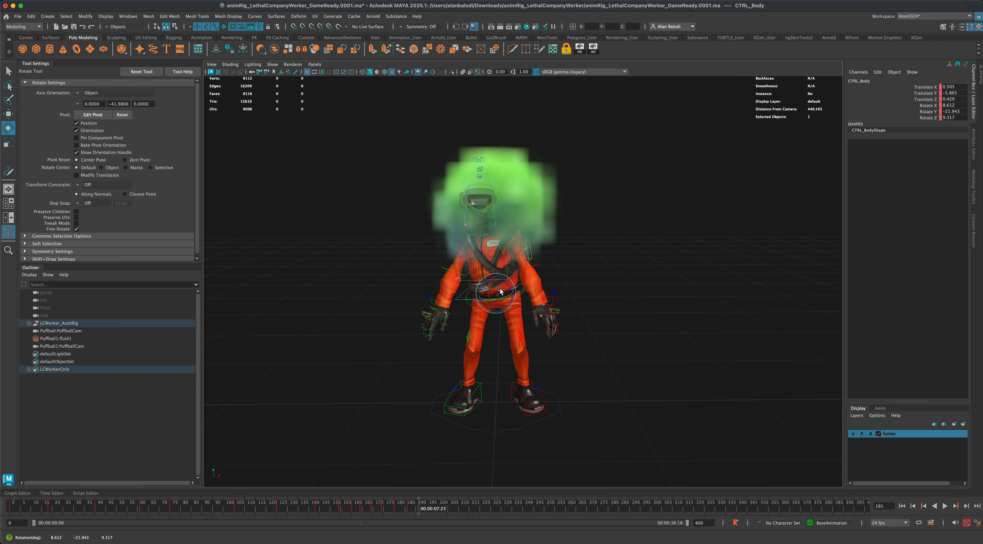
pyautogui.moveTo(497, 294); pyautogui.dragTo(492, 310)
# At frame 199, rotate the body control to about 11.1, -12.5, 3.3.
pyautogui.moveTo(421, 507); pyautogui.dragTo(436, 508)
pyautogui.moveTo(495, 297); pyautogui.dragTo(493, 294)
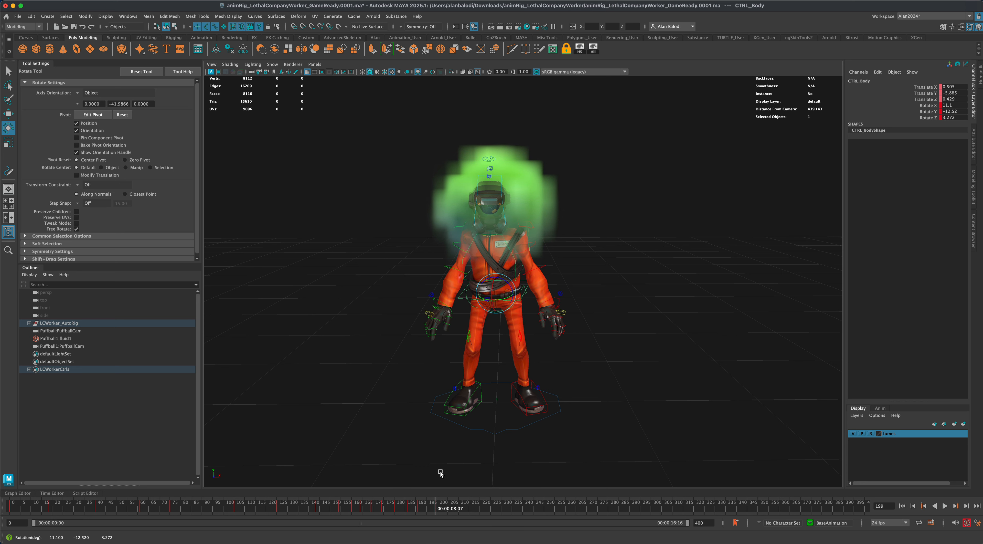
pyautogui.hotkey('alt', 'v')
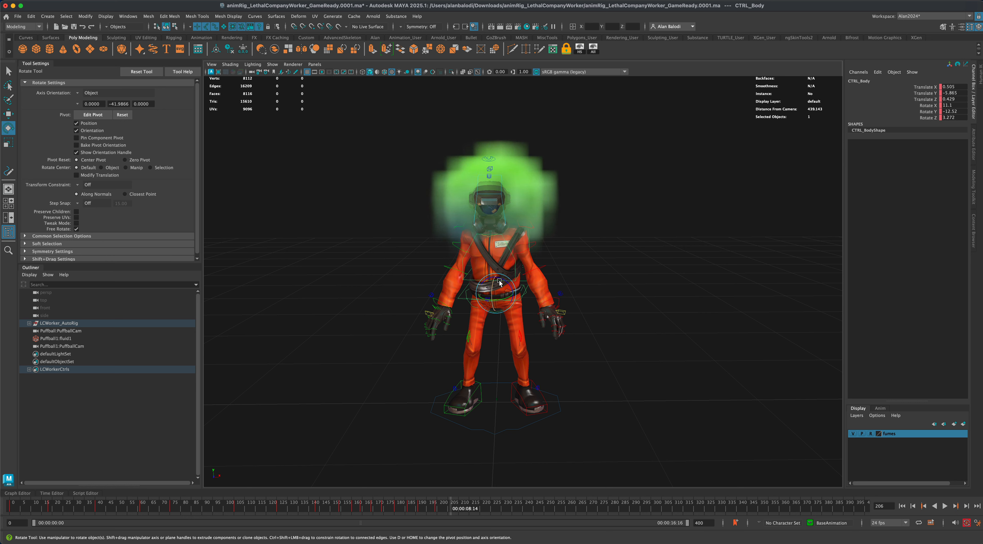
# Bend the body control forward to about 27.2, 0, 2.7 at frame 220 and key its rotation.
pyautogui.click(483, 503)
pyautogui.moveTo(501, 305); pyautogui.dragTo(484, 291)
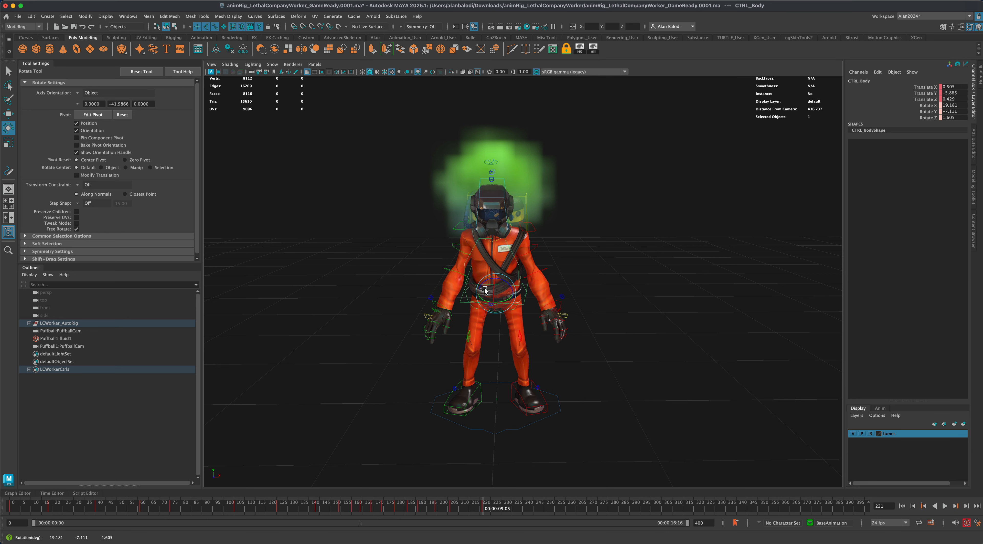
pyautogui.hotkey('shift', 'e')
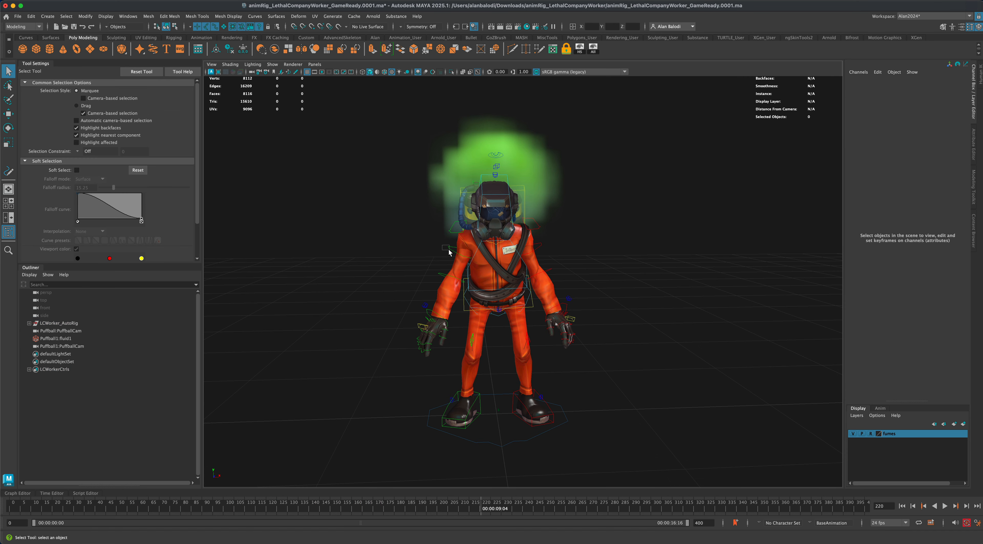
# Try rotating the left shoulder control to raise the arm at frame 220.
pyautogui.click(449, 249)
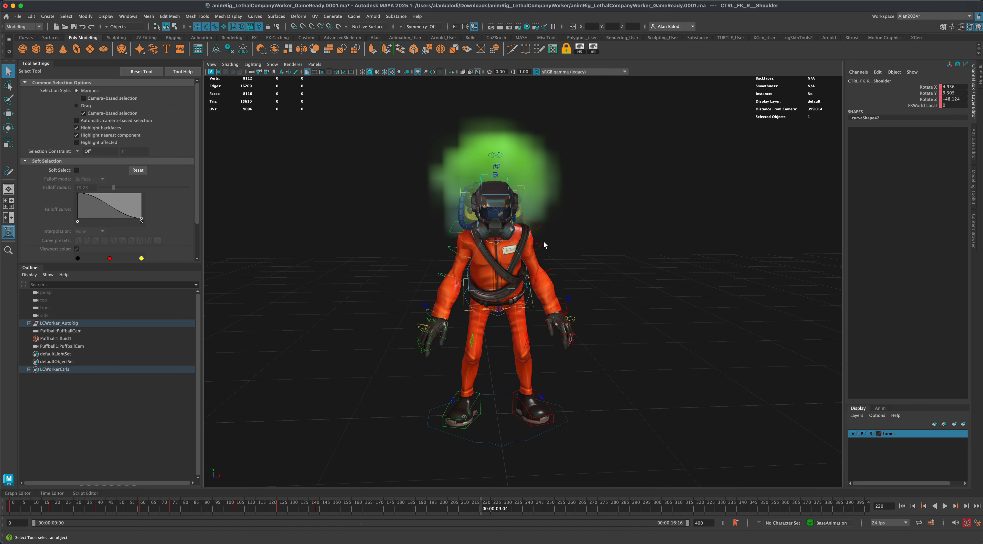
pyautogui.keyDown('shift'); pyautogui.click(533, 260); pyautogui.keyUp('shift')
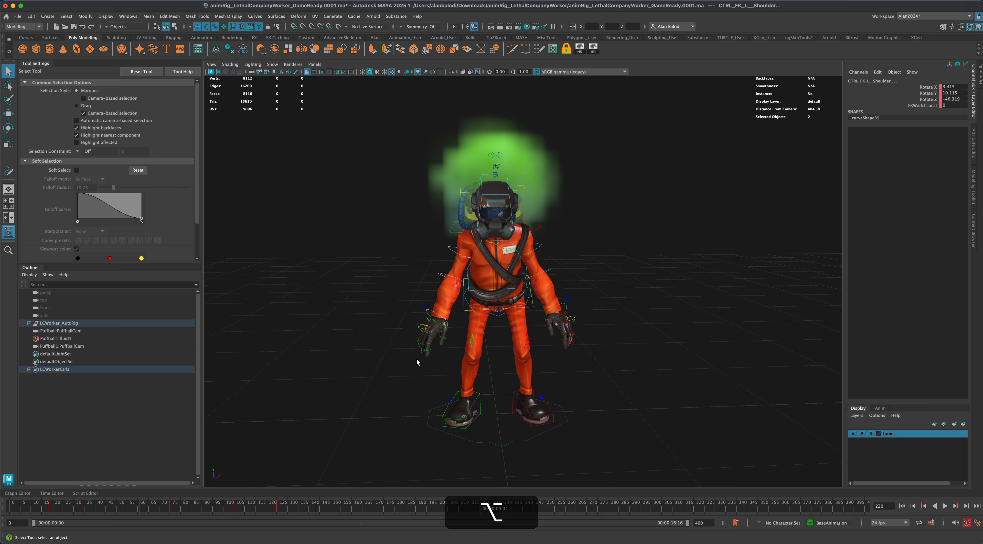
pyautogui.keyDown('alt'); pyautogui.moveTo(416, 359); pyautogui.dragTo(415, 357); pyautogui.keyUp('alt')
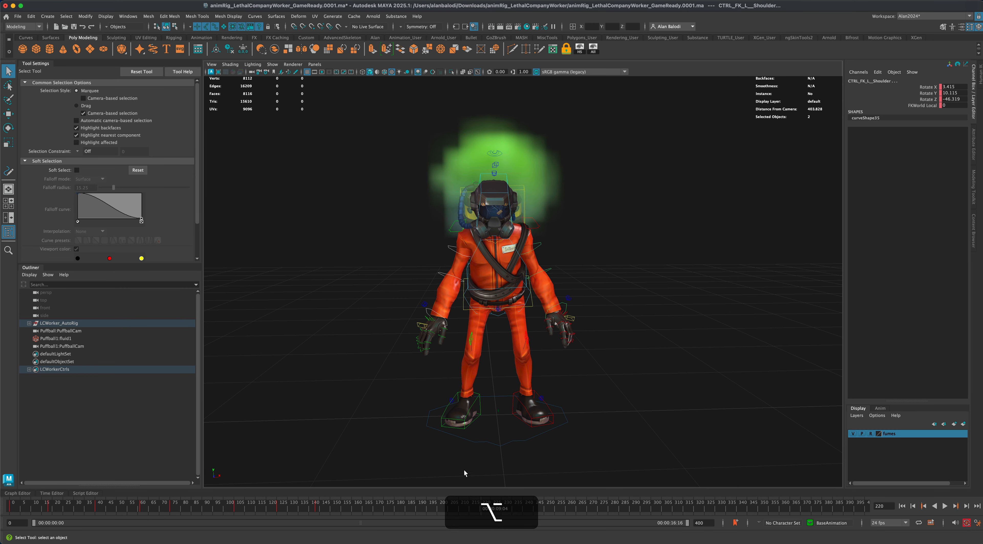
pyautogui.keyDown('alt'); pyautogui.moveTo(464, 473); pyautogui.dragTo(465, 472); pyautogui.keyUp('alt')
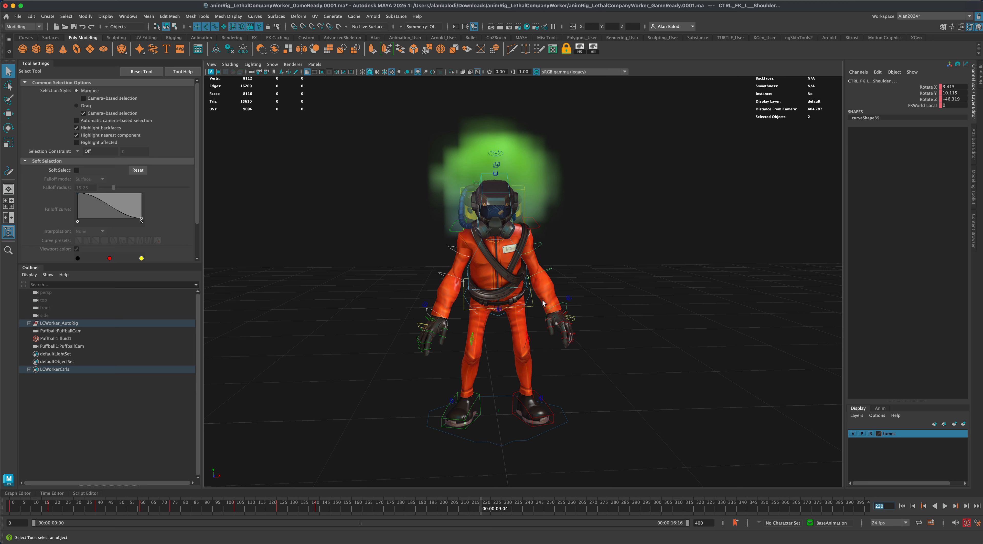
pyautogui.click(567, 248)
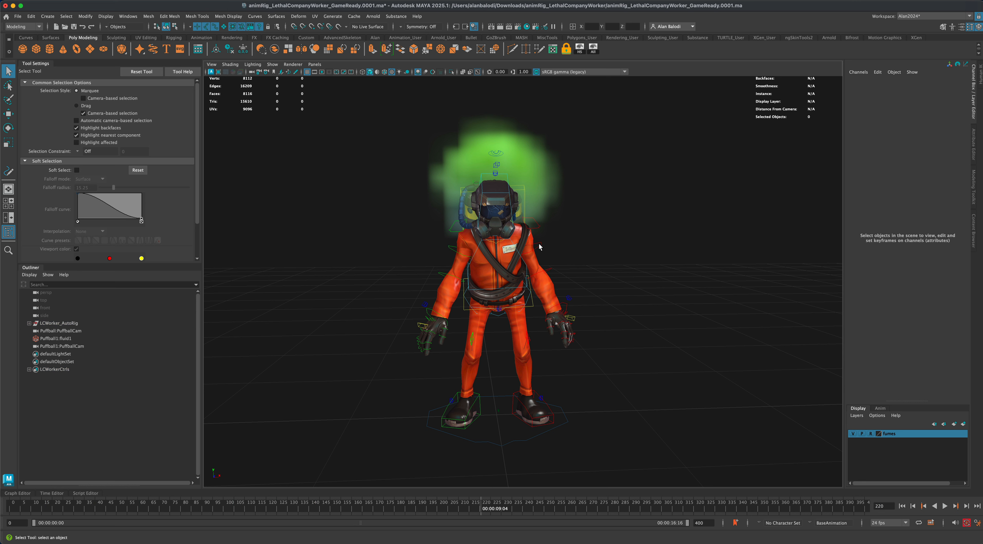
pyautogui.click(540, 247)
pyautogui.keyDown('shift'); pyautogui.click(446, 252); pyautogui.keyUp('shift')
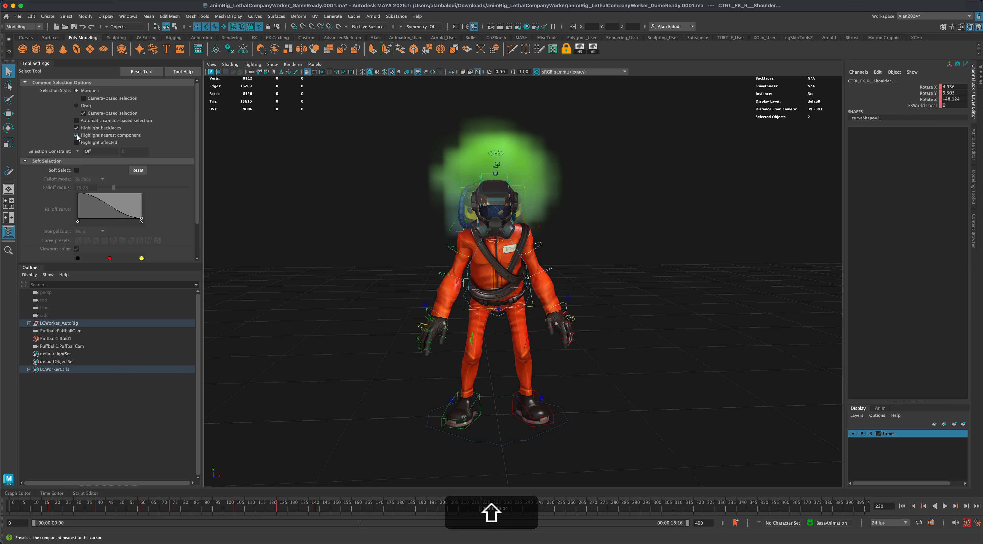
pyautogui.keyDown('shift'); pyautogui.click(447, 249); pyautogui.keyUp('shift')
pyautogui.press('e')
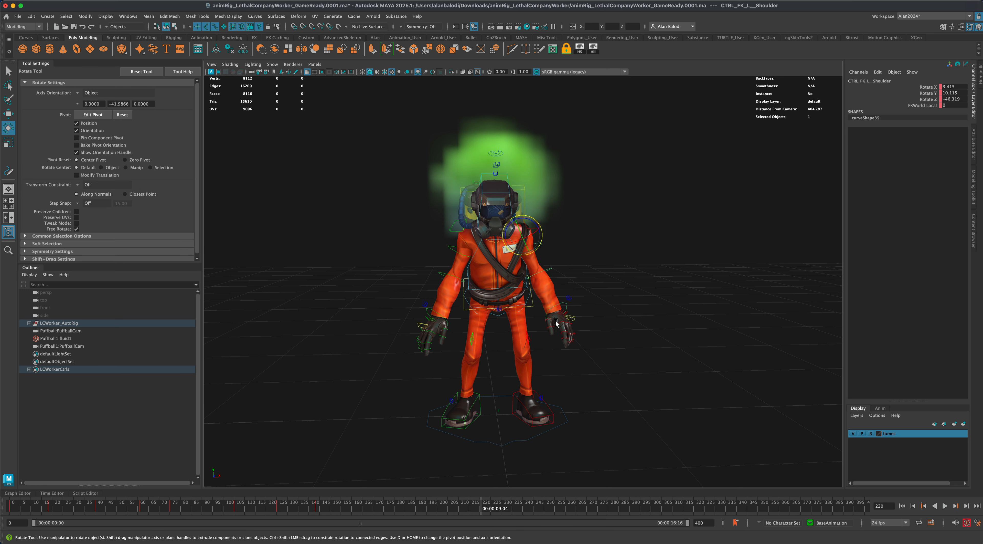
pyautogui.moveTo(516, 240); pyautogui.dragTo(550, 241)
pyautogui.press('super+z')
pyautogui.press('super+shift+z')
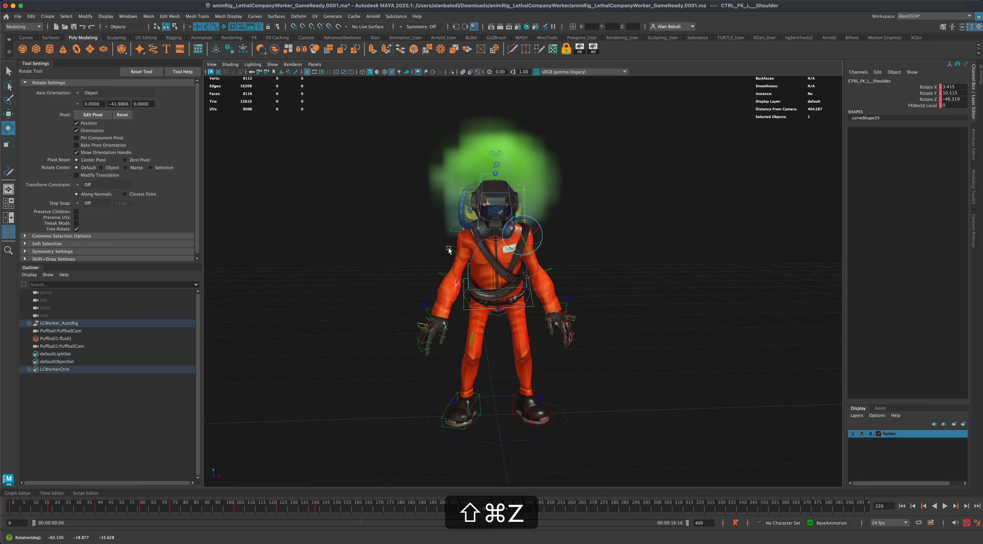
# Try raising both arms with the two shoulder controls at frame 220, compare the preceding frames, and undo the rotation.
pyautogui.keyDown('shift'); pyautogui.click(453, 251); pyautogui.keyUp('shift')
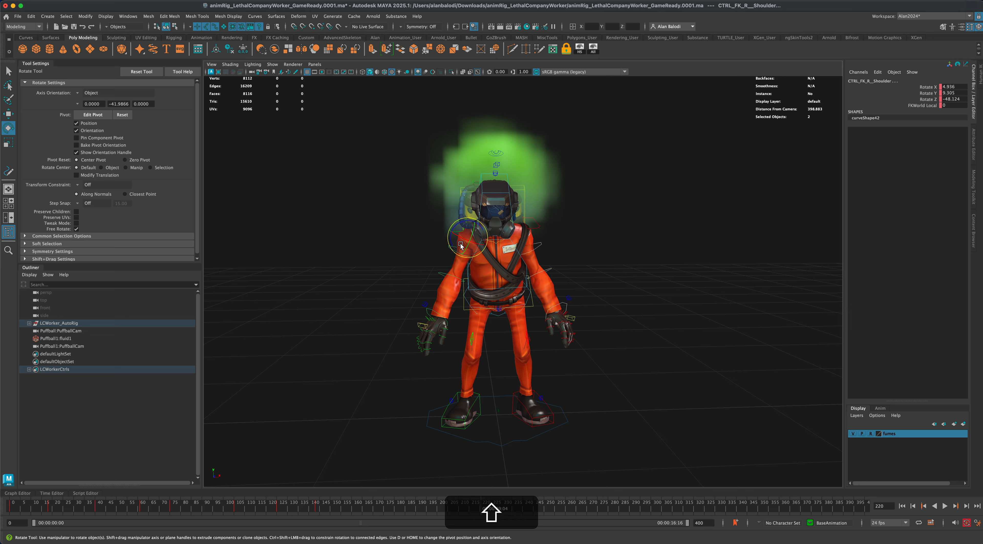
pyautogui.moveTo(461, 245); pyautogui.dragTo(462, 222)
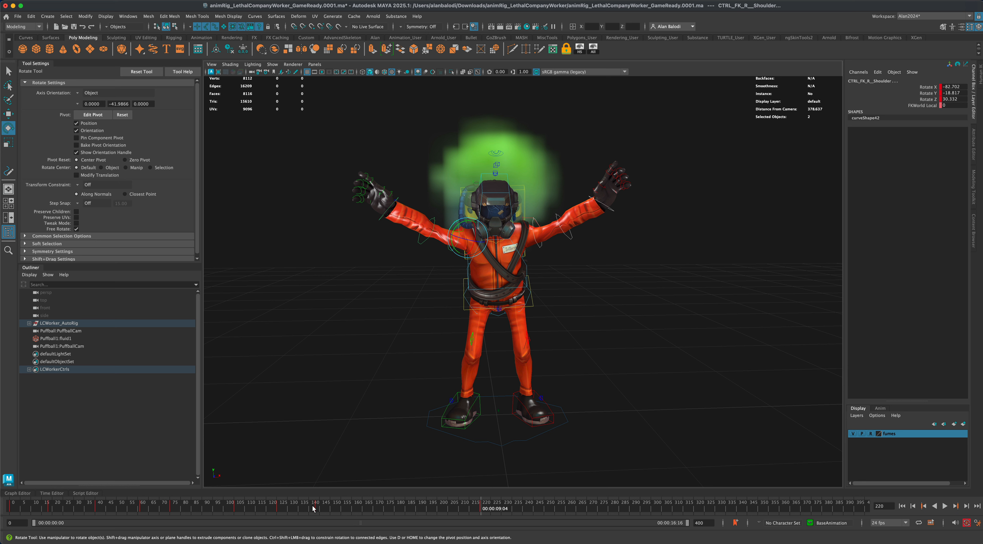
pyautogui.moveTo(482, 510)
pyautogui.mouseDown()
pyautogui.moveTo(319, 516)
pyautogui.moveTo(414, 509)
pyautogui.moveTo(458, 511)
pyautogui.moveTo(322, 516)
pyautogui.moveTo(484, 512)
pyautogui.moveTo(332, 521)
pyautogui.moveTo(481, 520)
pyautogui.mouseUp()
pyautogui.moveTo(483, 508)
pyautogui.mouseDown()
pyautogui.moveTo(364, 514)
pyautogui.moveTo(474, 508)
pyautogui.mouseUp()
pyautogui.press('super+z')
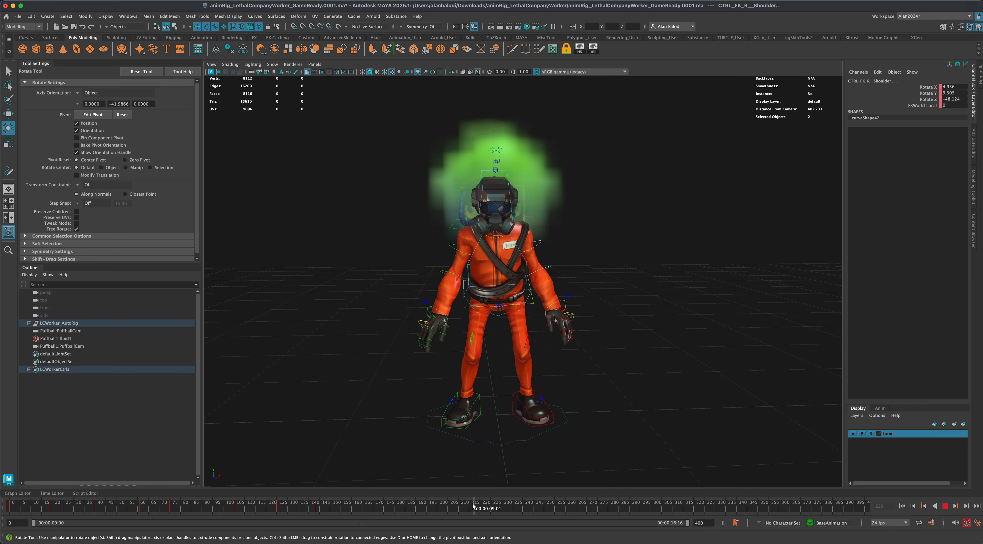
# Check which frames are keyed for the body control and for both shoulder controls leading up to frame 220.
pyautogui.click(531, 317)
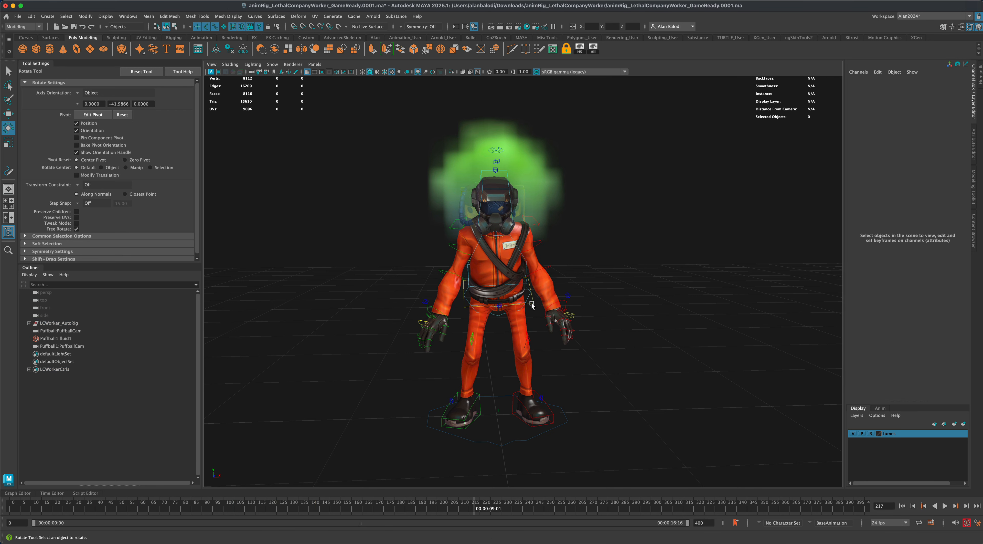
pyautogui.click(532, 304)
pyautogui.moveTo(475, 509); pyautogui.dragTo(481, 509)
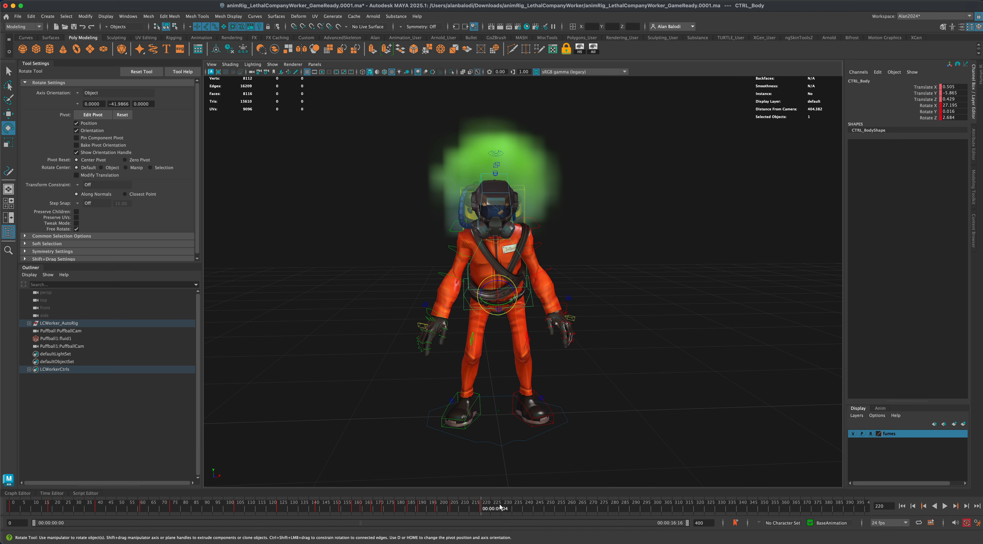
pyautogui.moveTo(887, 506); pyautogui.dragTo(869, 506)
pyautogui.press('q')
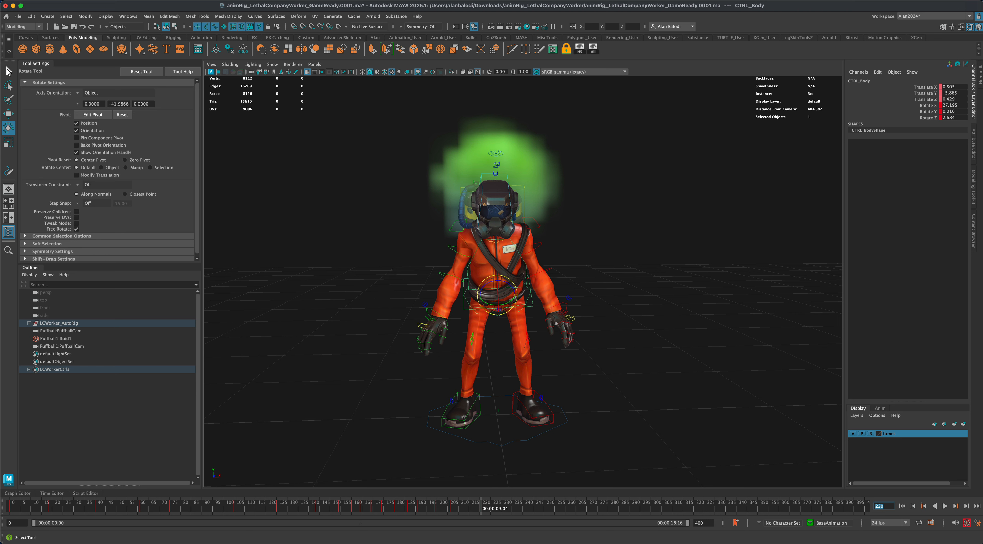
pyautogui.moveTo(547, 240); pyautogui.dragTo(539, 247)
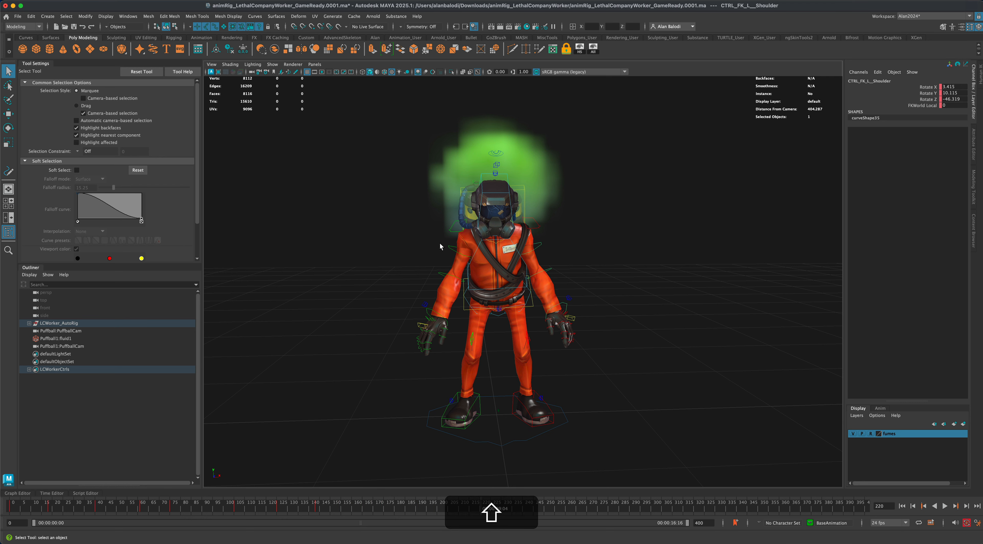
pyautogui.keyDown('shift'); pyautogui.moveTo(440, 243); pyautogui.dragTo(484, 250); pyautogui.keyUp('shift')
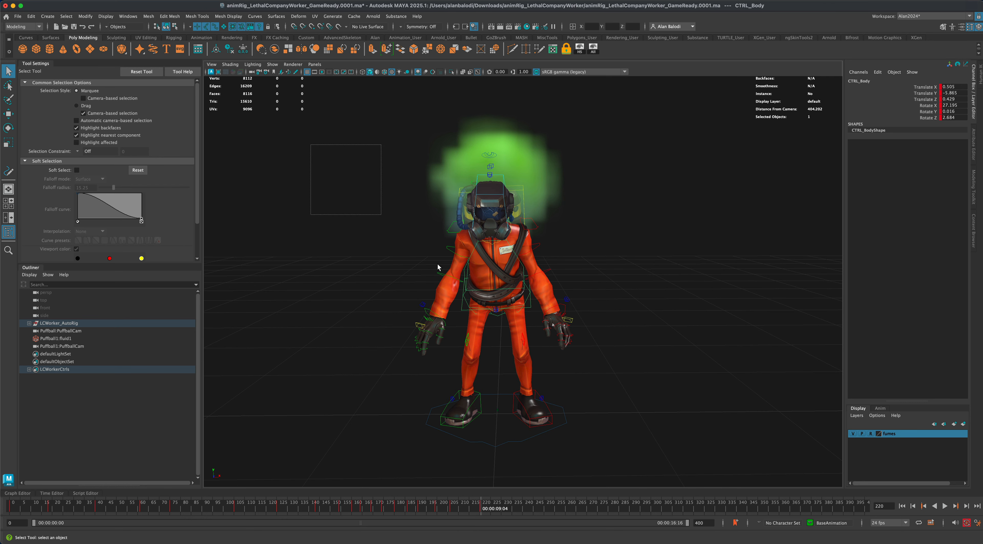
# Set a key on all of the character's rig controls at frame 220.
pyautogui.moveTo(437, 267); pyautogui.dragTo(640, 461)
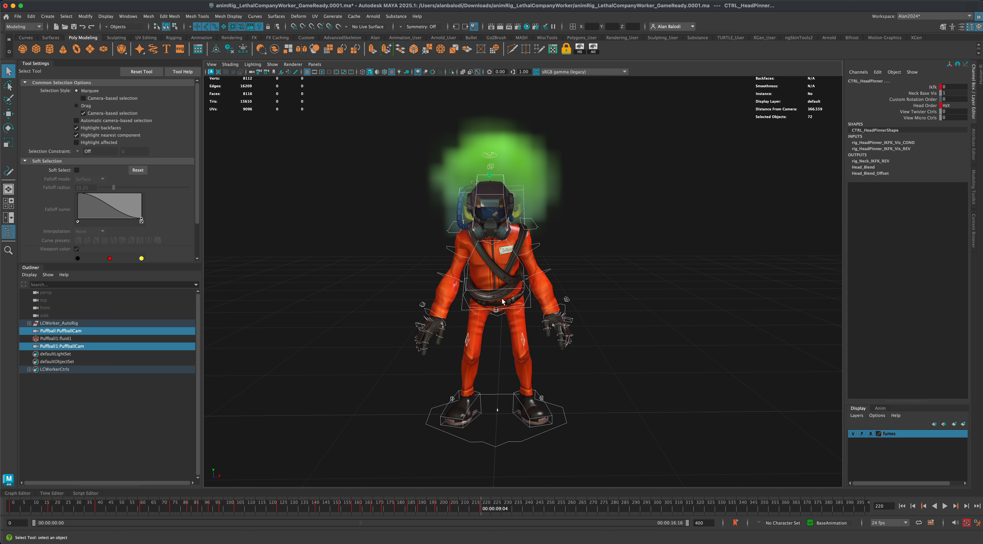
pyautogui.press('s')
pyautogui.moveTo(485, 505)
pyautogui.mouseDown()
pyautogui.moveTo(468, 506)
pyautogui.moveTo(481, 508)
pyautogui.mouseUp()
pyautogui.click(533, 443)
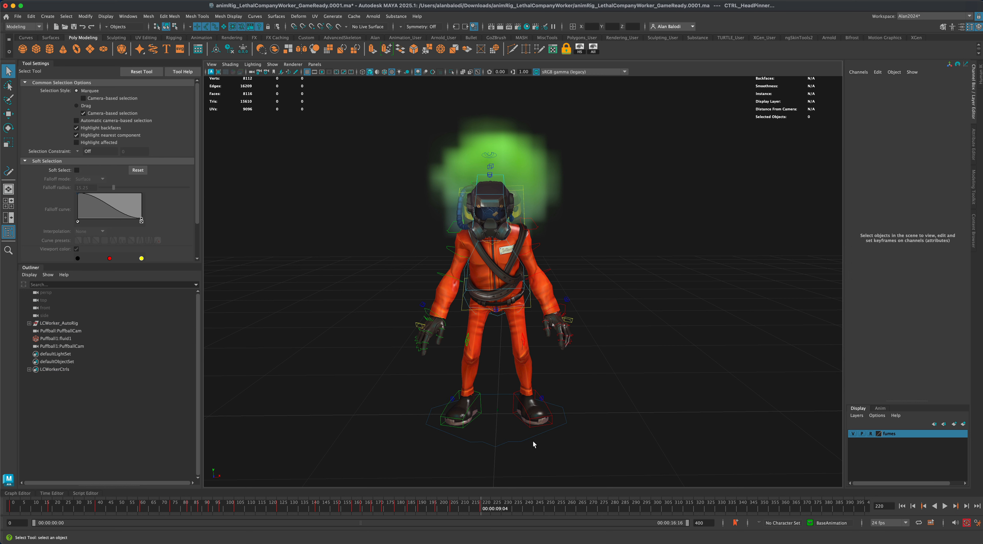
pyautogui.moveTo(379, 172); pyautogui.dragTo(649, 464)
pyautogui.hotkey('alt', 'v')
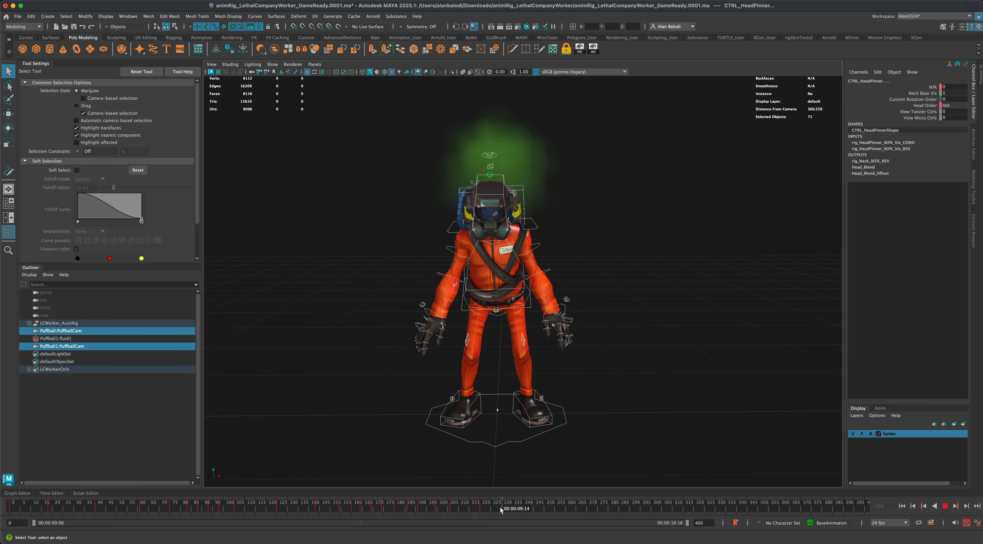
pyautogui.hotkey('alt', 'v')
# At frame 230, straighten the body control by rotating it to about 11.1, 0.6, 3.7.
pyautogui.click(589, 243)
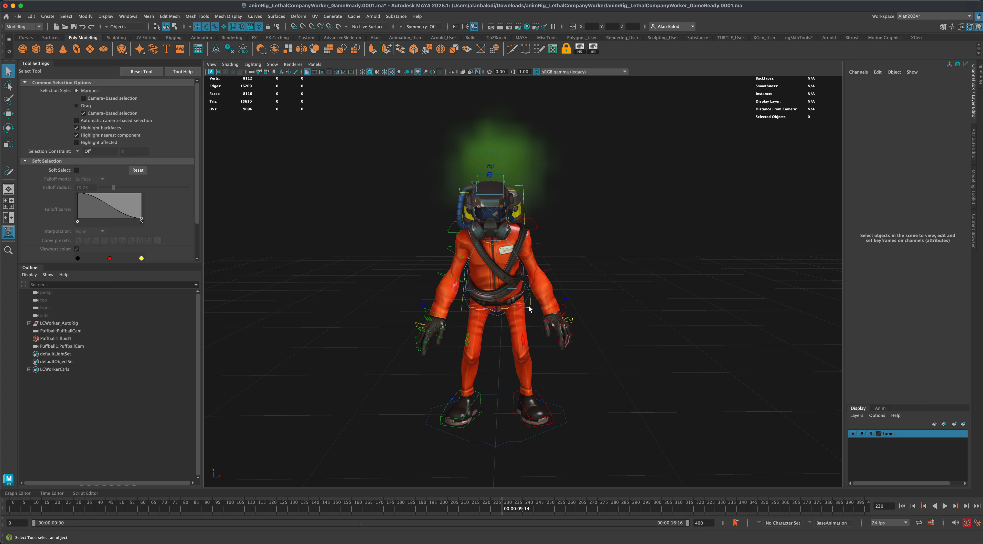
pyautogui.click(497, 294)
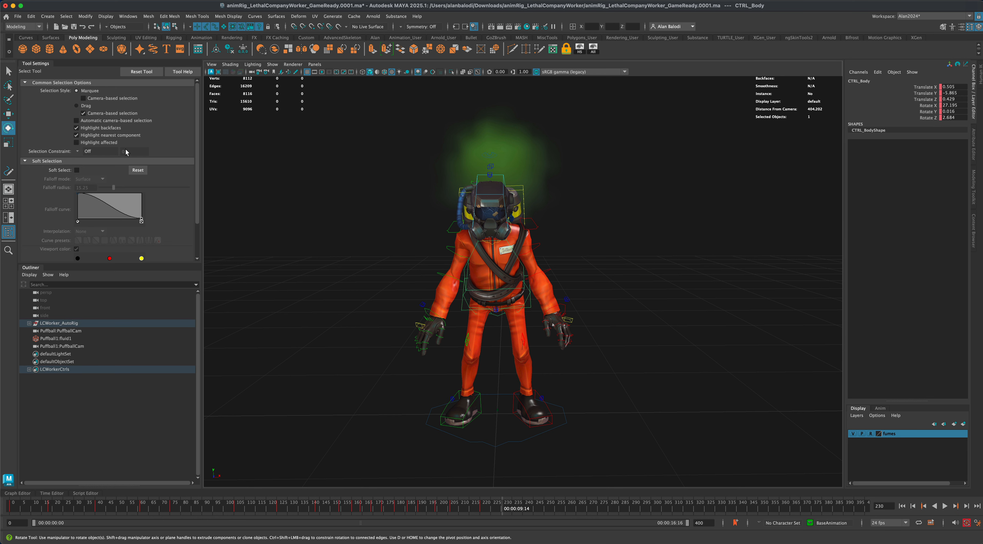
pyautogui.press('e')
pyautogui.moveTo(498, 297); pyautogui.dragTo(497, 293)
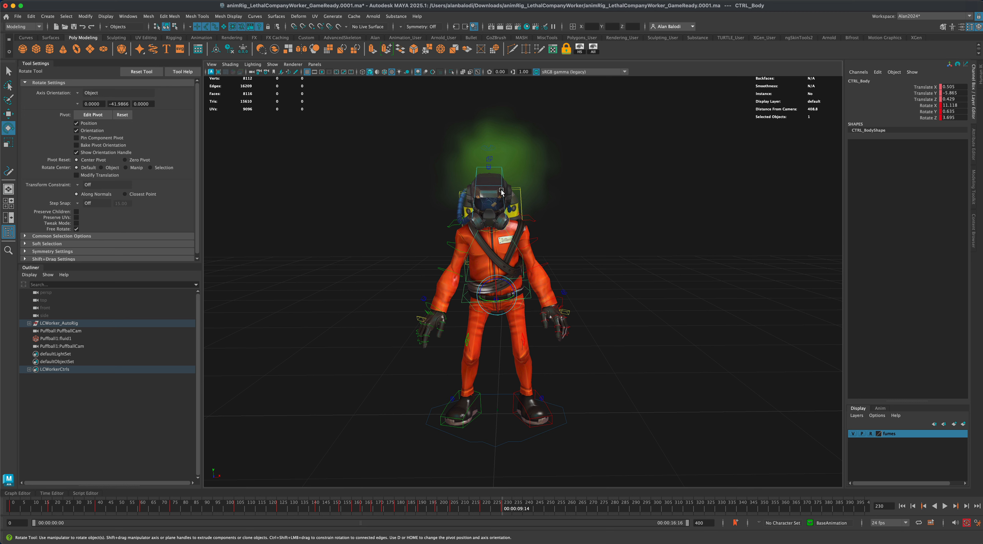
# Tilt the head control down at frame 230 by rotating it to about 42.1, -1.7, 2.9.
pyautogui.click(501, 192)
pyautogui.moveTo(494, 206); pyautogui.dragTo(476, 206)
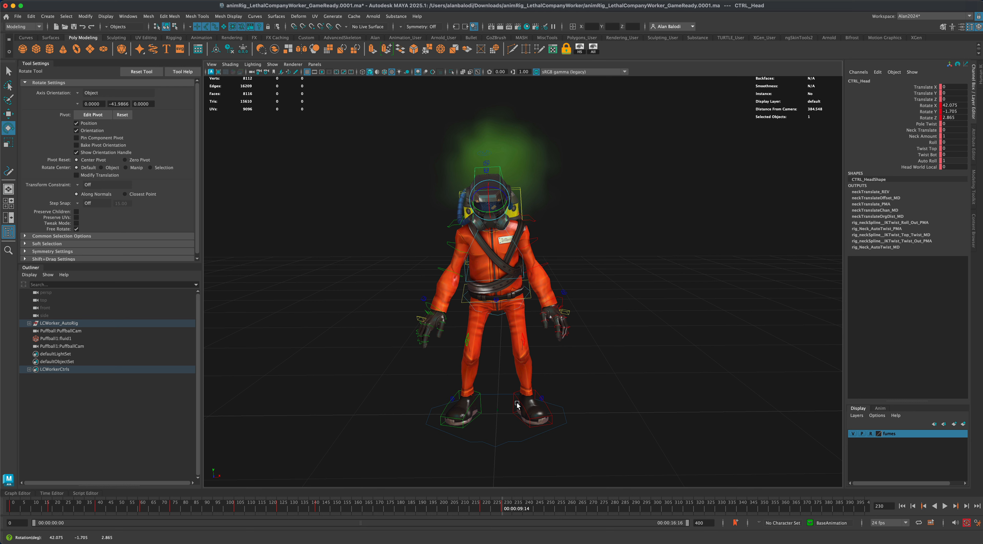
pyautogui.moveTo(504, 503)
pyautogui.mouseDown()
pyautogui.moveTo(489, 508)
pyautogui.moveTo(503, 510)
pyautogui.mouseUp()
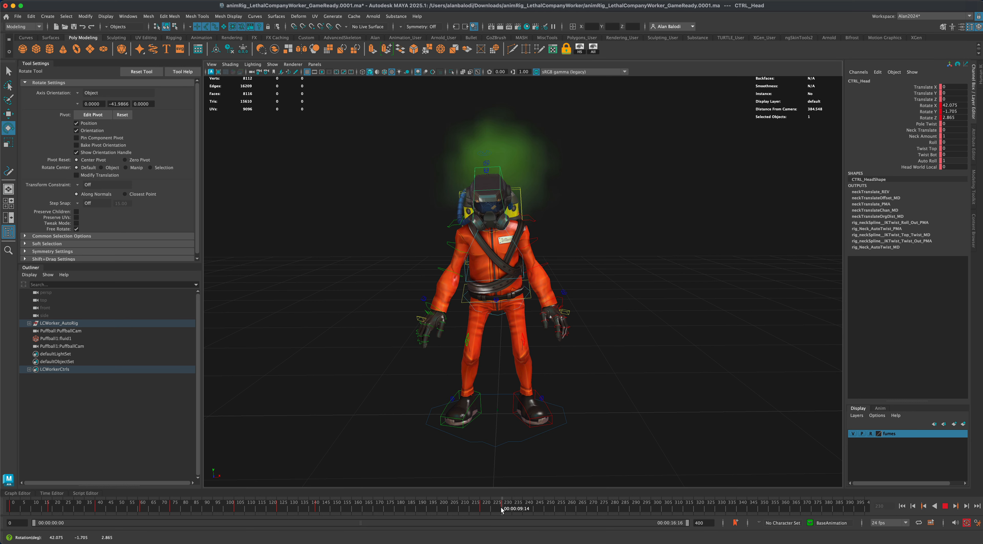
# Lower the body control at frame 230 to about 0.7, -8.3, 0, and compare the pose with frame 220.
pyautogui.click(531, 298)
pyautogui.press('w')
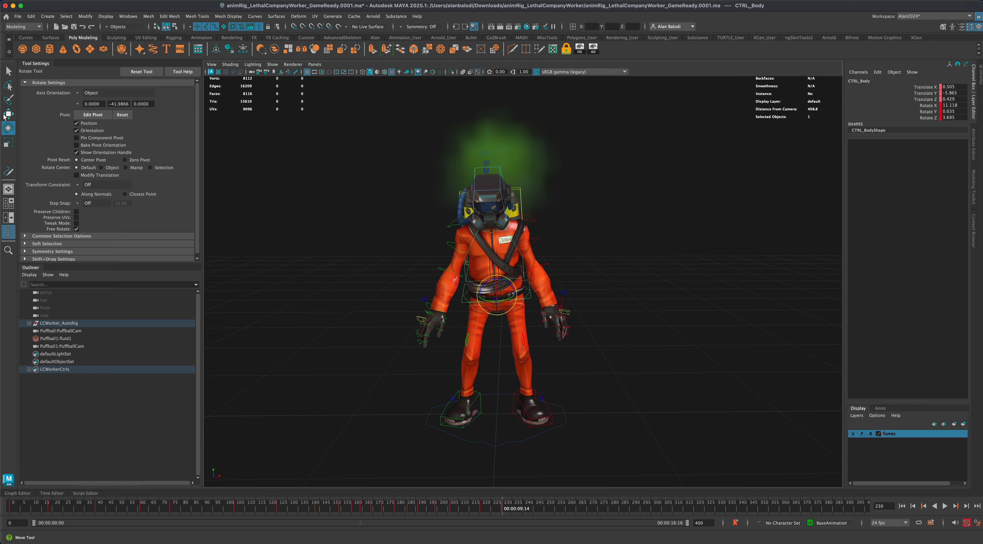
pyautogui.moveTo(496, 276); pyautogui.dragTo(495, 280)
pyautogui.moveTo(501, 510); pyautogui.dragTo(481, 511)
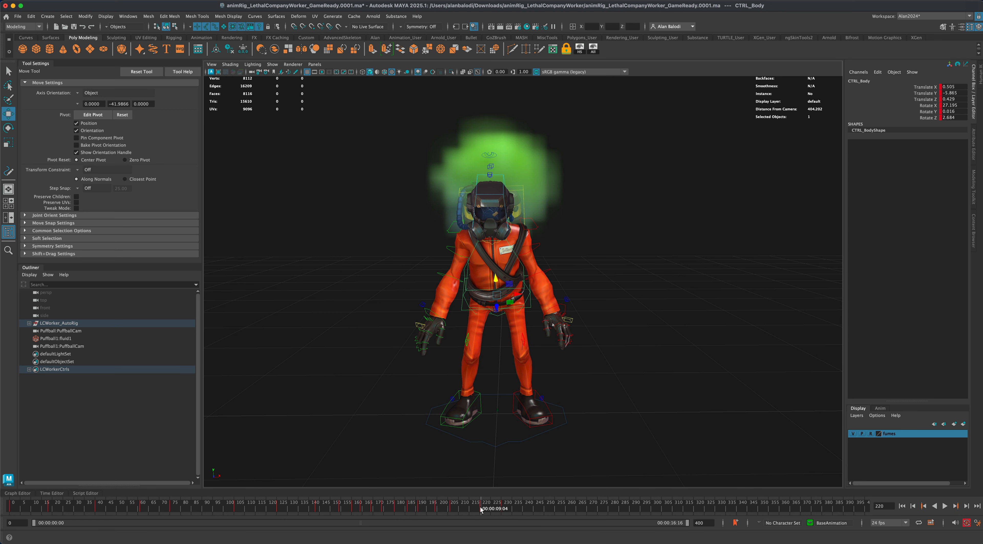
pyautogui.click(880, 505)
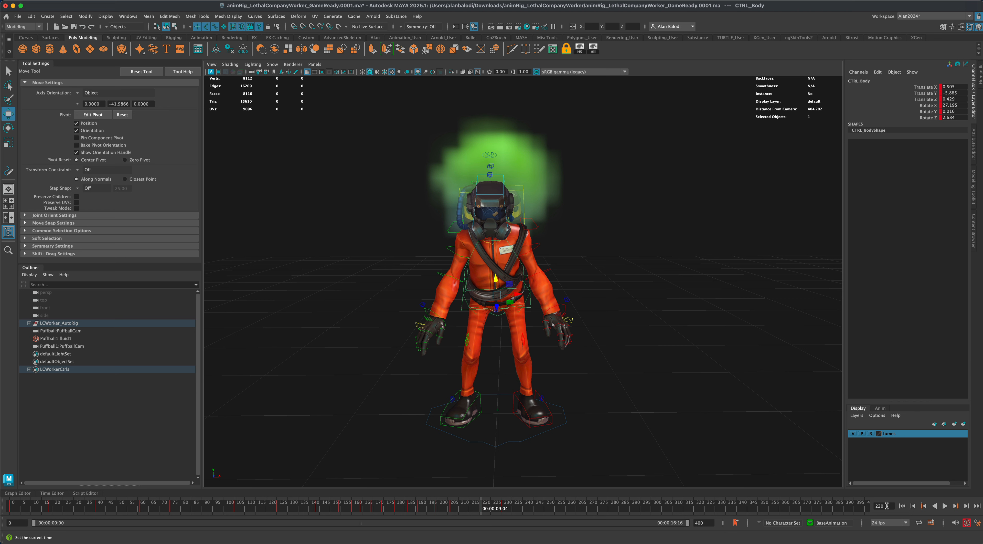
pyautogui.click(502, 505)
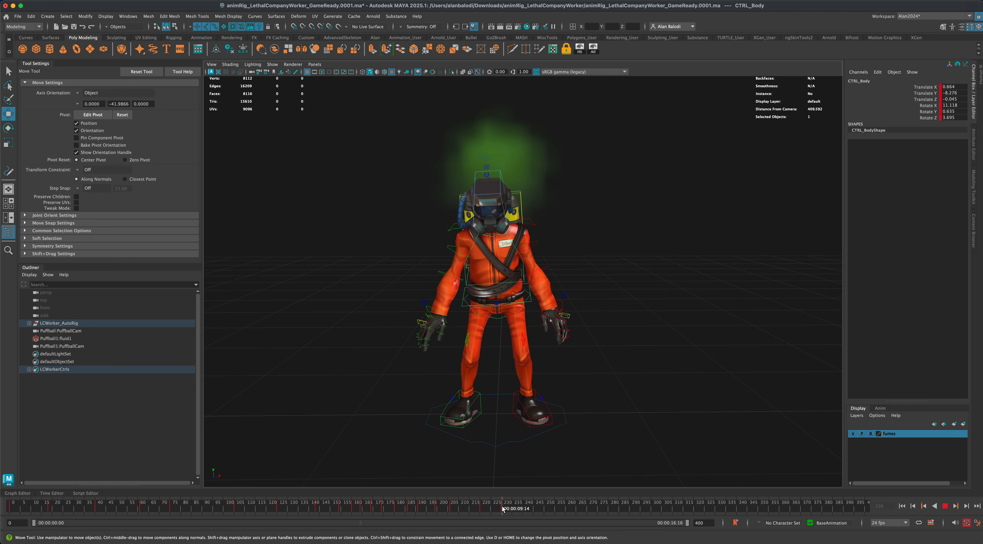
# Set a key on all of the character's rig controls at frame 230.
pyautogui.click(535, 245)
pyautogui.click(9, 128)
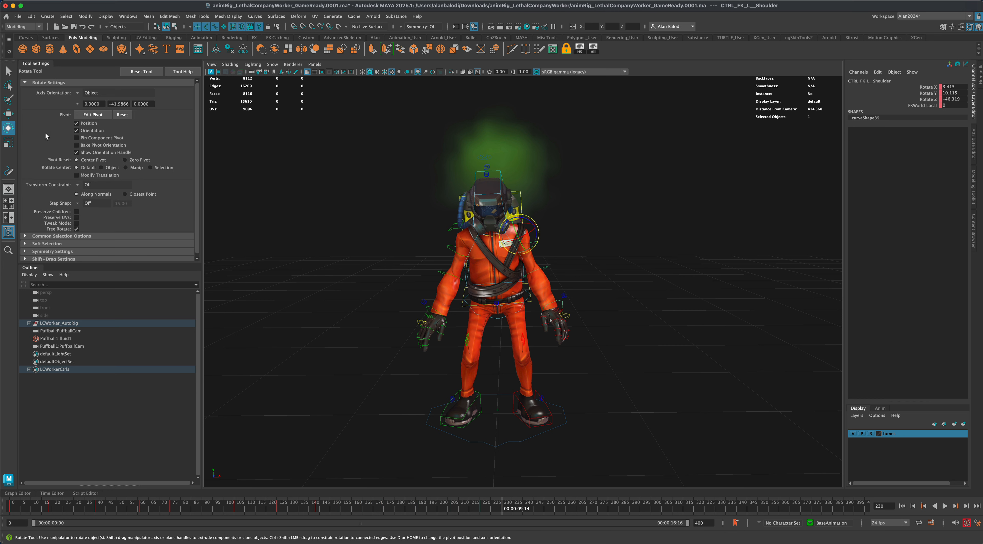
pyautogui.press('q')
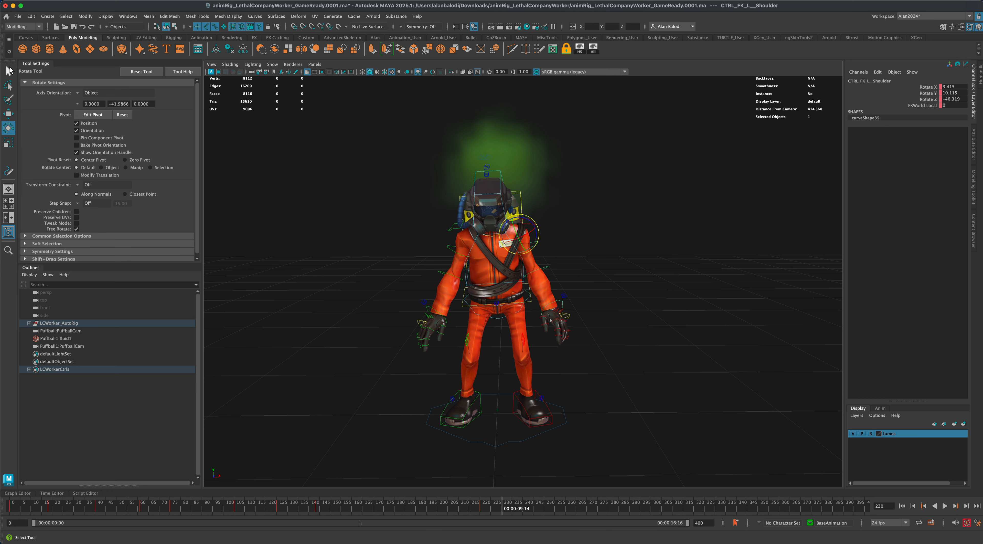
pyautogui.moveTo(366, 147); pyautogui.dragTo(641, 459)
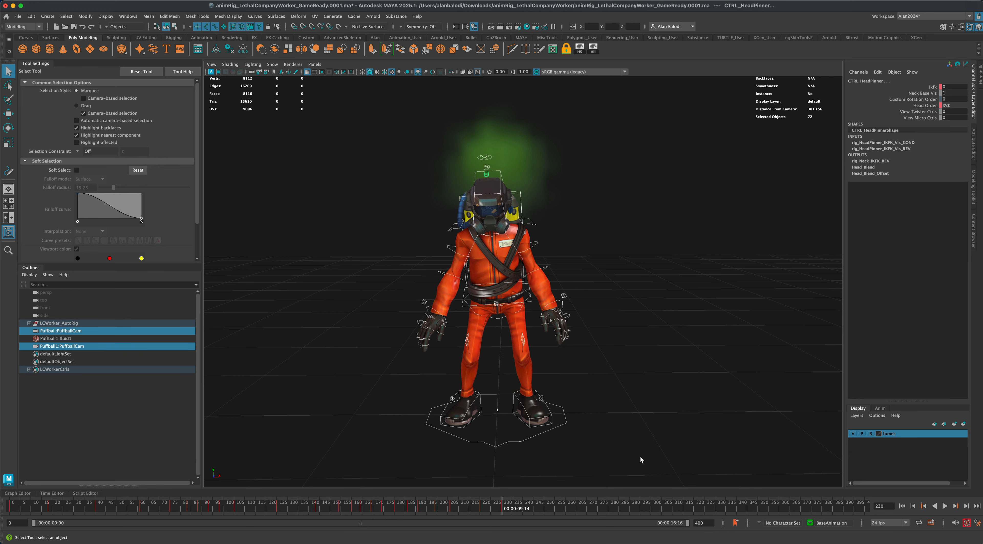
pyautogui.press('s')
pyautogui.press('e')
pyautogui.click(657, 276)
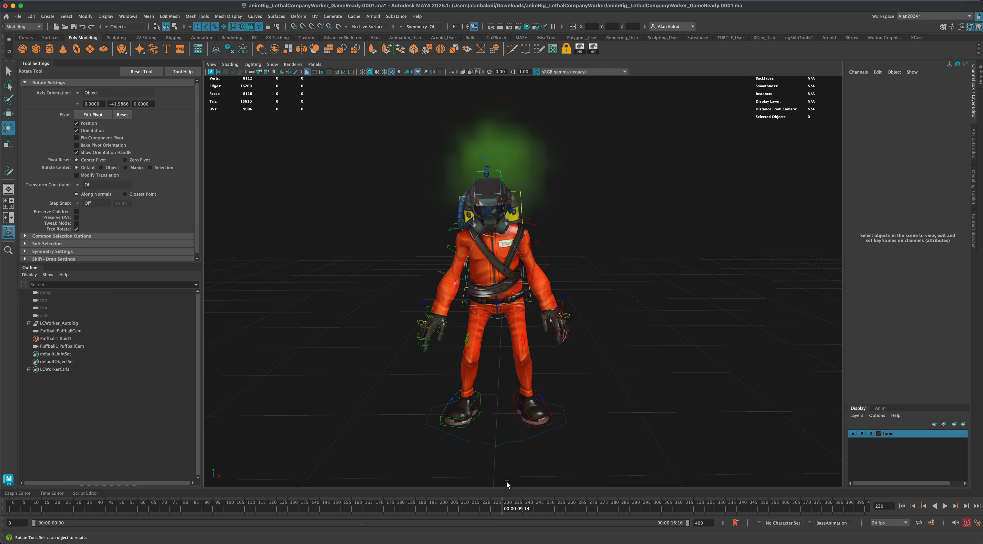
# At frame 230, spread both arms outward at the shoulder controls, rotating the right one to about -0.1, -16.7, -22.7, and key it.
pyautogui.click(535, 246)
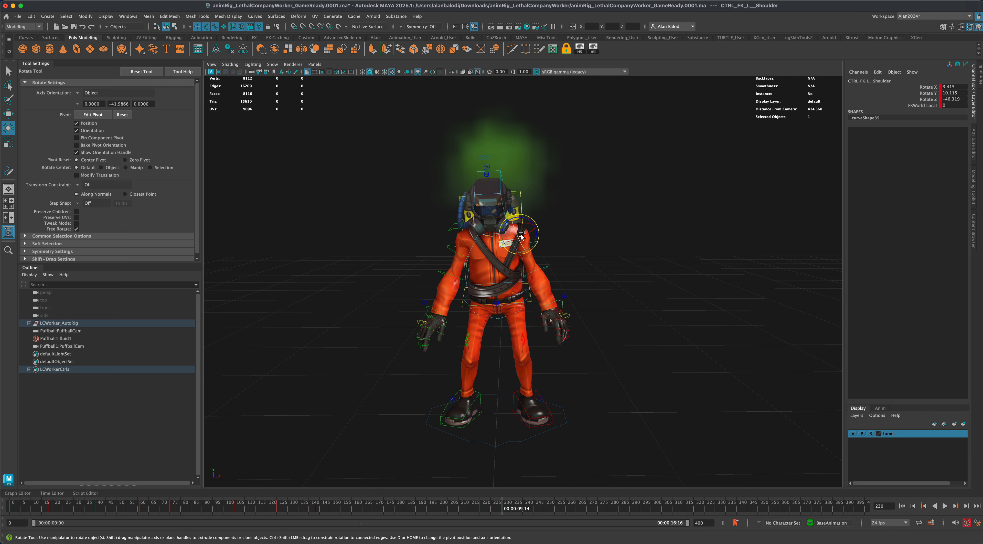
pyautogui.moveTo(523, 240); pyautogui.dragTo(454, 235)
pyautogui.click(450, 249)
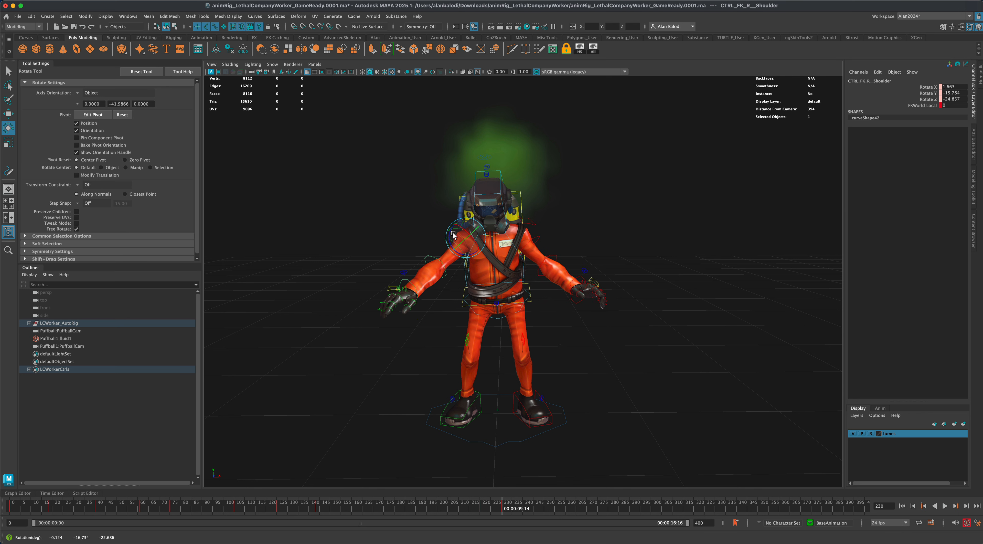
pyautogui.press('s')
# Bend and key both elbow controls to raise the hands, left to about -120, -82.7, 87.3 and right to about -111.4, -58.2, 105.8.
pyautogui.click(556, 257)
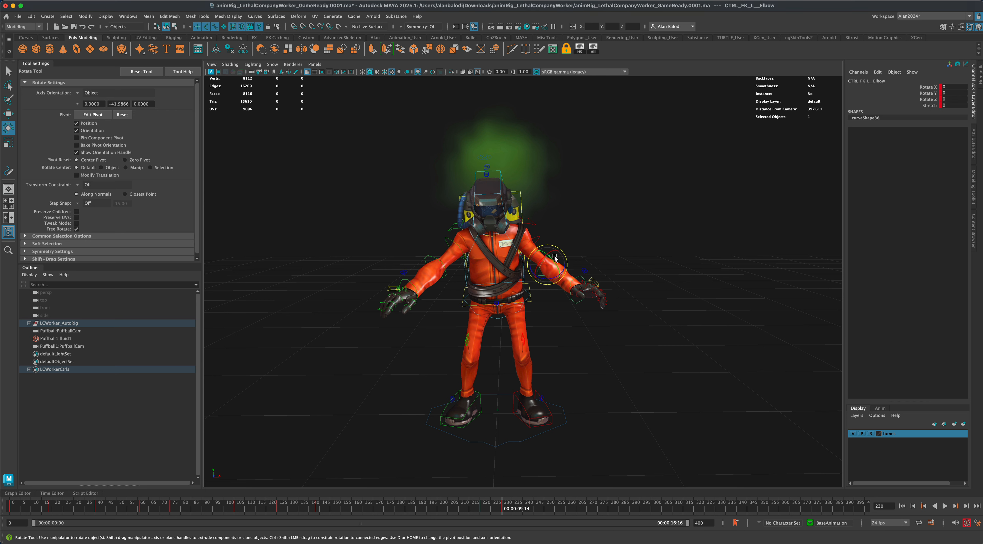
pyautogui.moveTo(552, 263); pyautogui.dragTo(532, 252)
pyautogui.press('s')
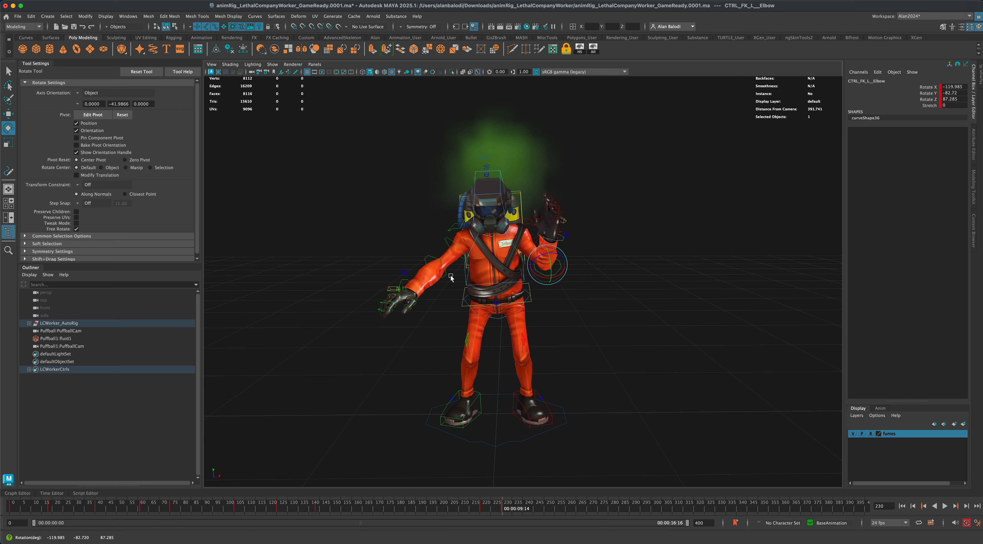
pyautogui.click(428, 257)
pyautogui.moveTo(429, 263); pyautogui.dragTo(436, 271)
pyautogui.press('s')
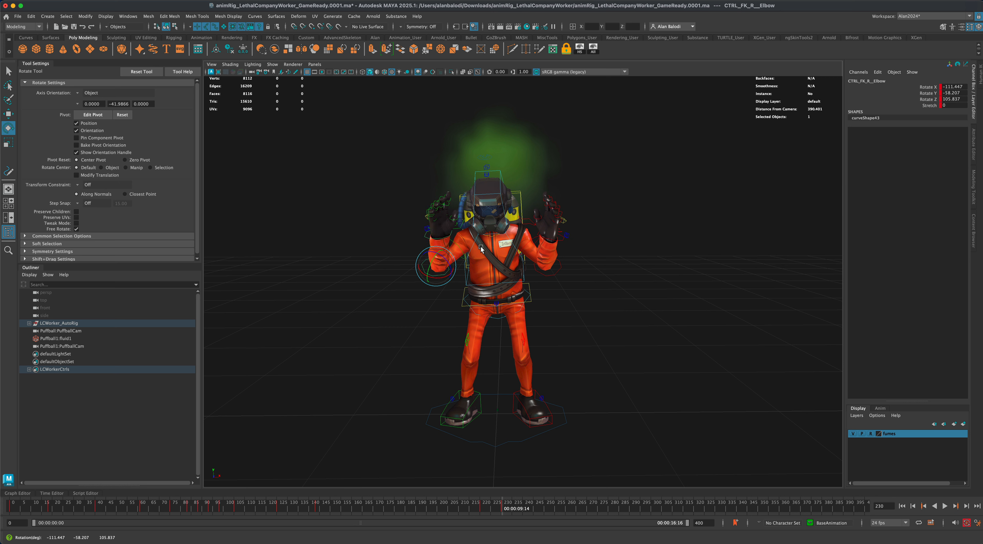
# Set a key on all of the character's rig controls at frame 240.
pyautogui.moveTo(502, 506); pyautogui.dragTo(525, 509)
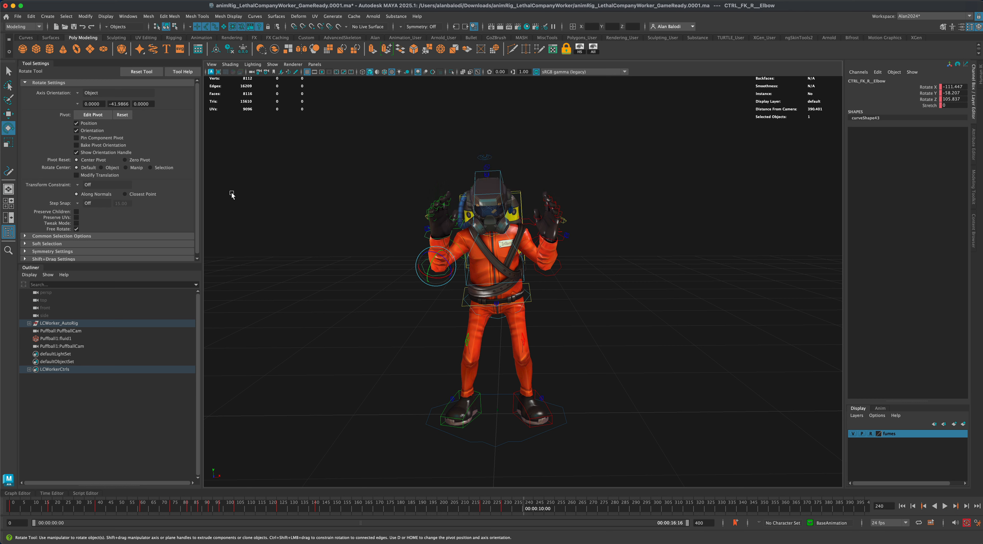
pyautogui.click(8, 71)
pyautogui.moveTo(371, 122); pyautogui.dragTo(652, 454)
pyautogui.press('s')
pyautogui.click(593, 351)
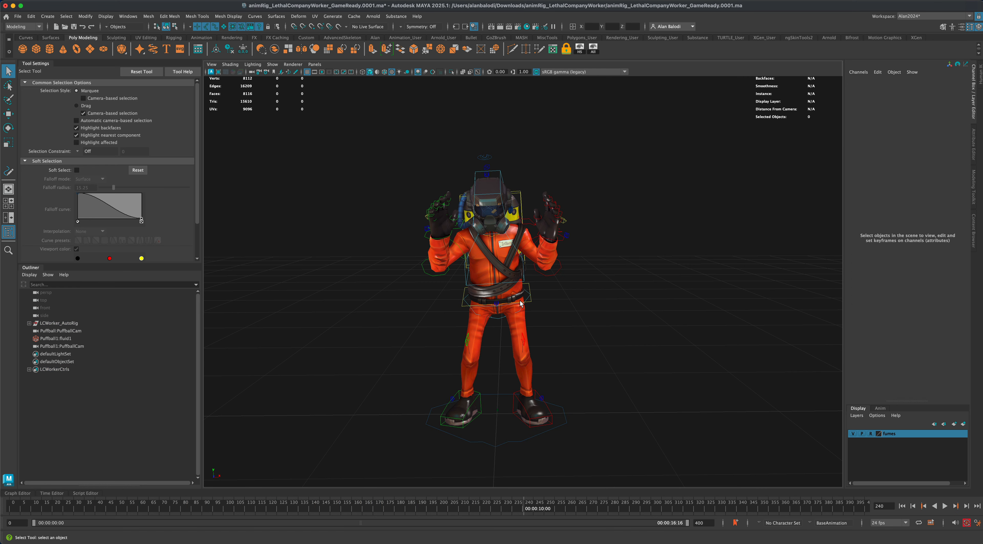
# At frame 240, rotate the body control to about -0.8, -10.2, -3.6 and the head control to about 27.4, -4.9, 10.1.
pyautogui.click(530, 303)
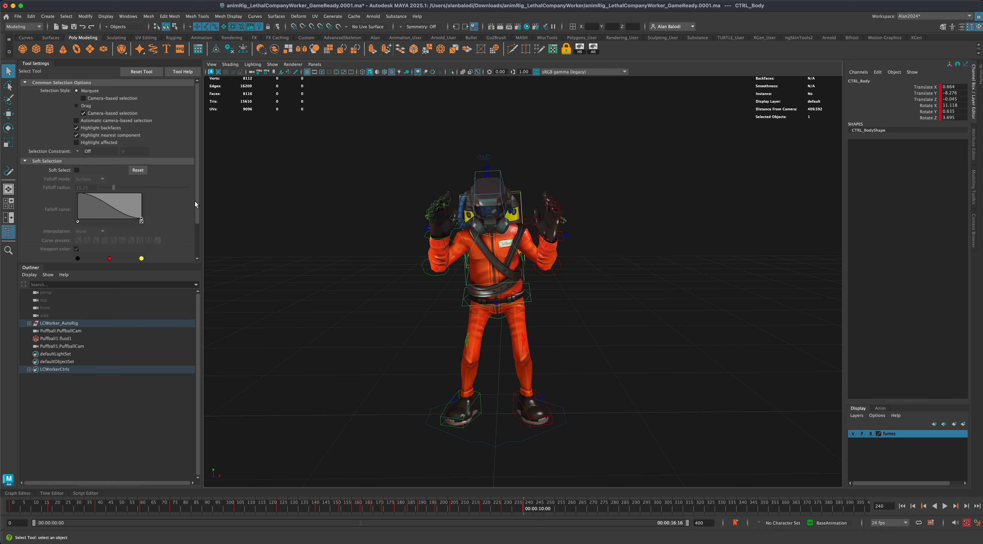
pyautogui.press('e')
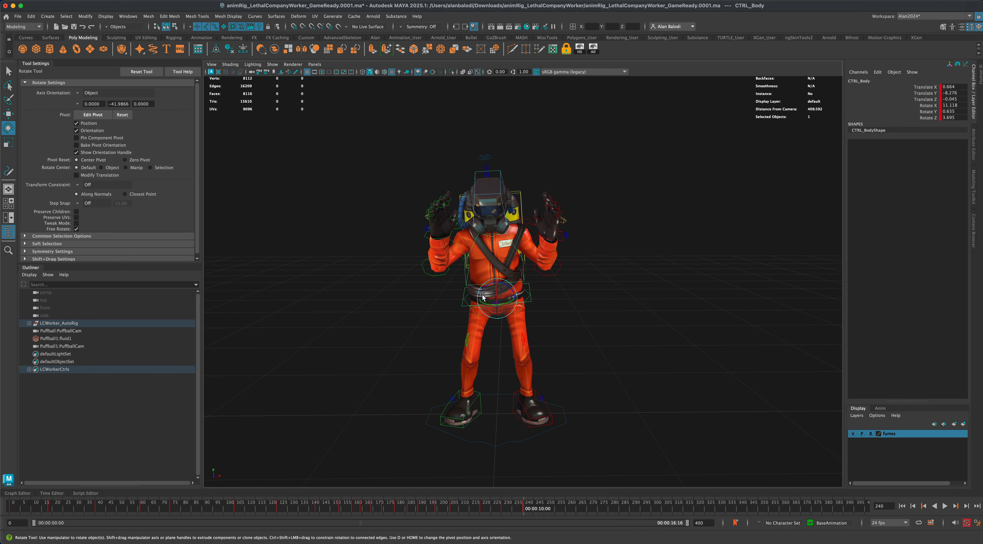
pyautogui.moveTo(481, 298); pyautogui.dragTo(481, 293)
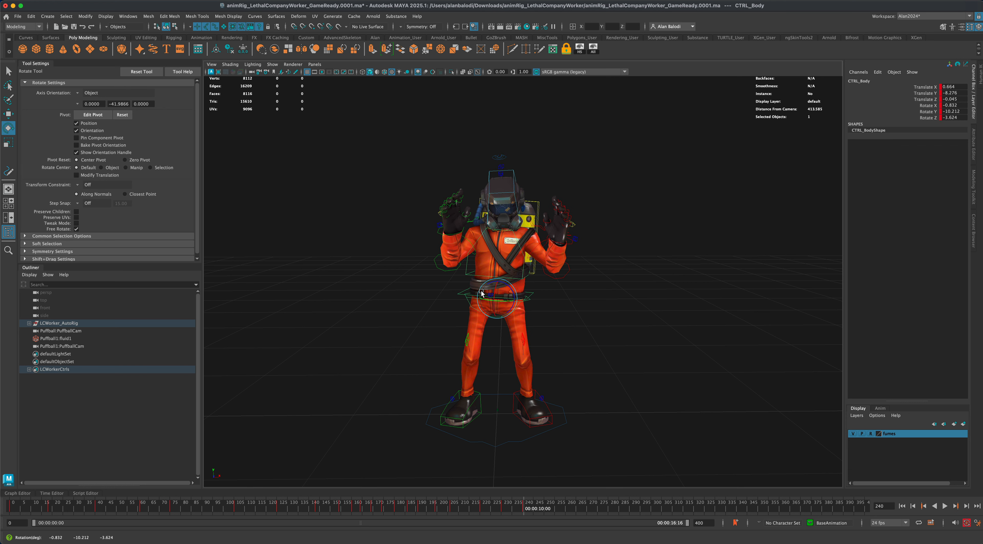
pyautogui.click(512, 185)
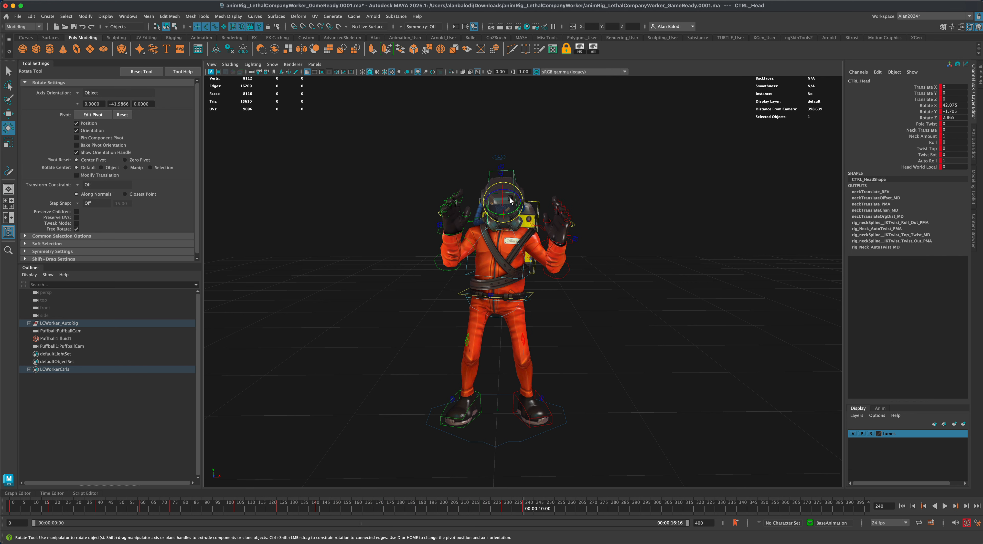
pyautogui.moveTo(506, 197); pyautogui.dragTo(509, 196)
# Shift the body control sideways at frame 240 to about -5.1, -8.9, -1.1.
pyautogui.press('w')
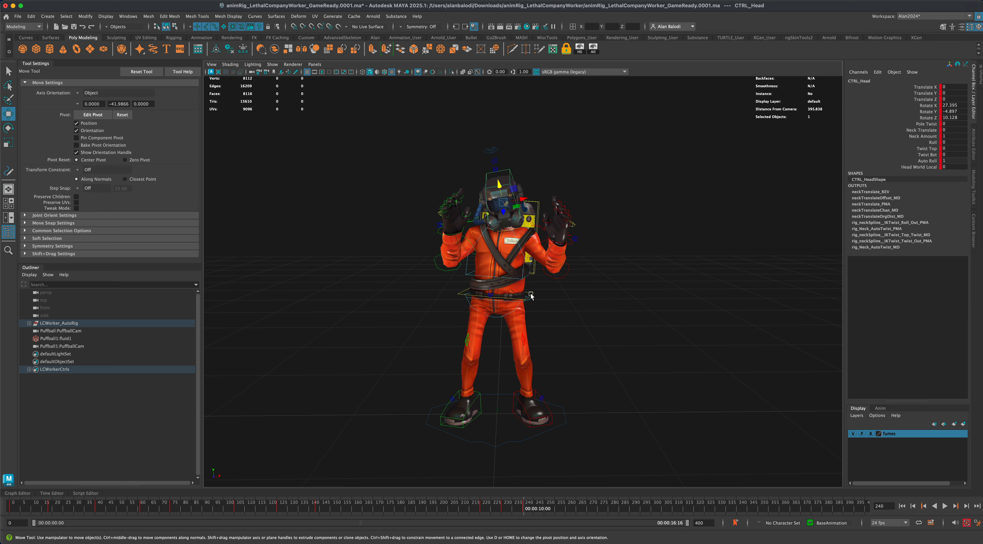
pyautogui.click(531, 295)
pyautogui.moveTo(513, 290); pyautogui.dragTo(503, 289)
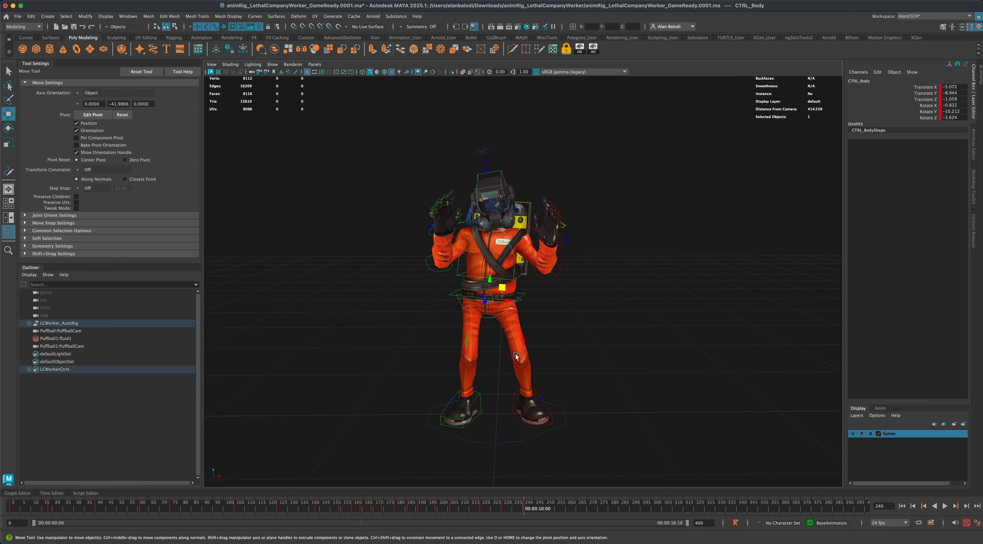
# Rotate the body control at frame 240 to about 2, 4.9, 0.9.
pyautogui.click(531, 299)
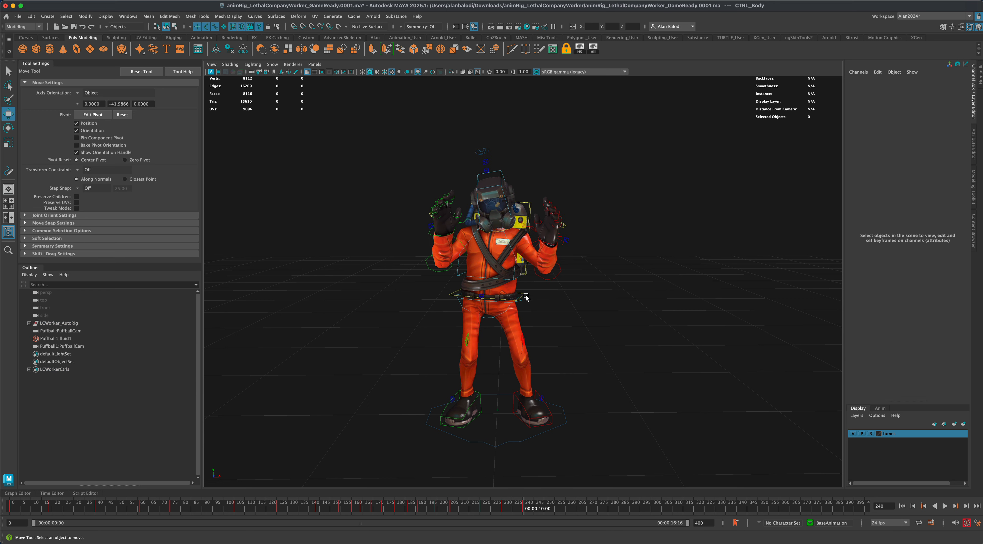
pyautogui.click(522, 293)
pyautogui.click(8, 130)
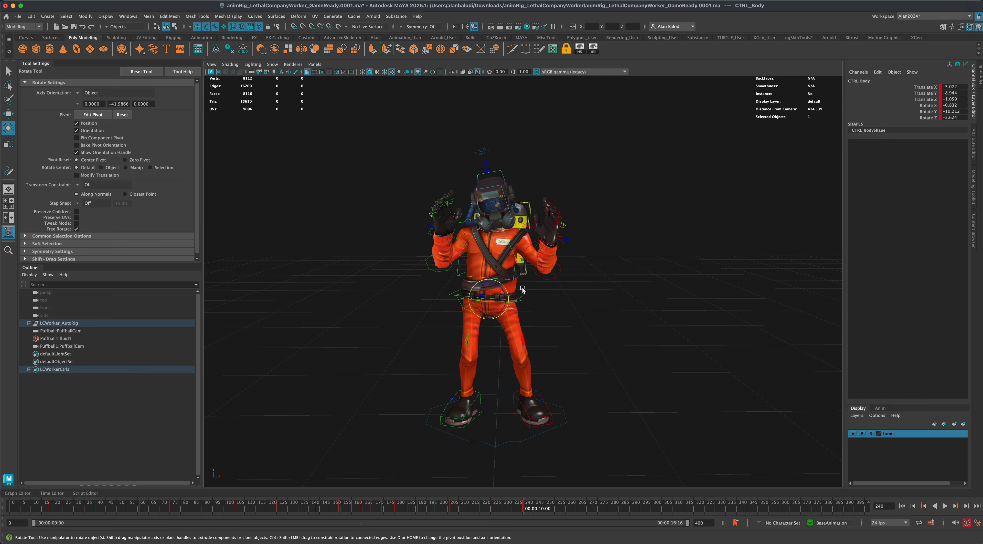
pyautogui.moveTo(494, 313); pyautogui.dragTo(497, 313)
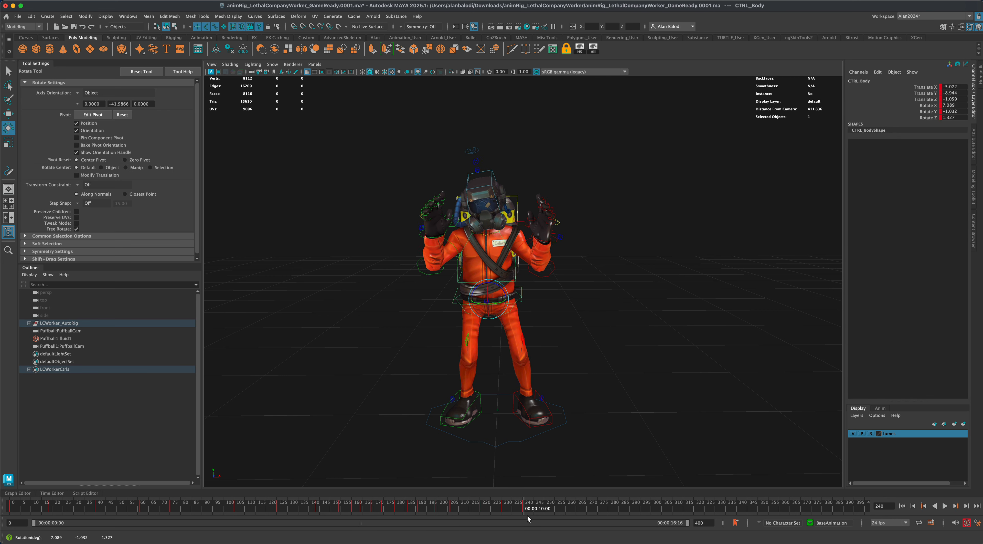
pyautogui.moveTo(525, 508)
pyautogui.mouseDown()
pyautogui.moveTo(493, 510)
pyautogui.moveTo(538, 510)
pyautogui.moveTo(484, 512)
pyautogui.moveTo(524, 513)
pyautogui.mouseUp()
pyautogui.moveTo(501, 298); pyautogui.dragTo(495, 295)
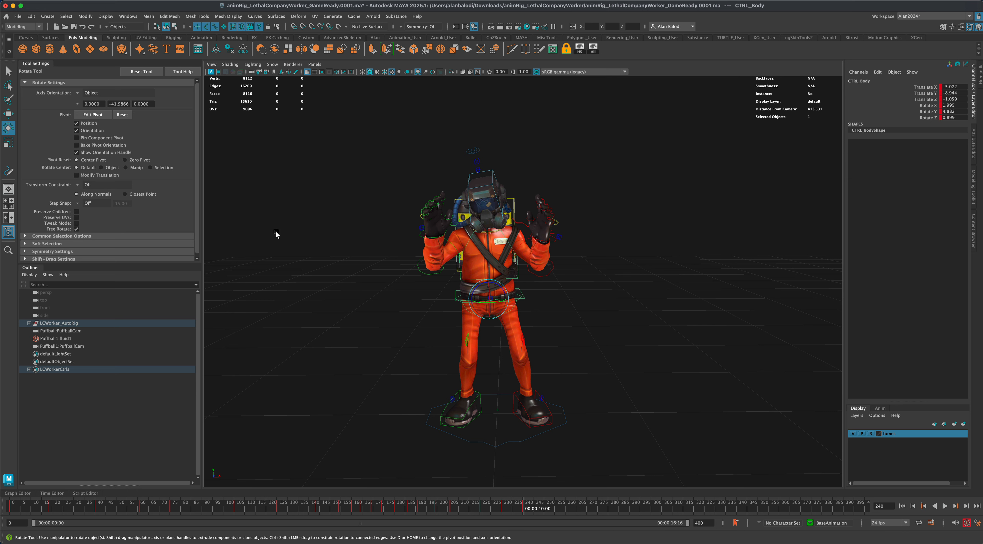
# Rotate both wrist controls together at frame 240, turning the left wrist to about -8, -41.2, -7.2.
pyautogui.press('q')
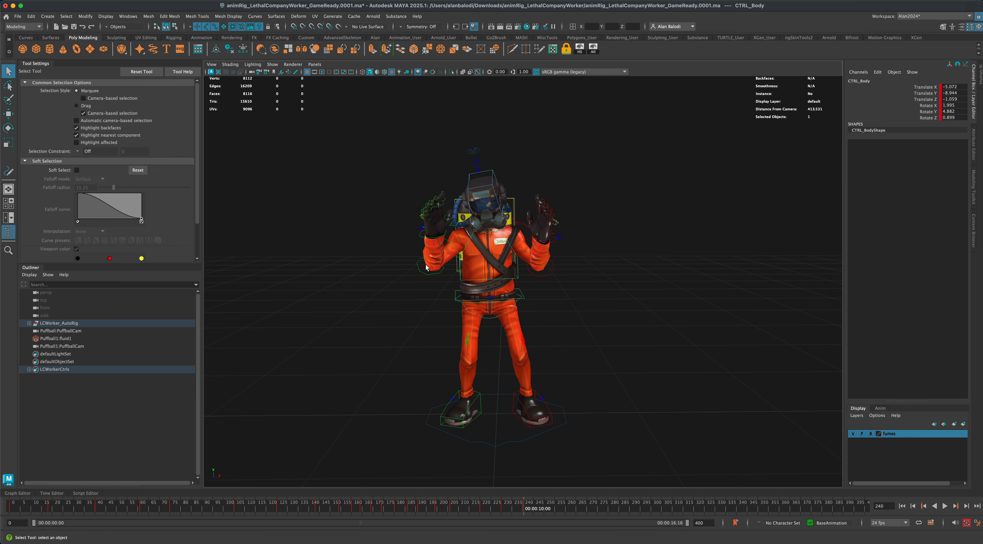
pyautogui.click(419, 237)
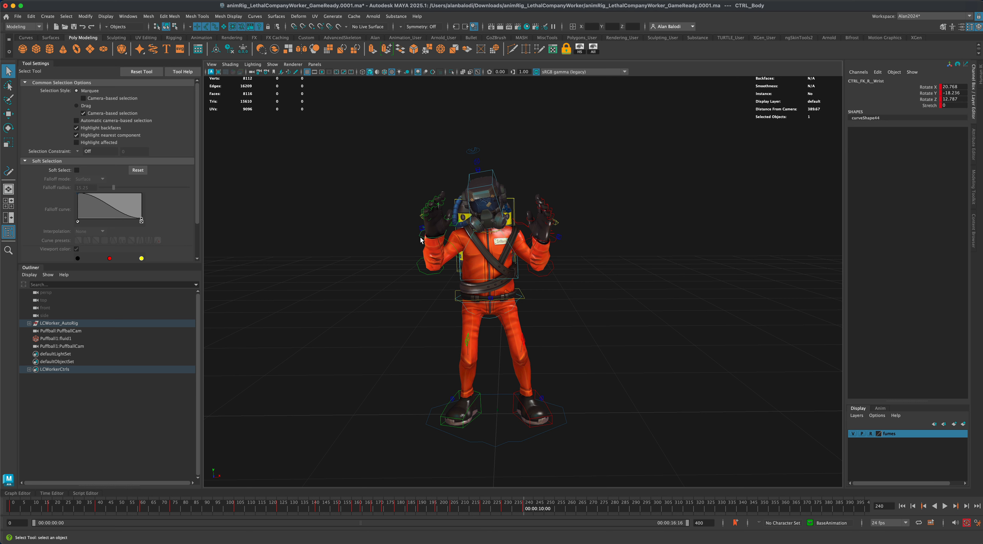
pyautogui.press('shift')
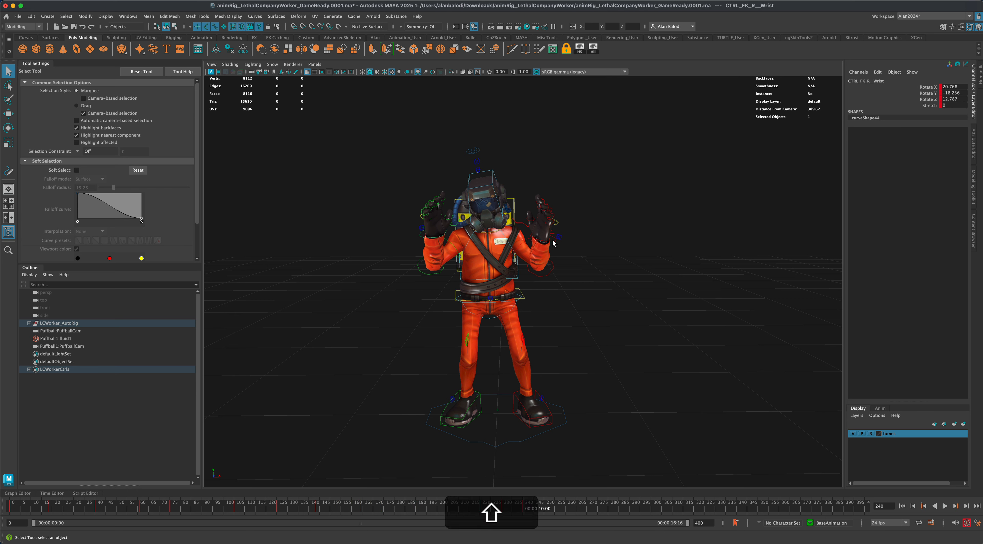
pyautogui.keyDown('shift'); pyautogui.click(554, 244); pyautogui.keyUp('shift')
pyautogui.click(8, 128)
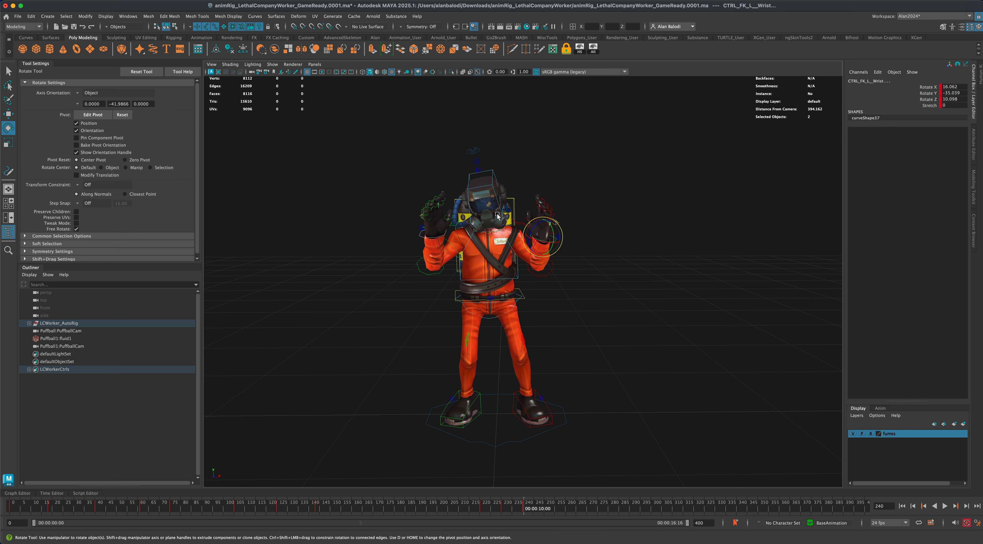
pyautogui.moveTo(543, 247); pyautogui.dragTo(531, 235)
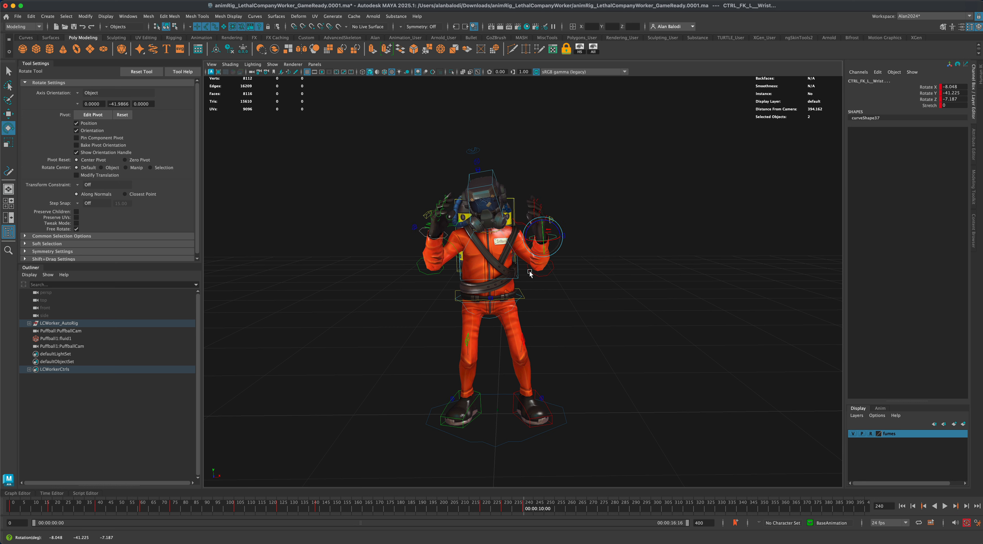
# Rotate the shoulder controls at frame 240 to bring both hands up to the sides of the helmet.
pyautogui.click(453, 246)
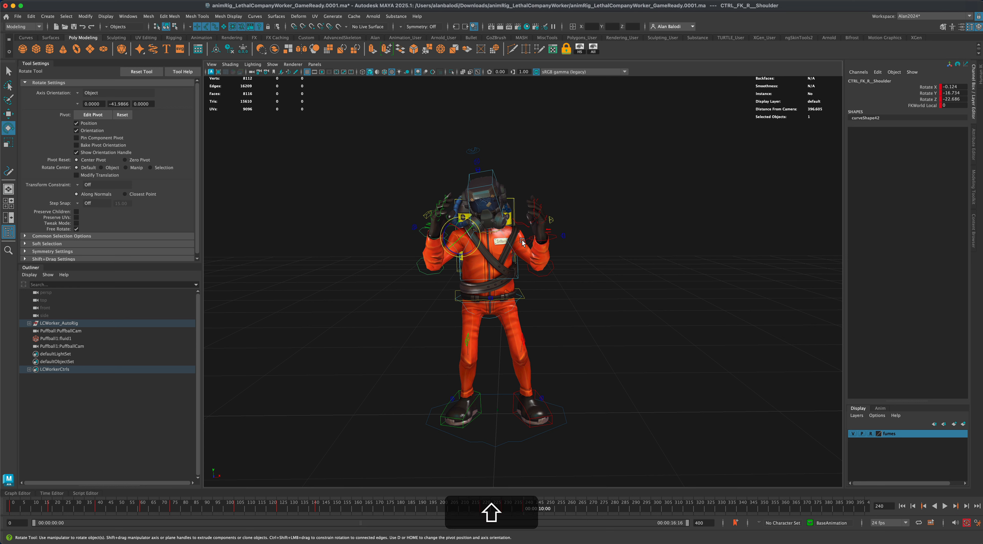
pyautogui.keyDown('shift'); pyautogui.click(523, 243); pyautogui.keyUp('shift')
pyautogui.moveTo(511, 241); pyautogui.dragTo(566, 264)
pyautogui.click(565, 265)
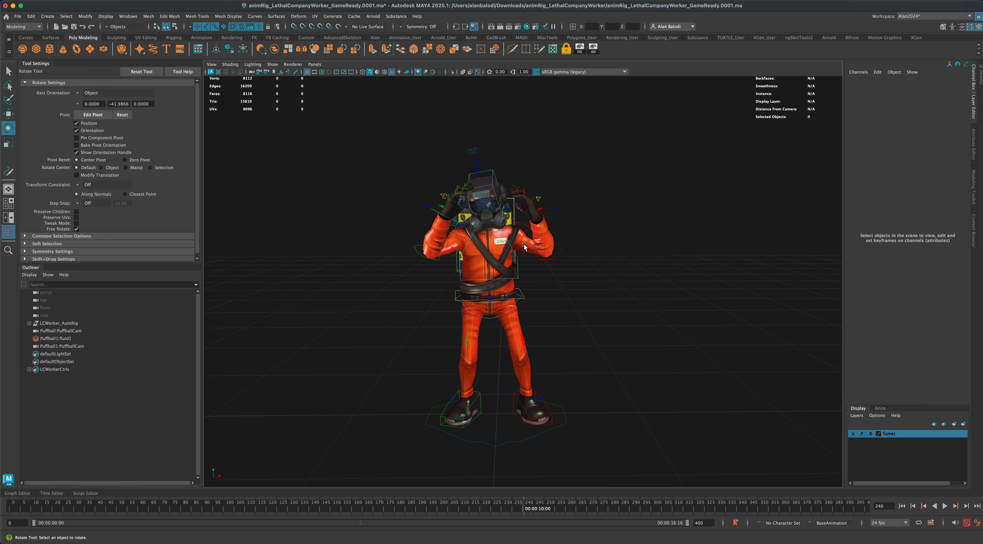
pyautogui.click(524, 234)
pyautogui.moveTo(523, 234); pyautogui.dragTo(581, 275)
pyautogui.click(596, 281)
# Refine the hands at the helmet, rotating the left wrist to about -19, -26.5, 2.3 and the right elbow to about -118.7, -62.2, 110.5.
pyautogui.click(512, 223)
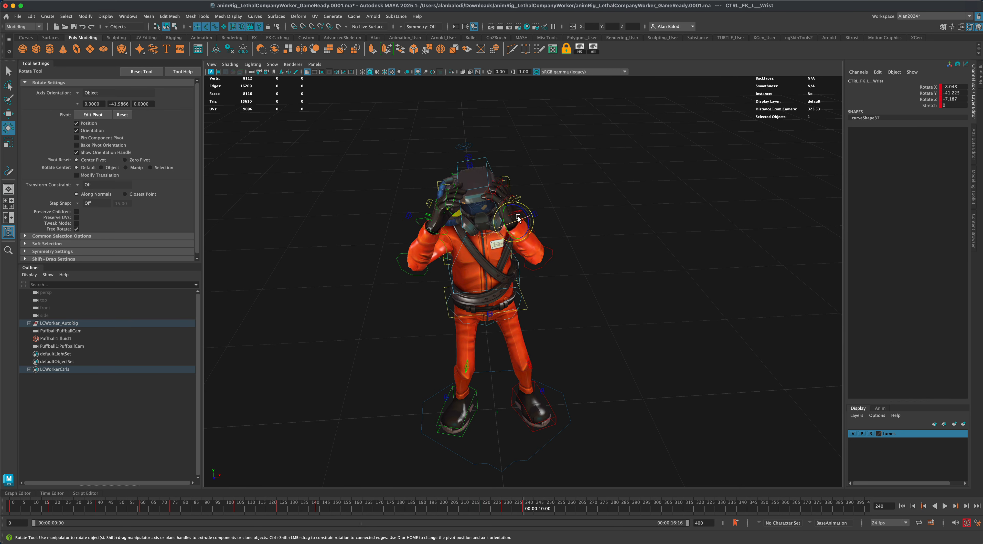
pyautogui.keyDown('alt'); pyautogui.moveTo(556, 229); pyautogui.dragTo(505, 239); pyautogui.keyUp('alt')
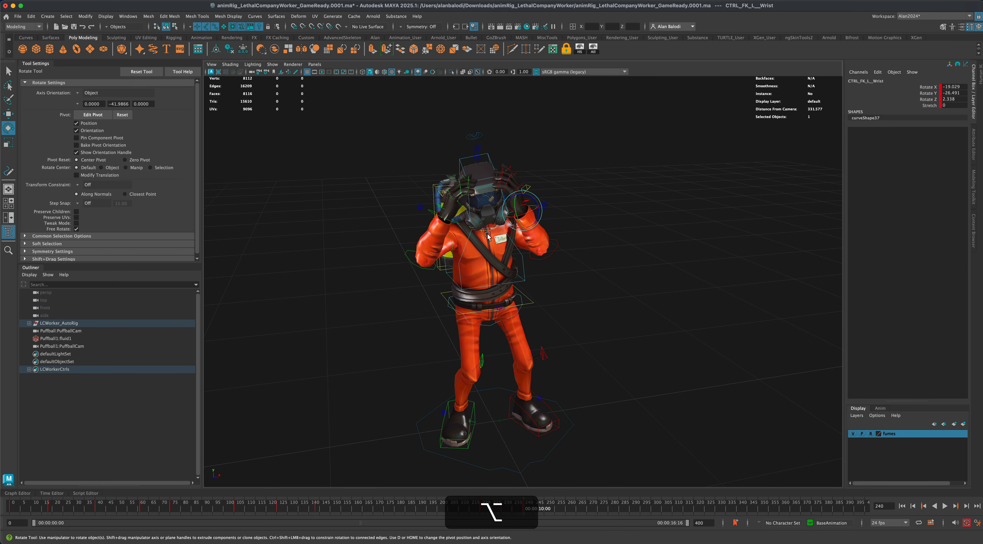
pyautogui.click(452, 222)
pyautogui.moveTo(436, 218); pyautogui.dragTo(562, 271)
pyautogui.click(586, 252)
pyautogui.scroll(-3, 589, 333)
pyautogui.moveTo(589, 336)
pyautogui.keyDown('alt'); pyautogui.mouseDown()
pyautogui.moveTo(593, 325)
pyautogui.moveTo(584, 343)
pyautogui.mouseUp(); pyautogui.keyUp('alt')
# Hold the hands-on-helmet pose by setting a key on all of the character's rig controls at frame 260.
pyautogui.moveTo(523, 509); pyautogui.dragTo(551, 512)
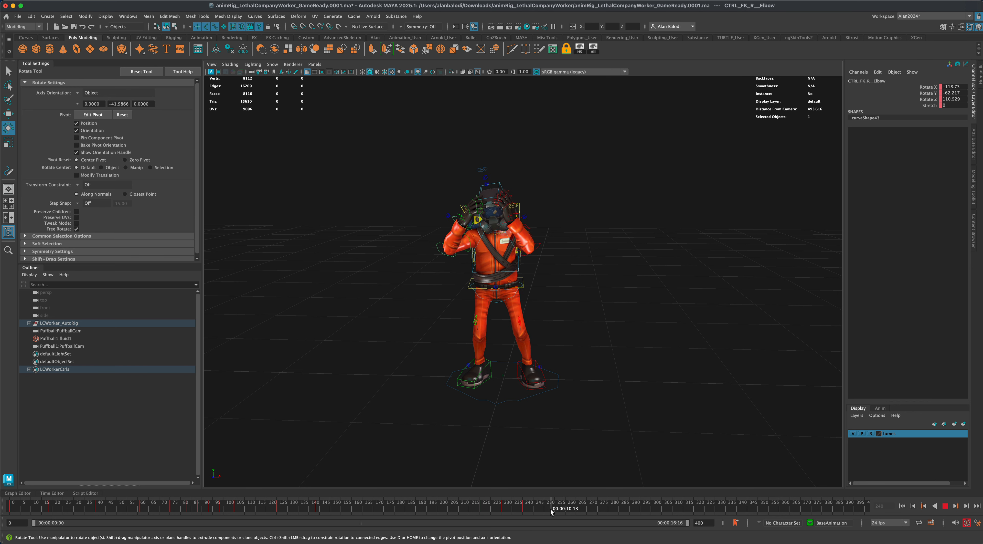
pyautogui.click(549, 507)
pyautogui.keyDown('alt'); pyautogui.moveTo(560, 471); pyautogui.dragTo(564, 471); pyautogui.keyUp('alt')
pyautogui.hotkey('alt', 'v')
pyautogui.hotkey('alt', 'v')
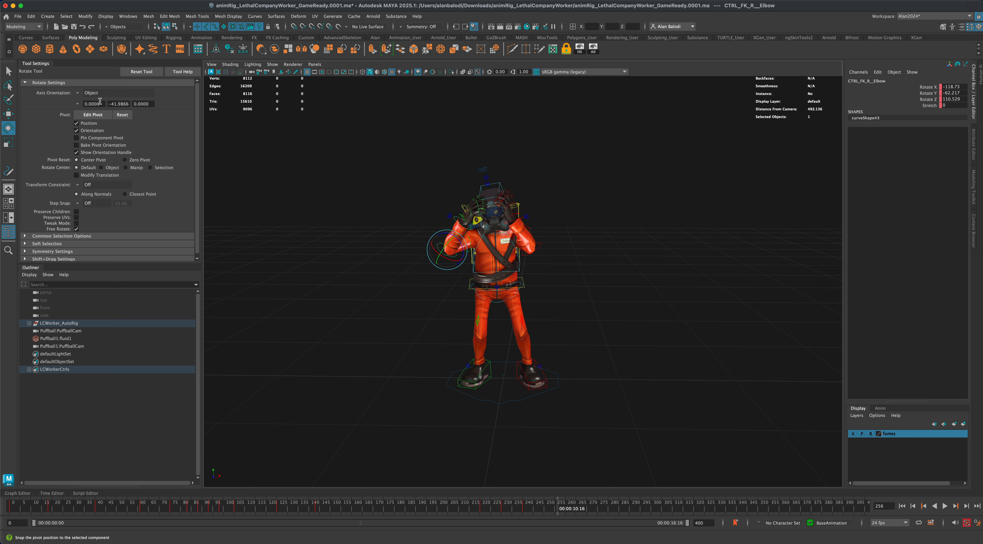
pyautogui.click(8, 71)
pyautogui.moveTo(400, 150); pyautogui.dragTo(611, 442)
pyautogui.hotkey('alt', 'v')
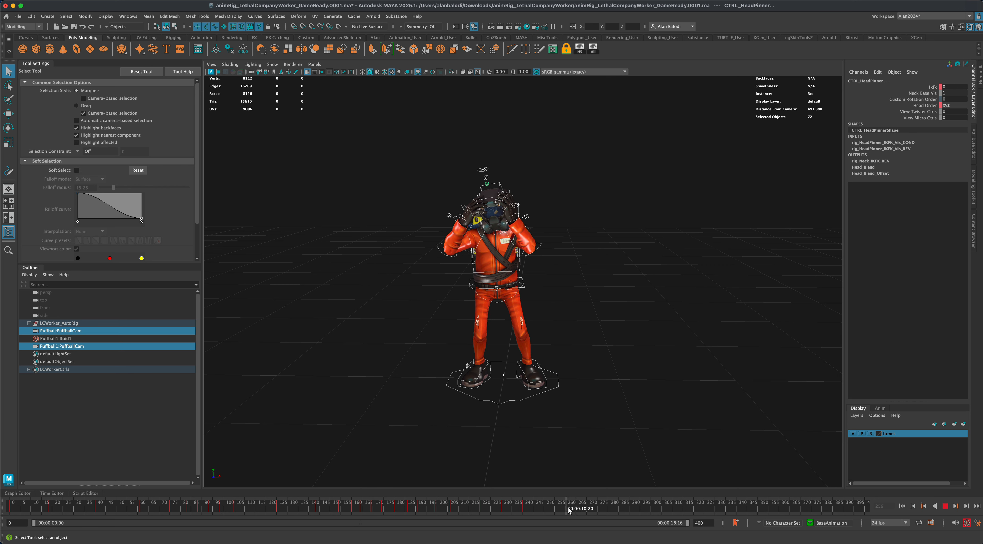
pyautogui.press('s')
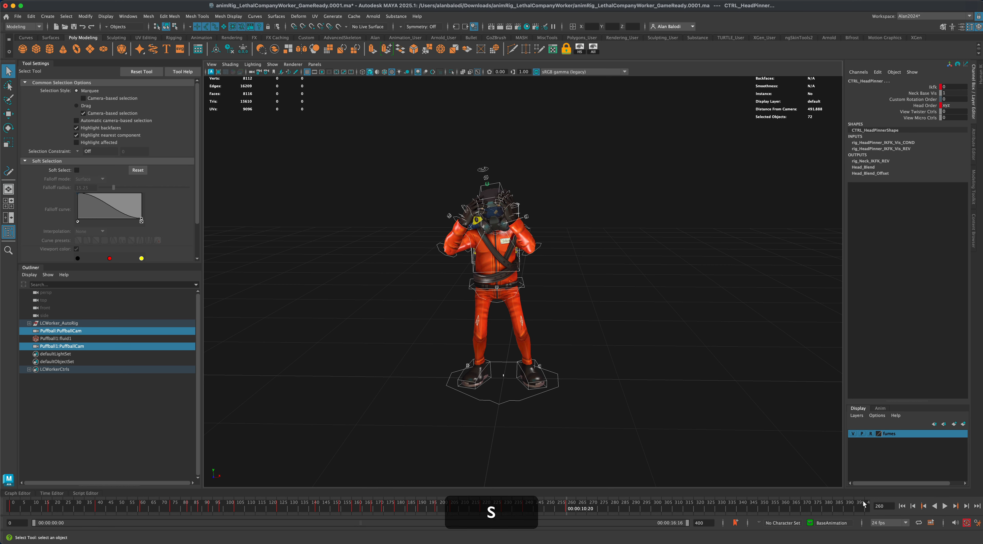
pyautogui.click(566, 355)
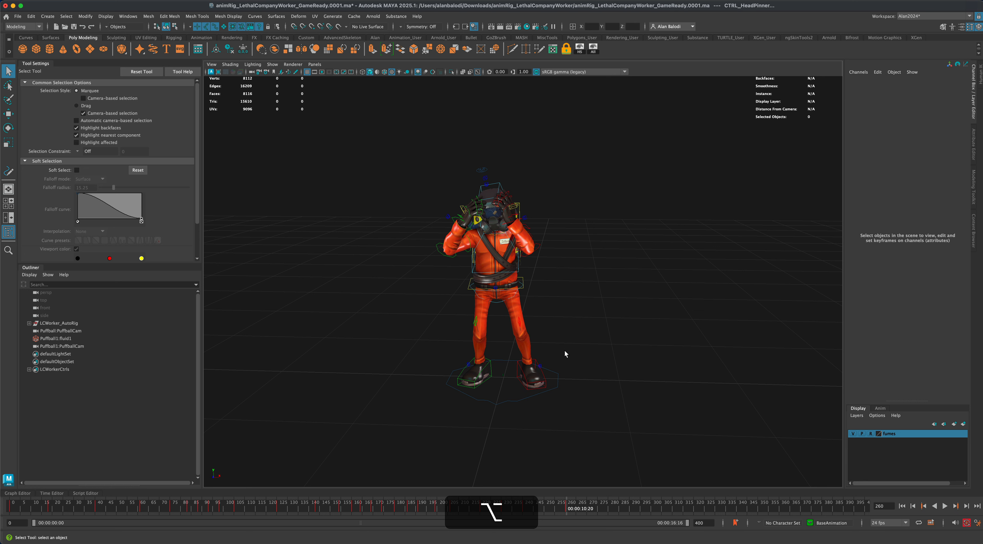
# At frame 260, rotate the body control to about 0.9, -0.7, -1.4 and the head control to about 23.3, -1.6, 8.0.
pyautogui.click(522, 289)
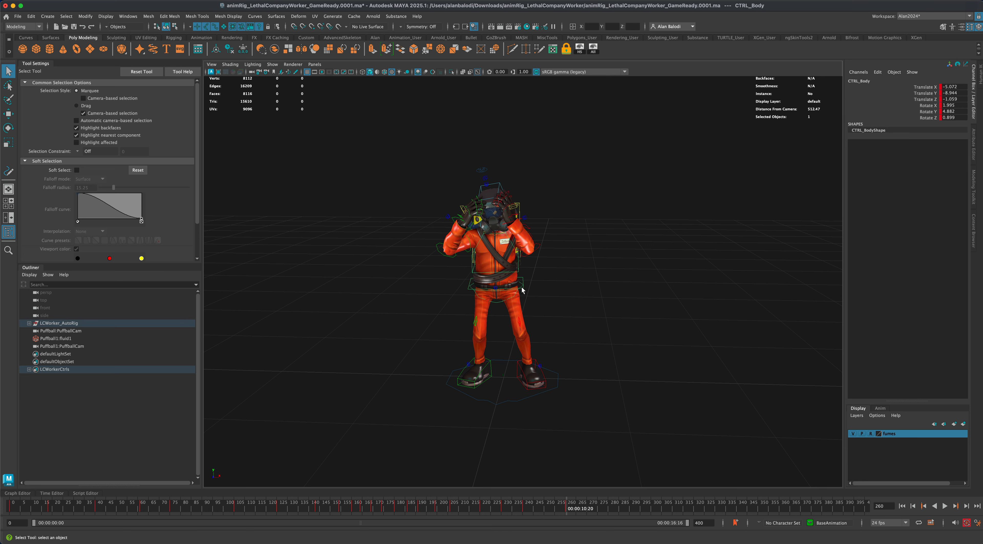
pyautogui.click(11, 131)
pyautogui.moveTo(503, 281); pyautogui.dragTo(499, 290)
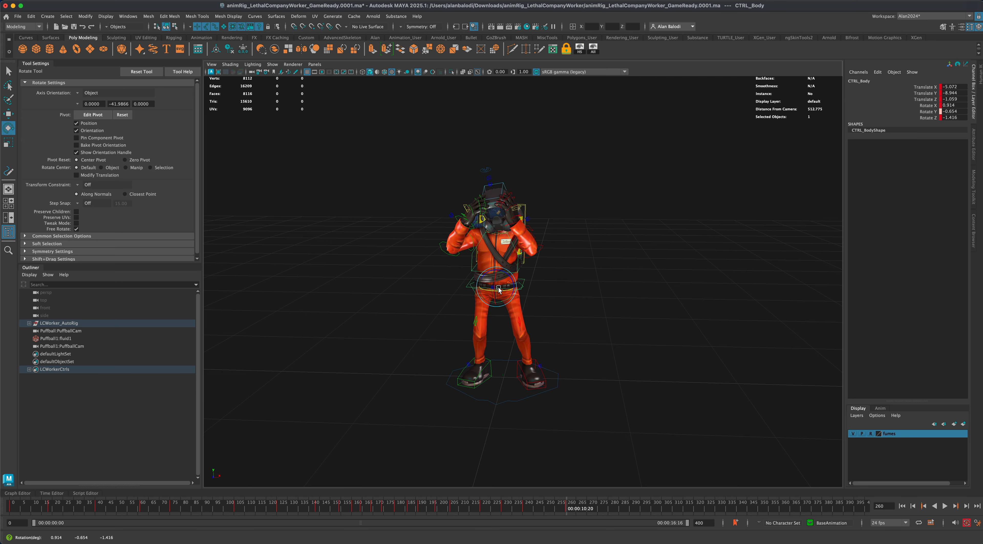
pyautogui.click(500, 188)
pyautogui.moveTo(498, 197); pyautogui.dragTo(500, 197)
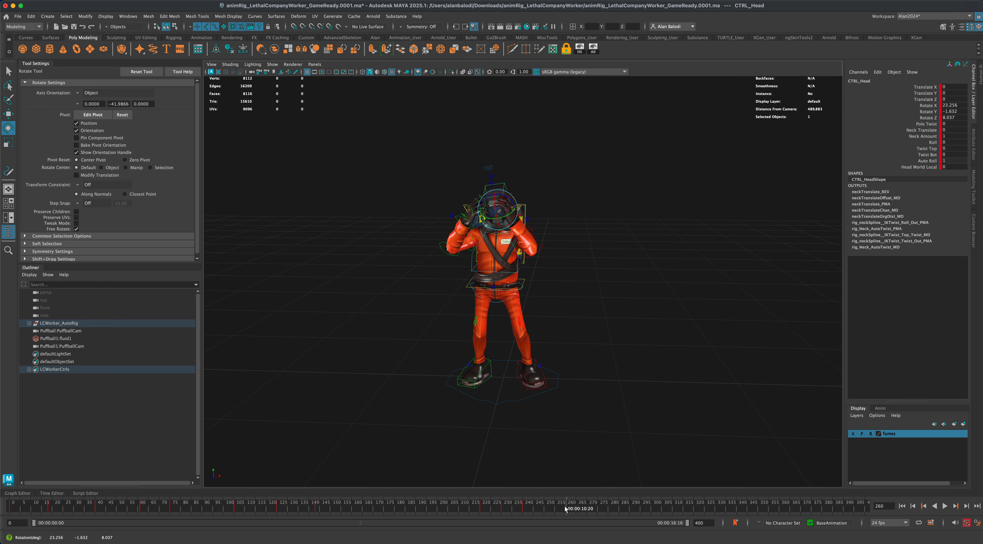
# Copy the pose of all the character's rig controls at frame 220 and paste it at frame 271.
pyautogui.hotkey('alt', 'v')
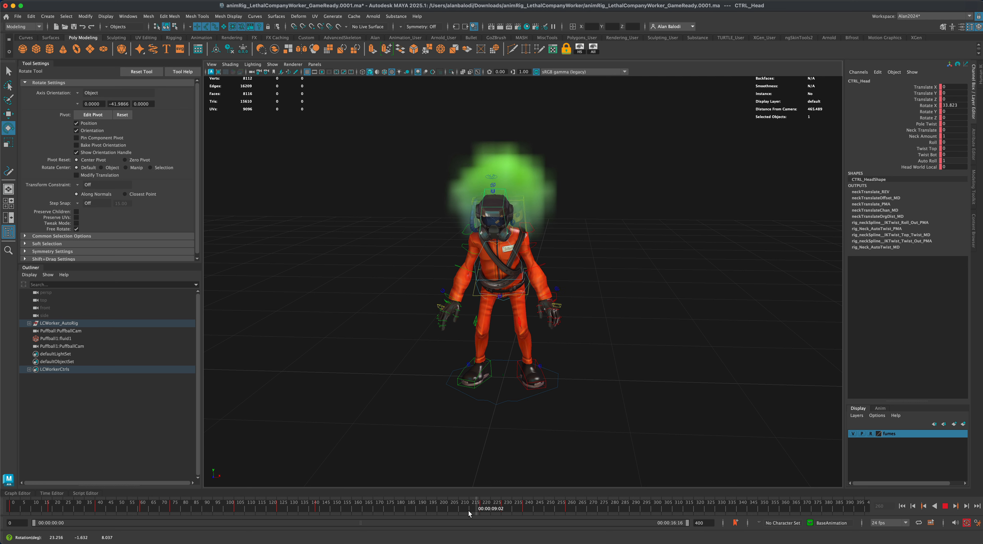
pyautogui.moveTo(453, 516); pyautogui.dragTo(482, 516)
pyautogui.click(8, 70)
pyautogui.moveTo(404, 141); pyautogui.dragTo(645, 437)
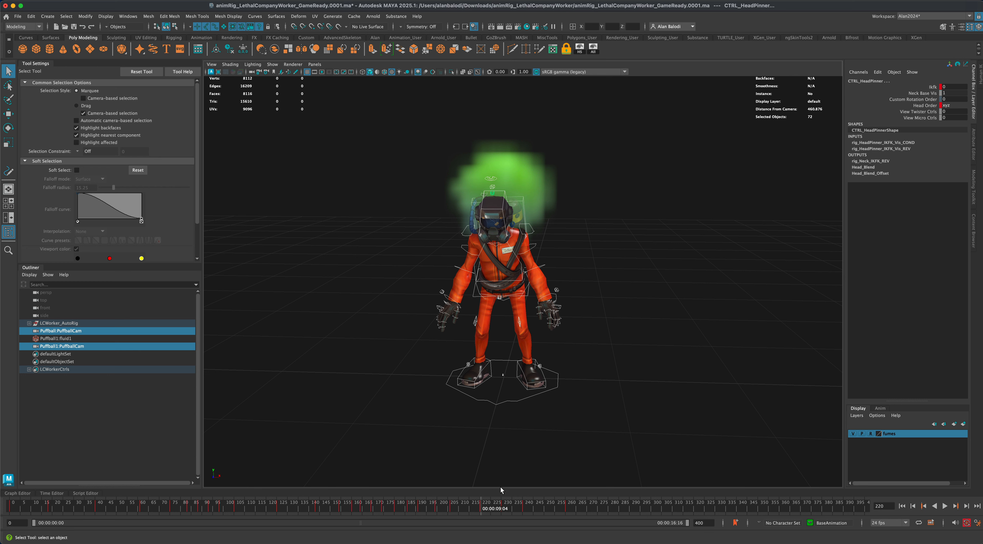
pyautogui.rightClick(480, 509)
pyautogui.click(495, 362)
pyautogui.moveTo(482, 507); pyautogui.dragTo(587, 511)
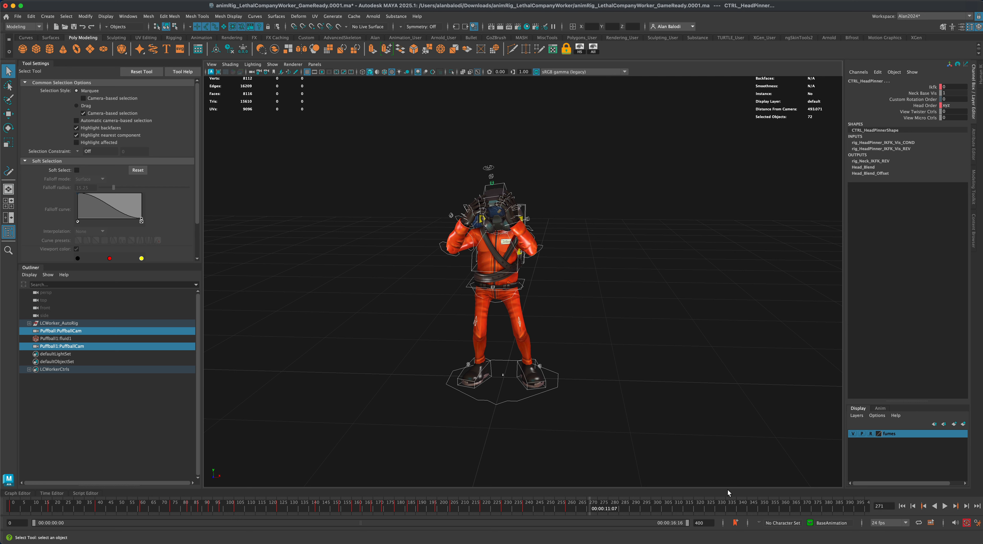
pyautogui.rightClick(590, 512)
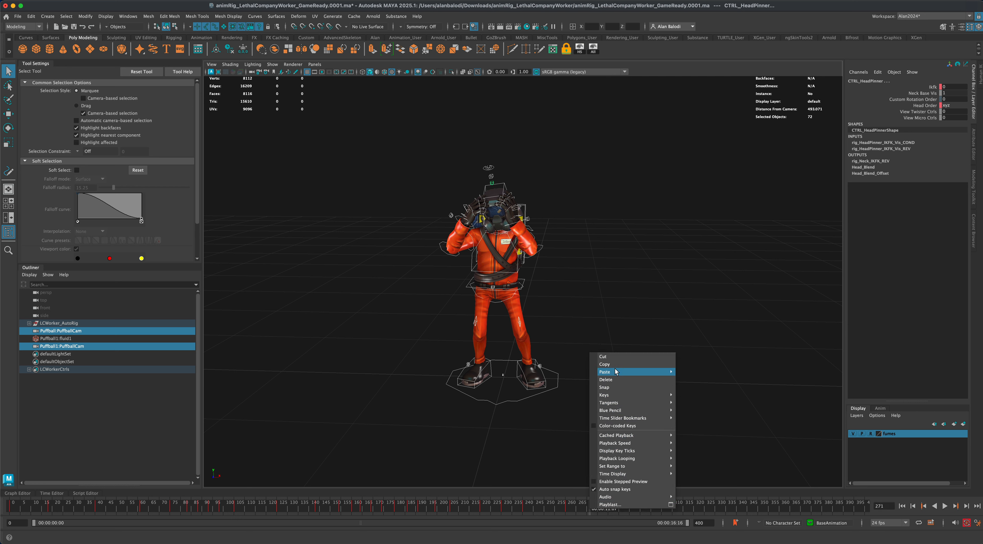
pyautogui.moveTo(635, 372)
pyautogui.click(691, 372)
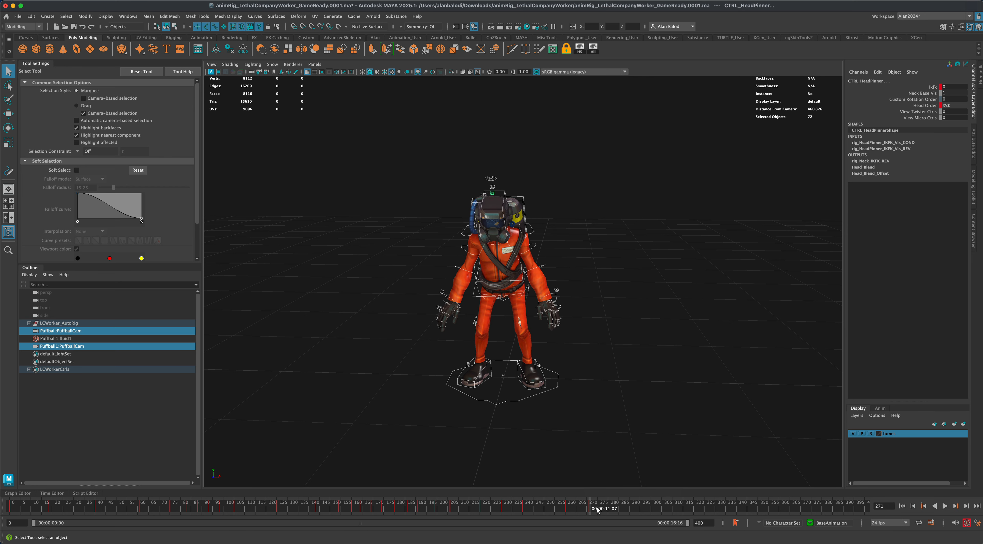
# Rotate only the body control at frame 272 to about 13.4, 4.6, -4.5.
pyautogui.moveTo(593, 510)
pyautogui.mouseDown()
pyautogui.moveTo(574, 511)
pyautogui.moveTo(589, 513)
pyautogui.mouseUp()
pyautogui.click(591, 509)
pyautogui.click(588, 427)
pyautogui.click(528, 298)
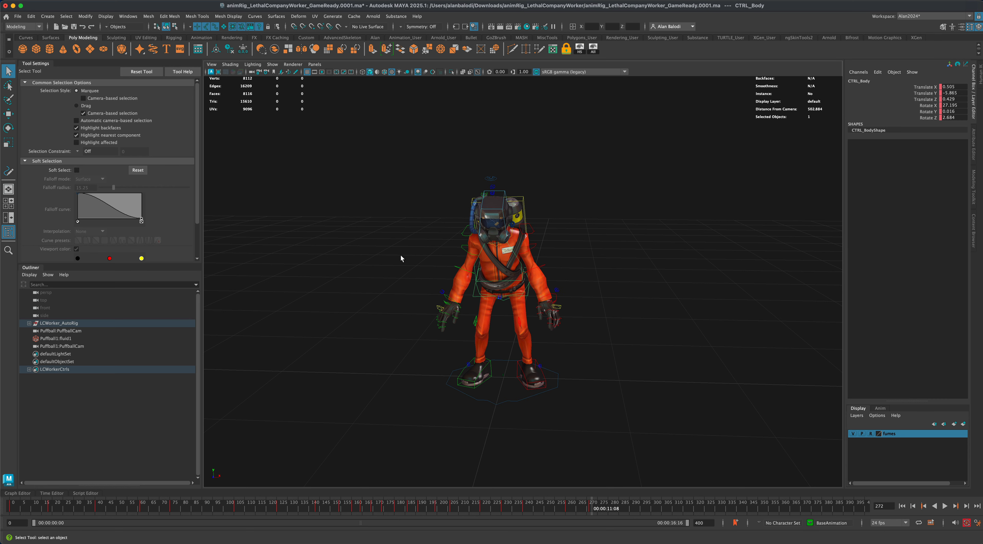
pyautogui.click(8, 127)
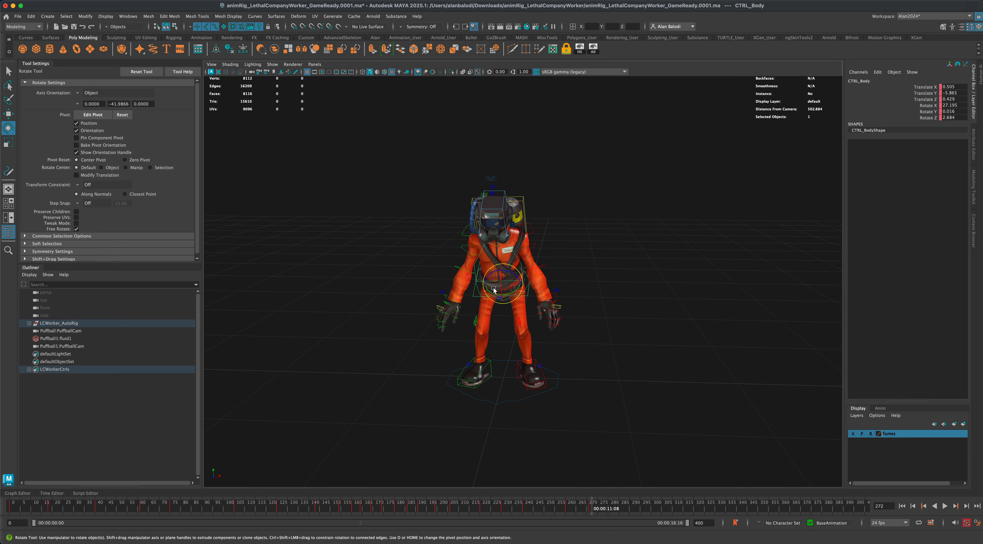
pyautogui.moveTo(494, 289); pyautogui.dragTo(597, 453)
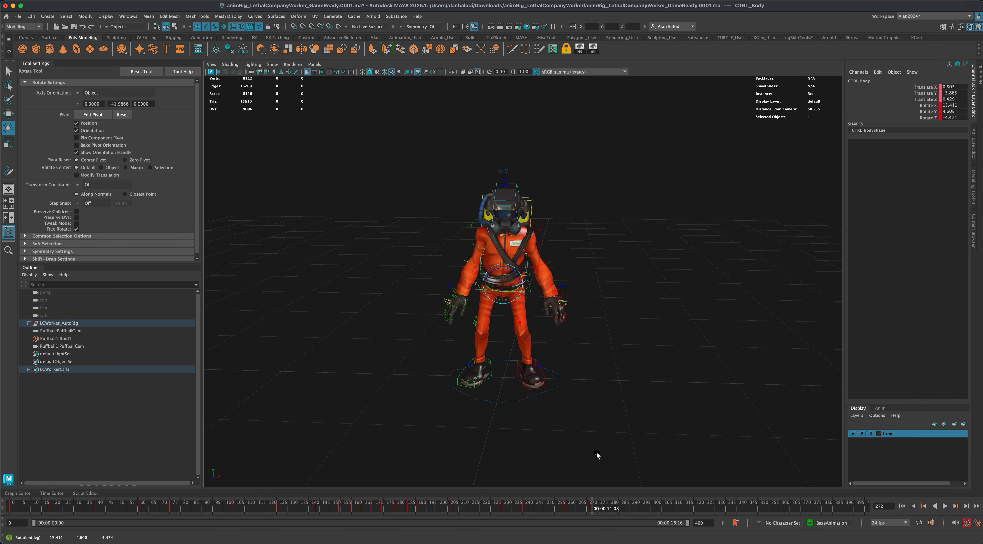
# Key and rotate the body control to about 8.1, -9.3, 5.2 at frame 273 and about -1.8, -7.8, 6.5 at frame 274.
pyautogui.click(593, 508)
pyautogui.press('s')
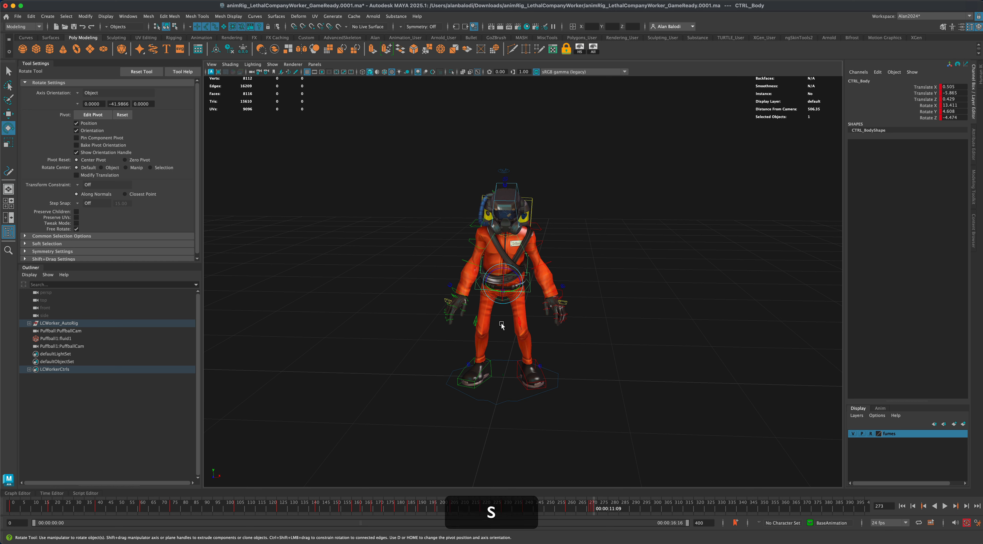
pyautogui.moveTo(500, 281); pyautogui.dragTo(492, 279)
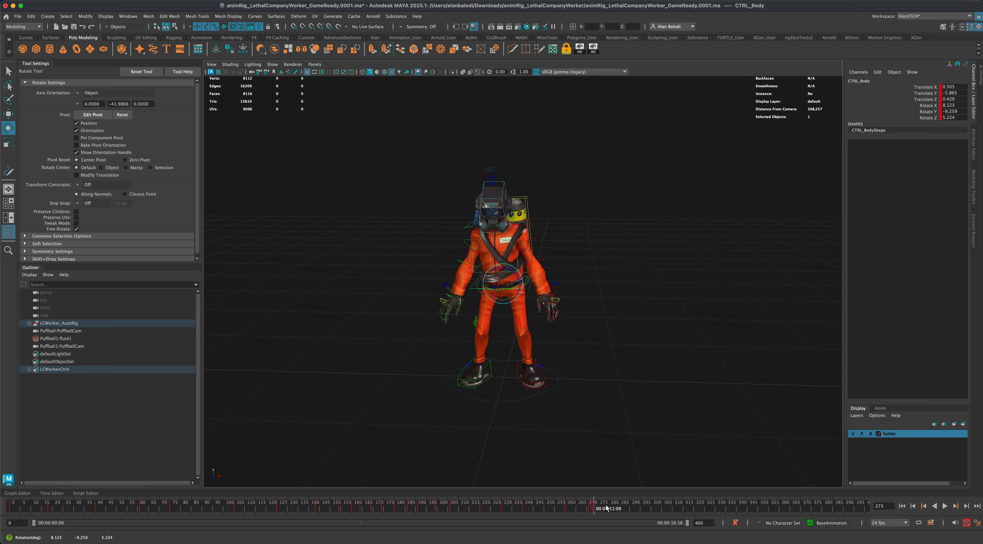
pyautogui.click(595, 508)
pyautogui.press('s')
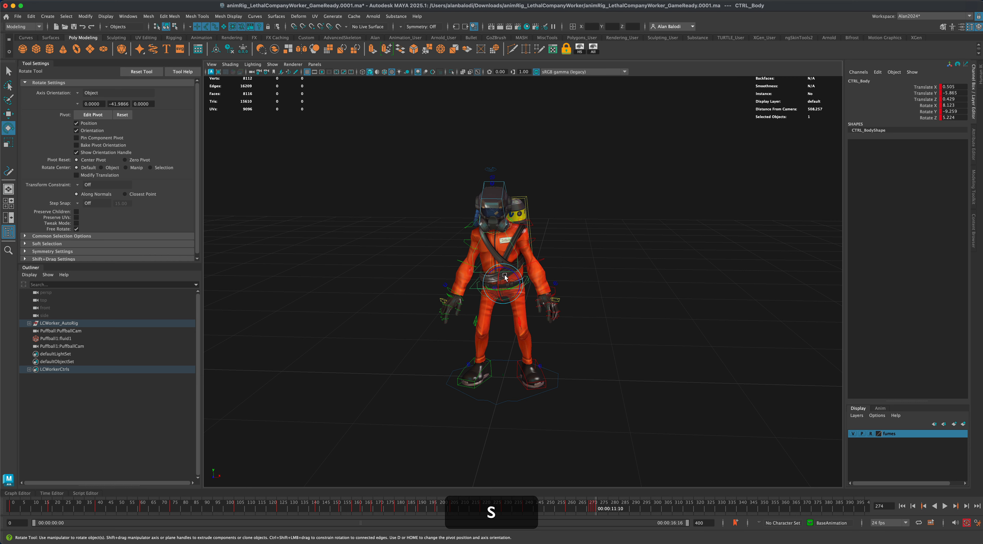
pyautogui.moveTo(505, 277)
pyautogui.mouseDown()
pyautogui.moveTo(516, 282)
pyautogui.moveTo(490, 280)
pyautogui.mouseUp()
# Key the body control at frame 275, and rotate it to about -26.6, 11.3, 4.6 at frame 276.
pyautogui.click(599, 502)
pyautogui.press('s')
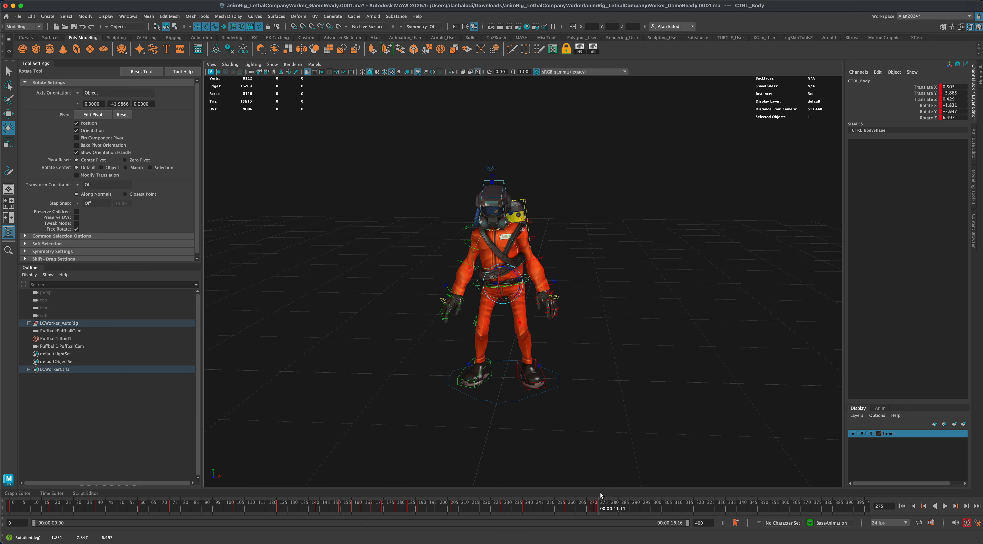
pyautogui.click(600, 506)
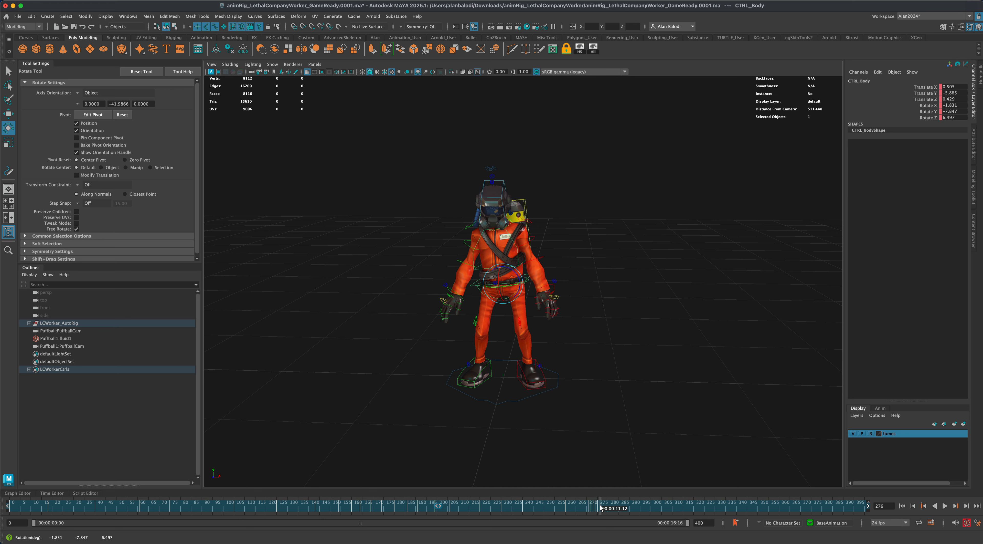
pyautogui.press('s')
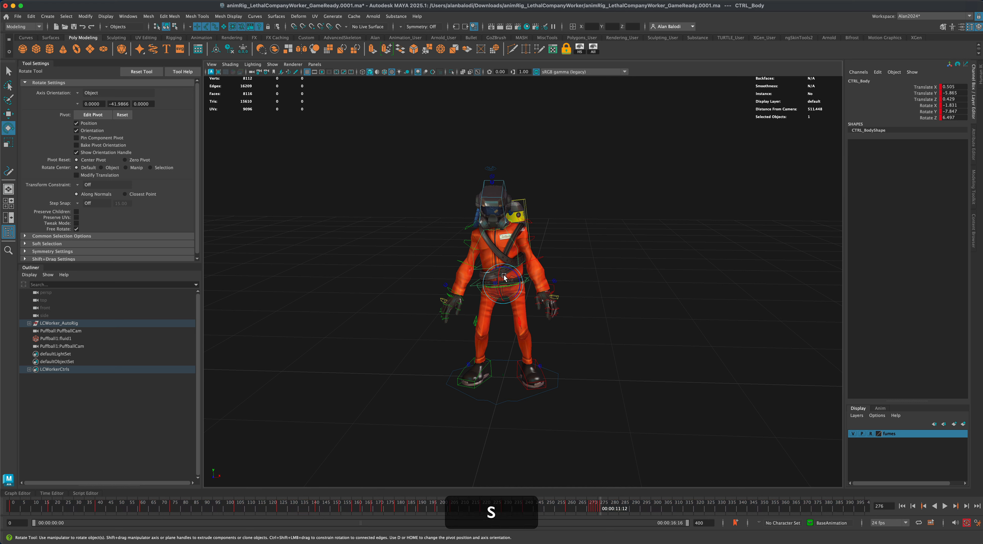
pyautogui.moveTo(504, 278); pyautogui.dragTo(581, 490)
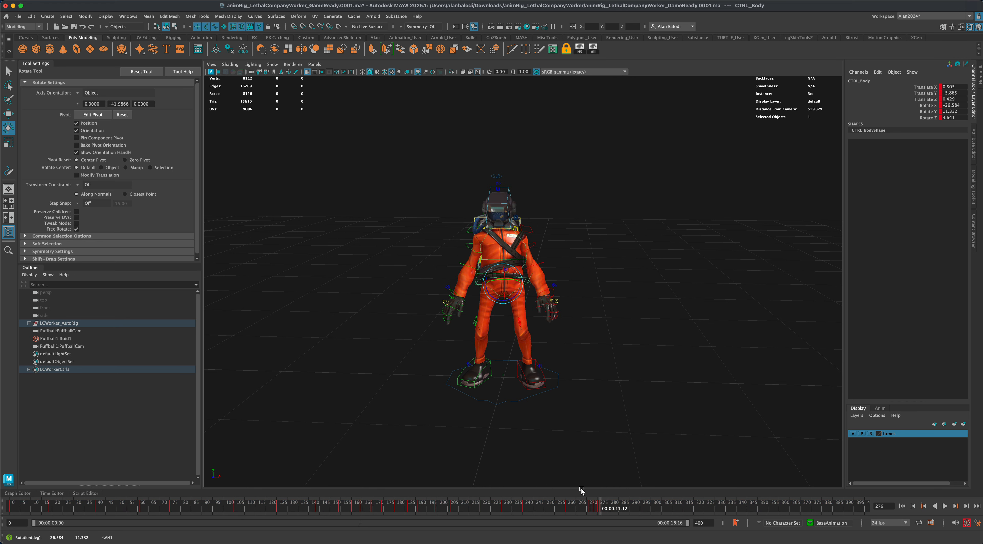
# Rotate the body control to about 12.3, 2.2, 7.1 at frame 277 and about 7.0, 23.8, -9.4 at frame 278.
pyautogui.click(603, 506)
pyautogui.moveTo(509, 301)
pyautogui.mouseDown()
pyautogui.moveTo(492, 286)
pyautogui.moveTo(513, 292)
pyautogui.moveTo(495, 295)
pyautogui.mouseUp()
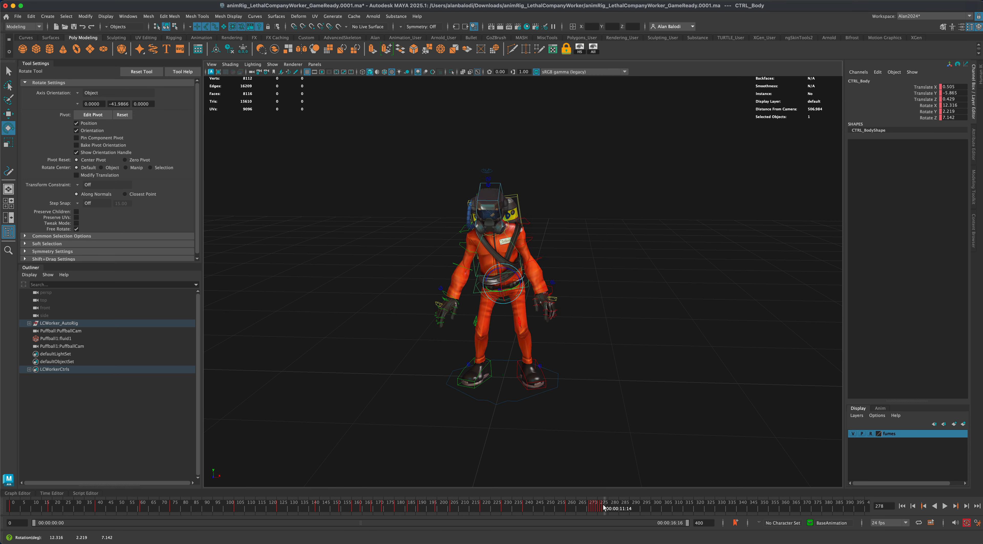
pyautogui.press('s')
pyautogui.moveTo(516, 295); pyautogui.dragTo(547, 366)
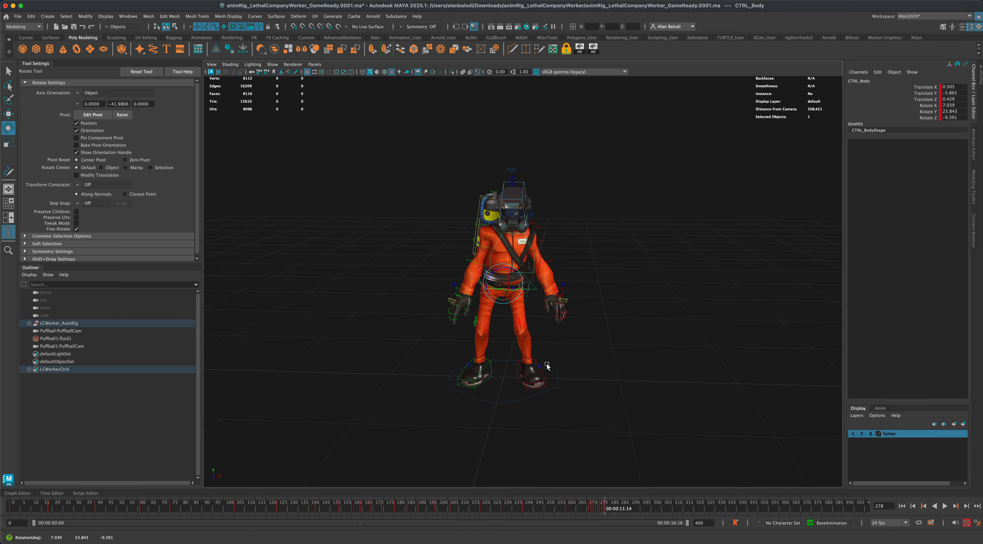
# Rotate the body control to about -11.7, -23.5, -9.4 at frame 279 and about -1.9, 4.1, 5.3 at frame 280.
pyautogui.click(606, 507)
pyautogui.press('s')
pyautogui.moveTo(501, 296); pyautogui.dragTo(508, 277)
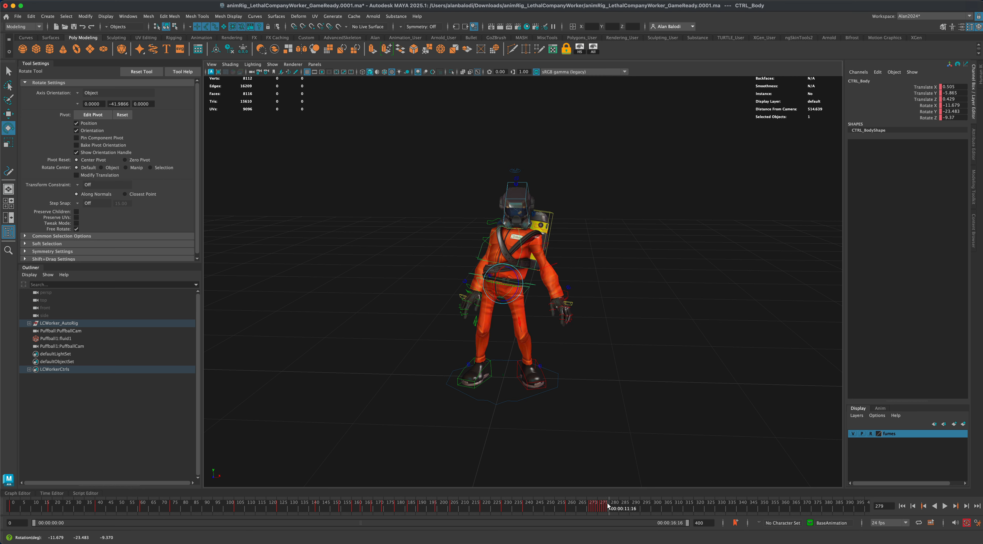
pyautogui.press('s')
pyautogui.moveTo(487, 275); pyautogui.dragTo(488, 274)
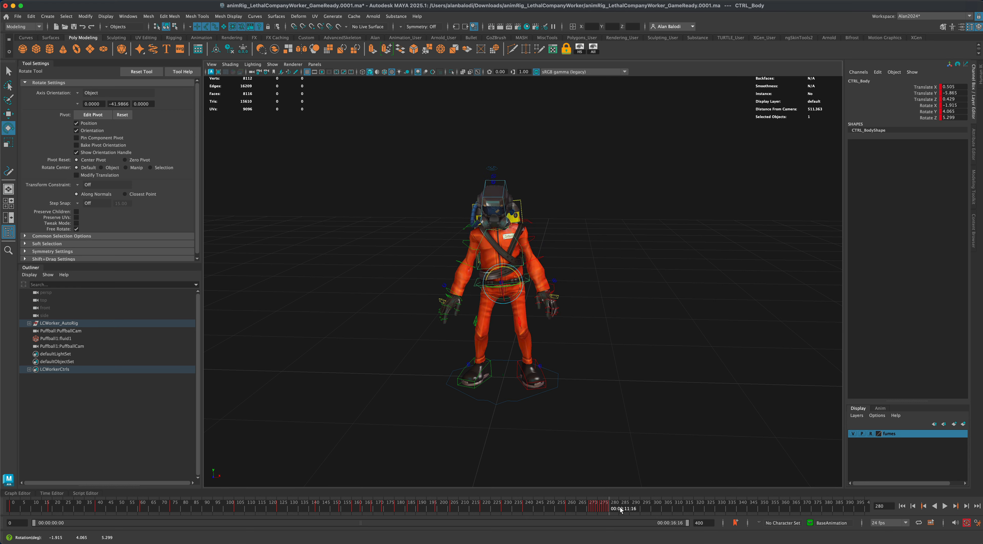
# Play the animation from the first frame to review the body shake at the end.
pyautogui.hotkey('alt', 'v')
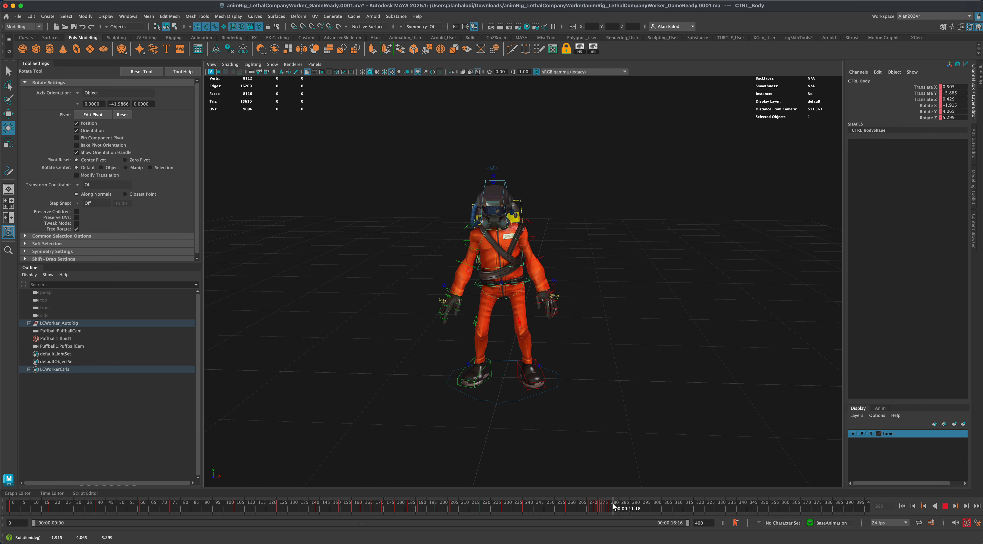
pyautogui.hotkey('alt', 'v')
pyautogui.click(10, 71)
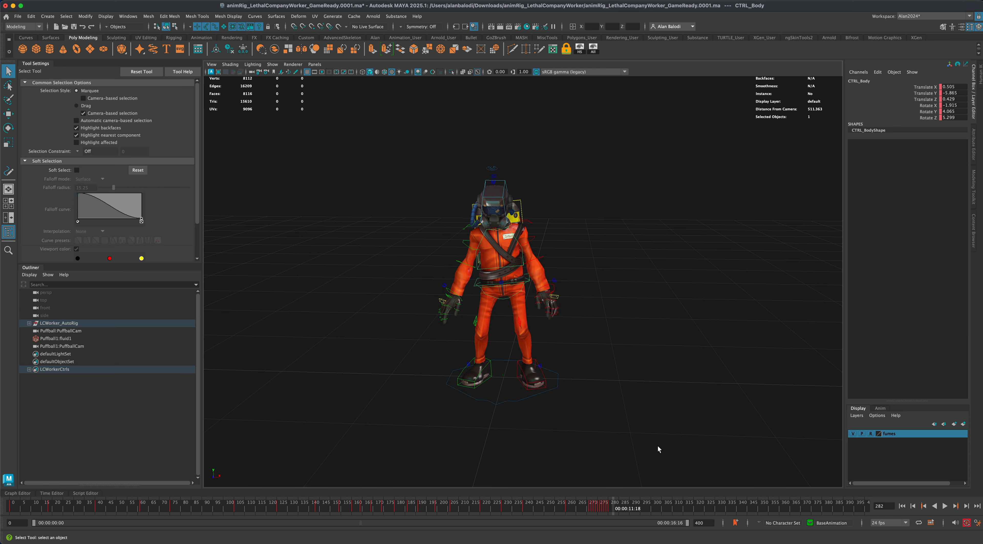
pyautogui.click(901, 506)
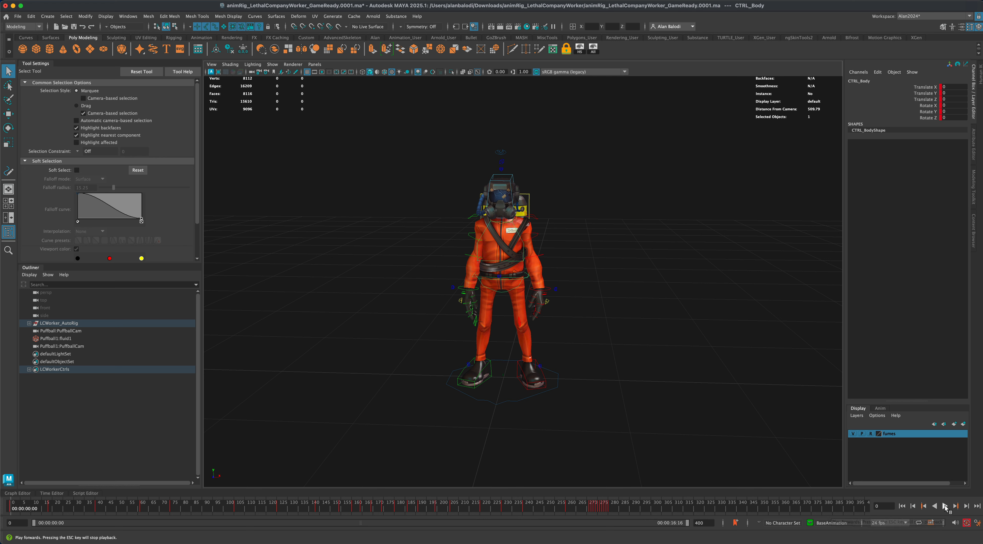
pyautogui.click(945, 506)
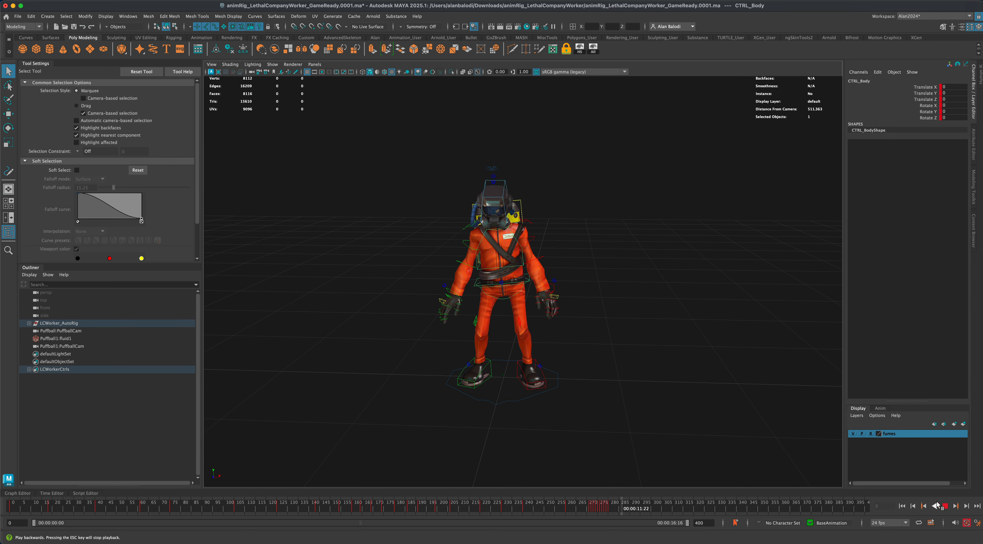
# Slow the shake by stretching the body control's keys from frame 271 onward out to about frame 302.
pyautogui.click(611, 508)
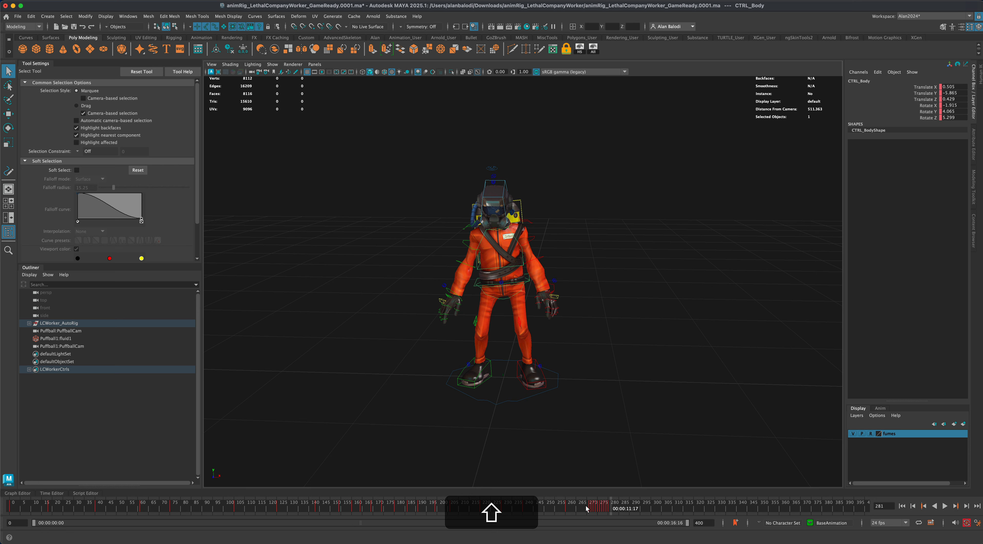
pyautogui.keyDown('shift'); pyautogui.moveTo(589, 508); pyautogui.dragTo(696, 512); pyautogui.keyUp('shift')
pyautogui.click(732, 507)
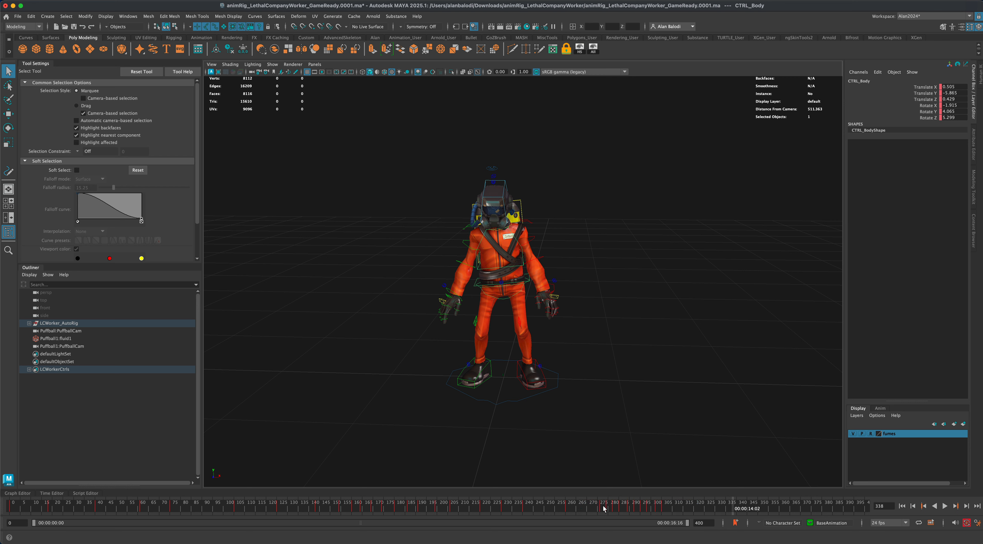
pyautogui.moveTo(559, 510); pyautogui.dragTo(588, 510)
# Play and scrub the animation after frame 271 to examine the stretched body shake.
pyautogui.click(944, 506)
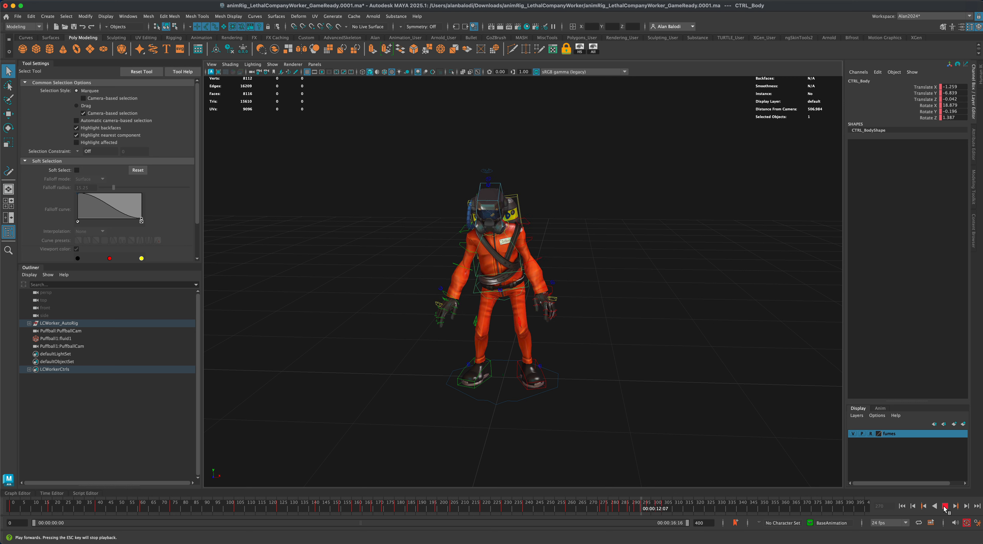
pyautogui.click(945, 506)
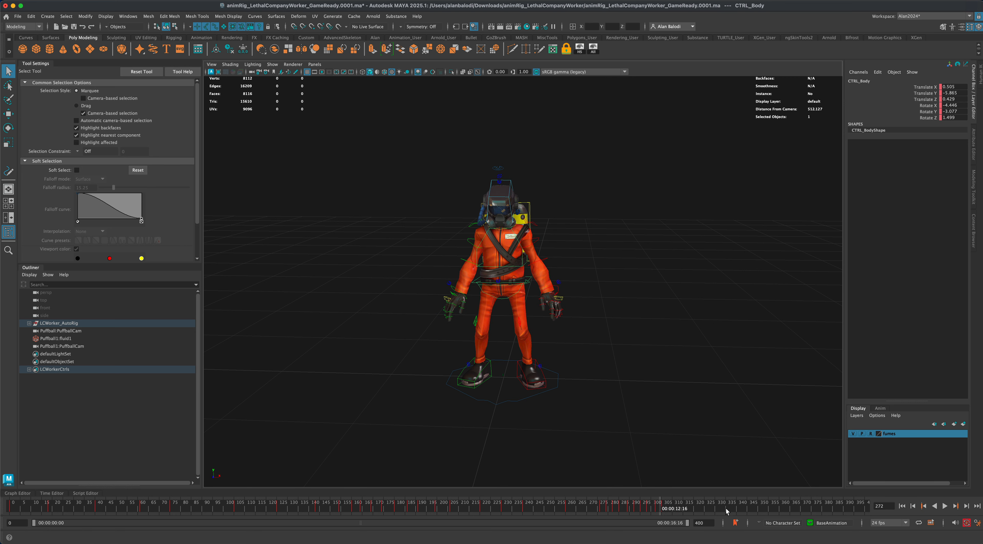
pyautogui.hotkey('alt', 'v')
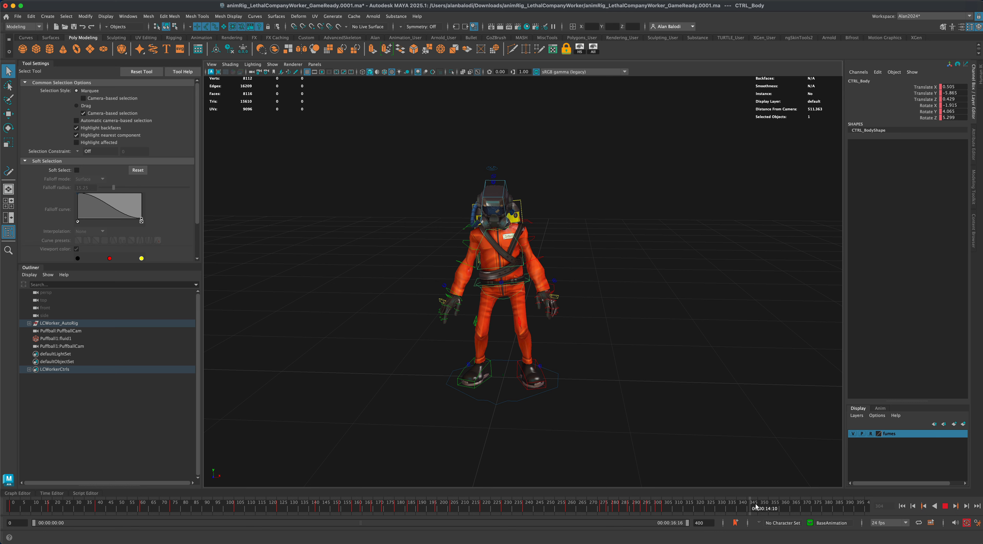
pyautogui.moveTo(756, 506)
pyautogui.mouseDown()
pyautogui.moveTo(852, 507)
pyautogui.moveTo(610, 510)
pyautogui.moveTo(682, 510)
pyautogui.mouseUp()
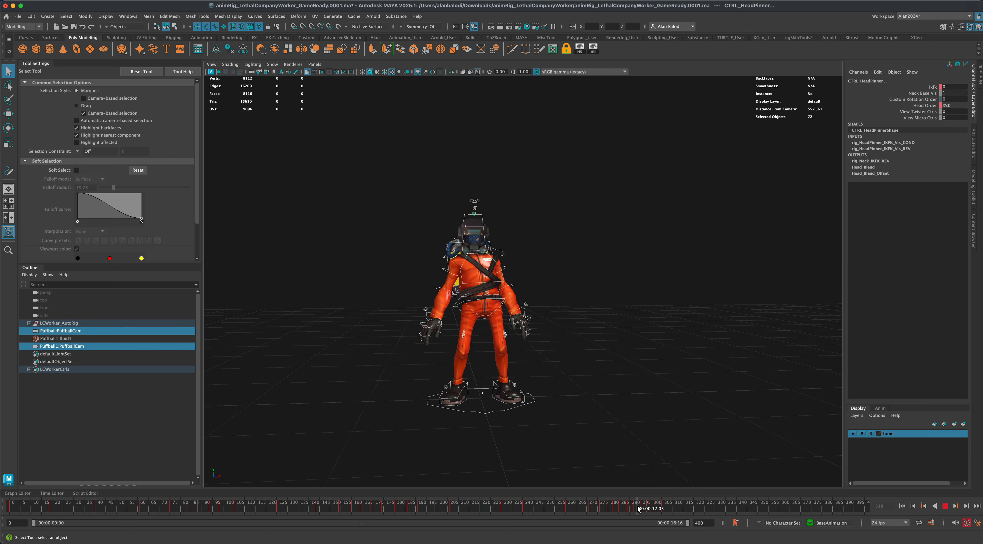
pyautogui.moveTo(638, 508)
pyautogui.mouseDown()
pyautogui.moveTo(672, 508)
pyautogui.moveTo(665, 512)
pyautogui.mouseUp()
pyautogui.click(608, 431)
pyautogui.keyDown('alt'); pyautogui.moveTo(604, 436); pyautogui.dragTo(626, 434); pyautogui.keyUp('alt')
# Set a key on all of the character's rig controls at frame 313 and return to the key at frame 302.
pyautogui.moveTo(673, 508); pyautogui.dragTo(664, 508)
pyautogui.moveTo(378, 154); pyautogui.dragTo(612, 481)
pyautogui.hotkey('alt', 'v')
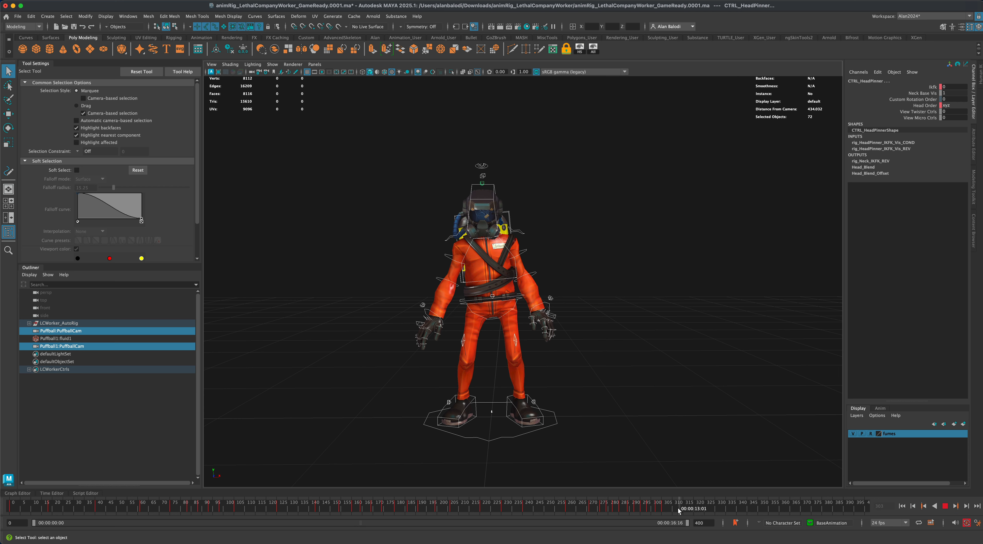
pyautogui.press('s')
pyautogui.click(924, 506)
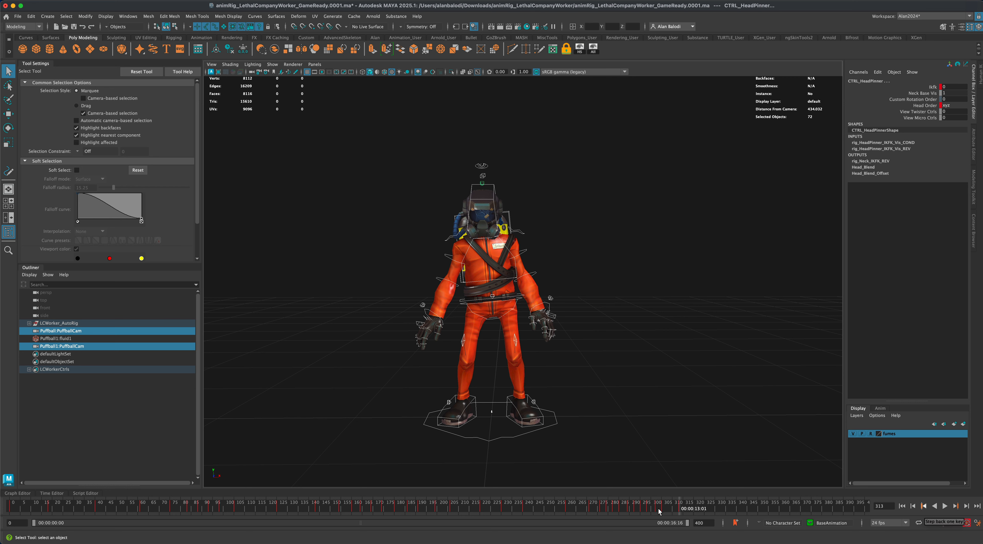
pyautogui.click(923, 506)
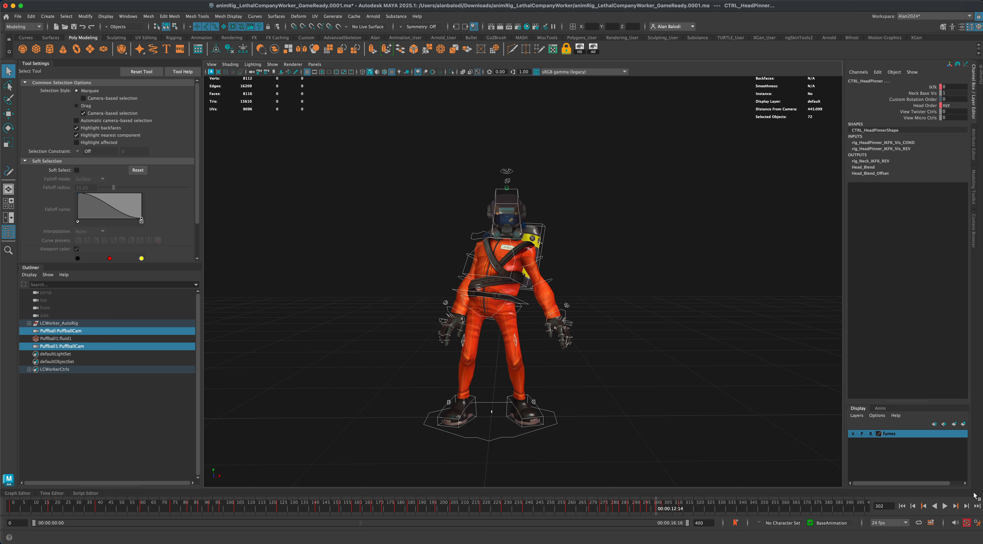
# Set a key on all of the rig controls, finishing at frame 313 with everything deselected.
pyautogui.click(956, 506)
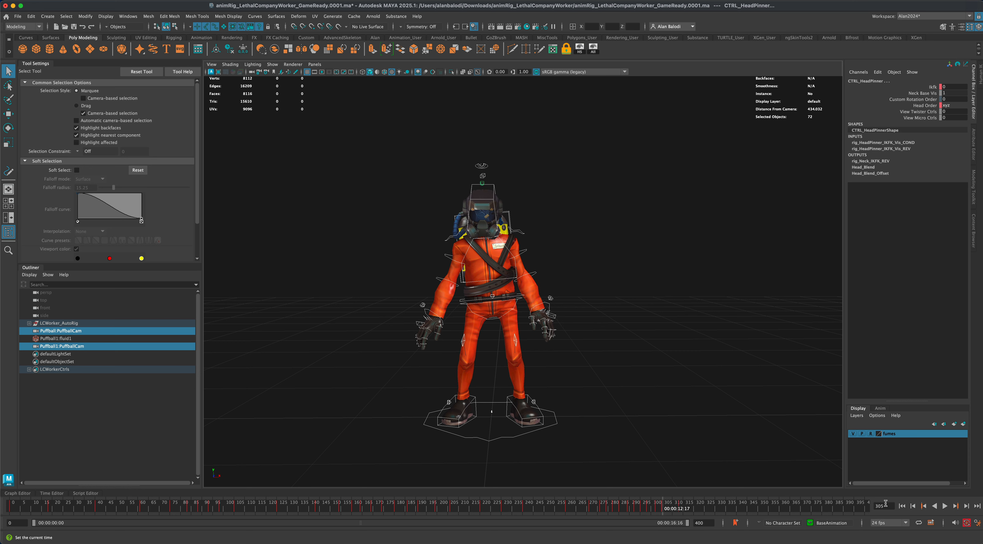
pyautogui.moveTo(355, 148); pyautogui.dragTo(655, 465)
pyautogui.press('s')
pyautogui.click(625, 449)
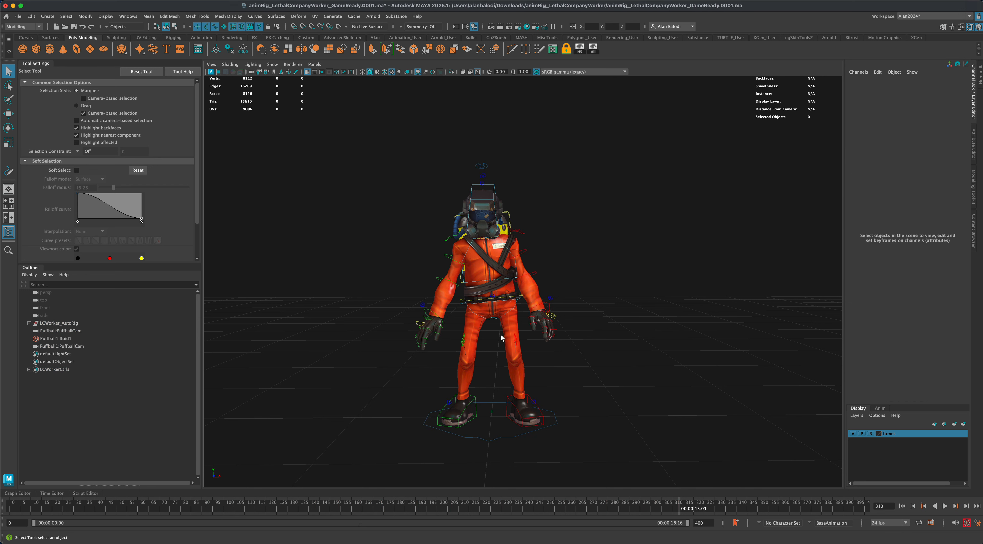
# At frame 313, lower the body control to about -19 in Y and rotate it to about -9.2, -33.1, -10.6 degrees.
pyautogui.click(521, 298)
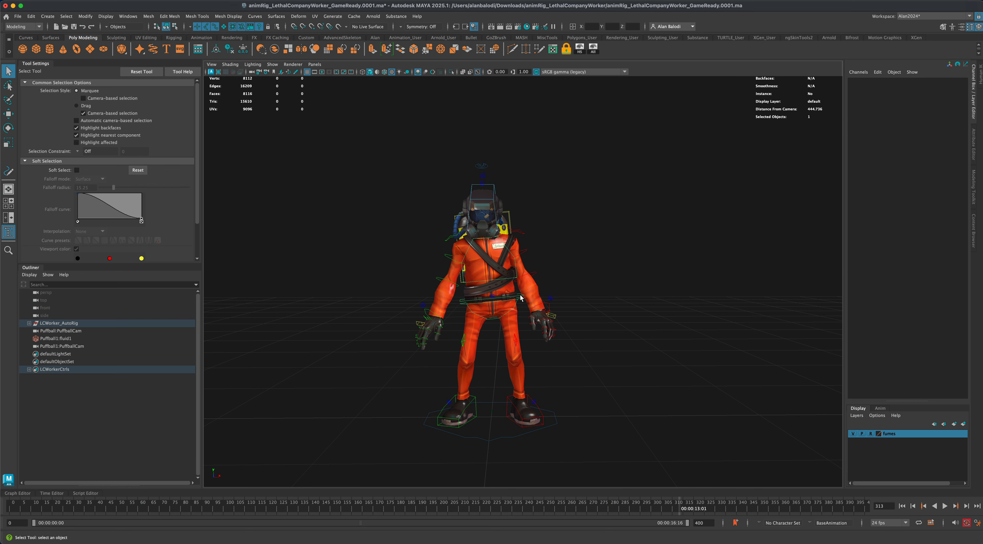
pyautogui.keyDown('alt'); pyautogui.moveTo(379, 329); pyautogui.dragTo(378, 329); pyautogui.keyUp('alt')
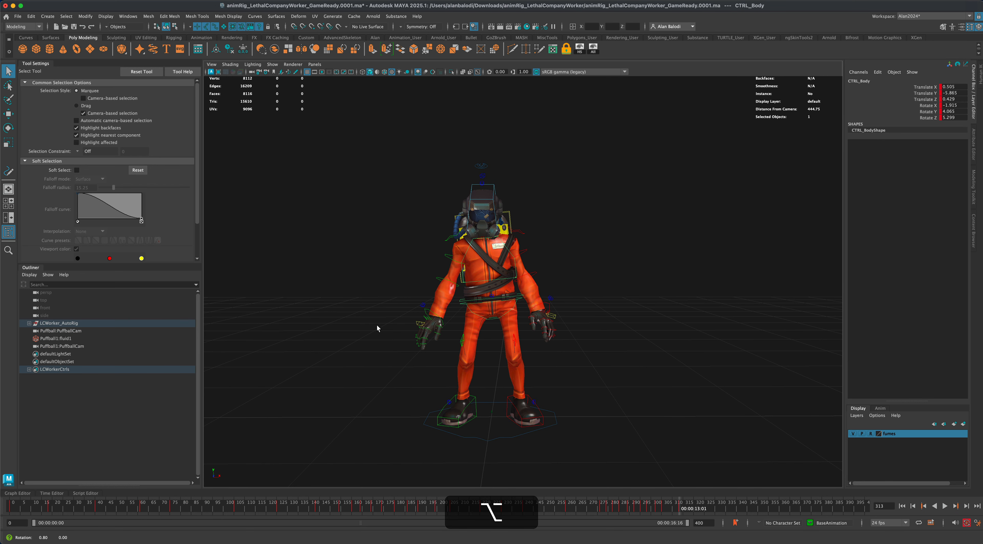
pyautogui.press('w')
pyautogui.moveTo(490, 282); pyautogui.dragTo(494, 322)
pyautogui.click(8, 128)
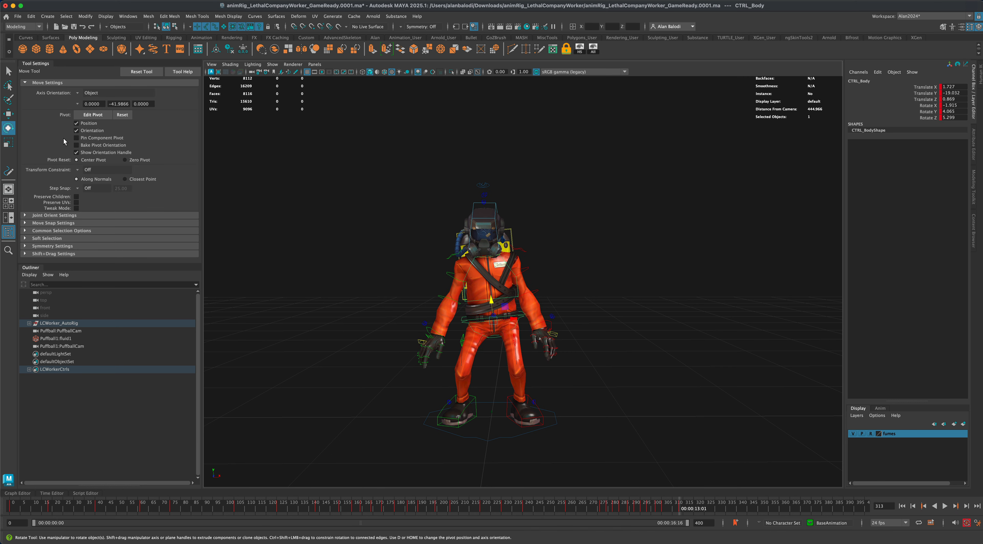
pyautogui.moveTo(486, 331); pyautogui.dragTo(493, 310)
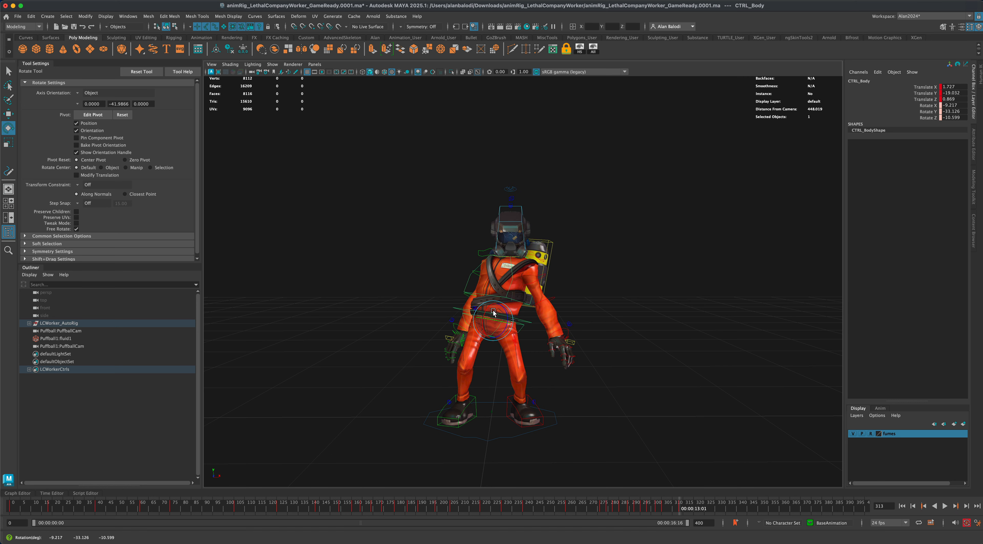
# Swing the character's right arm up from the shoulder and rotate the head to about -26.8, -22.2, 23.7 degrees.
pyautogui.keyDown('alt'); pyautogui.moveTo(342, 320); pyautogui.dragTo(373, 323); pyautogui.keyUp('alt')
pyautogui.click(463, 275)
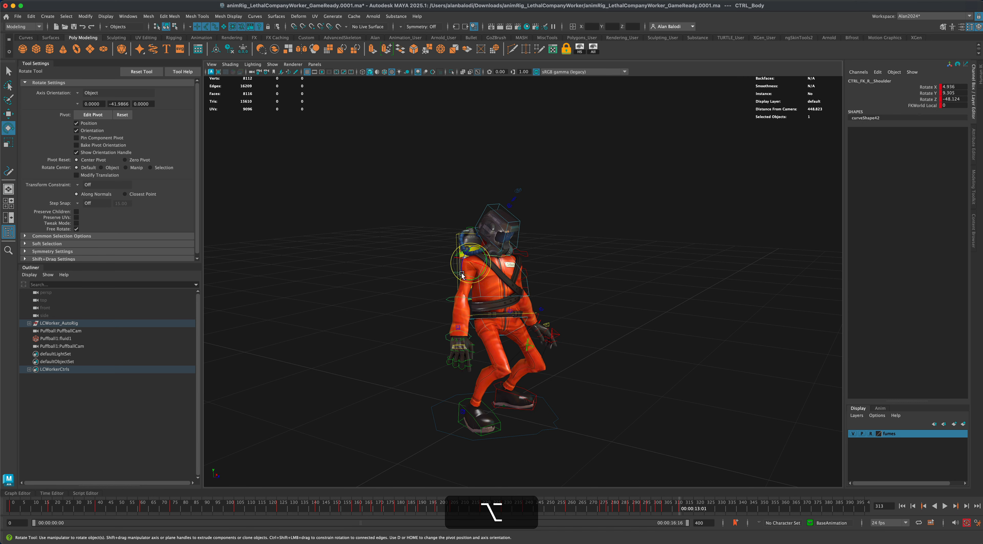
pyautogui.moveTo(467, 276); pyautogui.dragTo(488, 228)
pyautogui.keyDown('alt'); pyautogui.moveTo(604, 306); pyautogui.dragTo(566, 305); pyautogui.keyUp('alt')
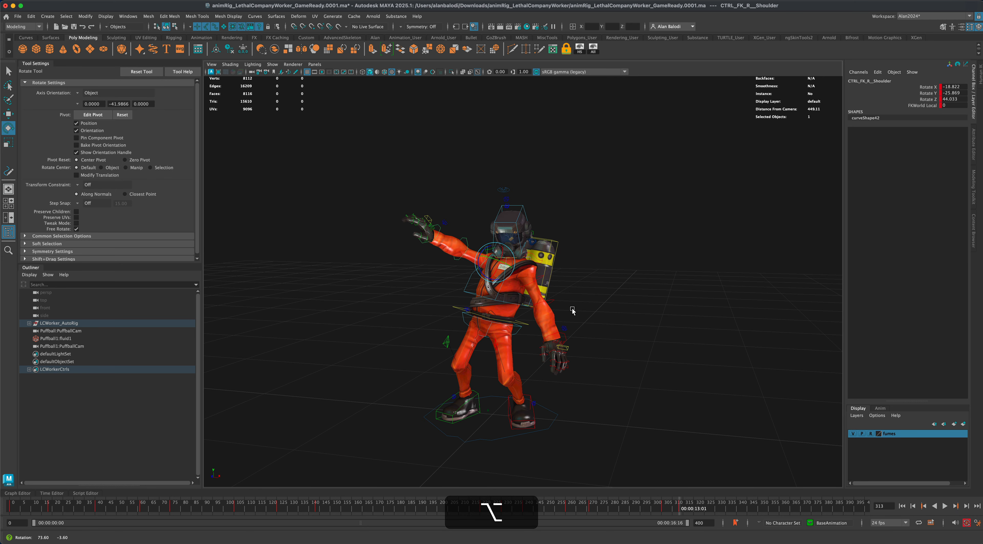
pyautogui.click(516, 238)
pyautogui.moveTo(515, 238); pyautogui.dragTo(499, 403)
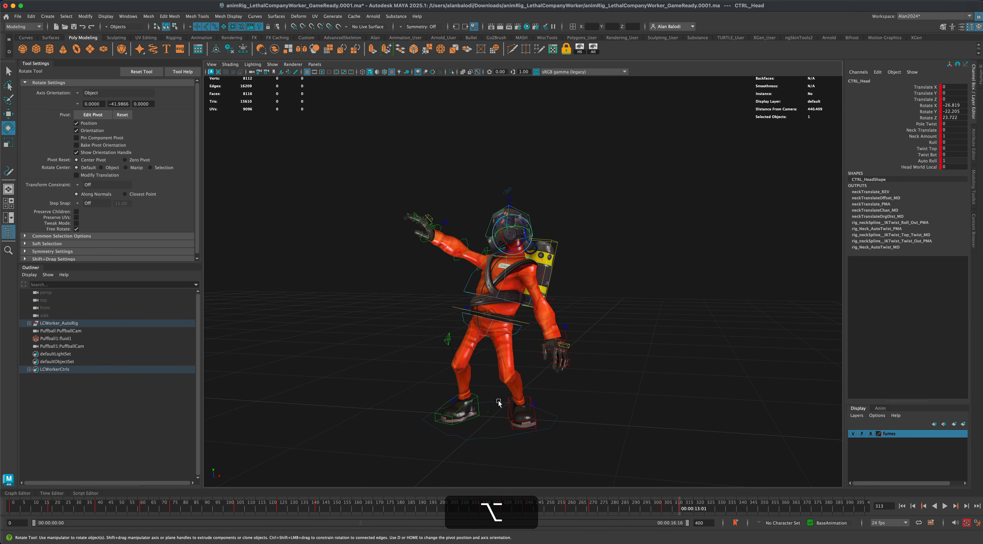
# Step the right foot to about -10.6, 14.7, 27.4 and shift the right knee control outward.
pyautogui.click(479, 399)
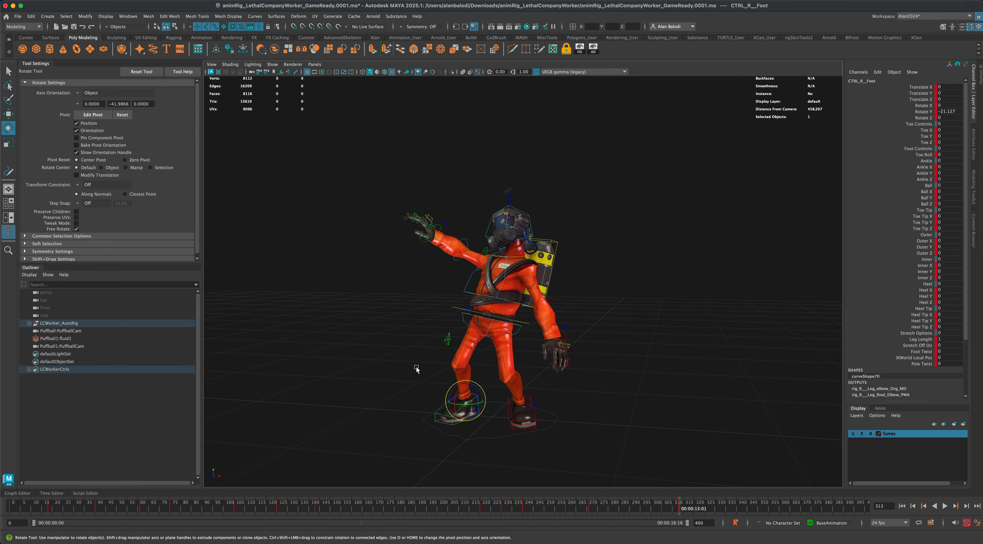
pyautogui.click(9, 113)
pyautogui.keyDown('alt'); pyautogui.moveTo(290, 291); pyautogui.dragTo(228, 304); pyautogui.keyUp('alt')
pyautogui.moveTo(462, 390); pyautogui.dragTo(410, 338)
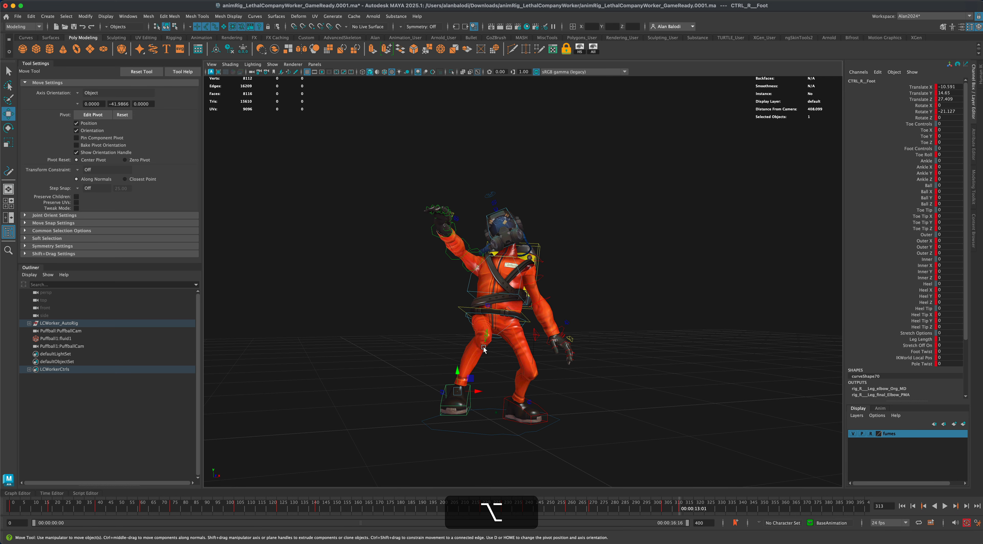
pyautogui.click(486, 335)
pyautogui.moveTo(503, 335); pyautogui.dragTo(461, 329)
# Rotate the right foot to about 38.2 degrees in X and -28.2 in Y, and bend the left hand upward at the wrist.
pyautogui.click(471, 391)
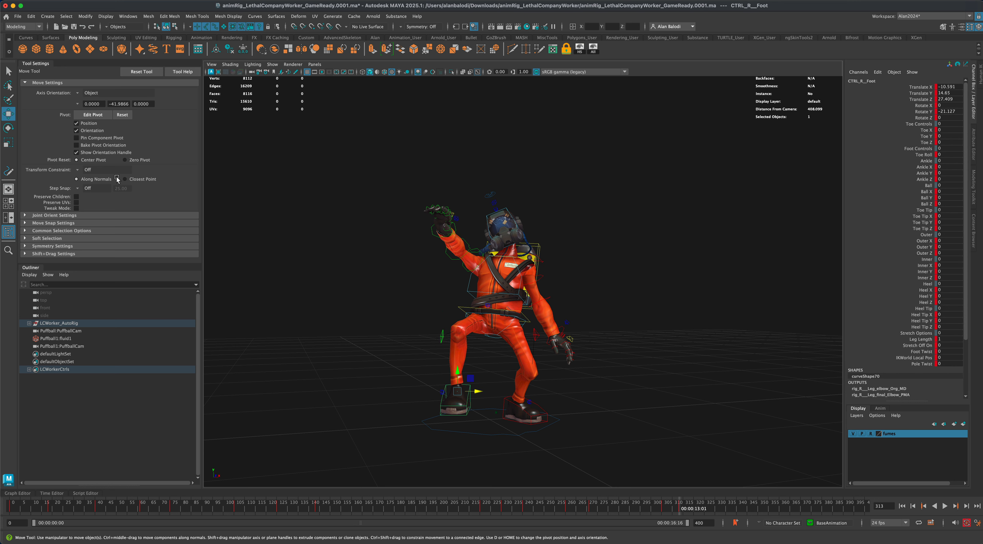
pyautogui.press('e')
pyautogui.moveTo(461, 386)
pyautogui.mouseDown()
pyautogui.moveTo(455, 373)
pyautogui.moveTo(462, 405)
pyautogui.mouseUp()
pyautogui.keyDown('alt'); pyautogui.moveTo(463, 405); pyautogui.dragTo(376, 403); pyautogui.keyUp('alt')
pyautogui.keyDown('alt'); pyautogui.scroll(-2, 378, 403); pyautogui.keyUp('alt')
pyautogui.keyDown('alt'); pyautogui.moveTo(658, 426); pyautogui.dragTo(621, 438); pyautogui.keyUp('alt')
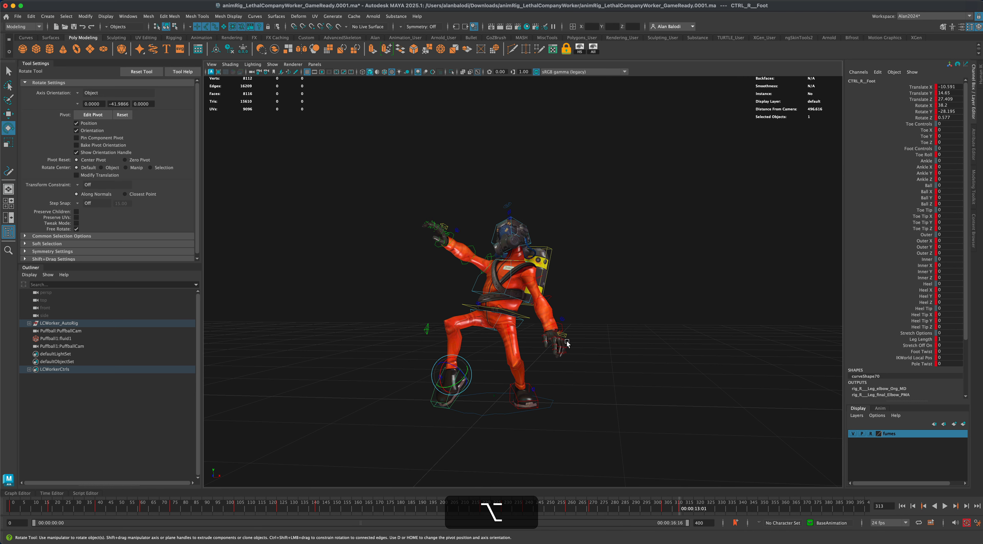
pyautogui.click(556, 326)
pyautogui.moveTo(556, 325); pyautogui.dragTo(608, 366)
# At frame 322, move the body control back and down to about 30.9, -54.4, -45.7 so the character falls backward.
pyautogui.moveTo(681, 506)
pyautogui.mouseDown()
pyautogui.moveTo(622, 506)
pyautogui.moveTo(686, 507)
pyautogui.mouseUp()
pyautogui.keyDown('alt'); pyautogui.moveTo(643, 448); pyautogui.dragTo(608, 446); pyautogui.keyUp('alt')
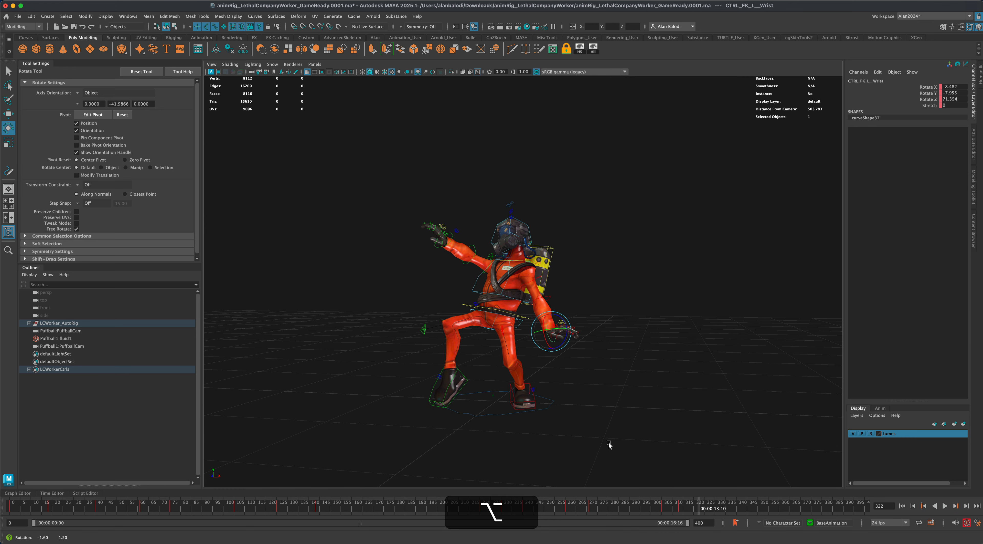
pyautogui.click(520, 319)
pyautogui.press('w')
pyautogui.keyDown('alt'); pyautogui.moveTo(292, 249); pyautogui.dragTo(414, 289); pyautogui.keyUp('alt')
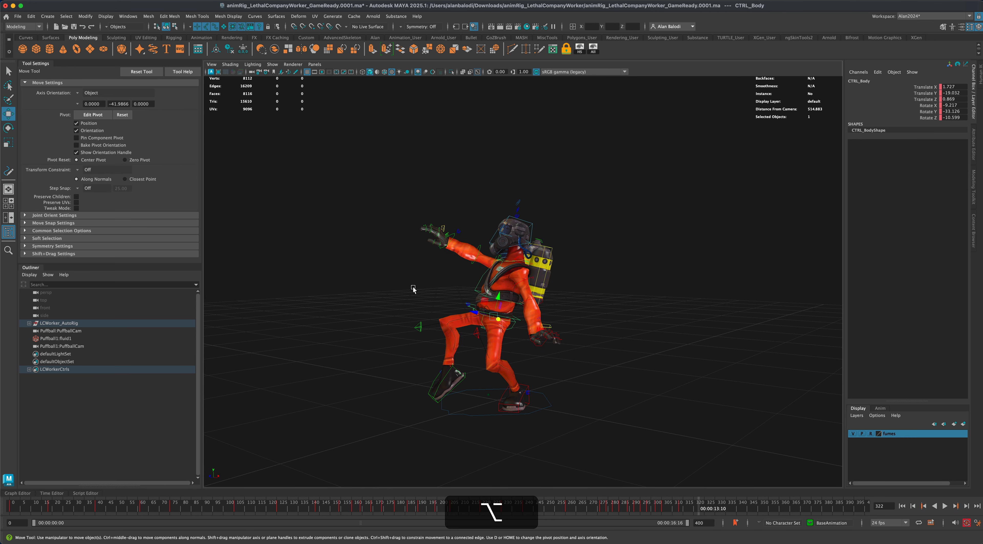
pyautogui.moveTo(487, 303); pyautogui.dragTo(554, 354)
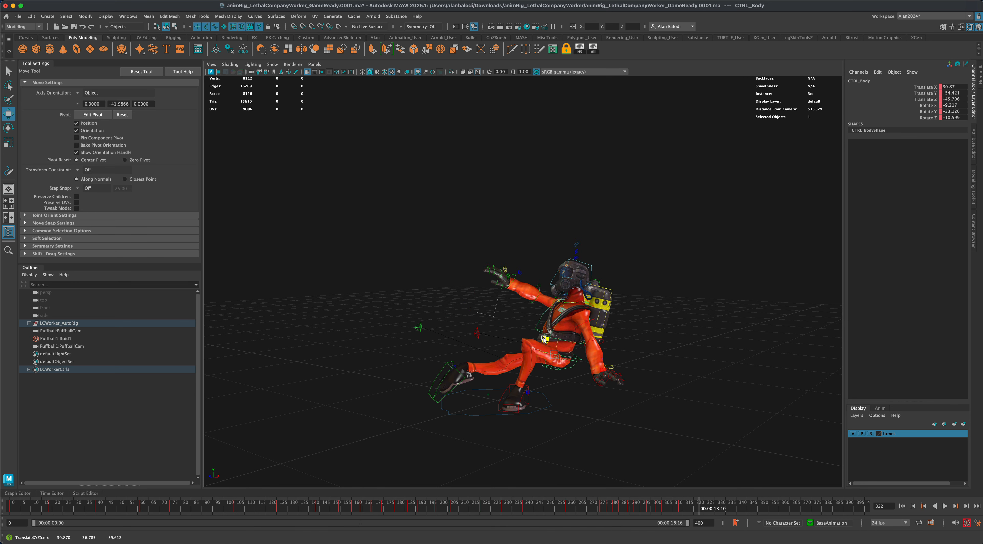
# Rotate the right foot control to about -113.5 degrees in X so the toes point up.
pyautogui.click(443, 369)
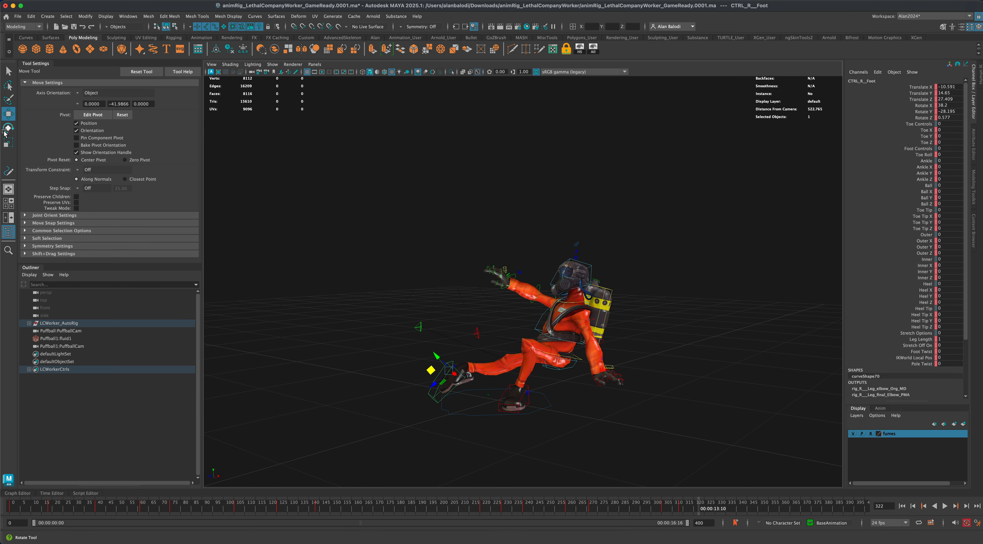
pyautogui.press('e')
pyautogui.moveTo(432, 368); pyautogui.dragTo(459, 335)
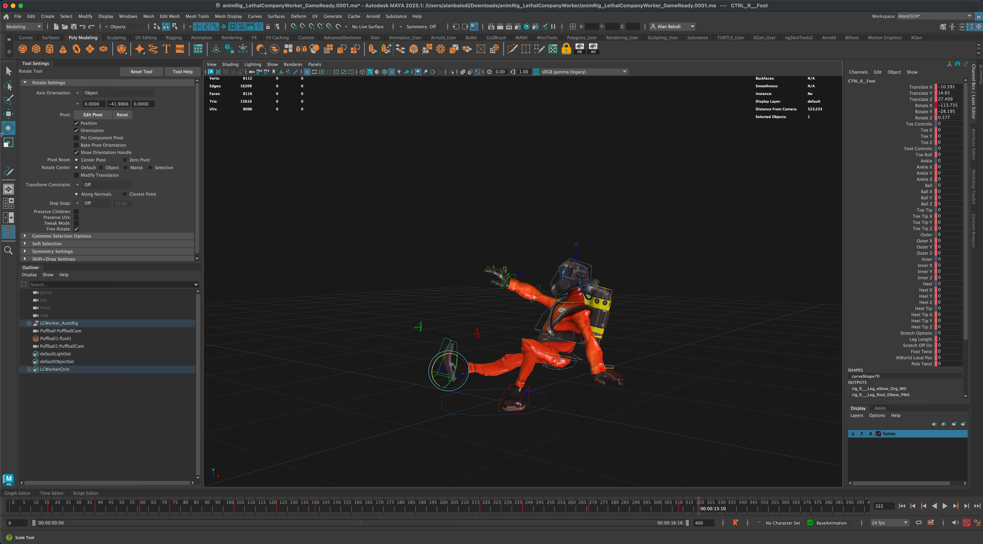
pyautogui.press('super+z')
pyautogui.keyDown('alt'); pyautogui.moveTo(320, 405); pyautogui.dragTo(409, 427); pyautogui.keyUp('alt')
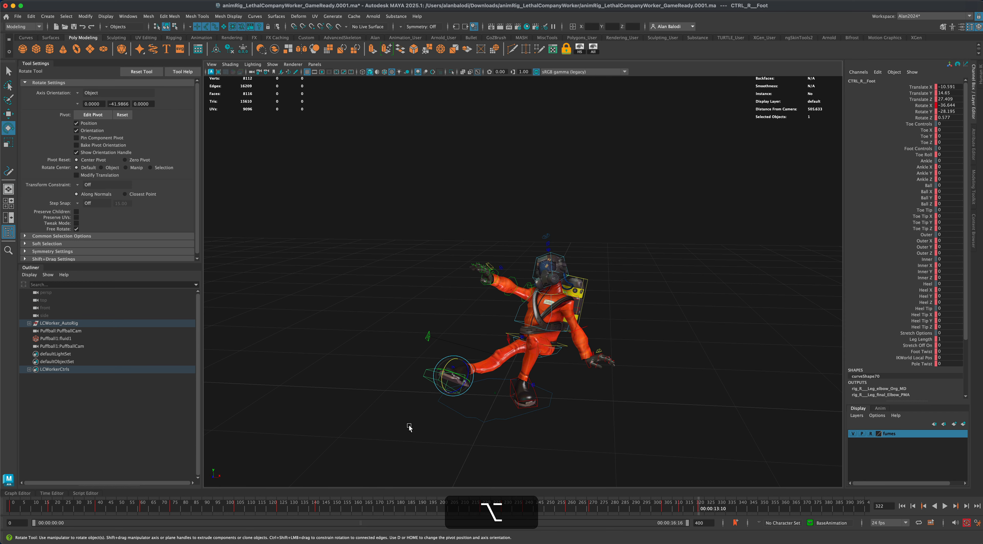
pyautogui.click(448, 406)
pyautogui.click(461, 378)
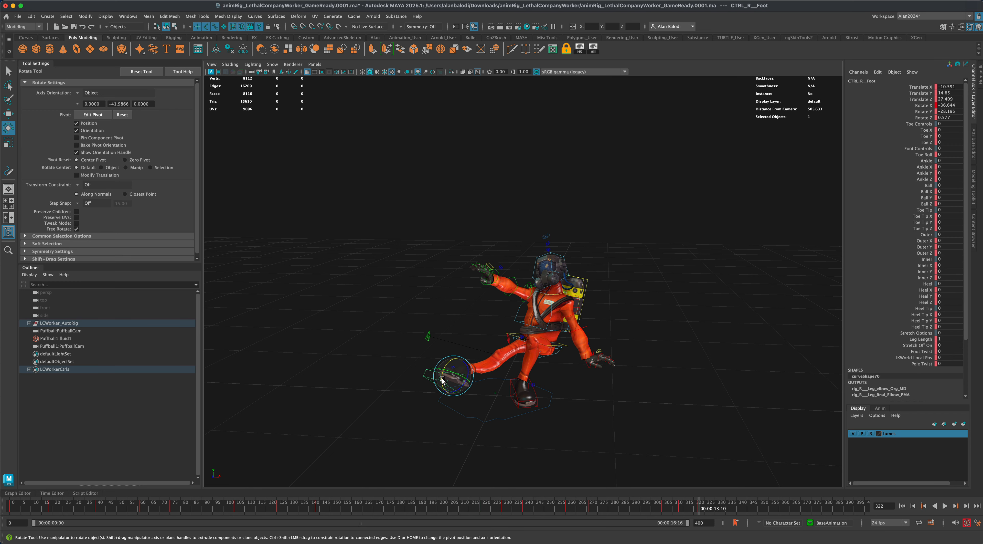
pyautogui.moveTo(442, 380); pyautogui.dragTo(352, 405)
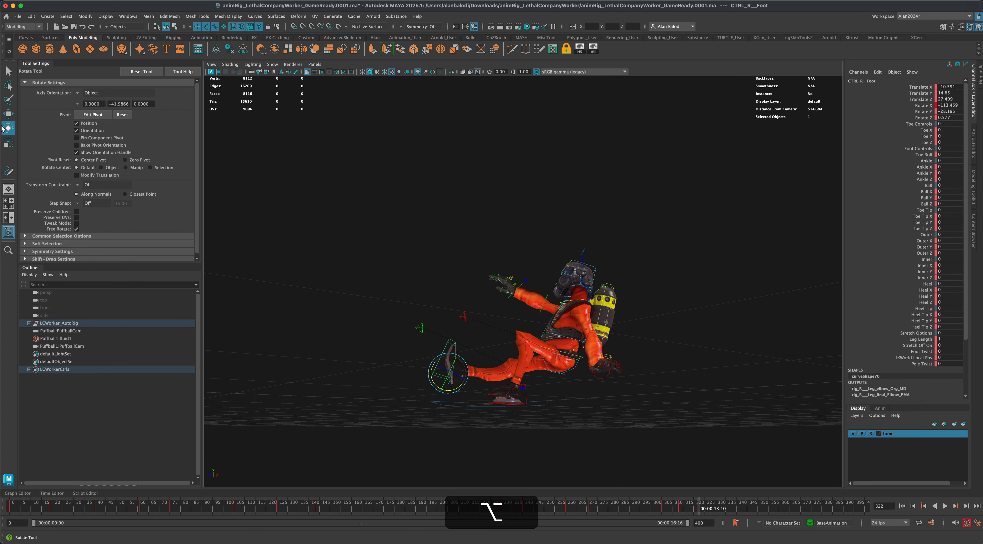
# Move the right foot closer to the body, to about -1.8, 17.2, 10.9, and rotate it to about -75.5 degrees in X.
pyautogui.click(6, 114)
pyautogui.moveTo(449, 372); pyautogui.dragTo(491, 364)
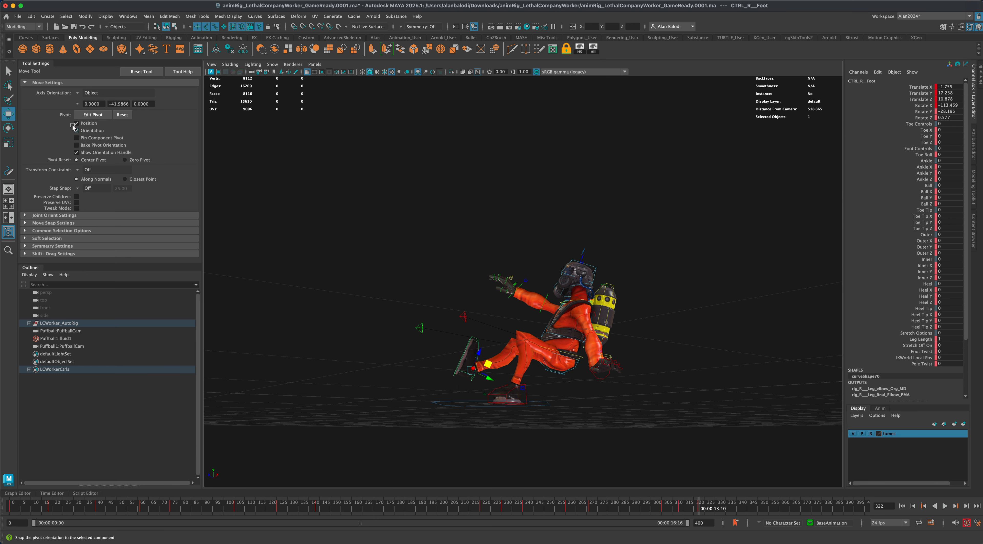
pyautogui.click(8, 128)
pyautogui.moveTo(455, 368); pyautogui.dragTo(516, 410)
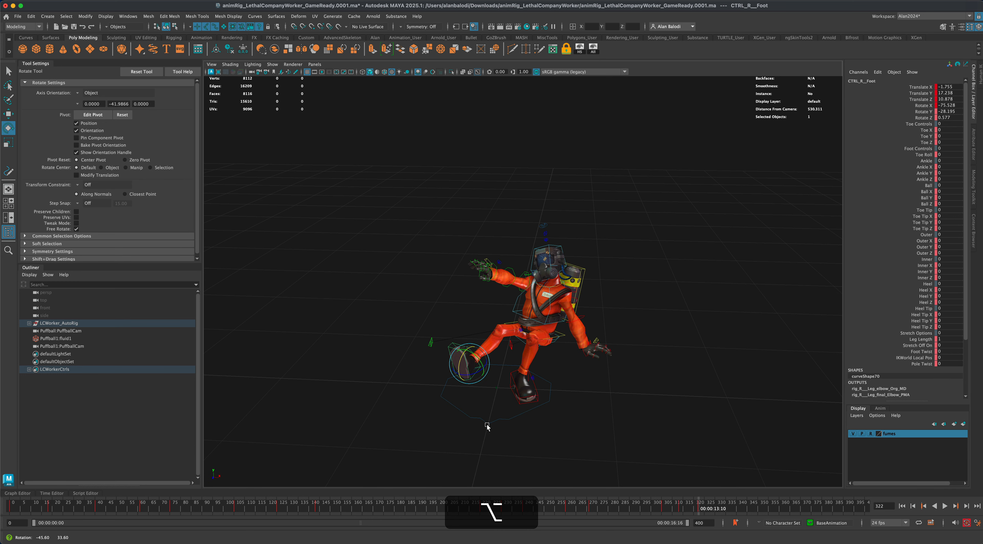
# Turn the left foot control to about -29.9 degrees in Y at frame 322.
pyautogui.click(518, 402)
pyautogui.click(504, 388)
pyautogui.moveTo(504, 388); pyautogui.dragTo(506, 387)
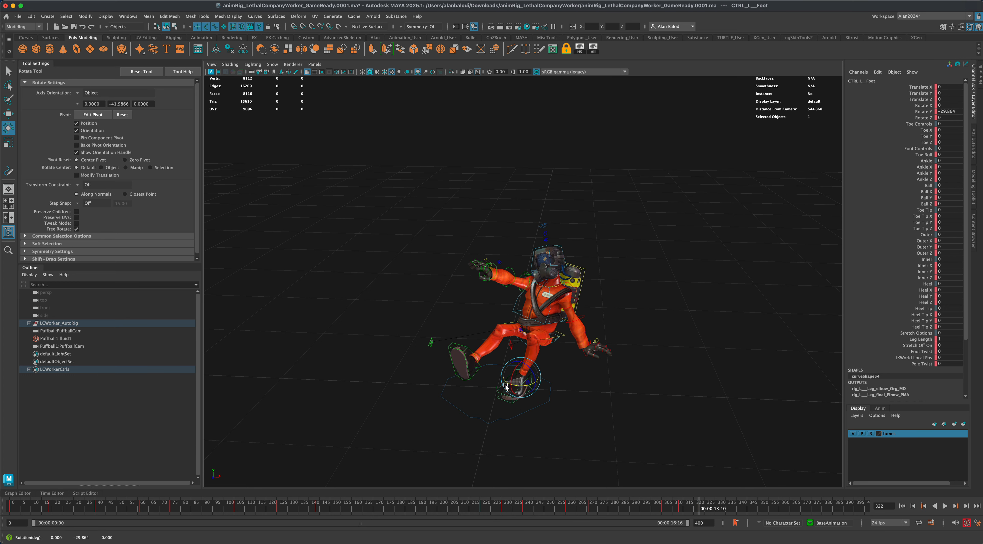
# Swing the left arm outward from the shoulder and rotate the left wrist for the falling pose at frame 322.
pyautogui.moveTo(562, 413)
pyautogui.keyDown('alt'); pyautogui.mouseDown()
pyautogui.moveTo(553, 410)
pyautogui.moveTo(568, 426)
pyautogui.moveTo(550, 422)
pyautogui.mouseUp(); pyautogui.keyUp('alt')
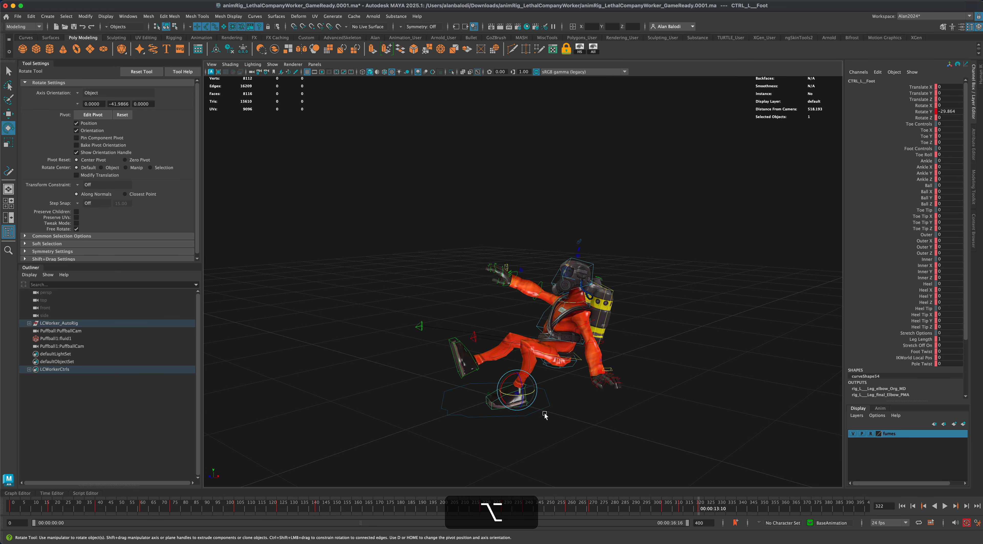
pyautogui.keyDown('alt'); pyautogui.moveTo(580, 430); pyautogui.dragTo(567, 427, button='middle'); pyautogui.keyUp('alt')
pyautogui.keyDown('alt'); pyautogui.moveTo(567, 429); pyautogui.dragTo(566, 422); pyautogui.keyUp('alt')
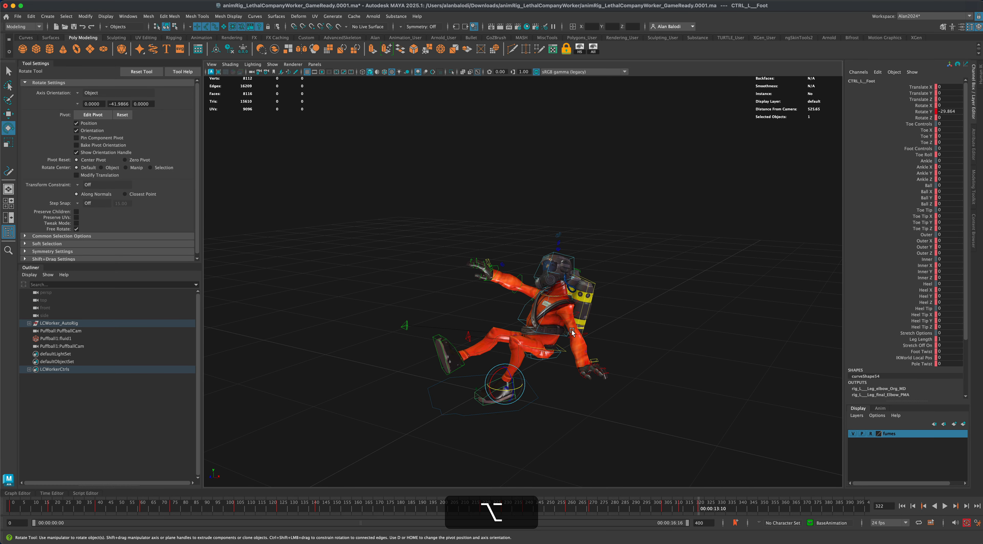
pyautogui.keyDown('alt'); pyautogui.moveTo(577, 308); pyautogui.dragTo(630, 339); pyautogui.keyUp('alt')
pyautogui.moveTo(582, 363)
pyautogui.keyDown('alt'); pyautogui.mouseDown()
pyautogui.moveTo(665, 371)
pyautogui.moveTo(572, 364)
pyautogui.mouseUp(); pyautogui.keyUp('alt')
pyautogui.keyDown('alt'); pyautogui.scroll(2, 581, 416); pyautogui.keyUp('alt')
pyautogui.keyDown('alt'); pyautogui.moveTo(581, 417); pyautogui.dragTo(574, 419); pyautogui.keyUp('alt')
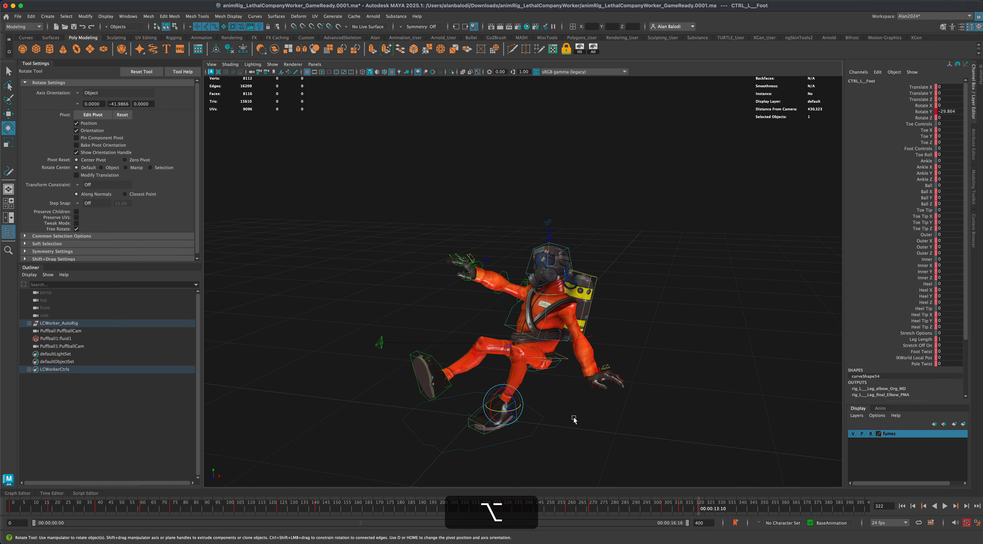
pyautogui.click(589, 369)
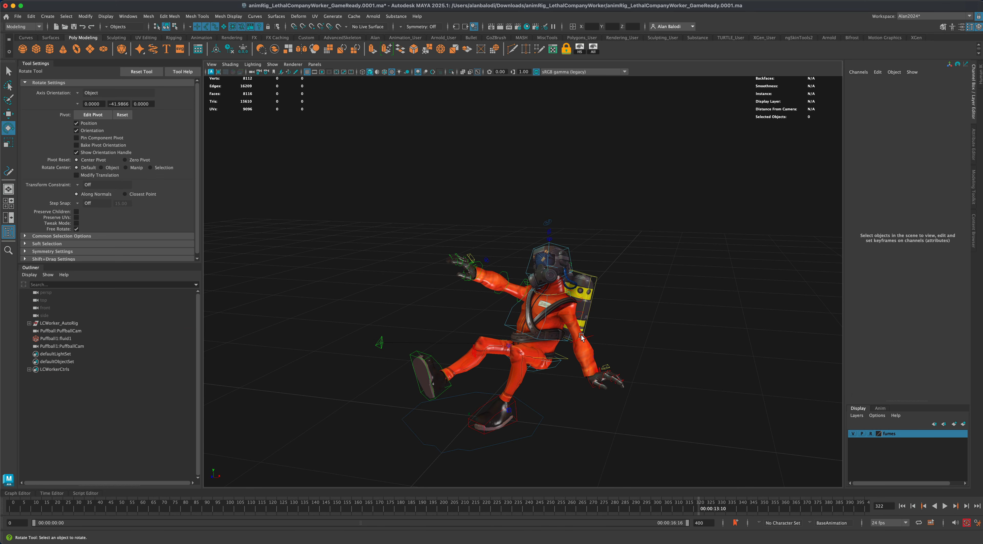
pyautogui.click(576, 319)
pyautogui.moveTo(575, 315); pyautogui.dragTo(566, 299)
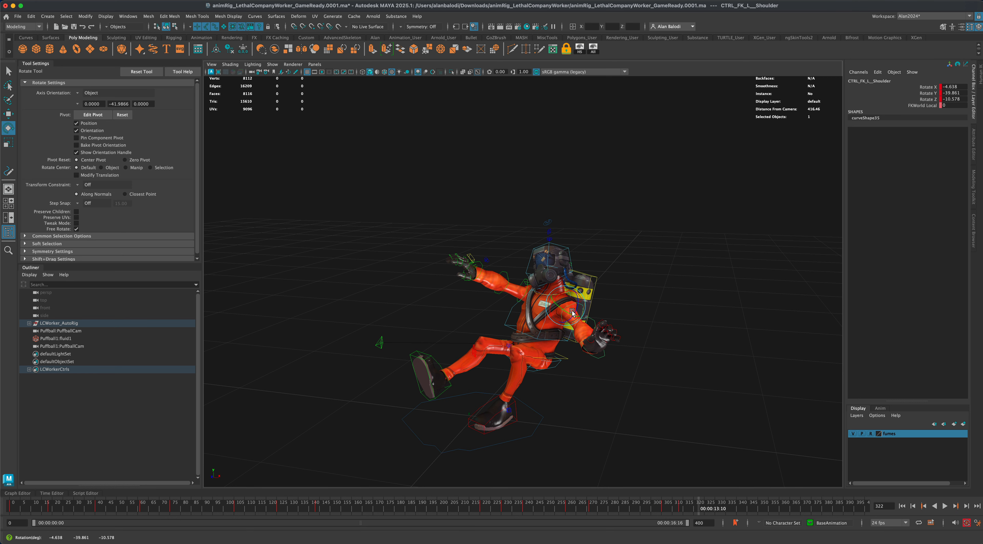
pyautogui.click(601, 358)
pyautogui.moveTo(600, 359); pyautogui.dragTo(598, 362)
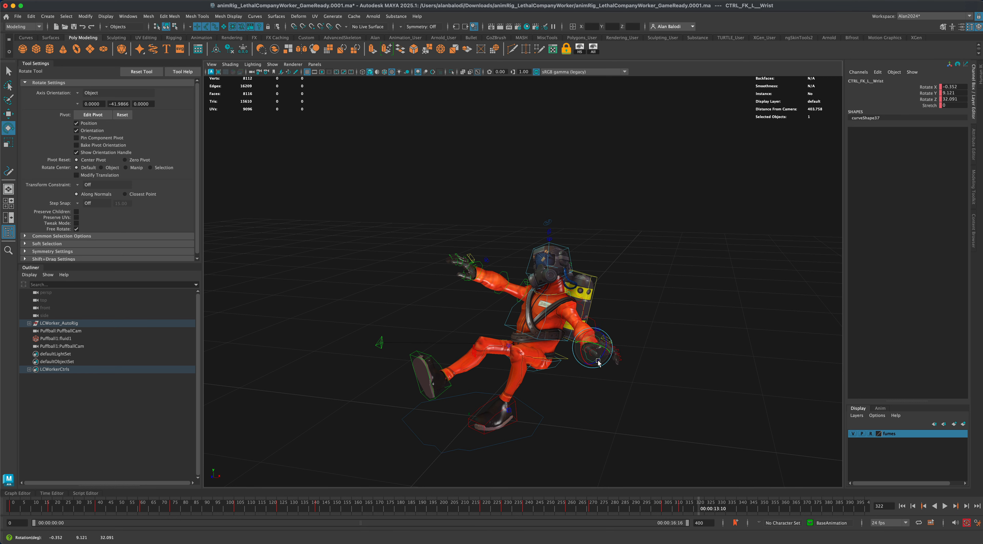
# Rotate the right wrist and tilt the head back to about -58.5, -30.6, 10.1 degrees at frame 322.
pyautogui.keyDown('alt'); pyautogui.moveTo(526, 311); pyautogui.dragTo(438, 269); pyautogui.keyUp('alt')
pyautogui.click(480, 293)
pyautogui.click(439, 272)
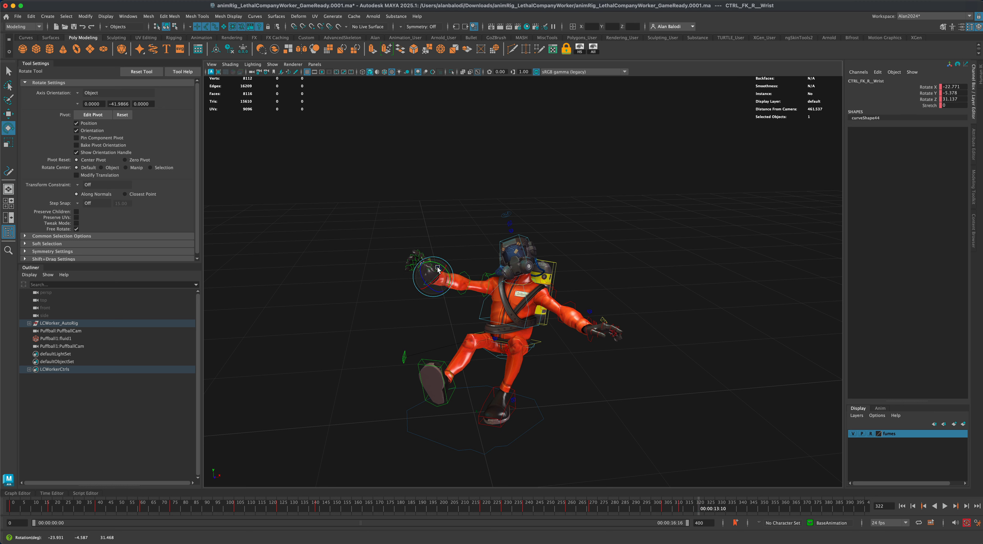
pyautogui.click(521, 251)
pyautogui.moveTo(515, 270)
pyautogui.mouseDown()
pyautogui.moveTo(502, 270)
pyautogui.moveTo(521, 263)
pyautogui.moveTo(507, 237)
pyautogui.moveTo(514, 263)
pyautogui.mouseUp()
pyautogui.moveTo(599, 436)
pyautogui.keyDown('alt'); pyautogui.mouseDown()
pyautogui.moveTo(606, 428)
pyautogui.moveTo(512, 402)
pyautogui.moveTo(597, 431)
pyautogui.mouseUp(); pyautogui.keyUp('alt')
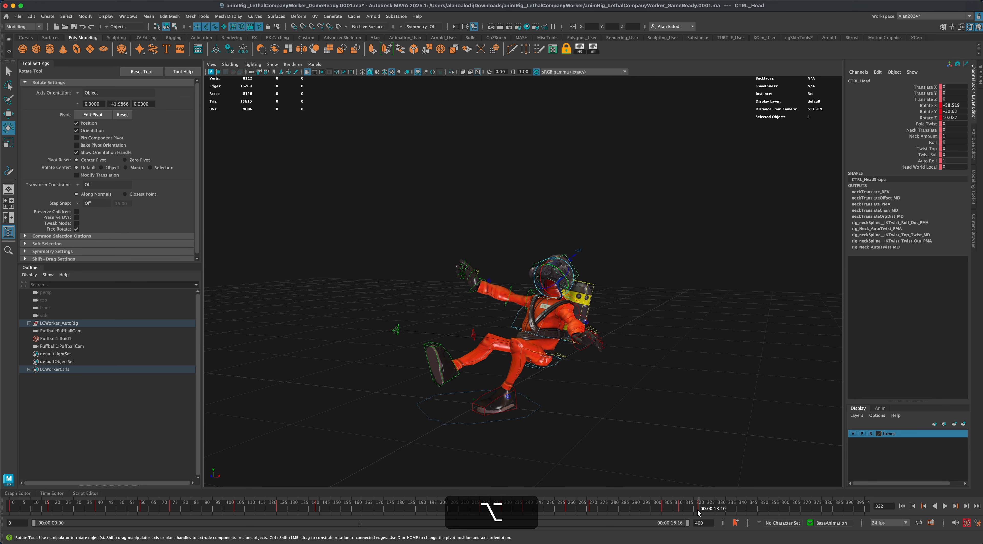
# At frame 329, rotate the body control back to about -93 degrees in X and lower it to about 38.5, -77.4, -59.5.
pyautogui.moveTo(693, 512)
pyautogui.mouseDown()
pyautogui.moveTo(670, 508)
pyautogui.moveTo(701, 507)
pyautogui.mouseUp()
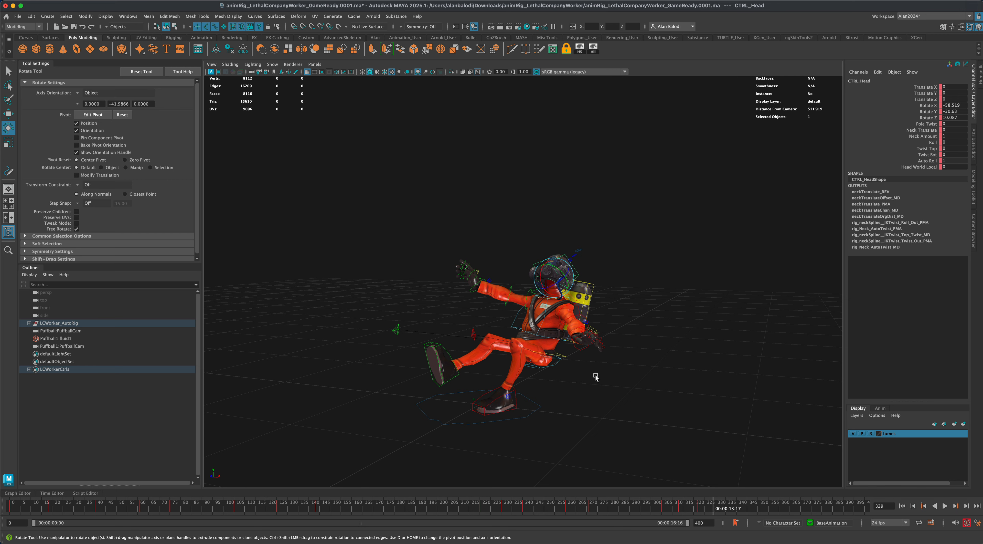
pyautogui.keyDown('alt'); pyautogui.moveTo(594, 373); pyautogui.dragTo(577, 367); pyautogui.keyUp('alt')
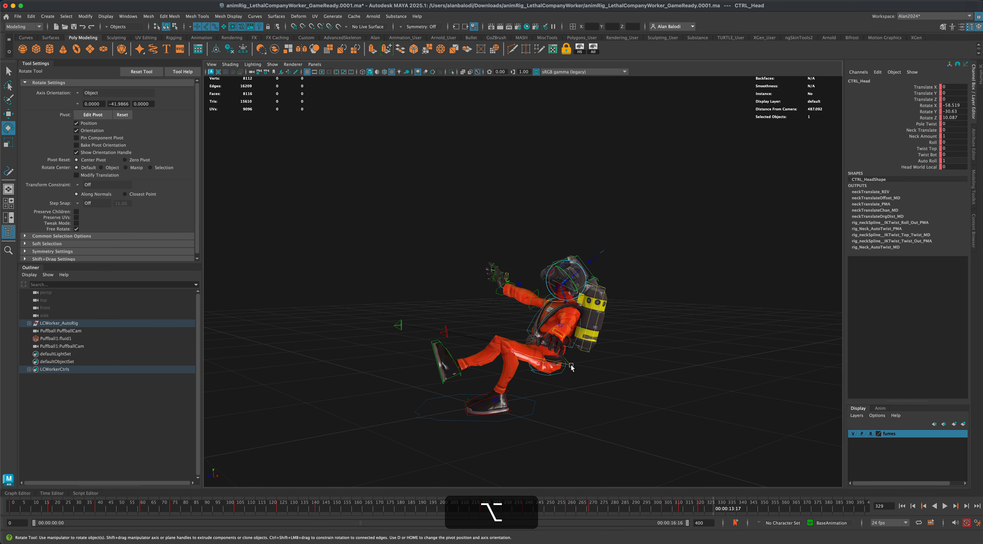
pyautogui.click(569, 366)
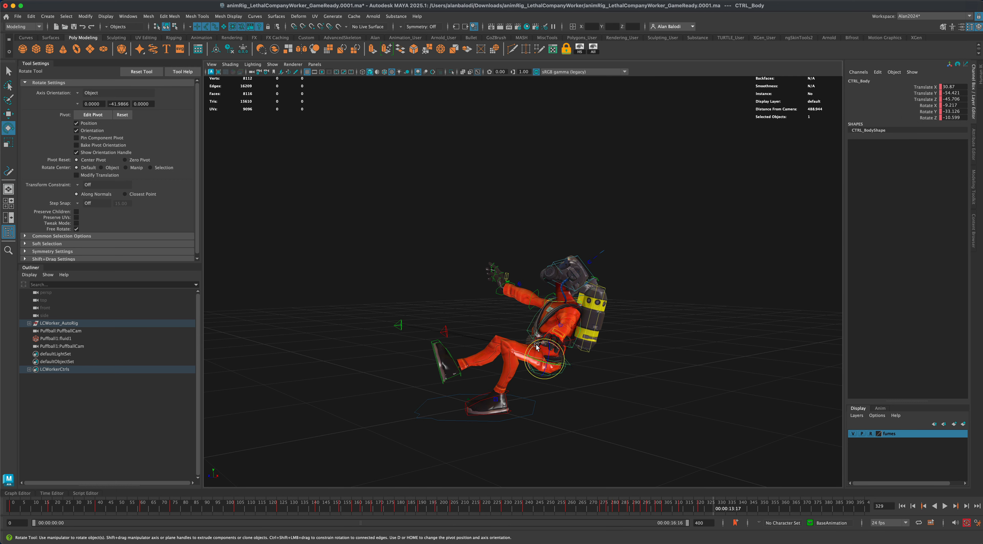
pyautogui.moveTo(536, 345); pyautogui.dragTo(584, 327)
pyautogui.keyDown('alt'); pyautogui.moveTo(533, 403); pyautogui.dragTo(533, 380); pyautogui.keyUp('alt')
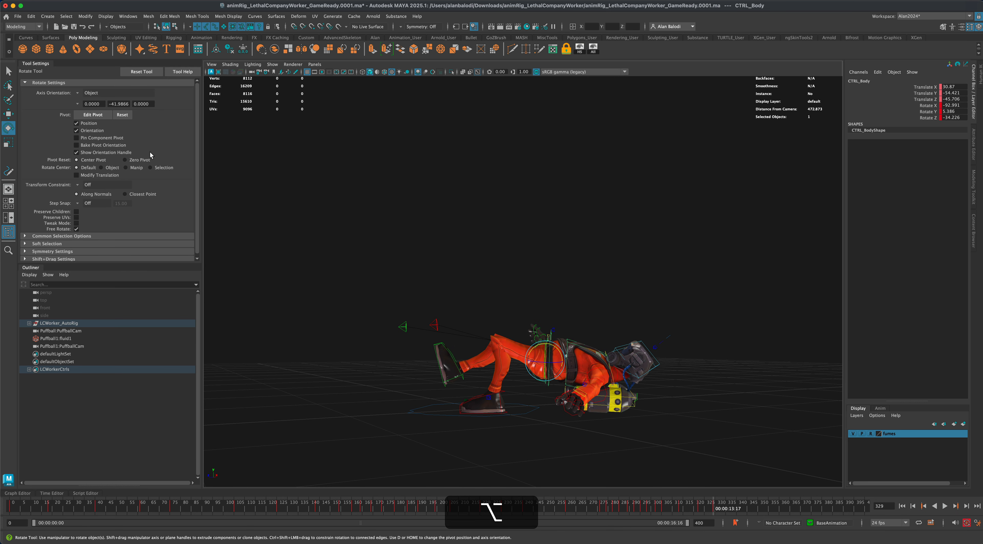
pyautogui.press('w')
pyautogui.moveTo(561, 348); pyautogui.dragTo(579, 378)
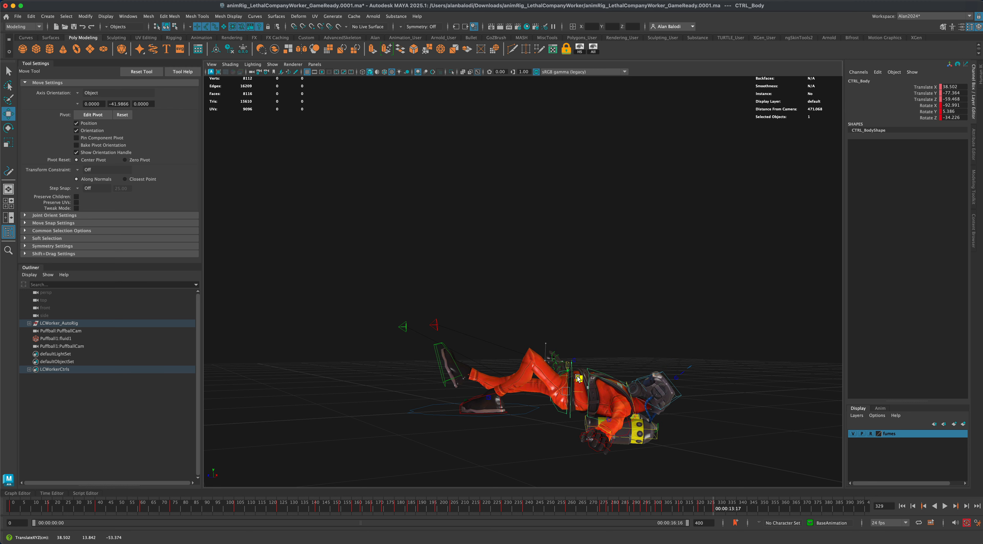
# Lower the raised foot toward the ground and closer to the body for the landing pose at frame 329.
pyautogui.click(454, 362)
pyautogui.moveTo(453, 362); pyautogui.dragTo(470, 386)
pyautogui.click(530, 325)
pyautogui.keyDown('alt'); pyautogui.moveTo(531, 325); pyautogui.dragTo(651, 397); pyautogui.keyUp('alt')
# Rotate the head control to about -84.7, -50.8, -10.7 degrees for the landing pose at frame 329.
pyautogui.click(504, 267)
pyautogui.press('e')
pyautogui.moveTo(597, 345); pyautogui.dragTo(599, 365)
pyautogui.click(602, 357)
pyautogui.keyDown('alt'); pyautogui.moveTo(639, 365); pyautogui.dragTo(654, 399, button='right'); pyautogui.keyUp('alt')
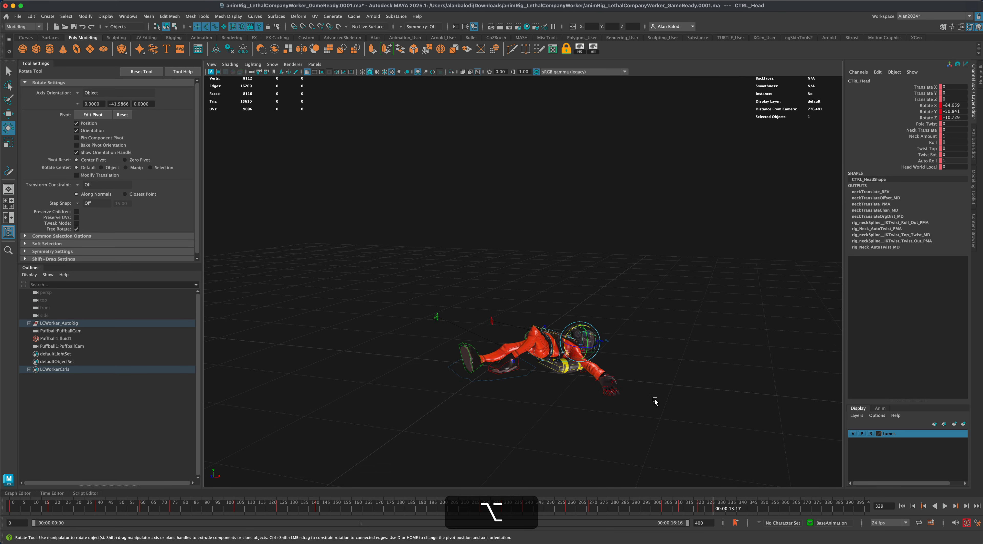
pyautogui.keyDown('alt'); pyautogui.moveTo(642, 404); pyautogui.dragTo(626, 407, button='middle'); pyautogui.keyUp('alt')
pyautogui.keyDown('alt'); pyautogui.moveTo(627, 408); pyautogui.dragTo(670, 427); pyautogui.keyUp('alt')
# Play back the stumble and the backward fall to check their timing.
pyautogui.press('q')
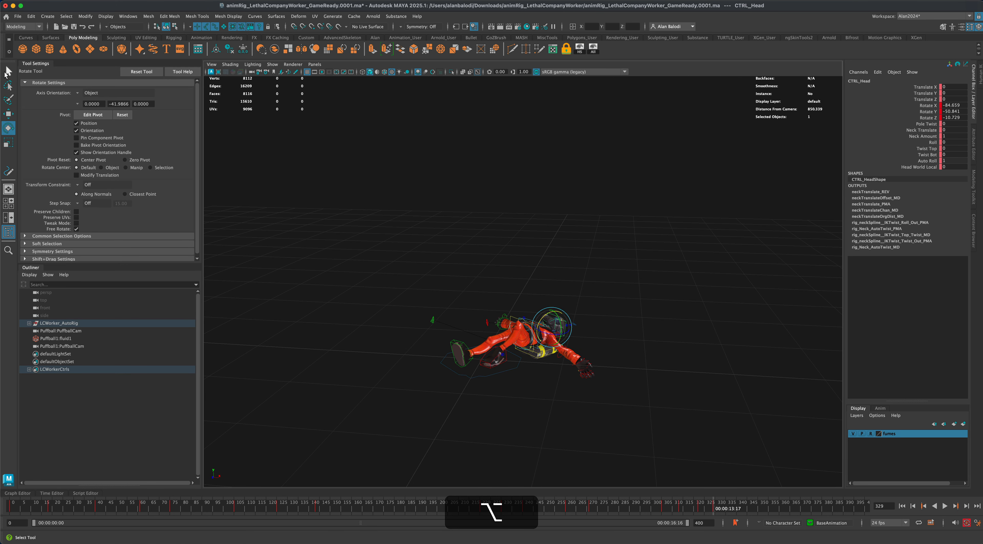
pyautogui.moveTo(707, 508); pyautogui.dragTo(623, 508)
pyautogui.click(945, 506)
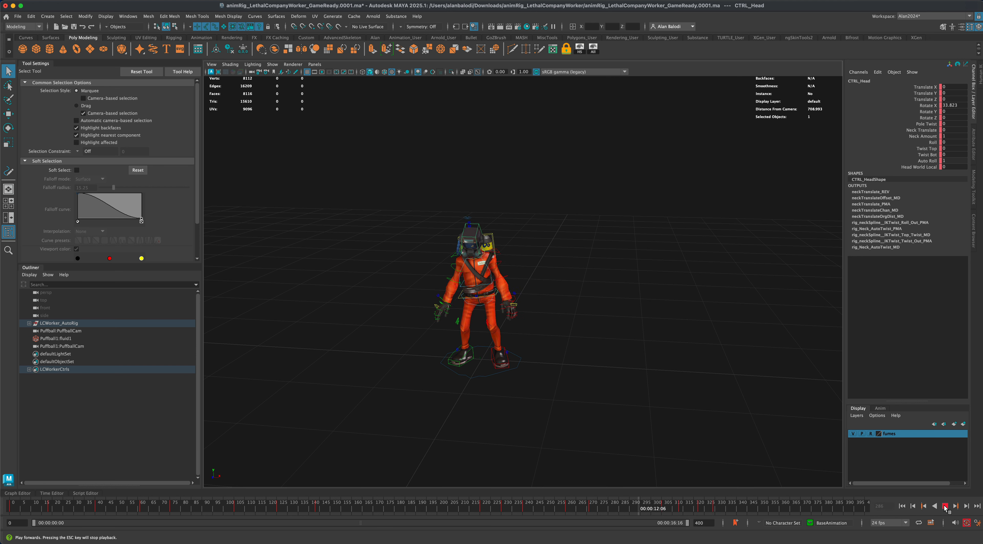
pyautogui.click(945, 506)
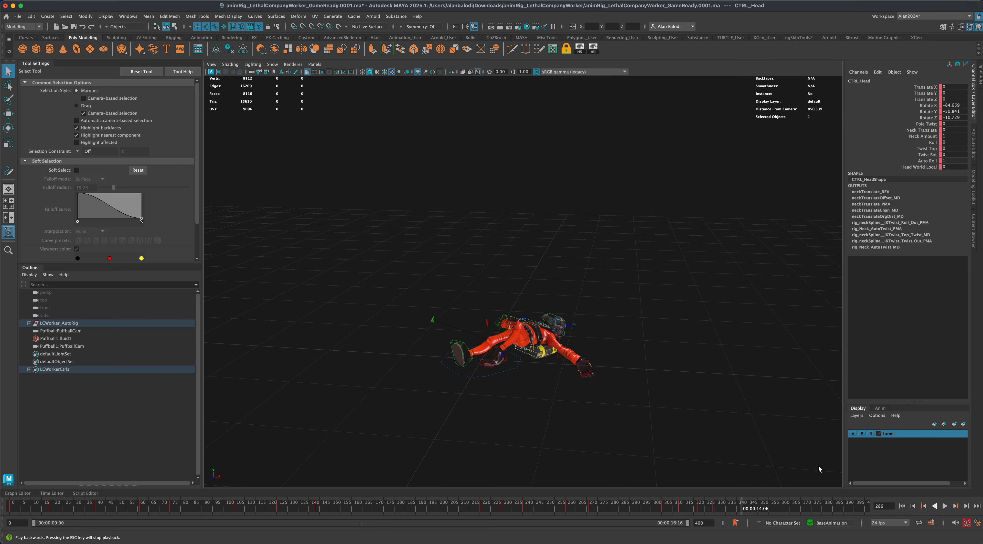
pyautogui.moveTo(746, 506); pyautogui.dragTo(686, 508)
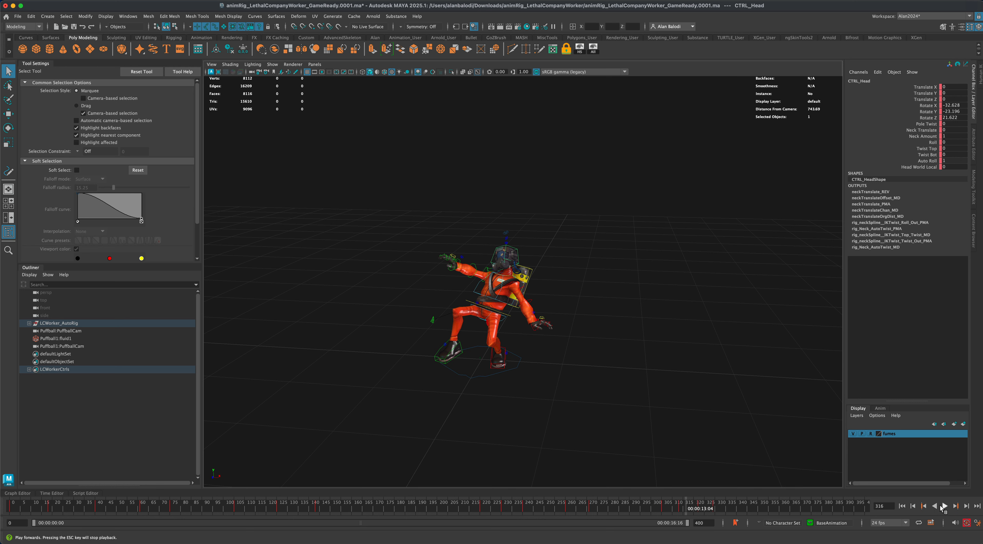
pyautogui.click(945, 506)
pyautogui.click(945, 505)
pyautogui.keyDown('alt'); pyautogui.moveTo(632, 415); pyautogui.dragTo(630, 438); pyautogui.keyUp('alt')
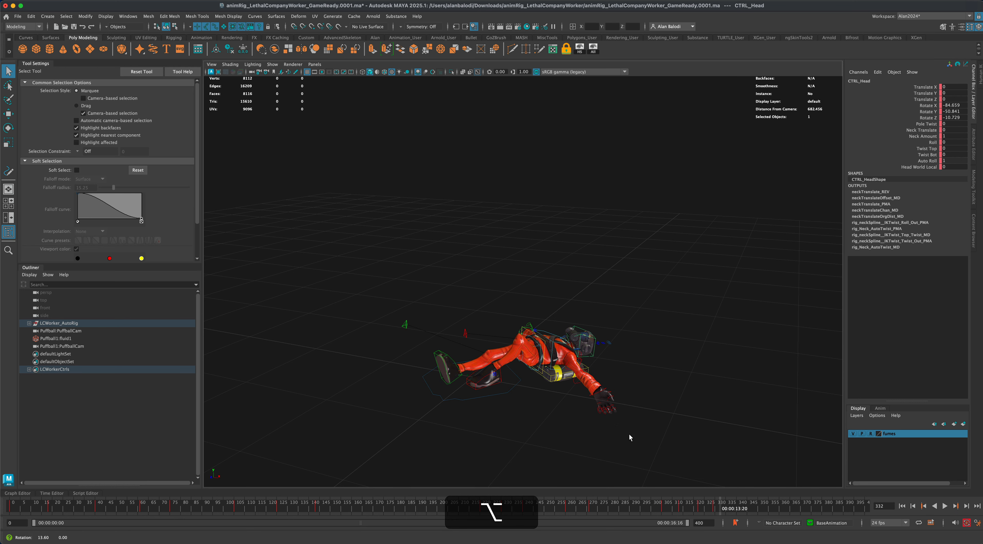
# Select all the rig controls at frame 322 and open their animation curves in the Graph Editor.
pyautogui.moveTo(388, 272); pyautogui.dragTo(721, 453)
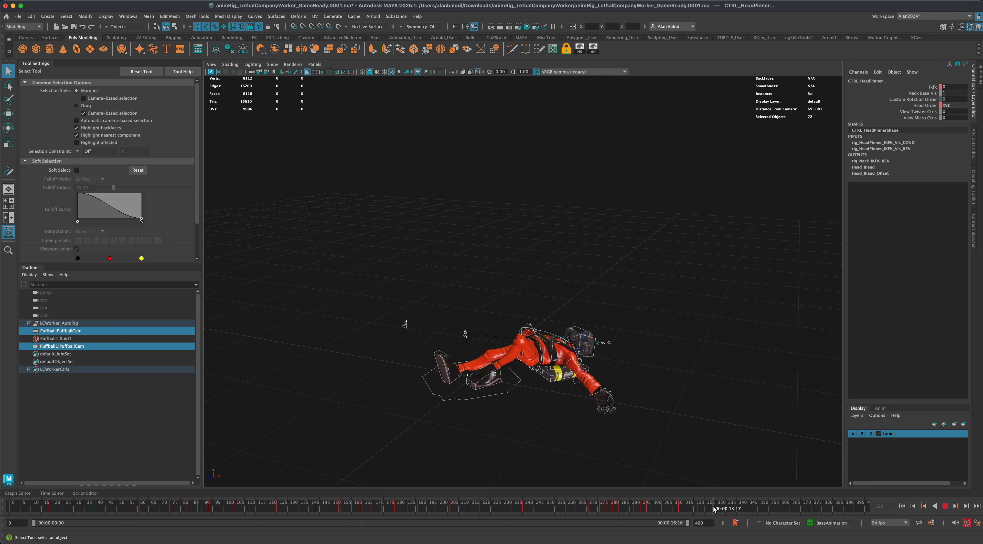
pyautogui.moveTo(709, 510); pyautogui.dragTo(699, 511)
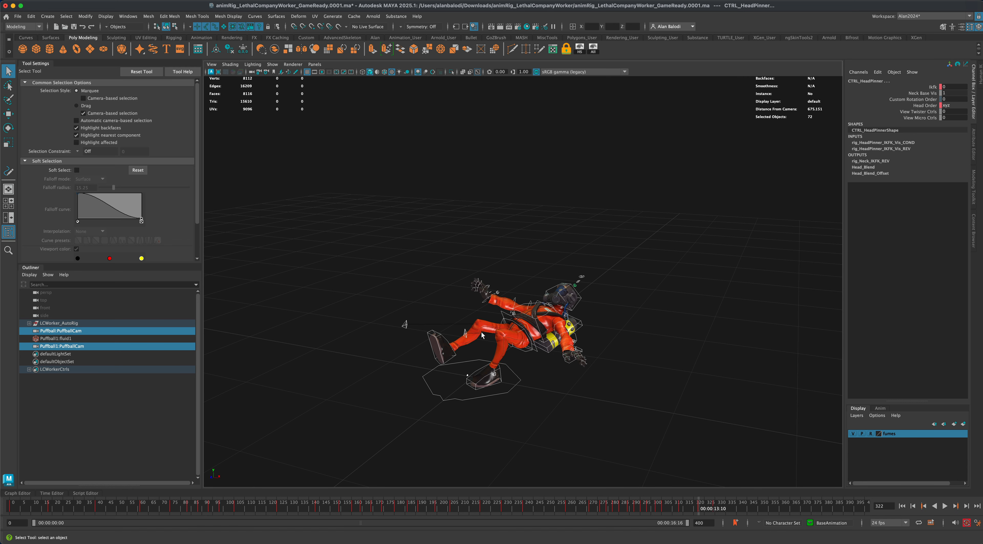
pyautogui.moveTo(365, 221); pyautogui.dragTo(644, 436)
pyautogui.click(17, 493)
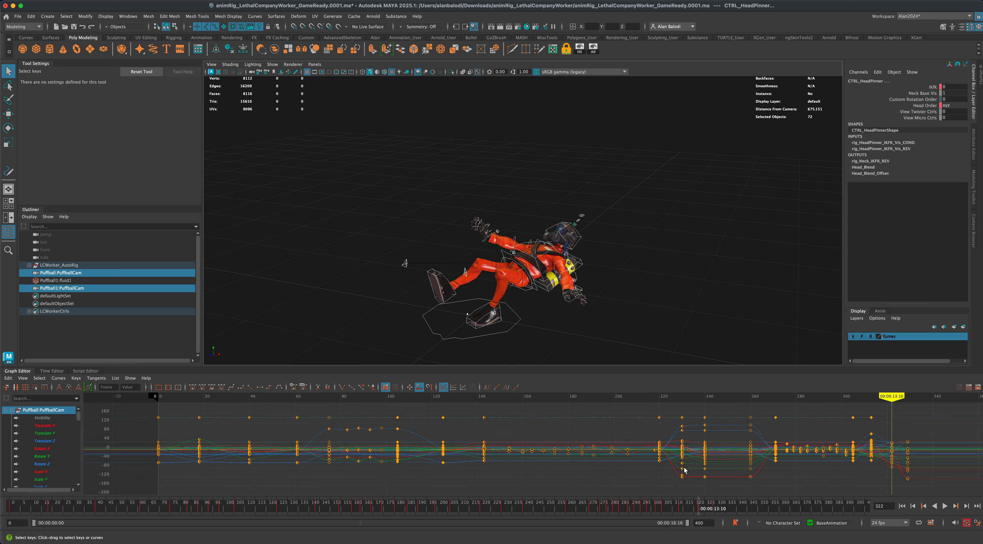
# Select the fall keys from frame 313 to 329 in the Graph Editor and change their tangent type.
pyautogui.keyDown('alt'); pyautogui.moveTo(813, 464); pyautogui.dragTo(396, 454, button='middle'); pyautogui.keyUp('alt')
pyautogui.keyDown('alt'); pyautogui.scroll(8, 413, 453); pyautogui.keyUp('alt')
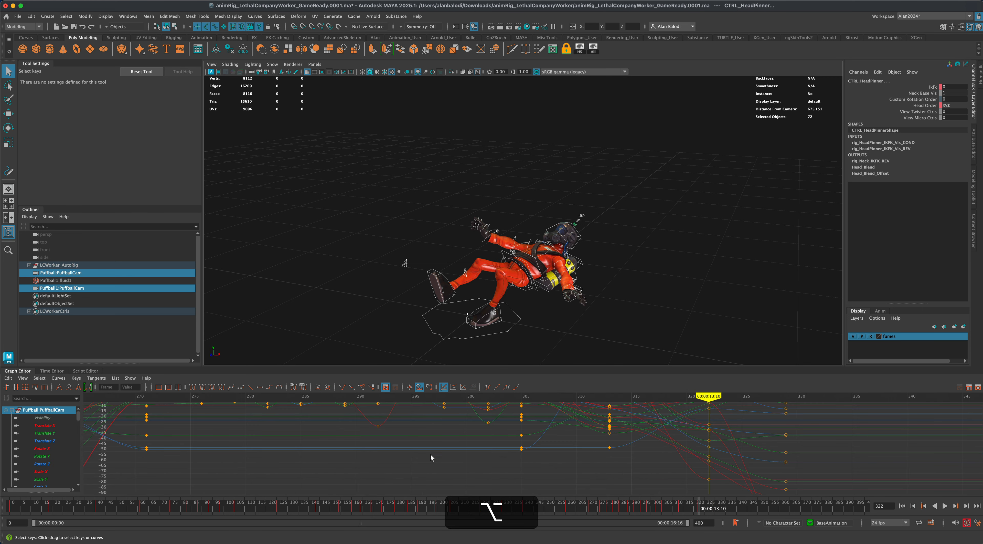
pyautogui.keyDown('alt'); pyautogui.moveTo(611, 449); pyautogui.dragTo(413, 467, button='middle'); pyautogui.keyUp('alt')
pyautogui.keyDown('alt'); pyautogui.scroll(-8, 439, 455); pyautogui.keyUp('alt')
pyautogui.keyDown('alt'); pyautogui.moveTo(487, 435); pyautogui.dragTo(469, 437, button='middle'); pyautogui.keyUp('alt')
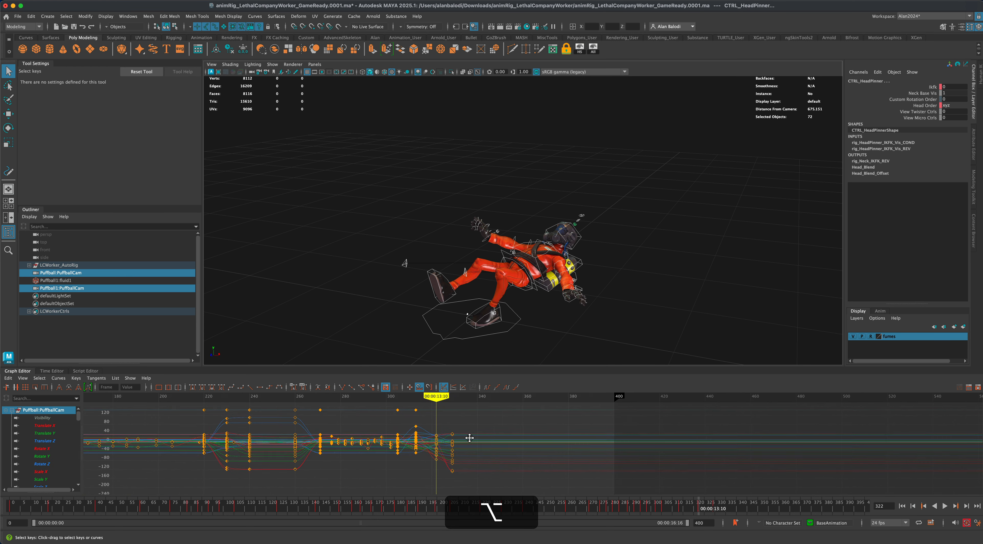
pyautogui.keyDown('alt'); pyautogui.scroll(5, 469, 441); pyautogui.keyUp('alt')
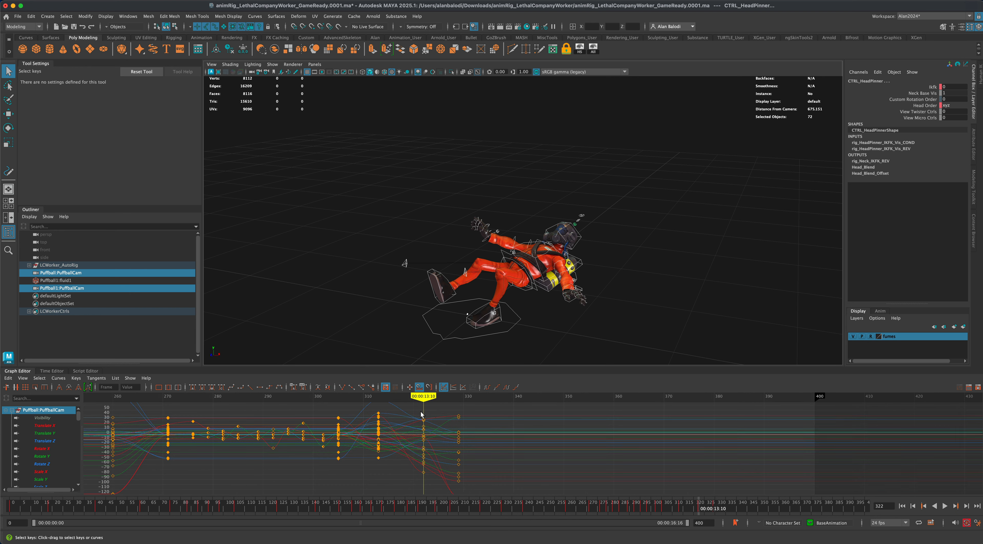
pyautogui.moveTo(414, 409); pyautogui.dragTo(474, 487)
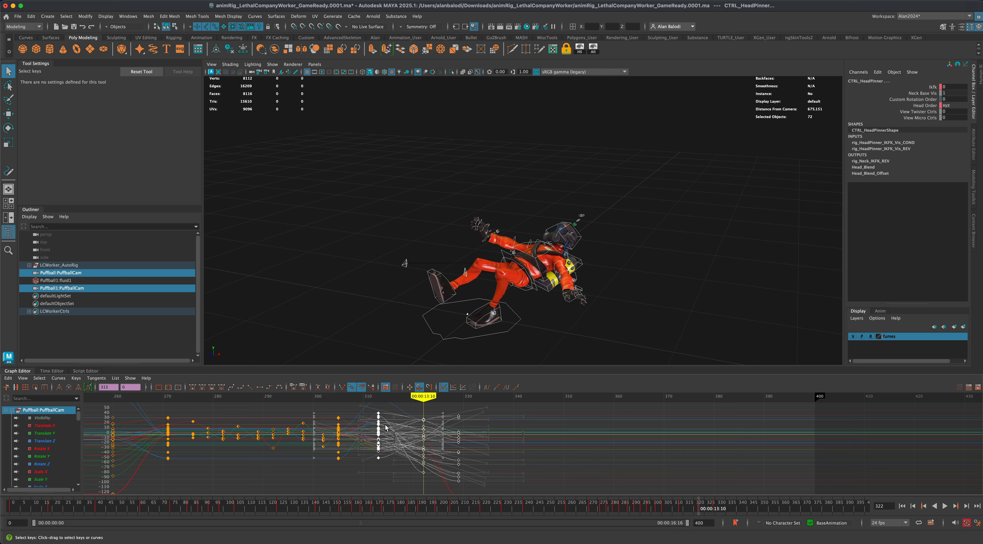
pyautogui.click(251, 387)
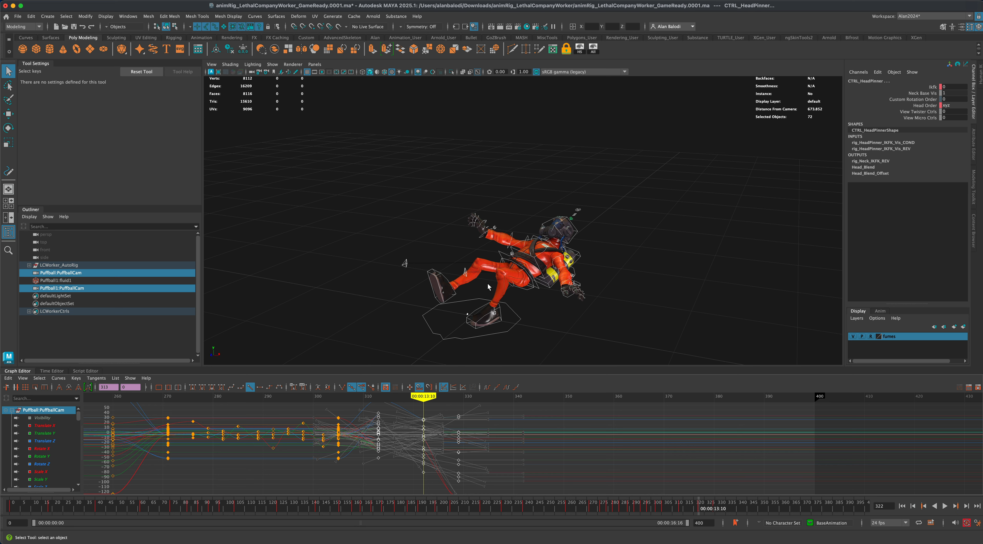
# Play the animation from frame 270 to review the fall with the changed tangents.
pyautogui.click(625, 510)
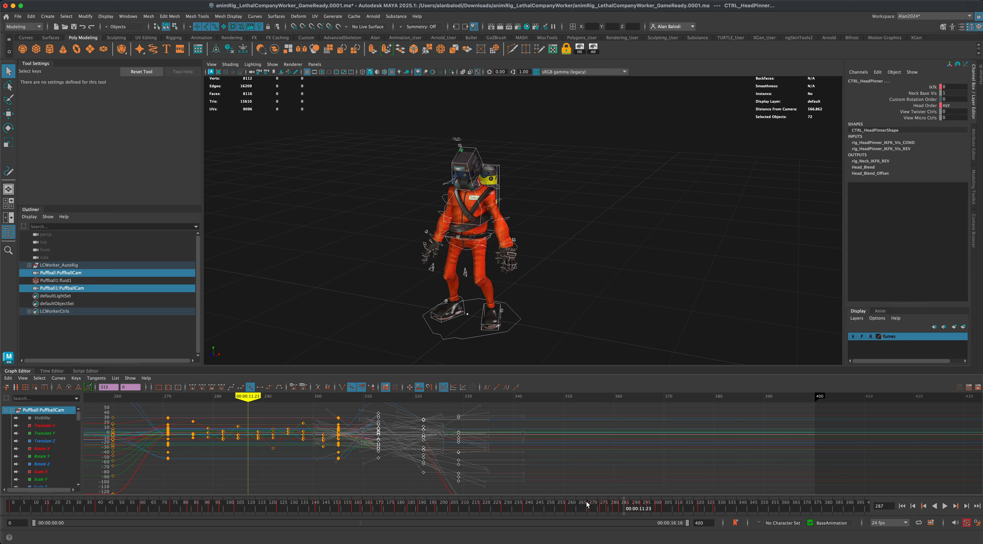
pyautogui.moveTo(587, 505); pyautogui.dragTo(593, 505)
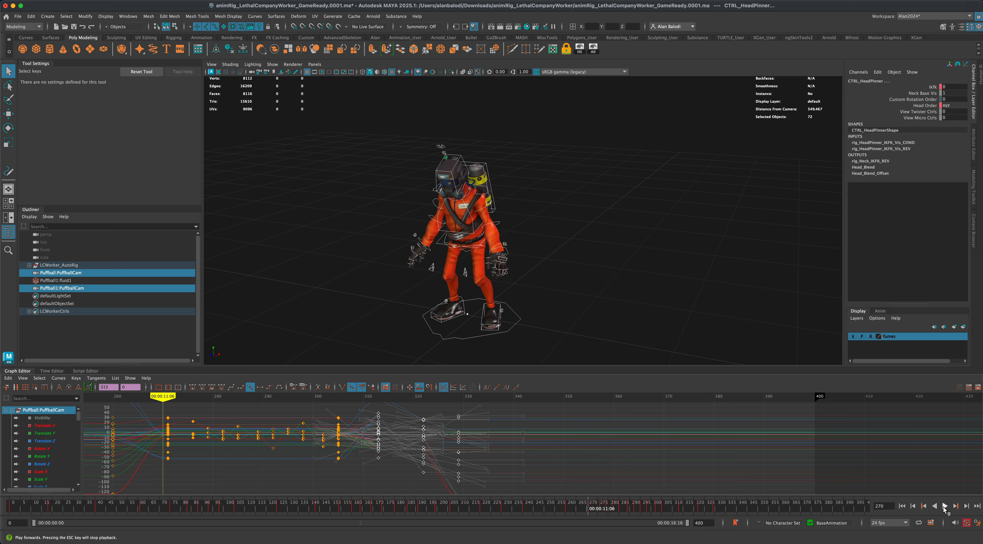
pyautogui.click(945, 506)
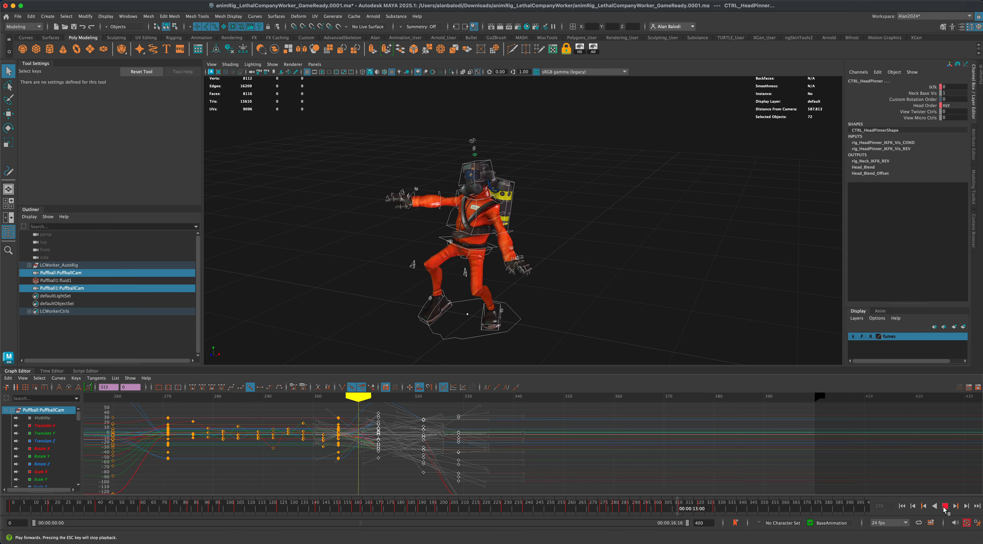
pyautogui.click(945, 506)
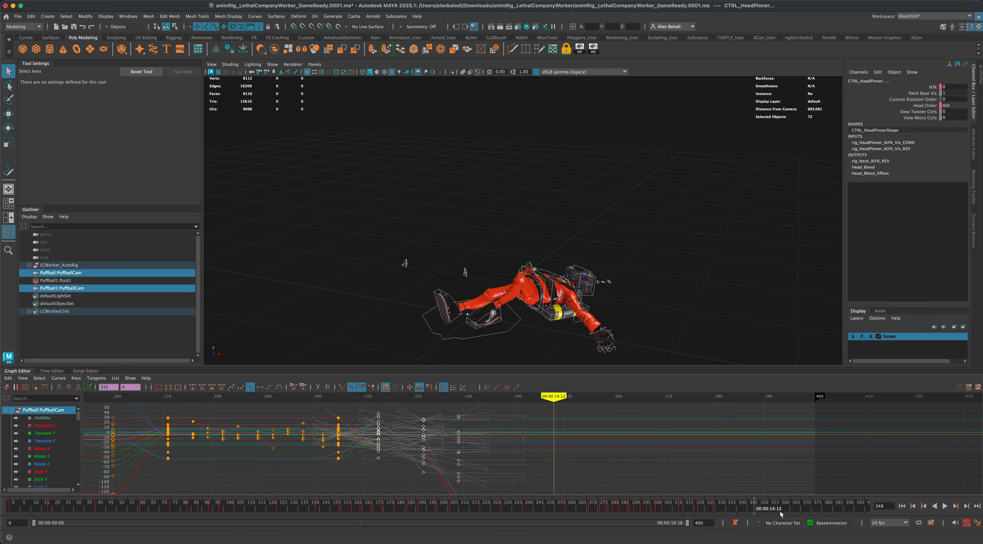
# Reselect all the rig controls and move the keys of the last two fall poses earlier to speed up the fall.
pyautogui.click(359, 211)
pyautogui.moveTo(361, 213); pyautogui.dragTo(664, 367)
pyautogui.moveTo(788, 515); pyautogui.dragTo(694, 509)
# Replay the shaking and the retimed fall, starting from around frames 300 and 295.
pyautogui.click(652, 506)
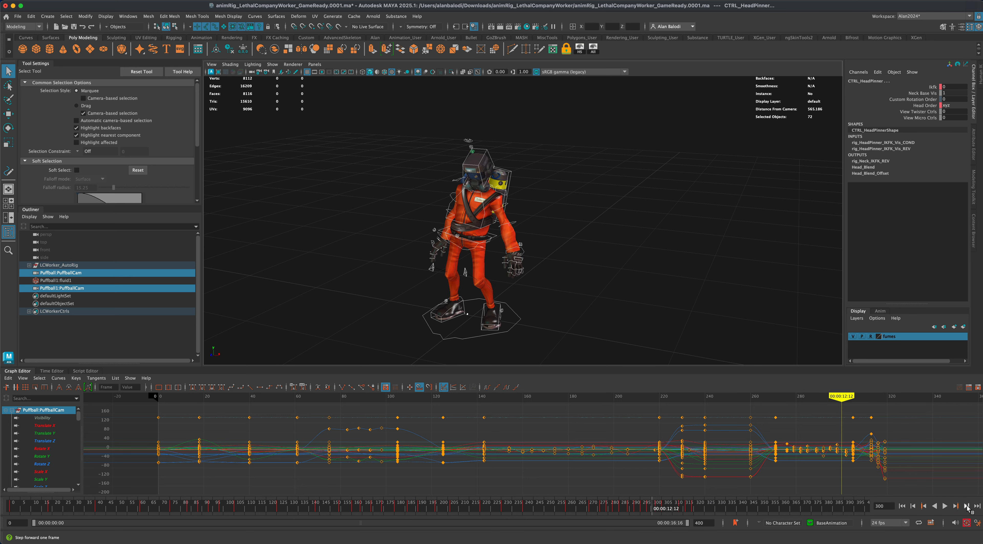
pyautogui.click(945, 506)
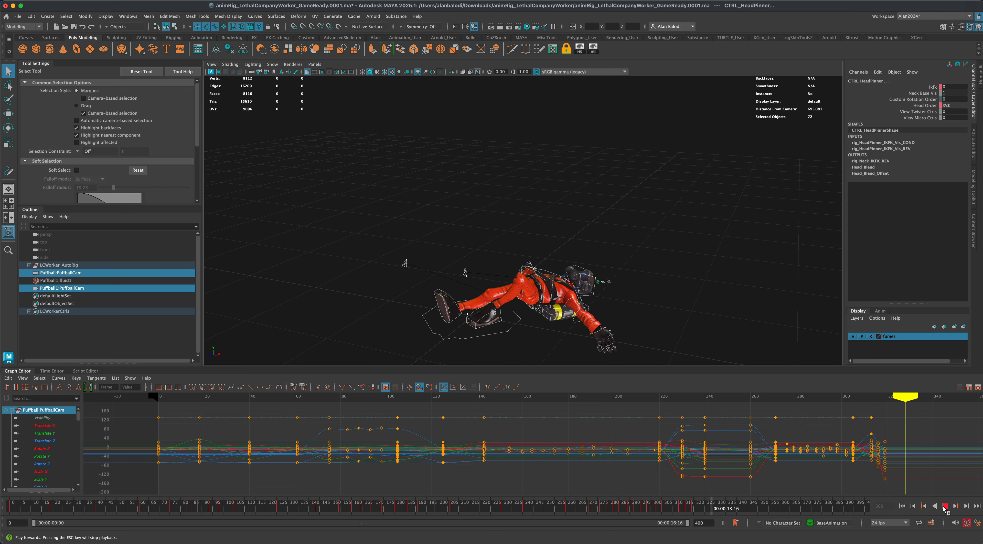
pyautogui.press('Escape')
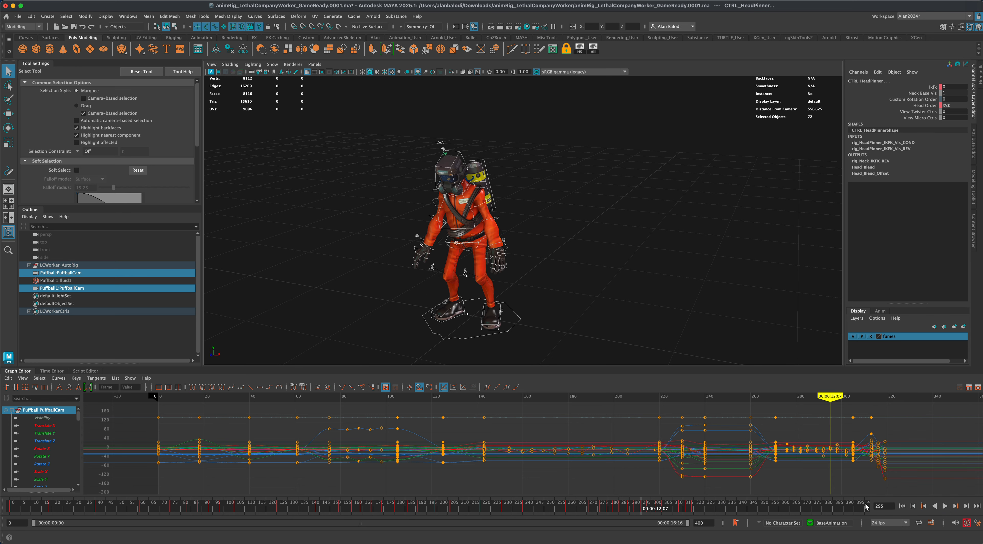
pyautogui.click(945, 506)
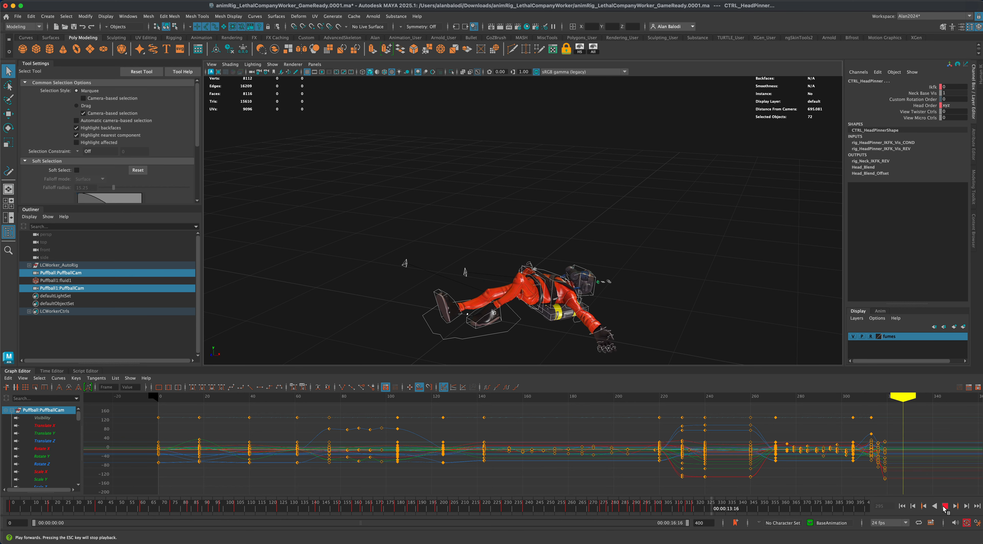
pyautogui.click(944, 507)
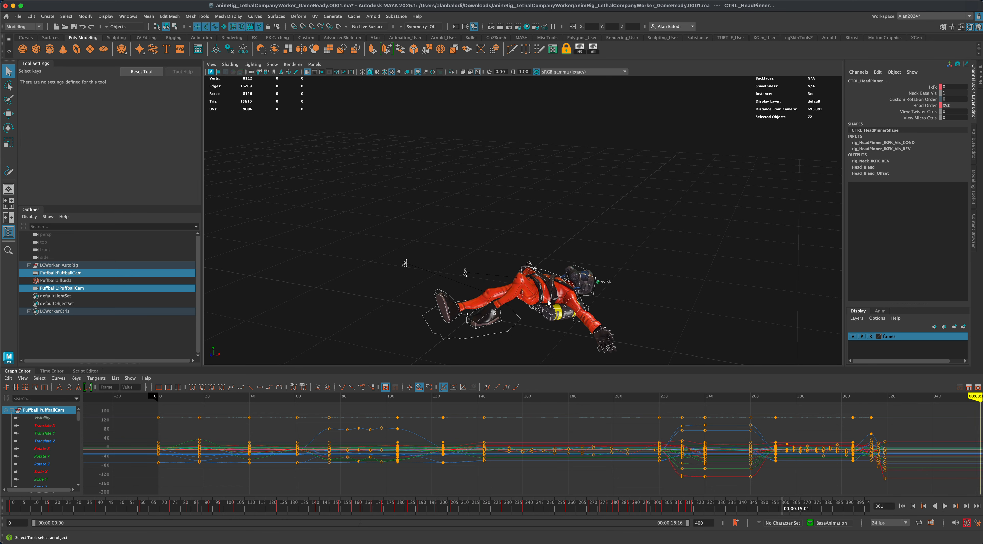
# Return to frame 0, close the Graph Editor and clear the selection, with the character seen from the front.
pyautogui.click(902, 506)
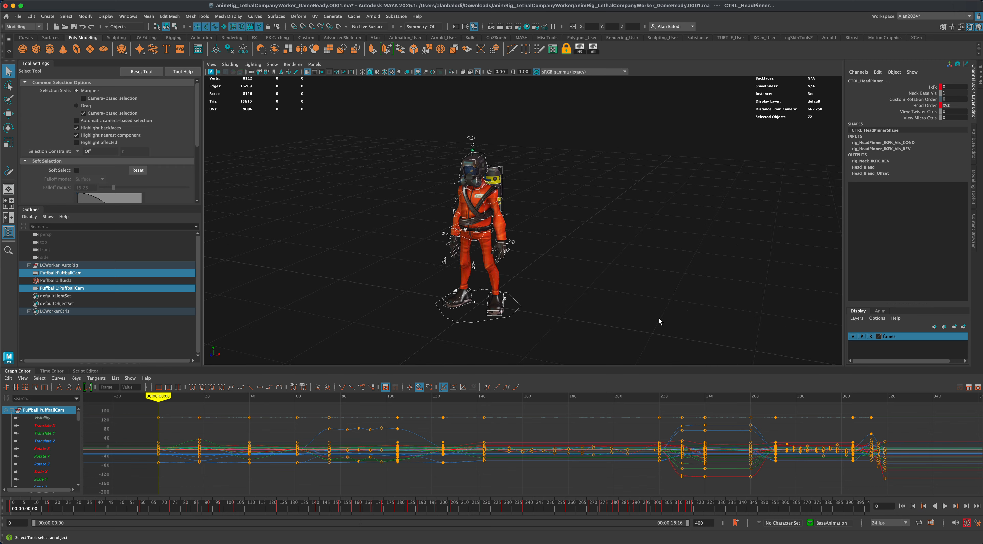
pyautogui.keyDown('alt'); pyautogui.moveTo(608, 315); pyautogui.dragTo(637, 309); pyautogui.keyUp('alt')
pyautogui.keyDown('alt'); pyautogui.moveTo(593, 313); pyautogui.dragTo(597, 318, button='middle'); pyautogui.keyUp('alt')
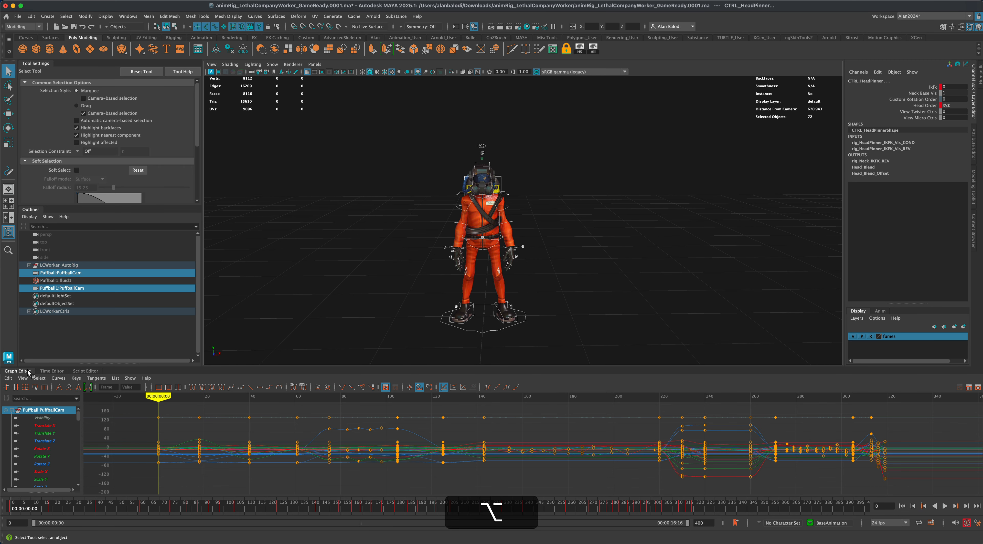
pyautogui.click(28, 372)
pyautogui.keyDown('alt'); pyautogui.moveTo(342, 343); pyautogui.dragTo(377, 344, button='right'); pyautogui.keyUp('alt')
pyautogui.keyDown('alt'); pyautogui.moveTo(377, 345); pyautogui.dragTo(384, 326, button='middle'); pyautogui.keyUp('alt')
pyautogui.click(402, 343)
pyautogui.keyDown('alt'); pyautogui.moveTo(655, 361); pyautogui.dragTo(647, 359, button='right'); pyautogui.keyUp('alt')
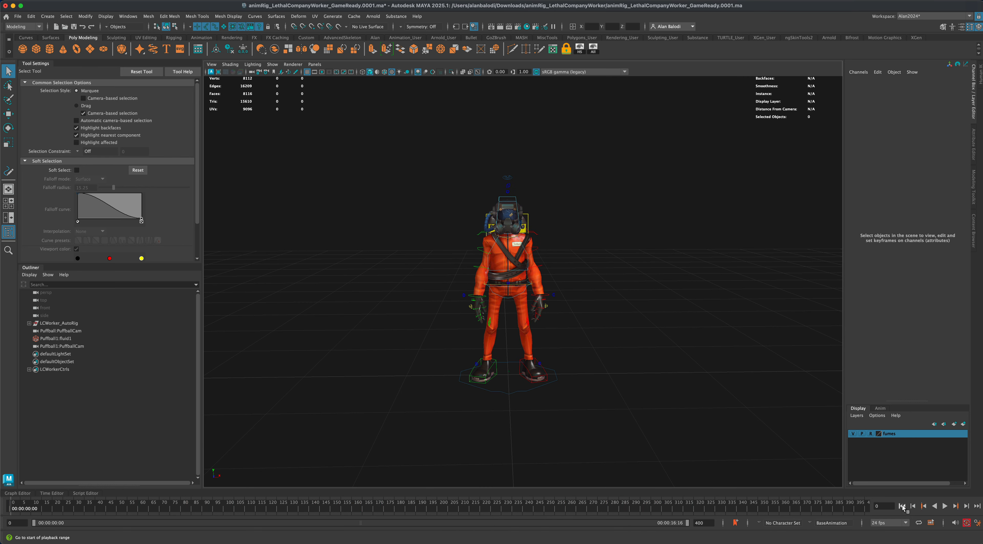
# Play the opening of the animation briefly, stop it, and hide the NURBS curves in the viewport.
pyautogui.click(945, 506)
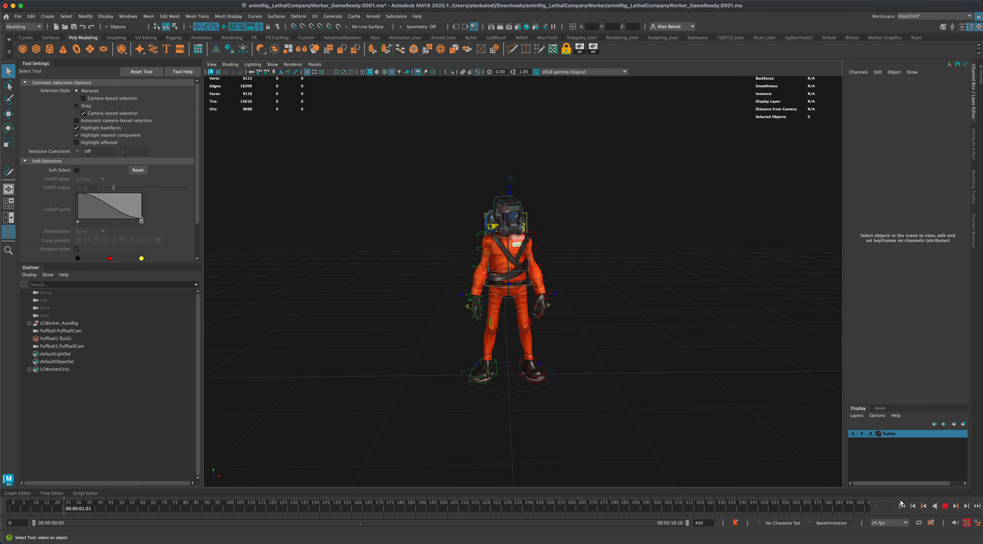
pyautogui.press('Escape')
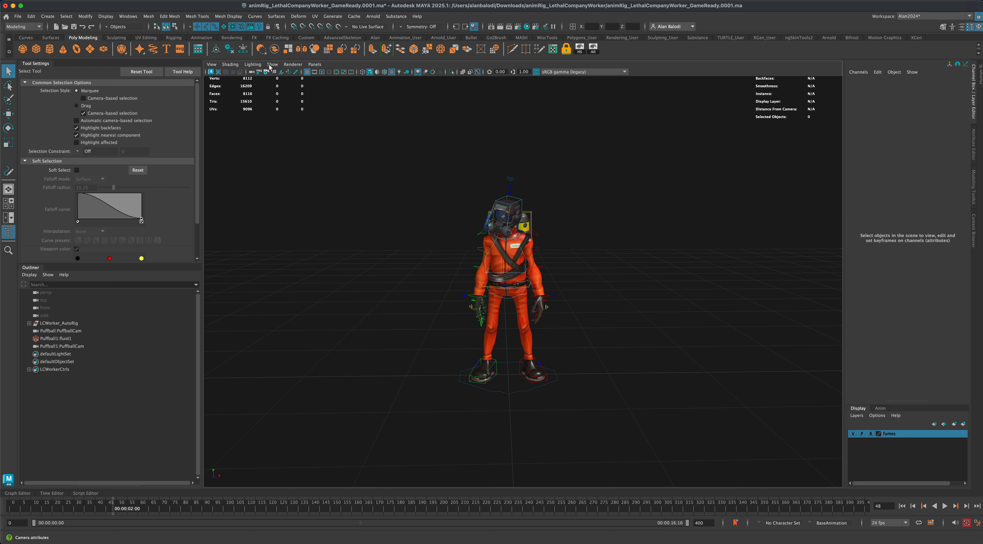
pyautogui.click(272, 65)
pyautogui.moveTo(307, 98)
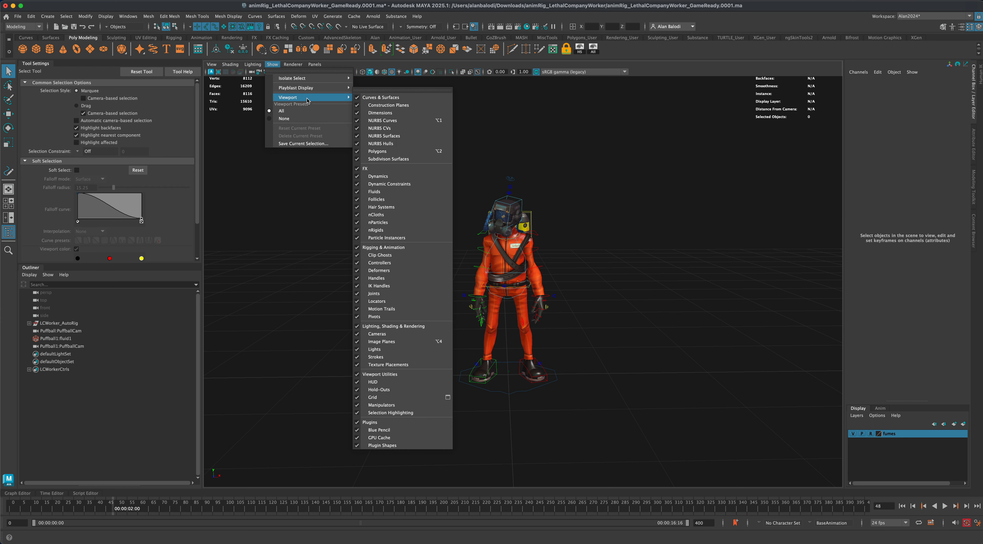
pyautogui.click(410, 121)
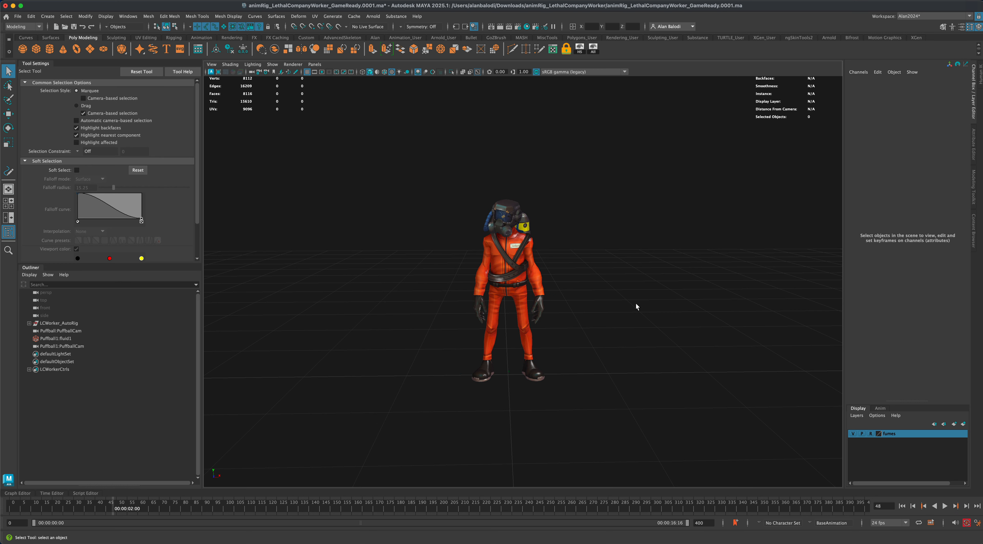
# Return to frame 0 and play the animation from the beginning with the rig controls hidden.
pyautogui.scroll(3, 622, 321)
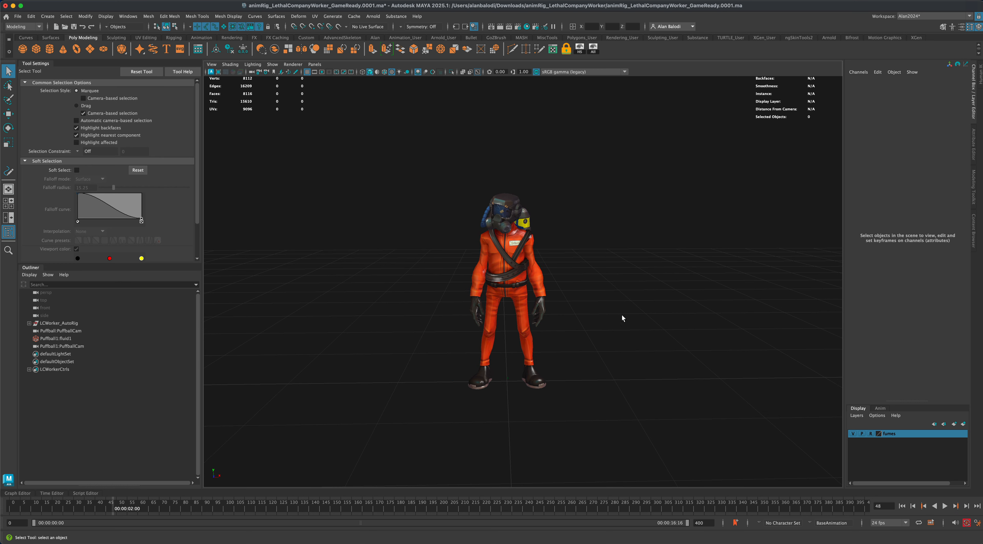
pyautogui.click(902, 505)
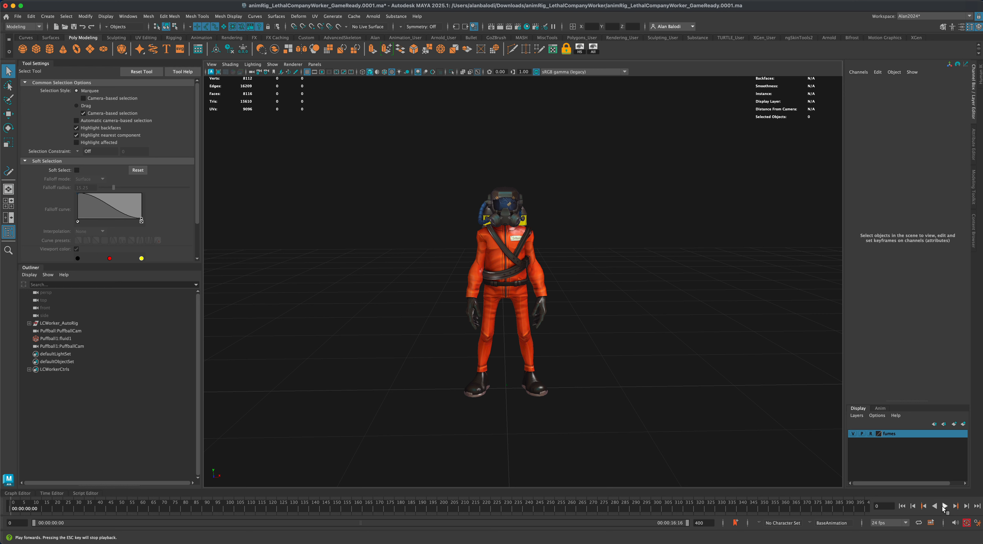
pyautogui.click(944, 506)
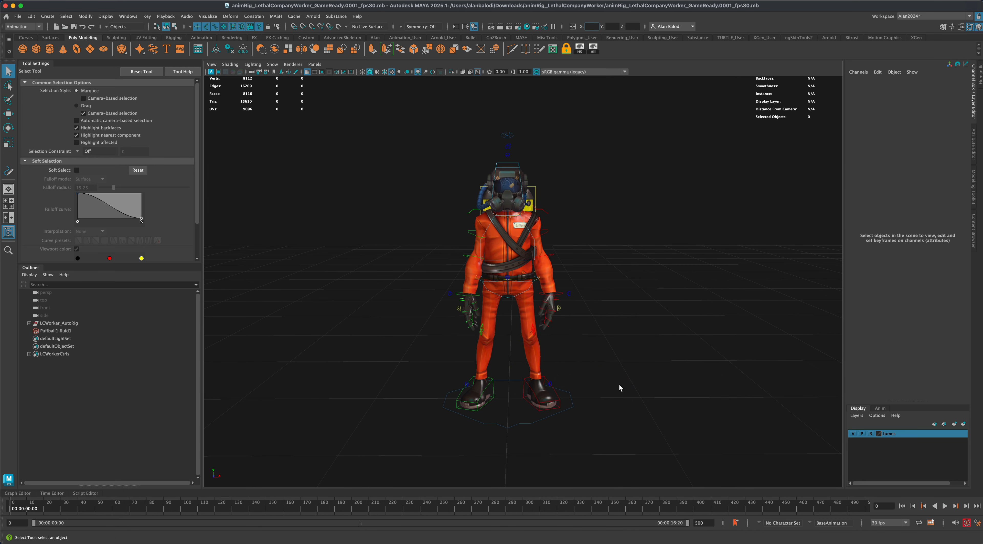
# Play the opening of the 30 fps version of the scene briefly, stop it and return to the start frame.
pyautogui.click(945, 506)
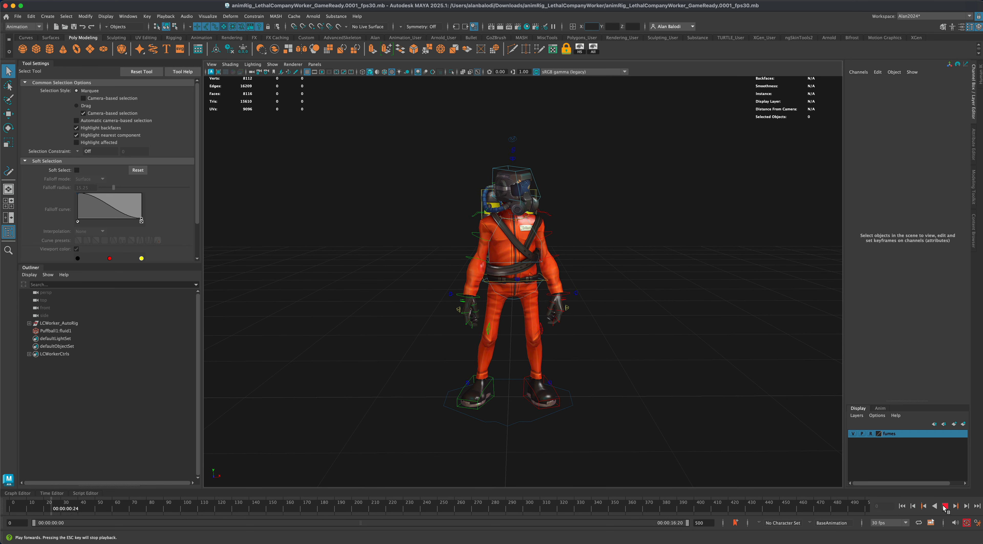
pyautogui.click(945, 506)
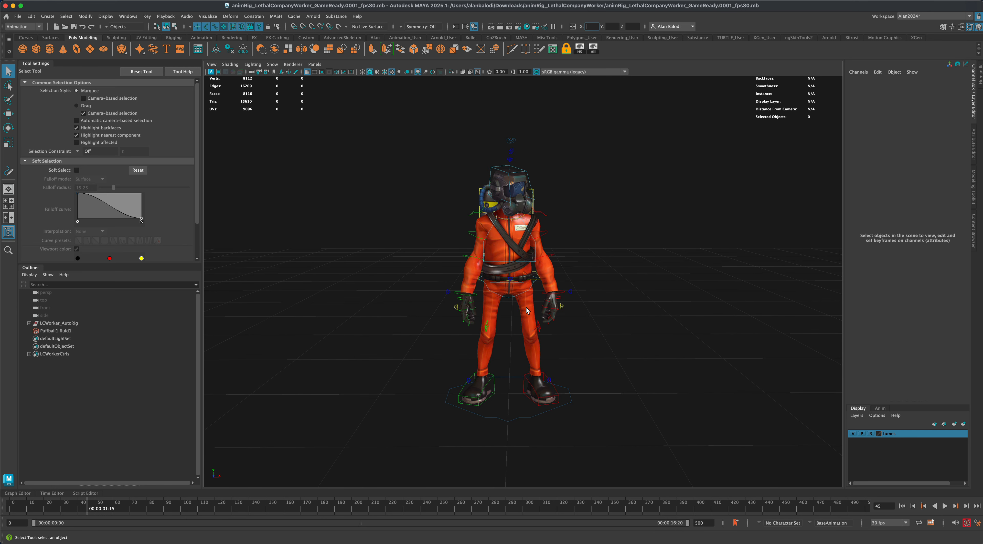
pyautogui.click(902, 506)
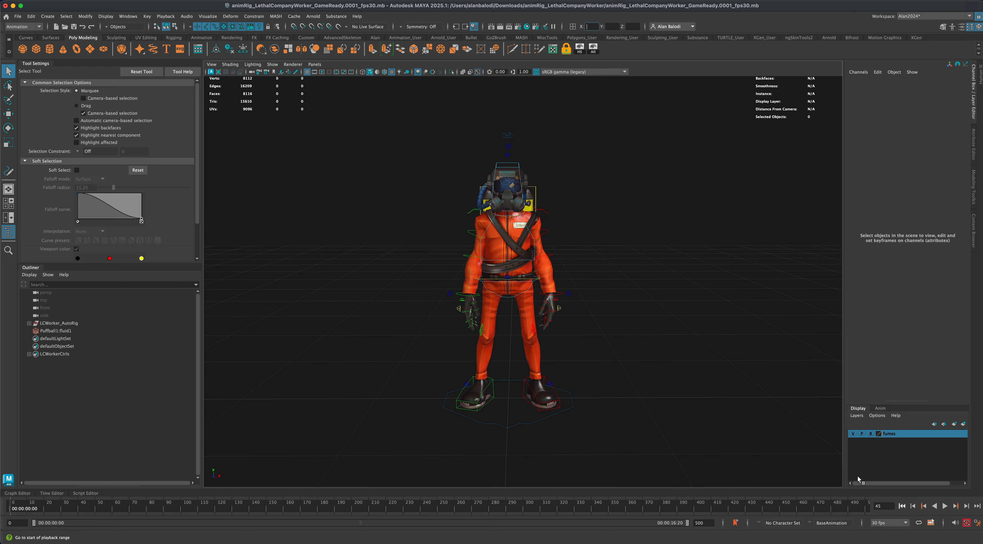
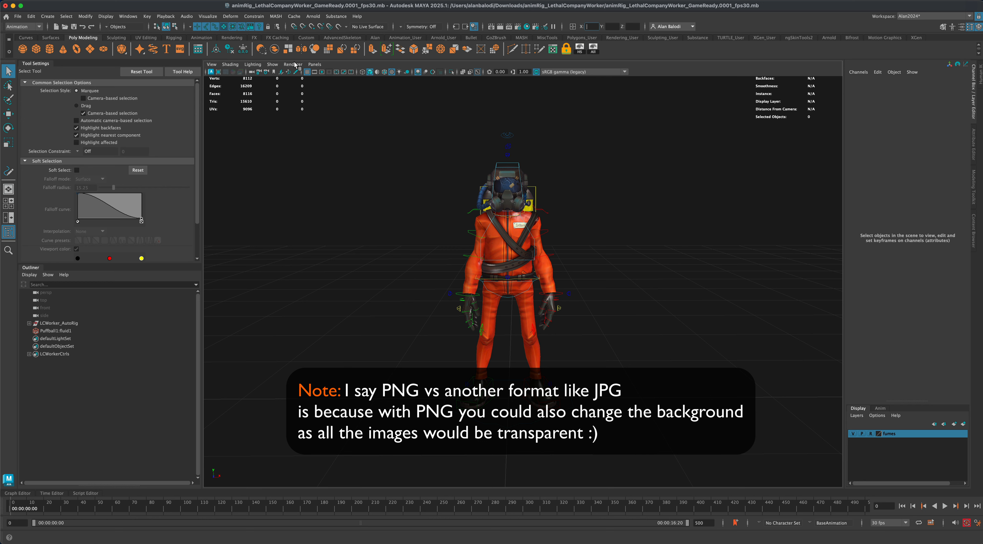
# Hide the NURBS curves in the viewport so only the character model shows.
pyautogui.click(273, 64)
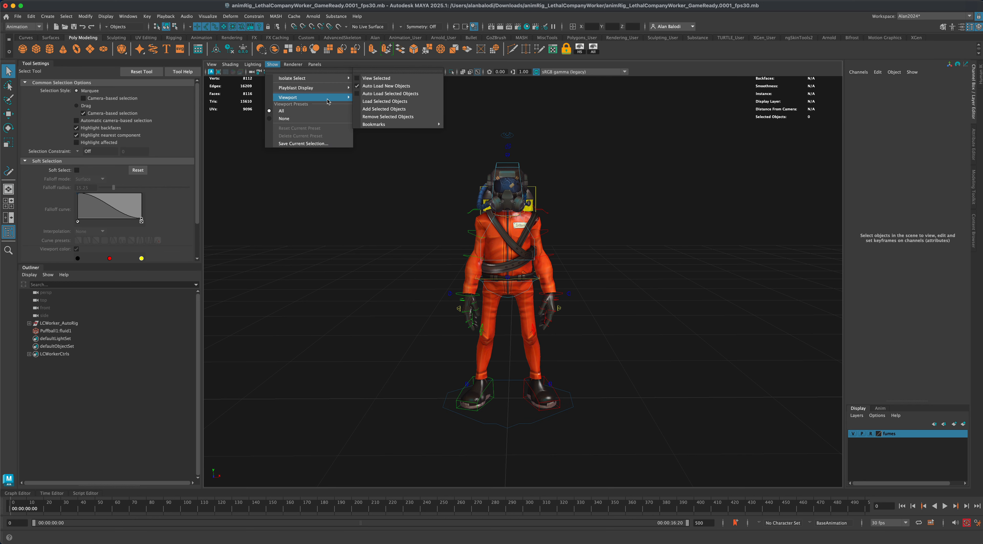
pyautogui.moveTo(290, 97)
pyautogui.click(403, 120)
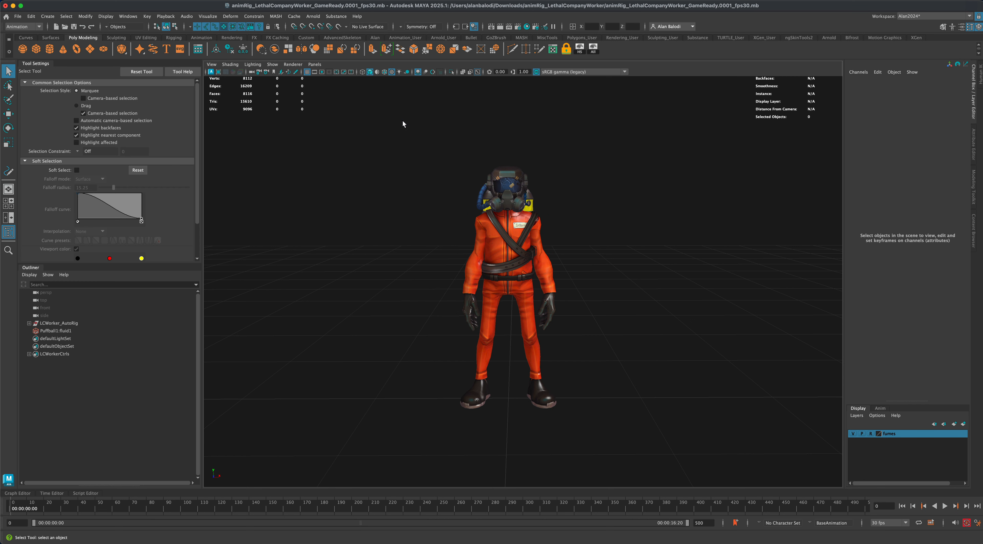
# Frame the whole character from the front and create a playblast of the time slider range with a changed scale.
pyautogui.scroll(-2, 388, 184)
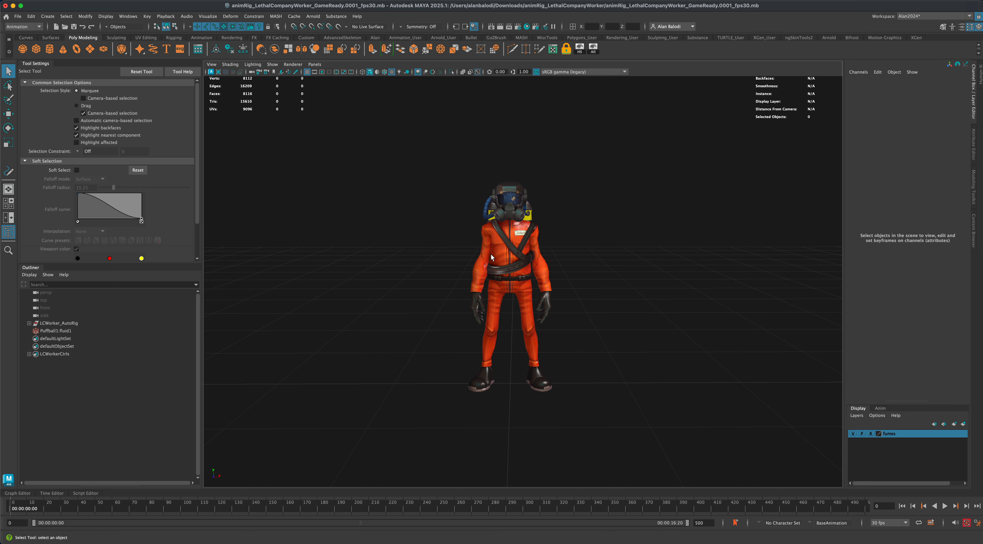
pyautogui.scroll(1, 437, 289)
pyautogui.keyDown('alt'); pyautogui.moveTo(507, 213); pyautogui.dragTo(429, 225); pyautogui.keyUp('alt')
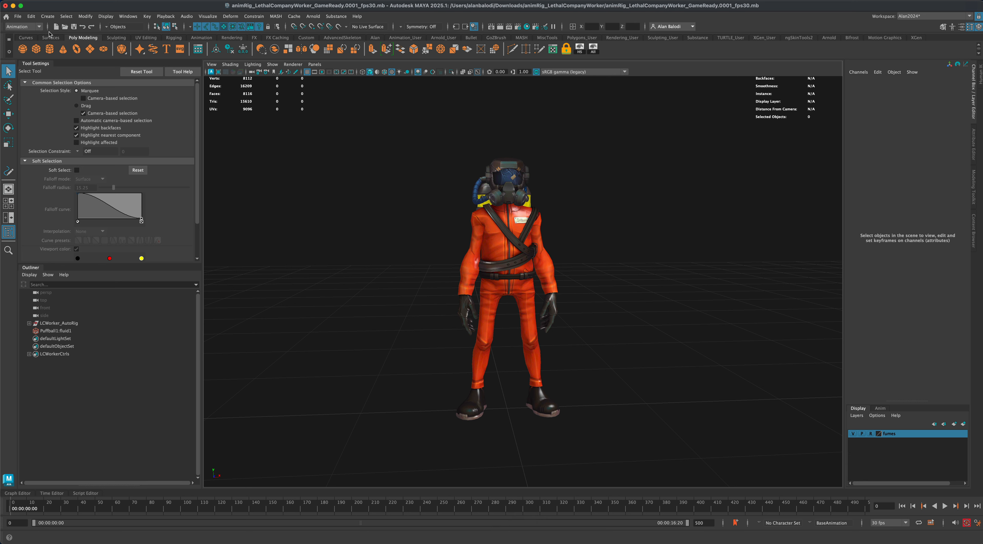
pyautogui.click(163, 17)
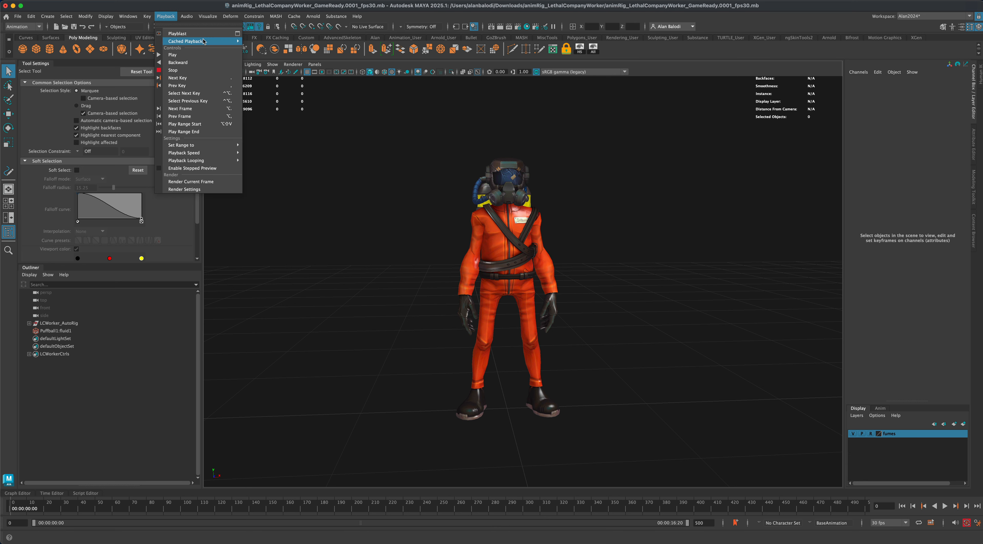
pyautogui.click(237, 34)
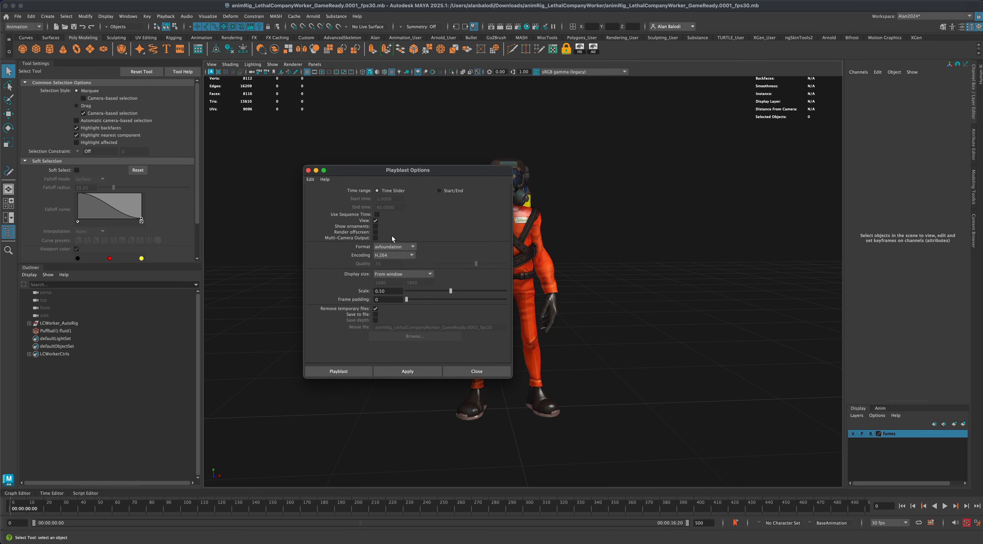
pyautogui.moveTo(385, 291); pyautogui.dragTo(375, 290)
pyautogui.click(348, 371)
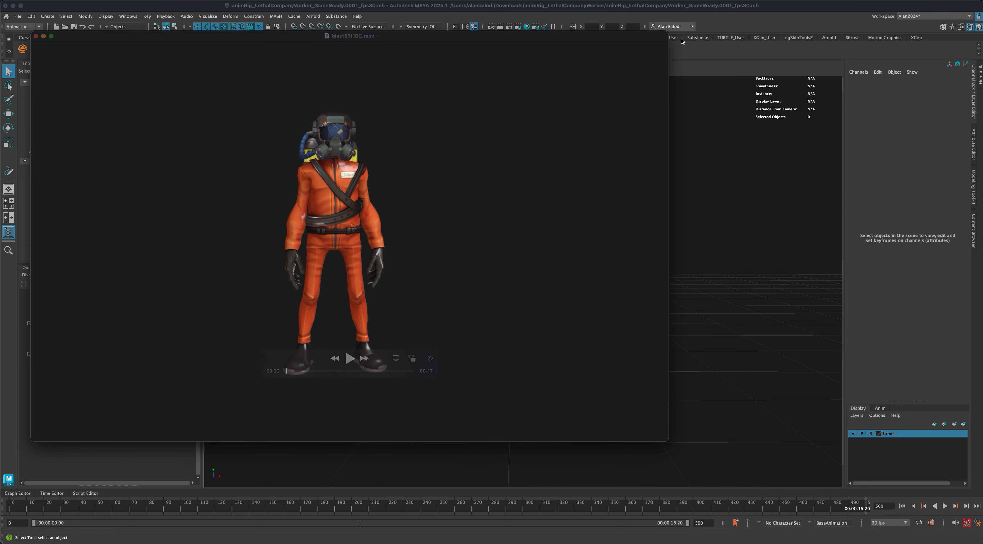
# Shrink the playblast preview window, play the movie through the fumes and fall, and close it.
pyautogui.moveTo(667, 34); pyautogui.dragTo(472, 316)
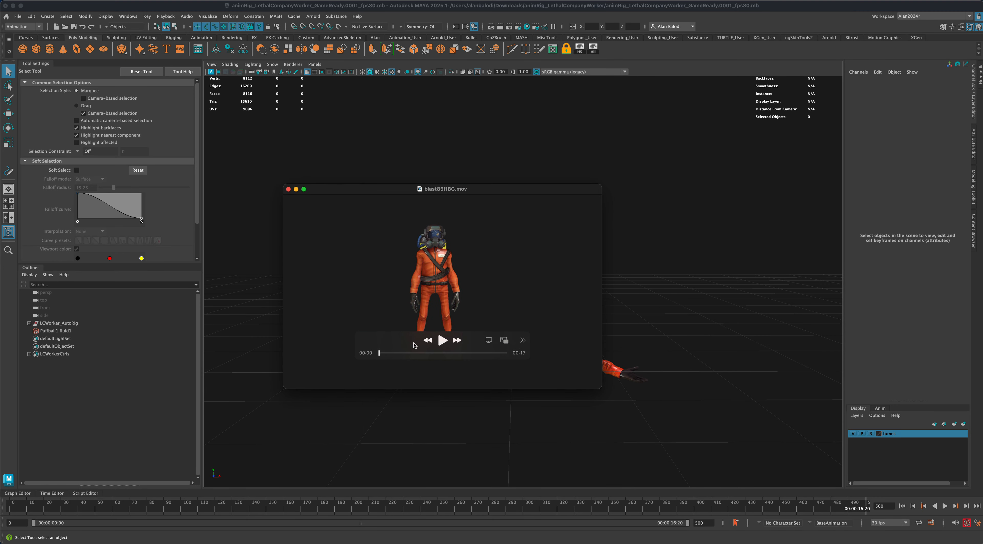
pyautogui.press('space')
pyautogui.moveTo(419, 345); pyautogui.dragTo(488, 371)
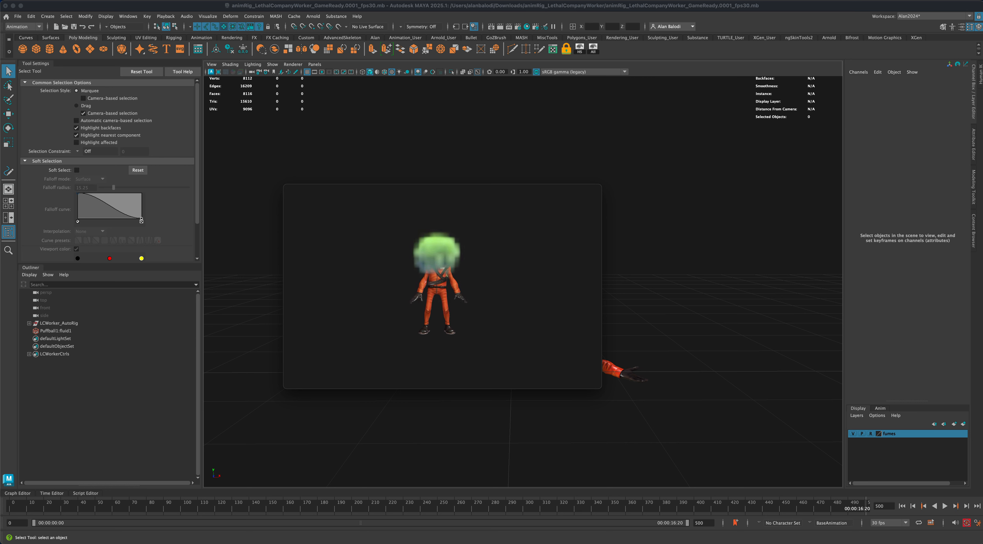
pyautogui.moveTo(376, 307)
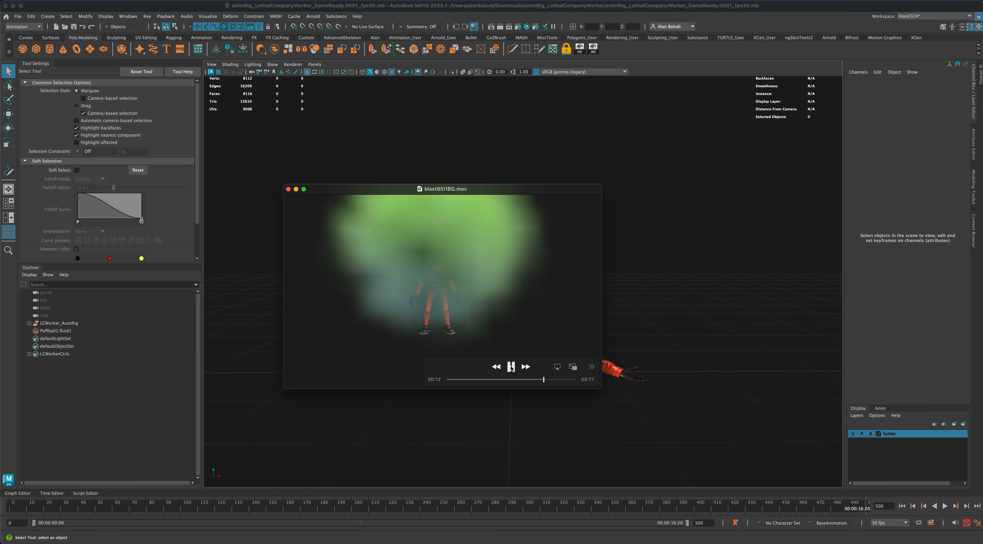
pyautogui.click(511, 367)
pyautogui.click(288, 189)
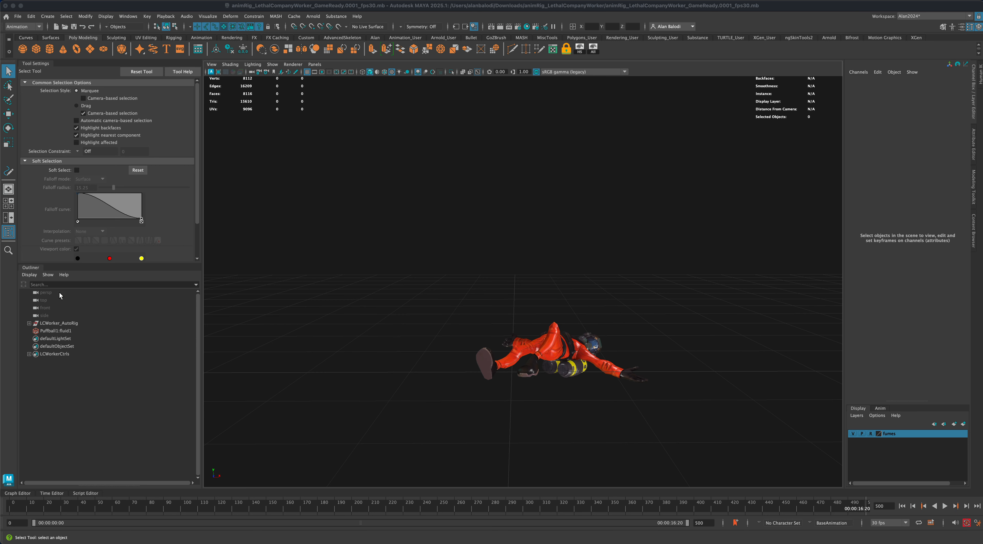
# Select the persp camera, switch to the Modeling menu set and look at the available camera types.
pyautogui.click(46, 293)
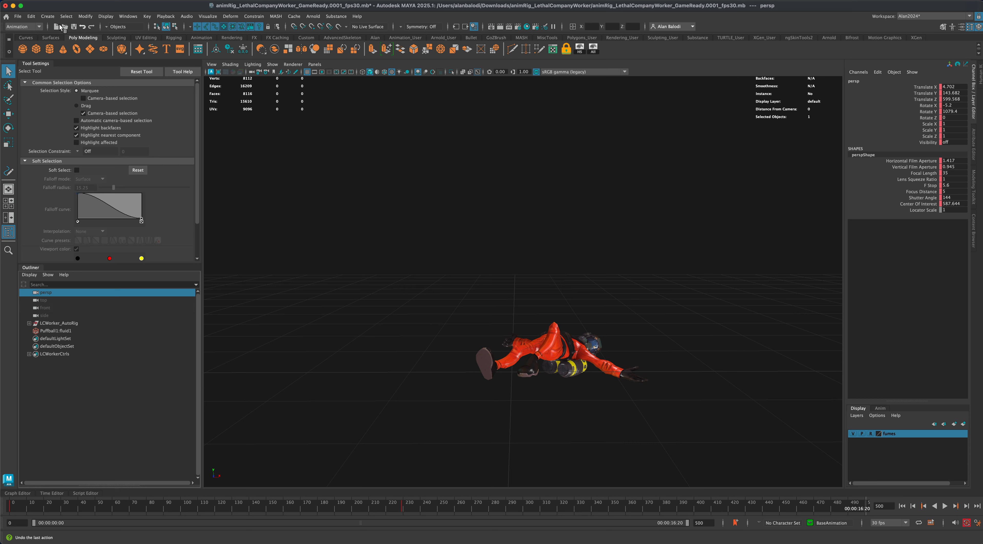
pyautogui.click(30, 26)
pyautogui.click(30, 36)
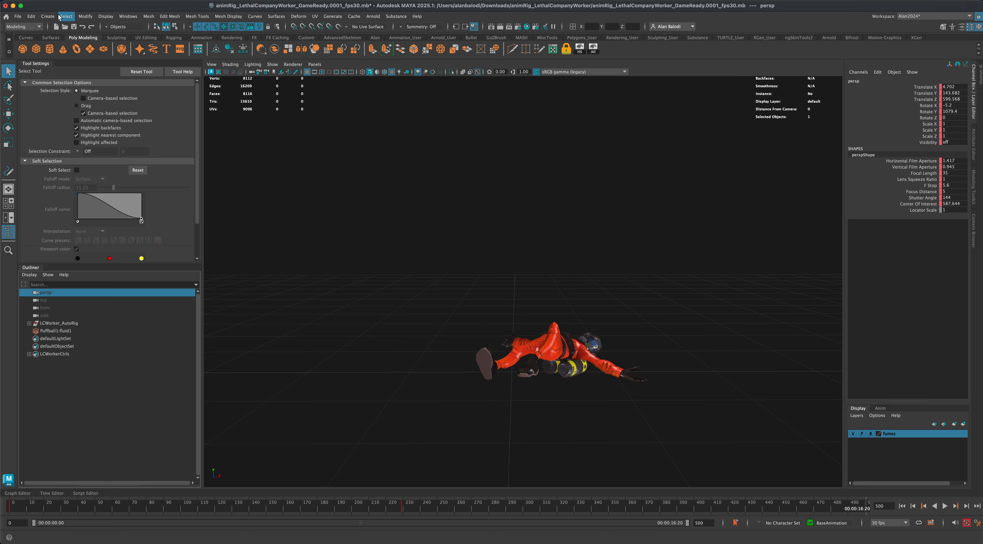
pyautogui.click(48, 16)
pyautogui.moveTo(145, 68)
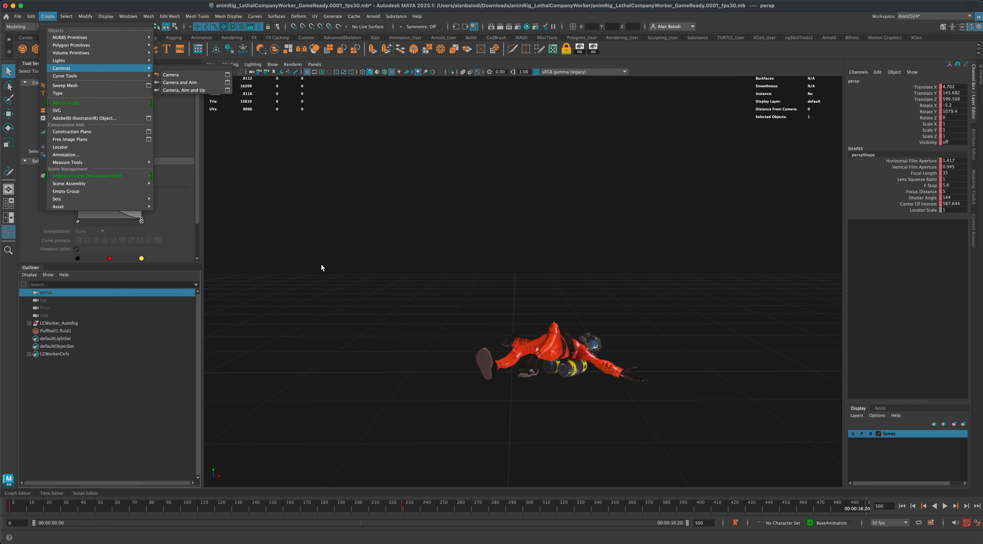
pyautogui.click(322, 270)
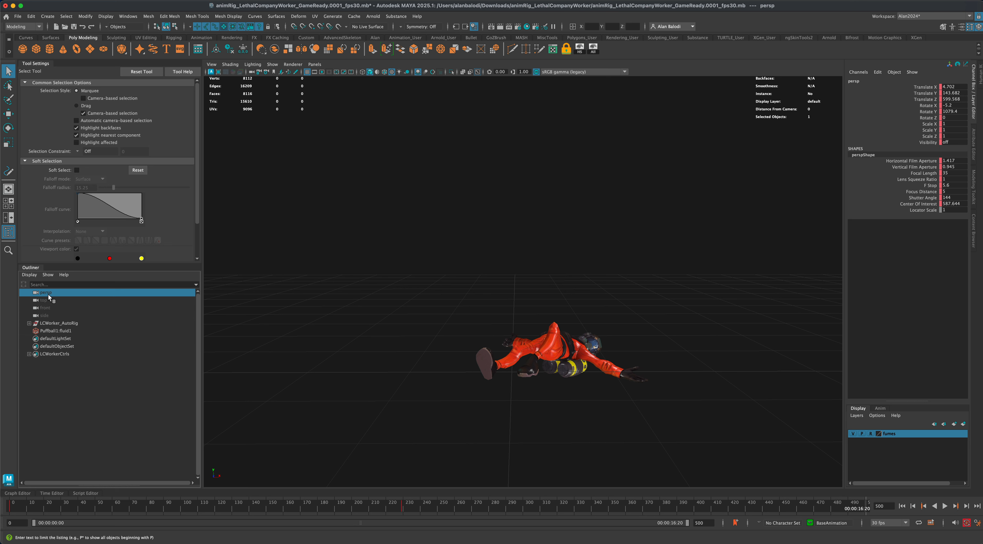
# Reselect the persp camera and try keying a distant view at frame 0 and a close view at frame 229.
pyautogui.click(61, 380)
pyautogui.click(54, 294)
pyautogui.moveTo(121, 509); pyautogui.dragTo(5, 508)
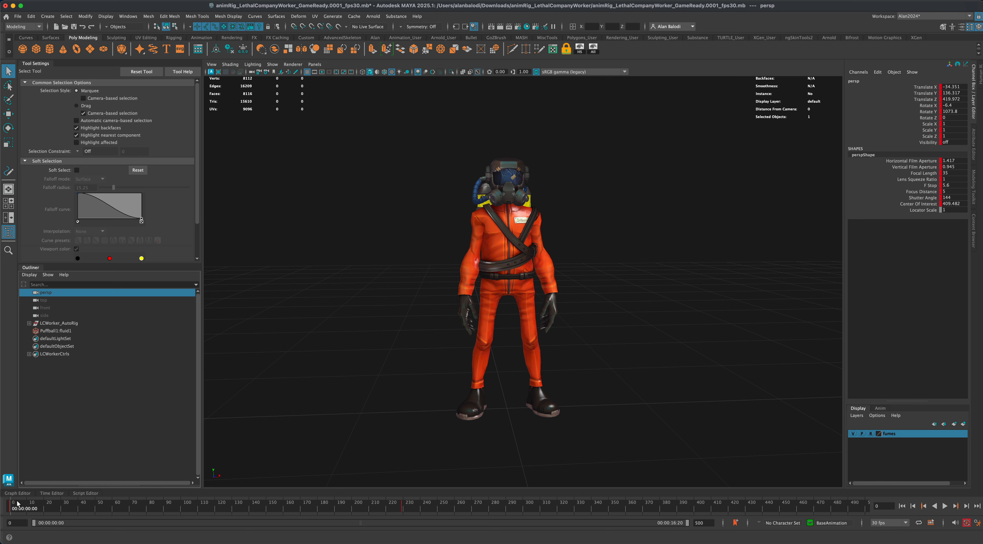
pyautogui.moveTo(136, 505); pyautogui.dragTo(7, 506)
pyautogui.scroll(-10, 367, 428)
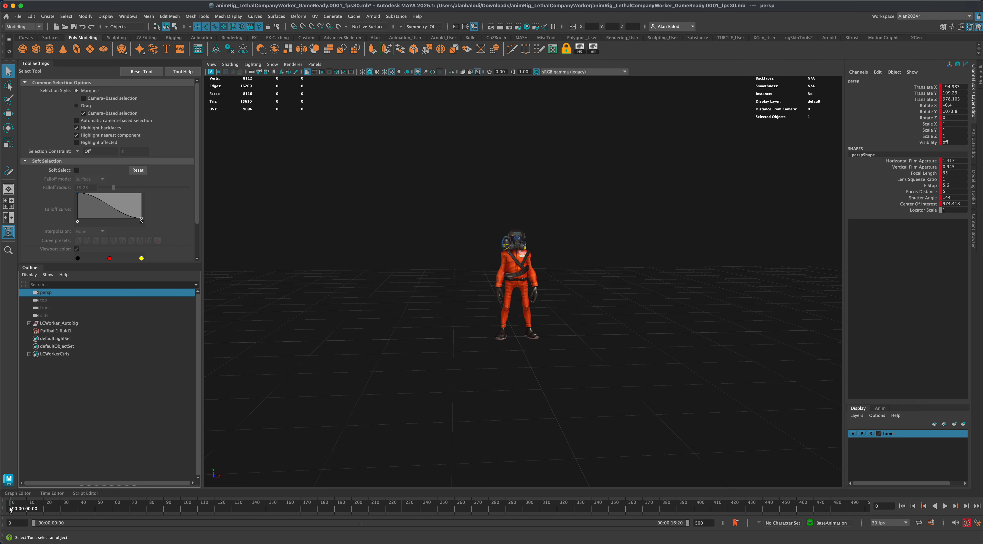
pyautogui.click(401, 505)
pyautogui.scroll(5, 545, 398)
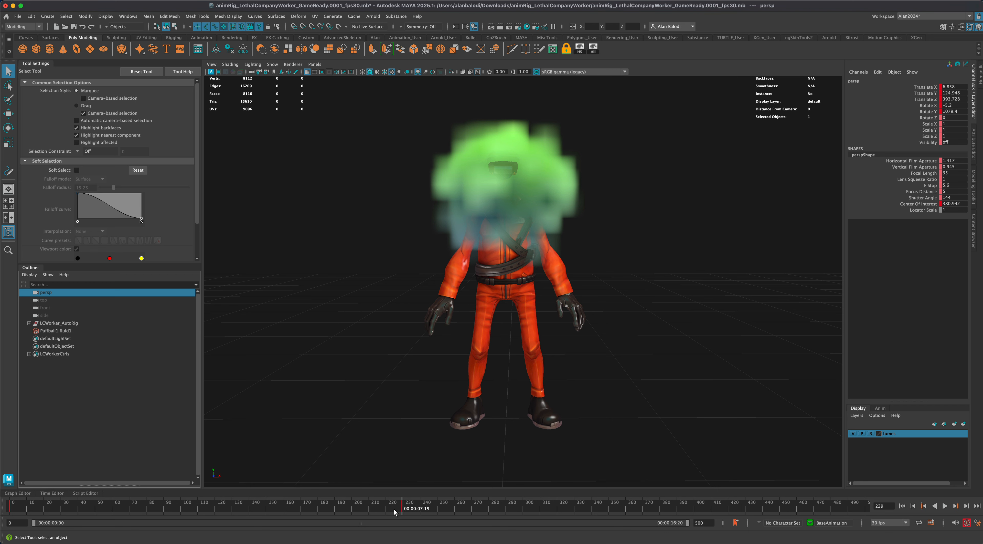
# Try keying a persp view from behind the character at around frame 355 and preview the camera movement.
pyautogui.moveTo(393, 508); pyautogui.dragTo(619, 507)
pyautogui.keyDown('alt'); pyautogui.moveTo(387, 398); pyautogui.dragTo(486, 401); pyautogui.keyUp('alt')
pyautogui.hotkey('alt', 'v')
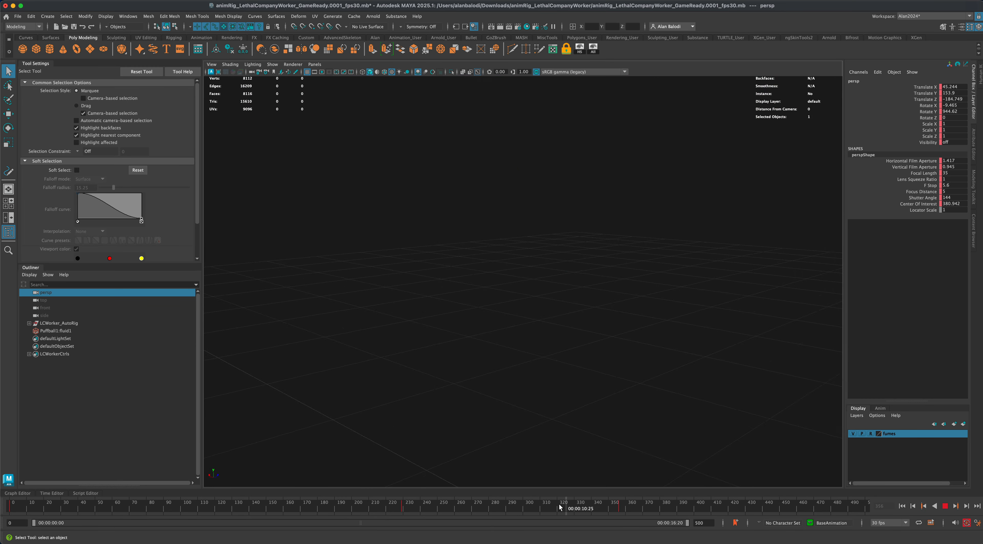
pyautogui.hotkey('alt', 'v')
pyautogui.scroll(-10, 599, 445)
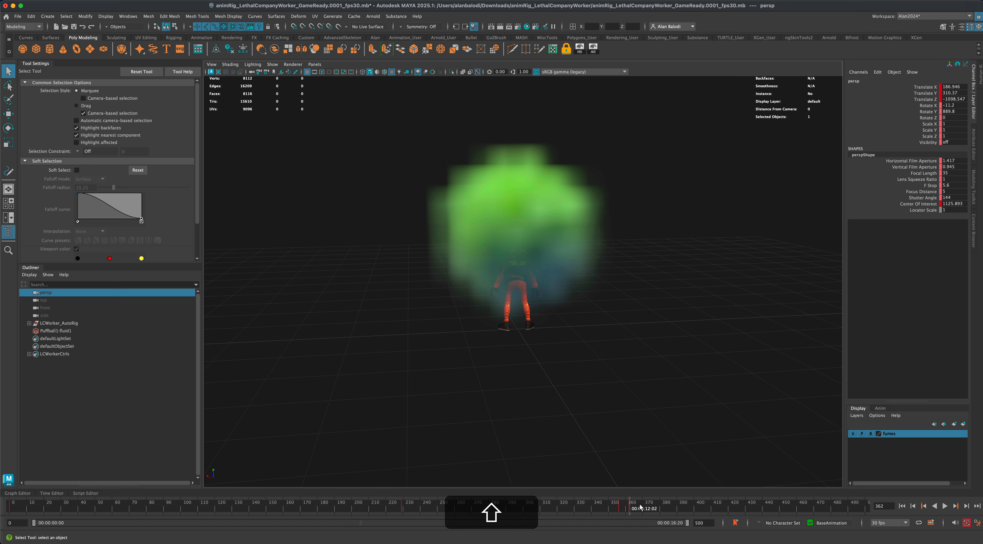
# Delete the persp camera's keys between about frames 220 and 370, plus its key at frame 0.
pyautogui.keyDown('shift'); pyautogui.moveTo(629, 507); pyautogui.dragTo(386, 508); pyautogui.keyUp('shift')
pyautogui.rightClick(431, 511)
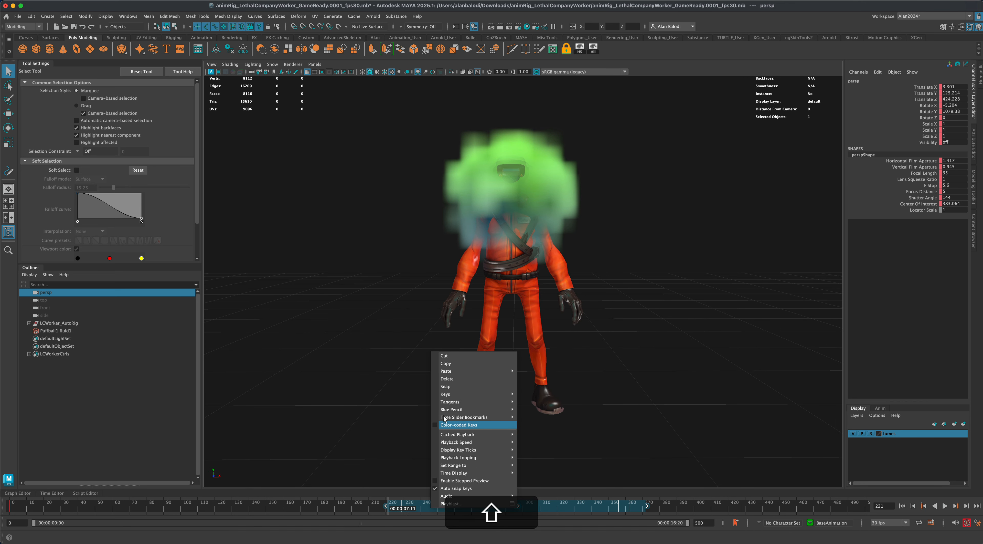
pyautogui.click(434, 387)
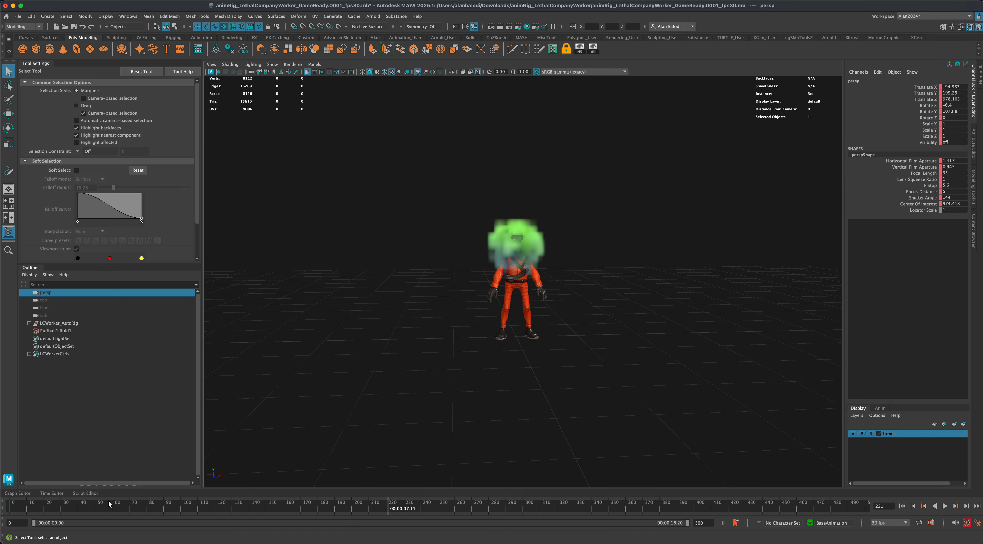
pyautogui.moveTo(18, 508); pyautogui.dragTo(8, 510)
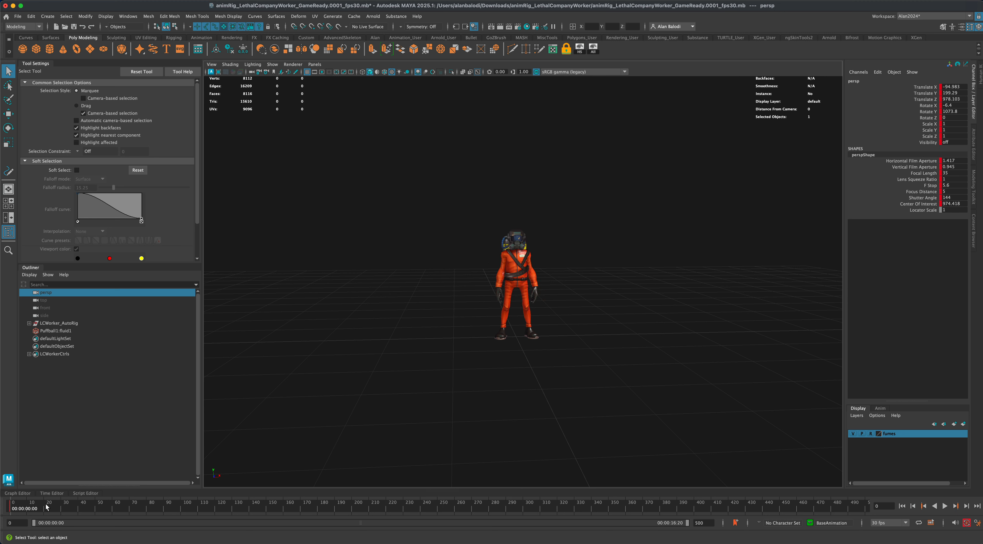
pyautogui.rightClick(10, 505)
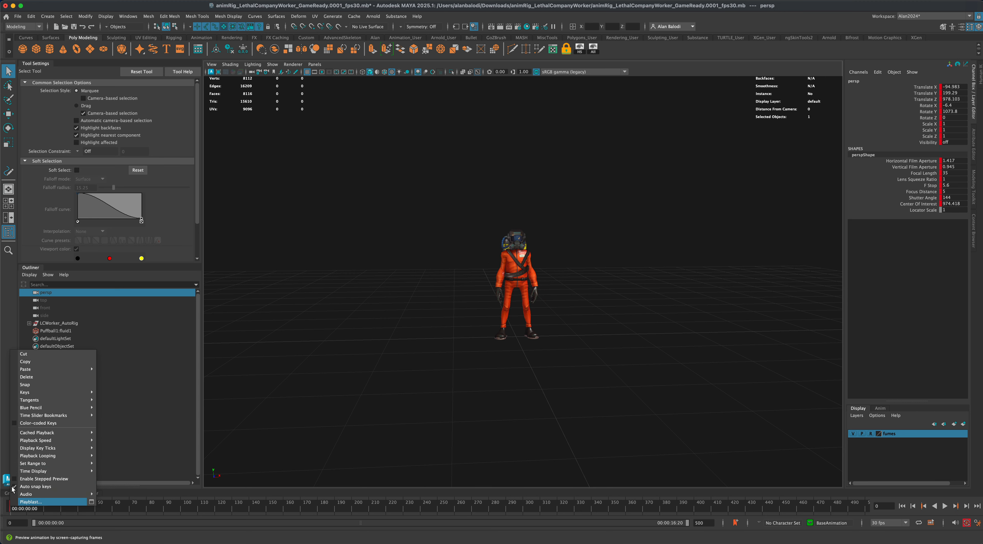
pyautogui.click(46, 376)
# Examine the standing character at frame 0 and the fallen pose at frame 372 of the 24 fps scene from different angles.
pyautogui.scroll(5, 605, 351)
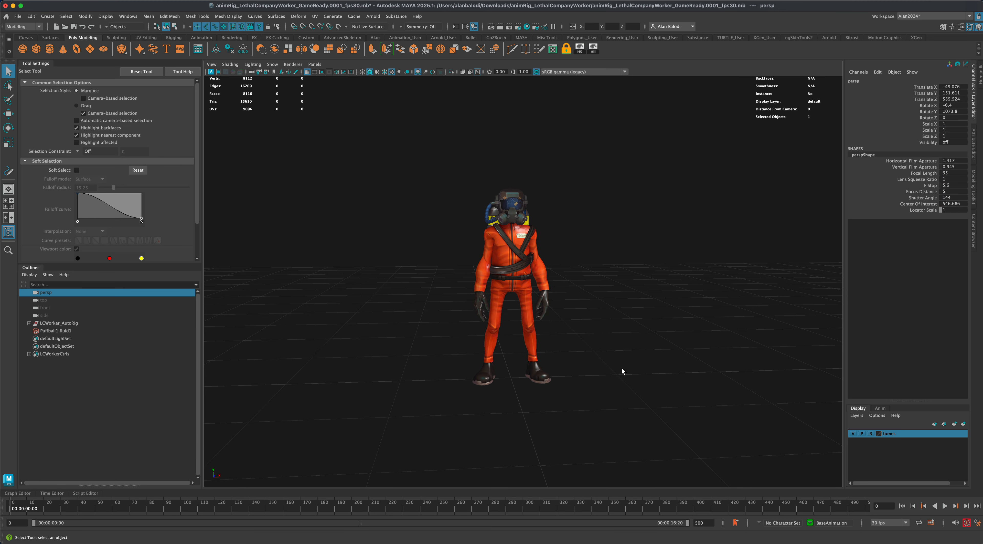
pyautogui.keyDown('alt'); pyautogui.moveTo(626, 366); pyautogui.dragTo(606, 362, button='middle'); pyautogui.keyUp('alt')
pyautogui.keyDown('alt'); pyautogui.moveTo(606, 362); pyautogui.dragTo(611, 369, button='right'); pyautogui.keyUp('alt')
pyautogui.keyDown('alt'); pyautogui.moveTo(609, 369); pyautogui.dragTo(611, 368); pyautogui.keyUp('alt')
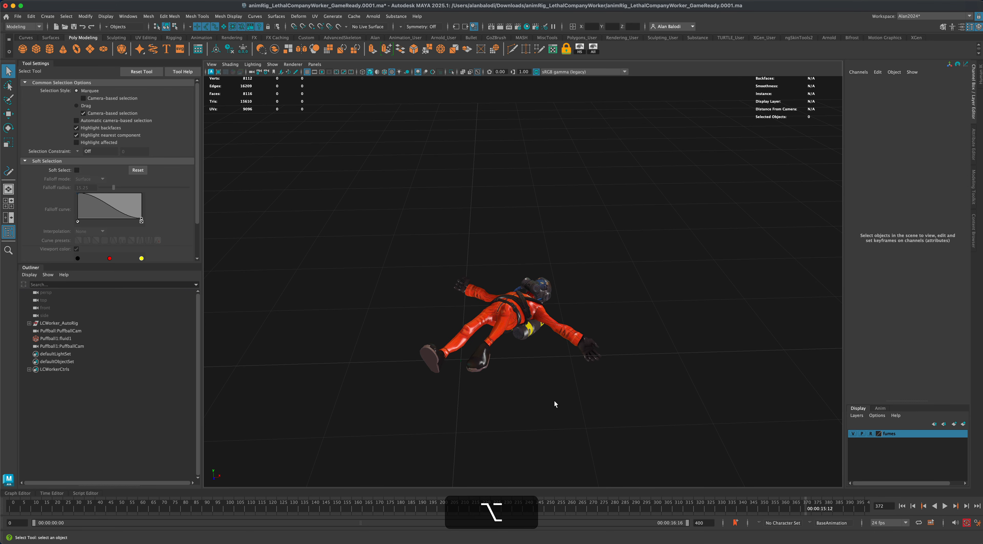
pyautogui.keyDown('alt'); pyautogui.moveTo(554, 401); pyautogui.dragTo(550, 397); pyautogui.keyUp('alt')
pyautogui.keyDown('alt'); pyautogui.moveTo(541, 431); pyautogui.dragTo(541, 431, button='middle'); pyautogui.keyUp('alt')
pyautogui.moveTo(541, 431)
pyautogui.keyDown('alt'); pyautogui.mouseDown()
pyautogui.moveTo(535, 415)
pyautogui.moveTo(524, 416)
pyautogui.moveTo(535, 418)
pyautogui.mouseUp(); pyautogui.keyUp('alt')
pyautogui.keyDown('alt'); pyautogui.moveTo(551, 418); pyautogui.dragTo(543, 391); pyautogui.keyUp('alt')
pyautogui.keyDown('alt'); pyautogui.moveTo(543, 391); pyautogui.dragTo(522, 414, button='right'); pyautogui.keyUp('alt')
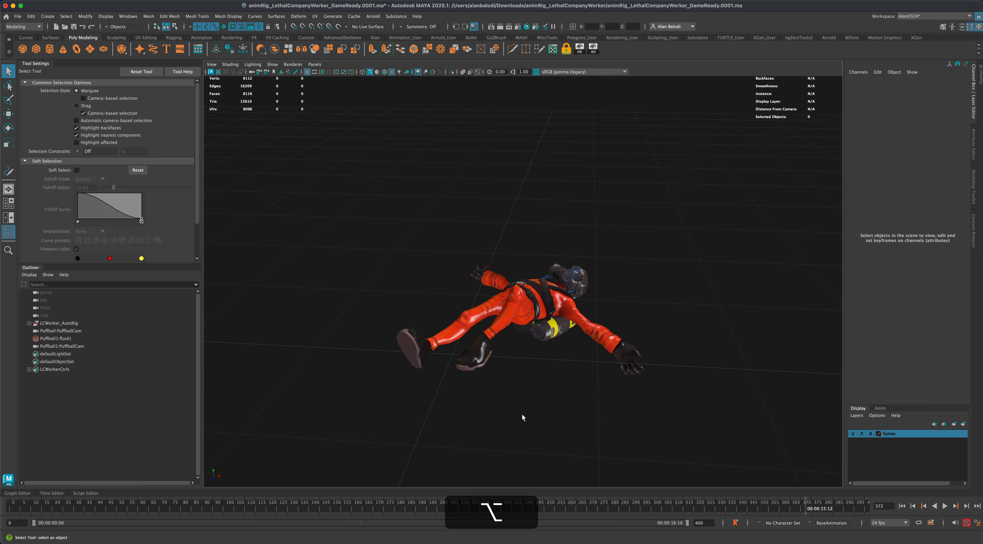